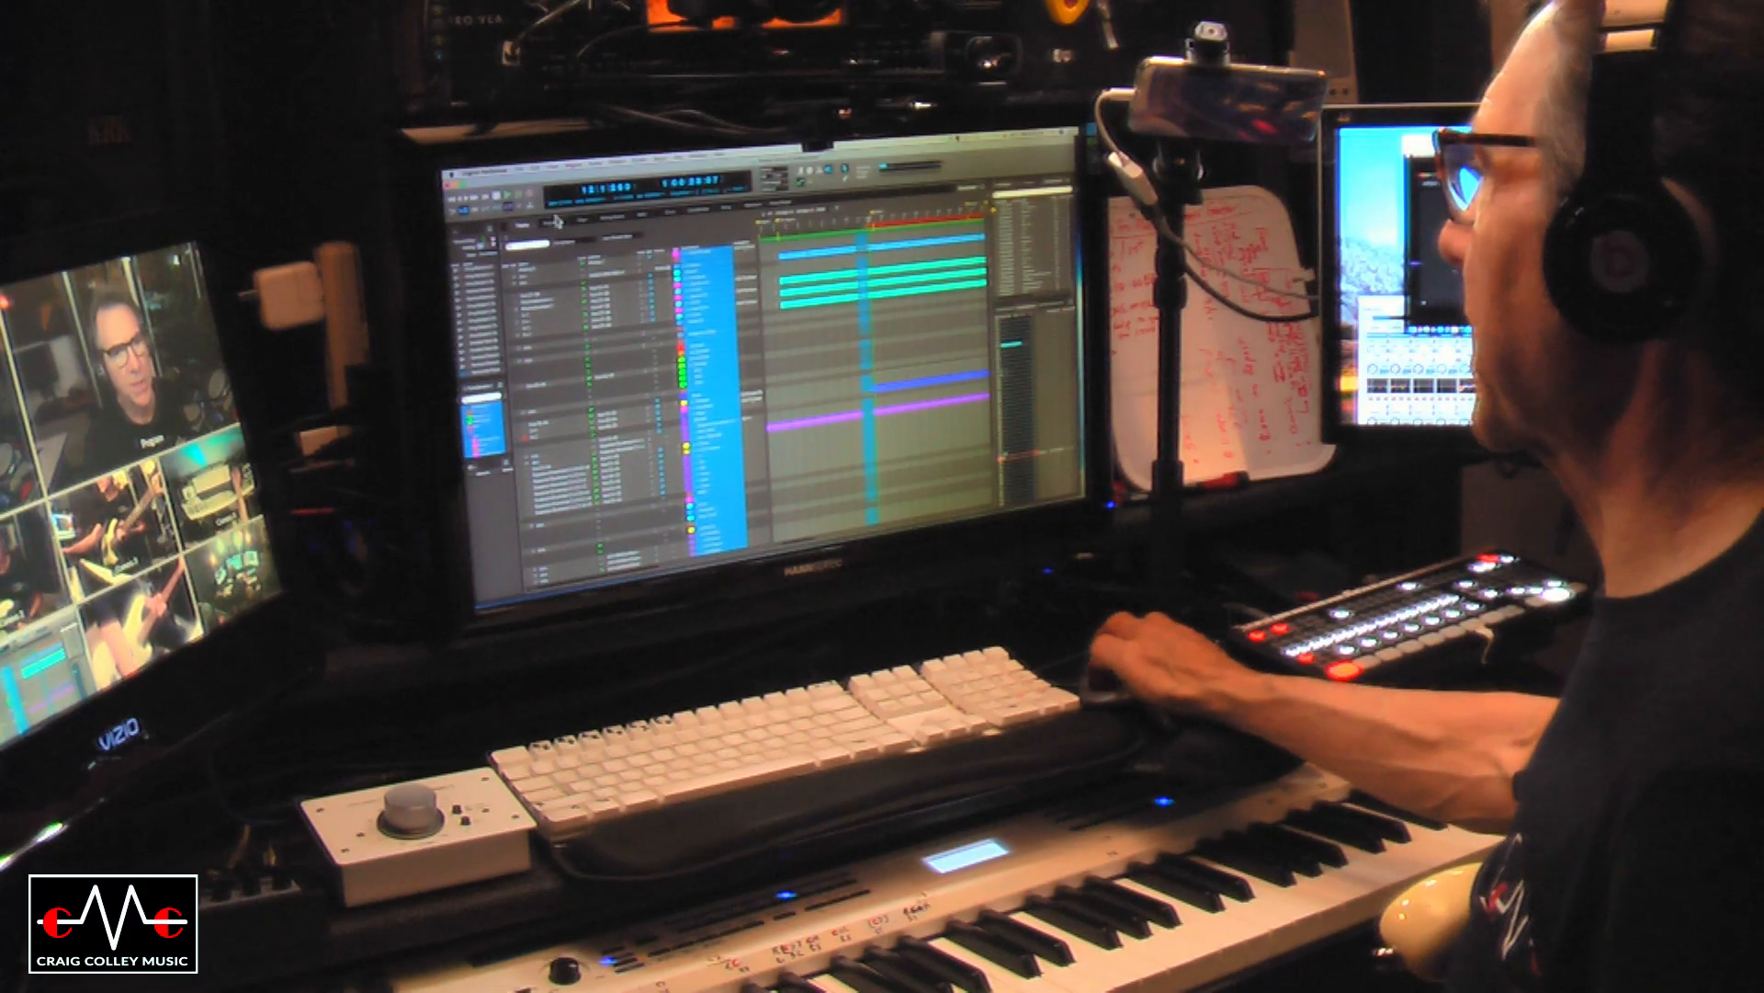
Show the Bass track in the sequence and enlarge its track height.
left_click(555, 224)
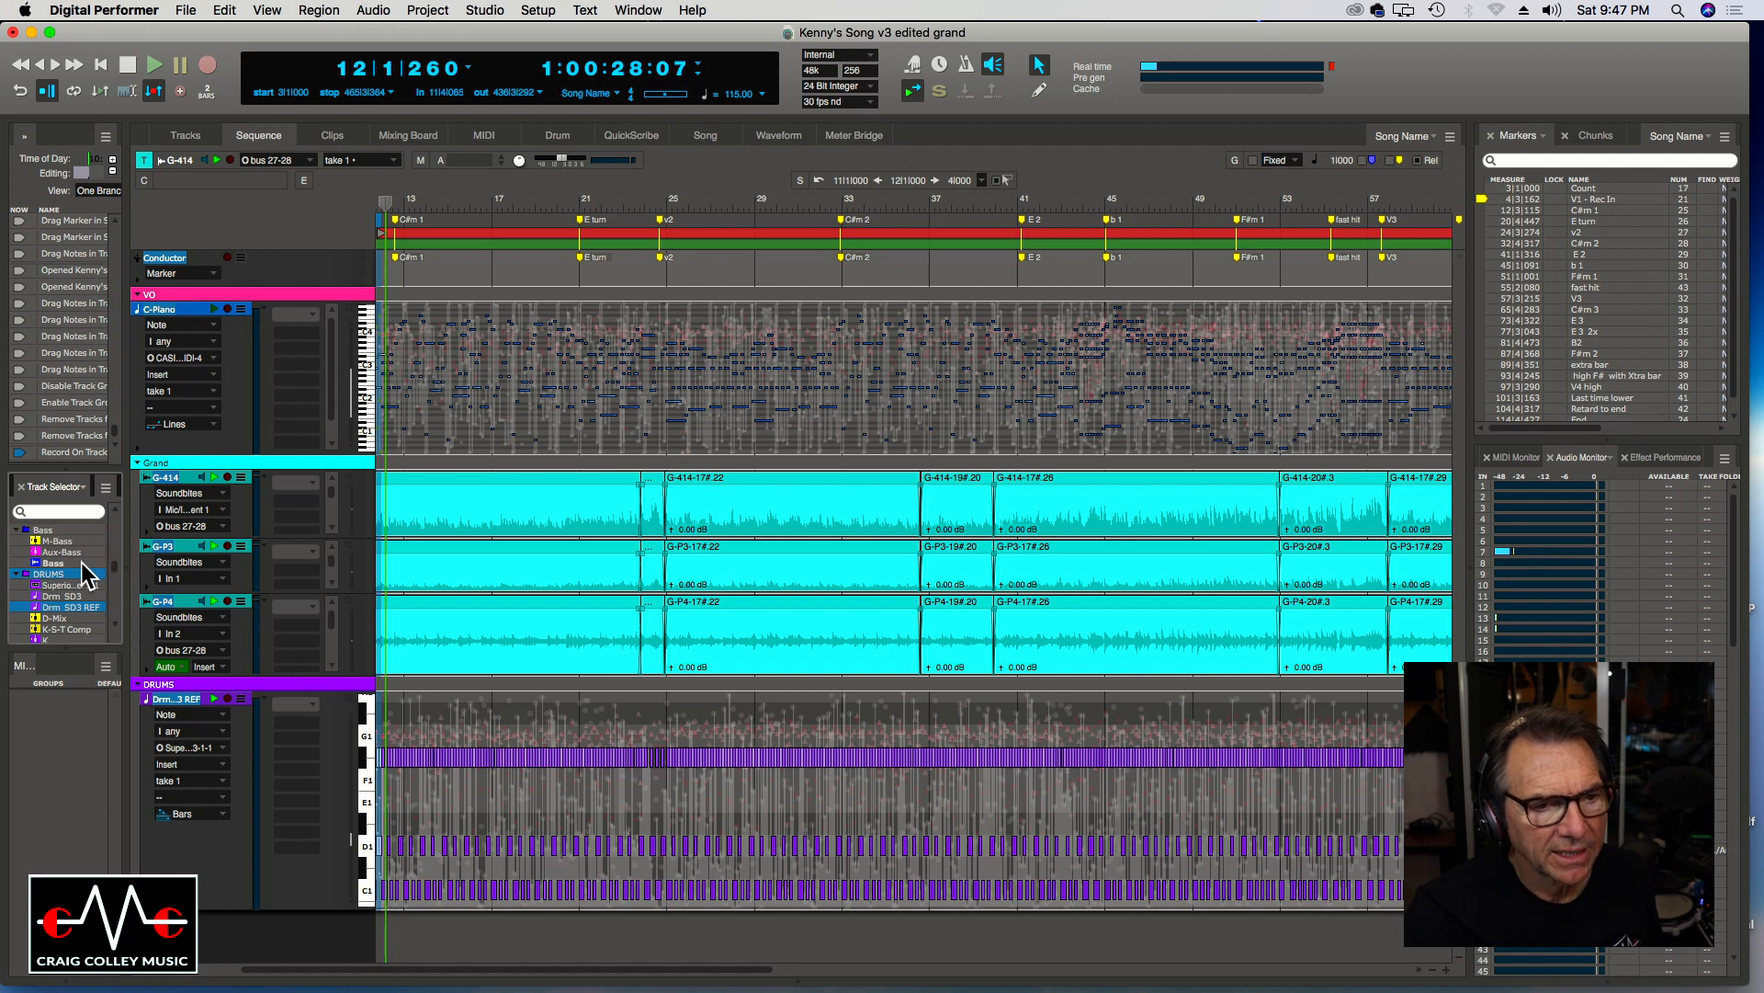
left_click(83, 564)
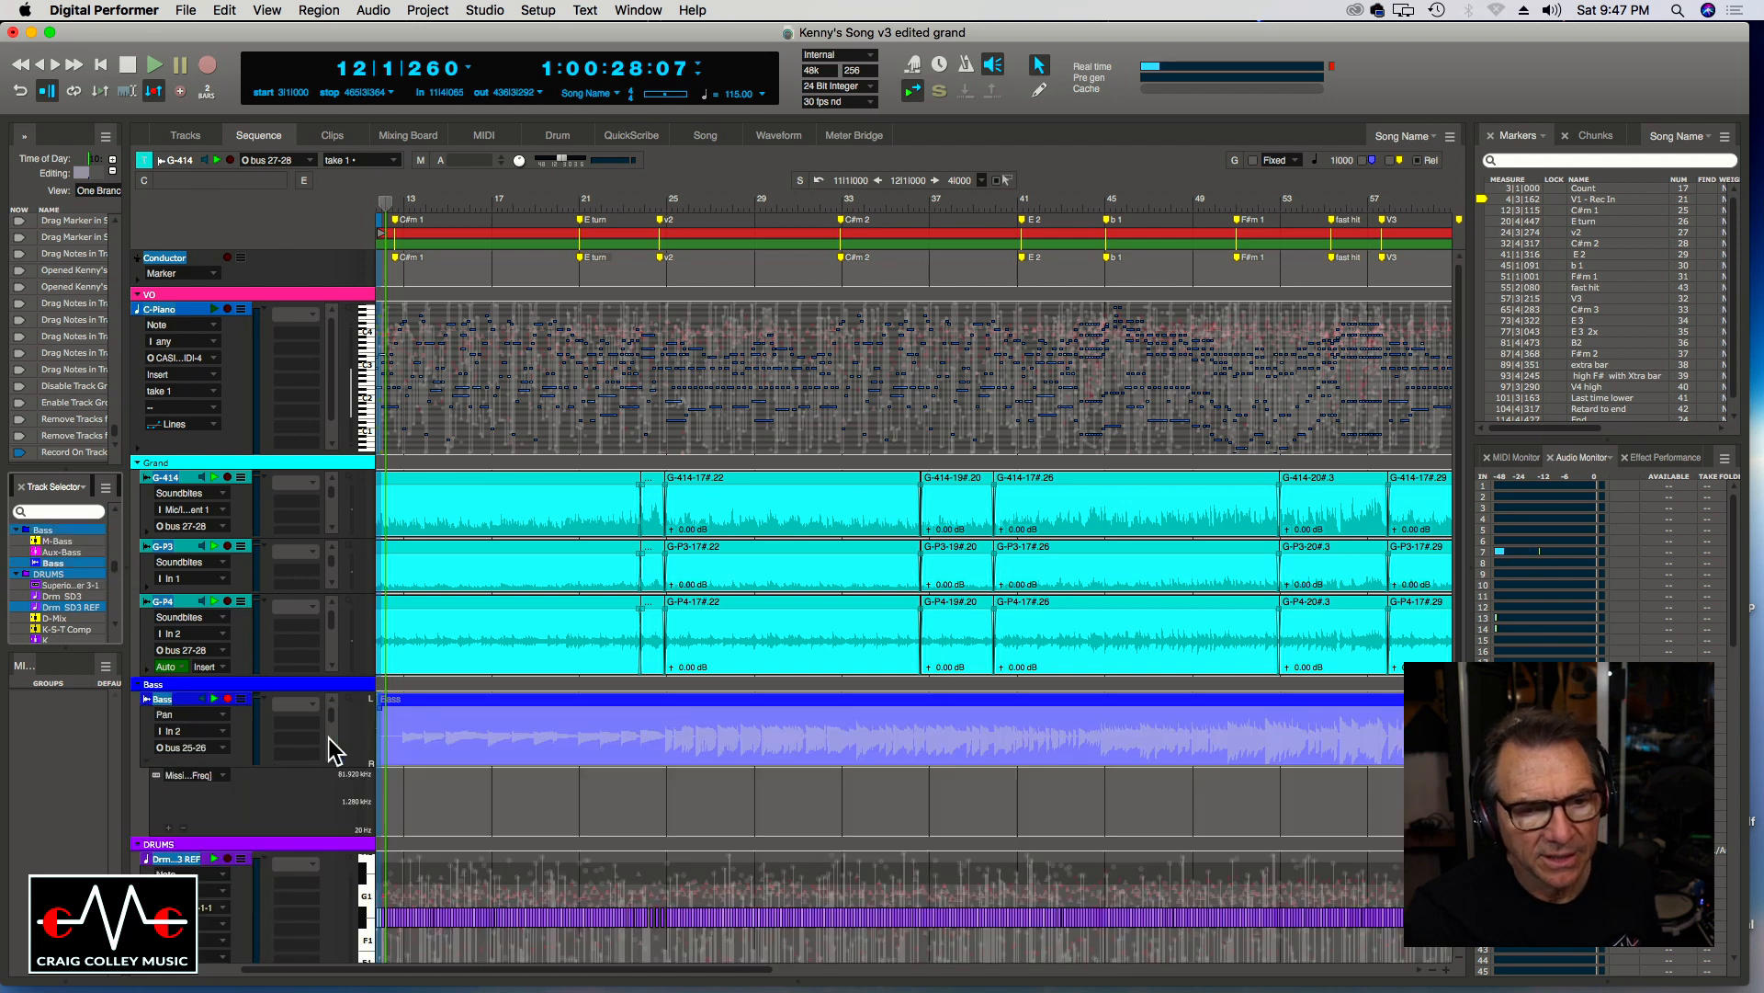
left_click(301, 791)
key("super+Up")
key("super+Up")
Audition the song briefly from about measure 14 and set the Bass track's display to Soundbites.
left_click(436, 209)
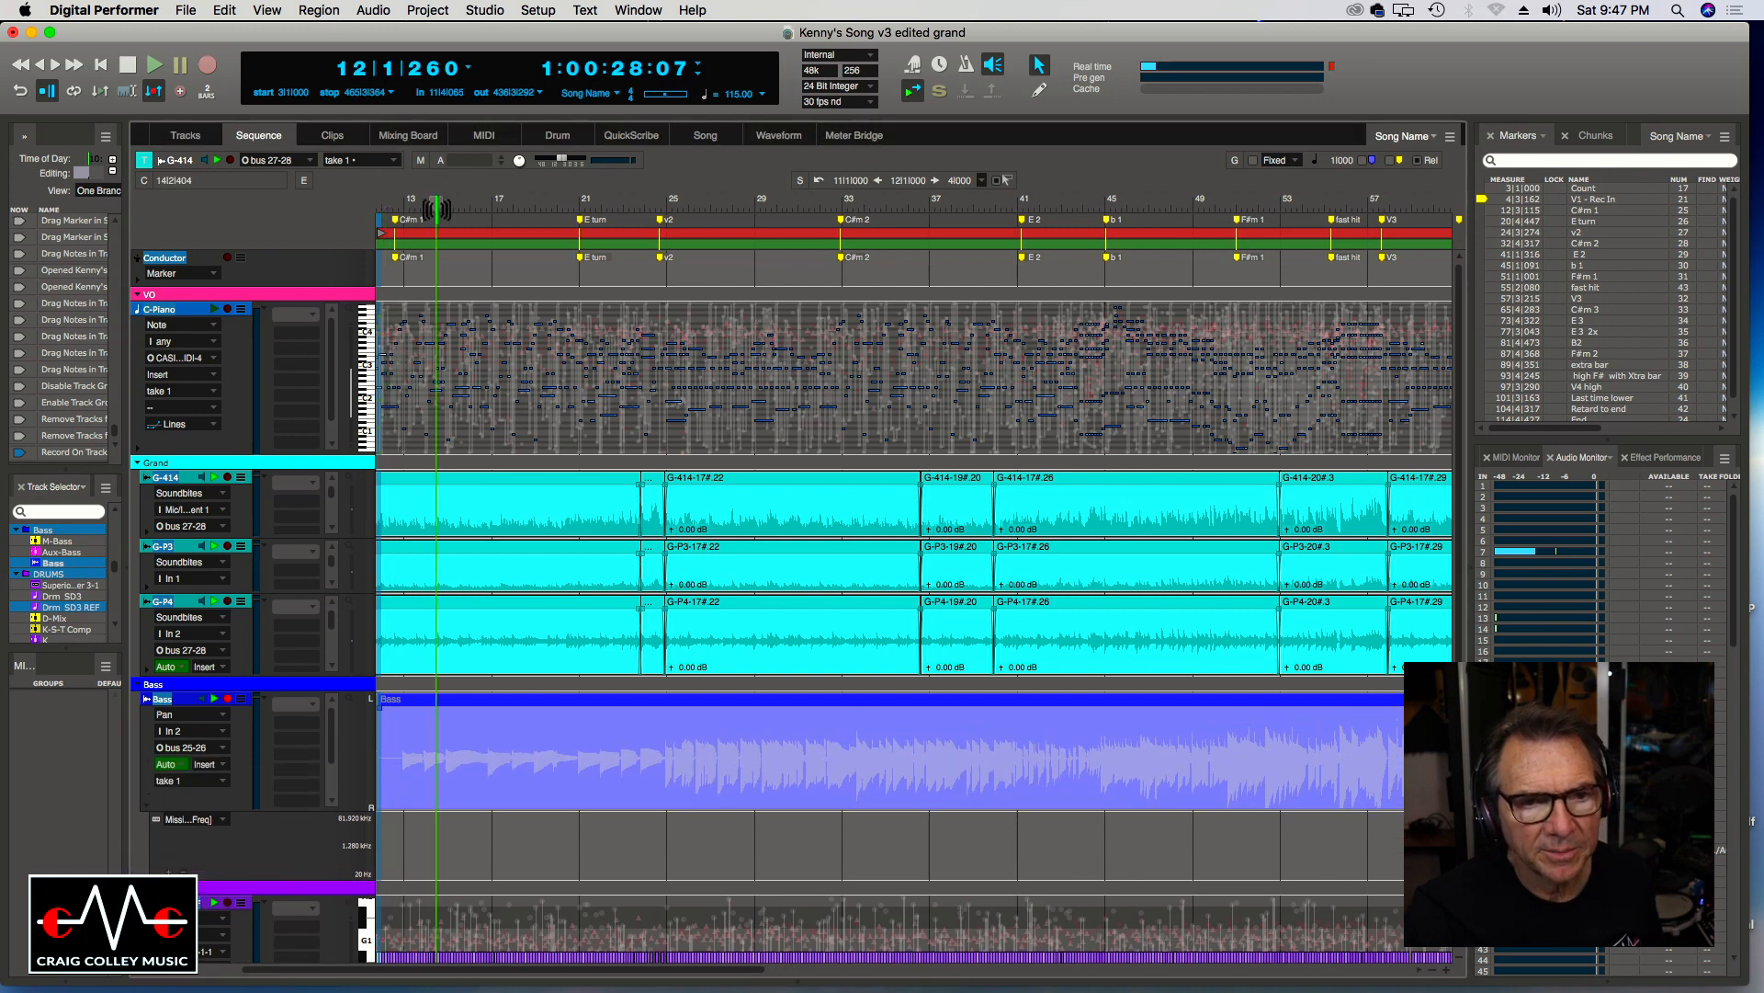
left_click(154, 70)
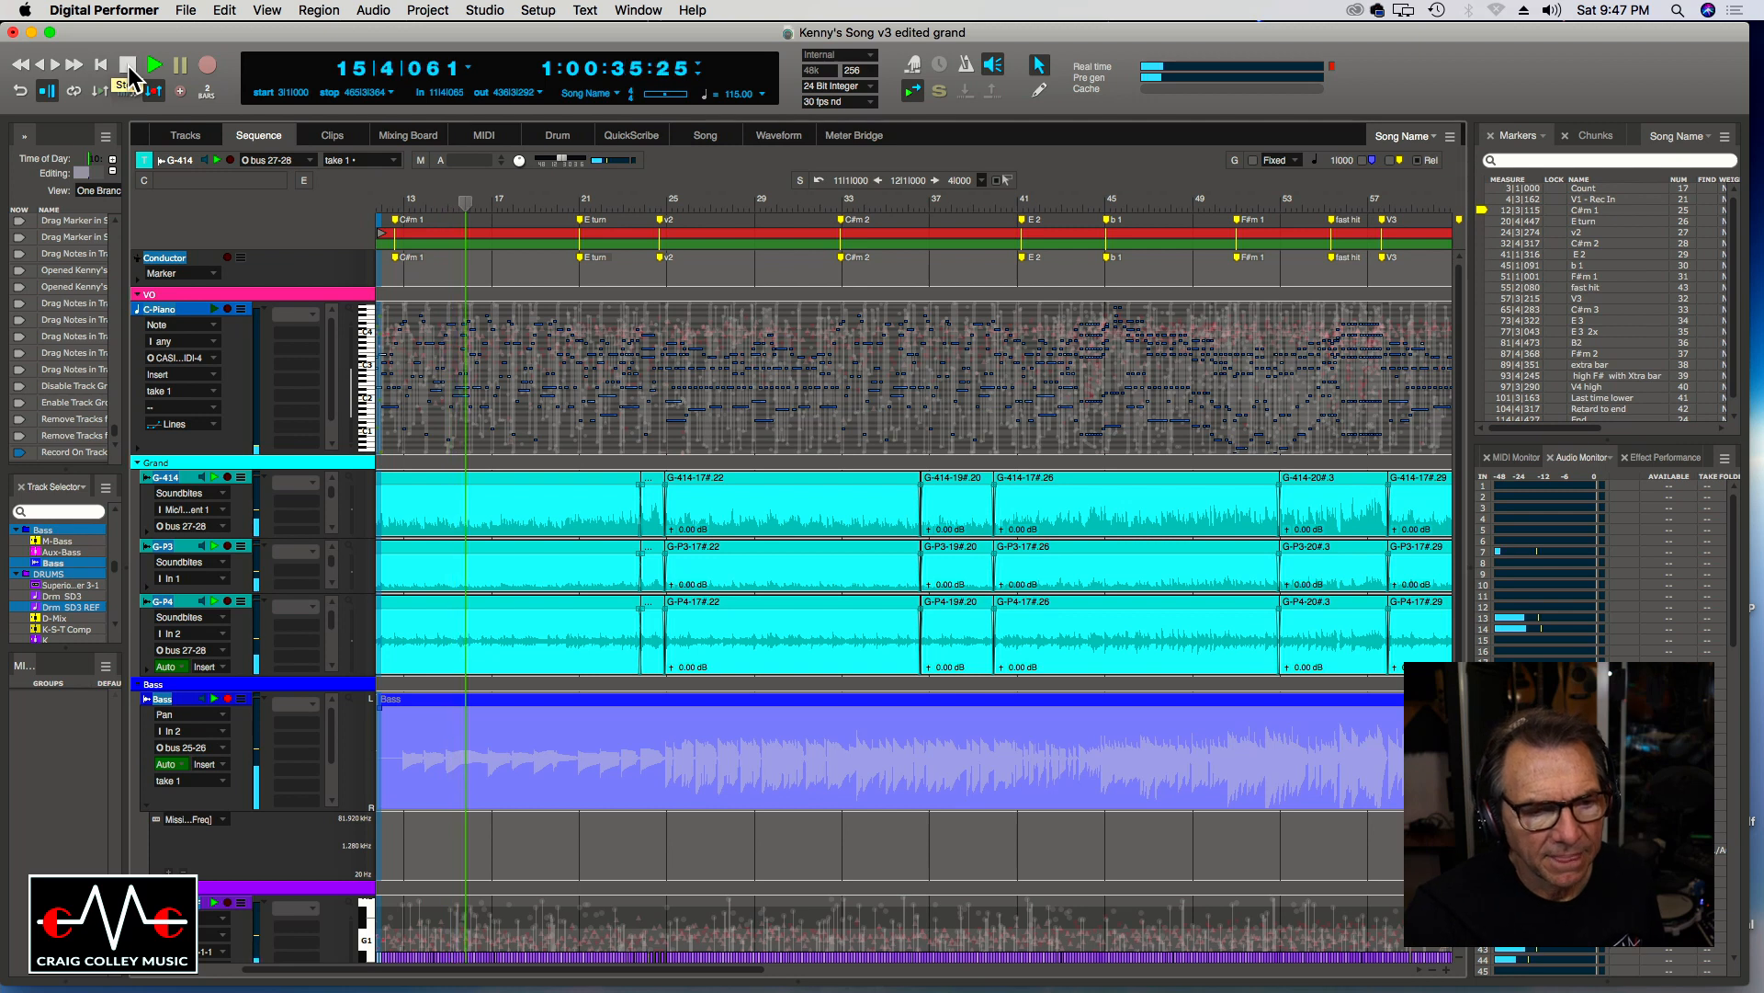
left_click(128, 66)
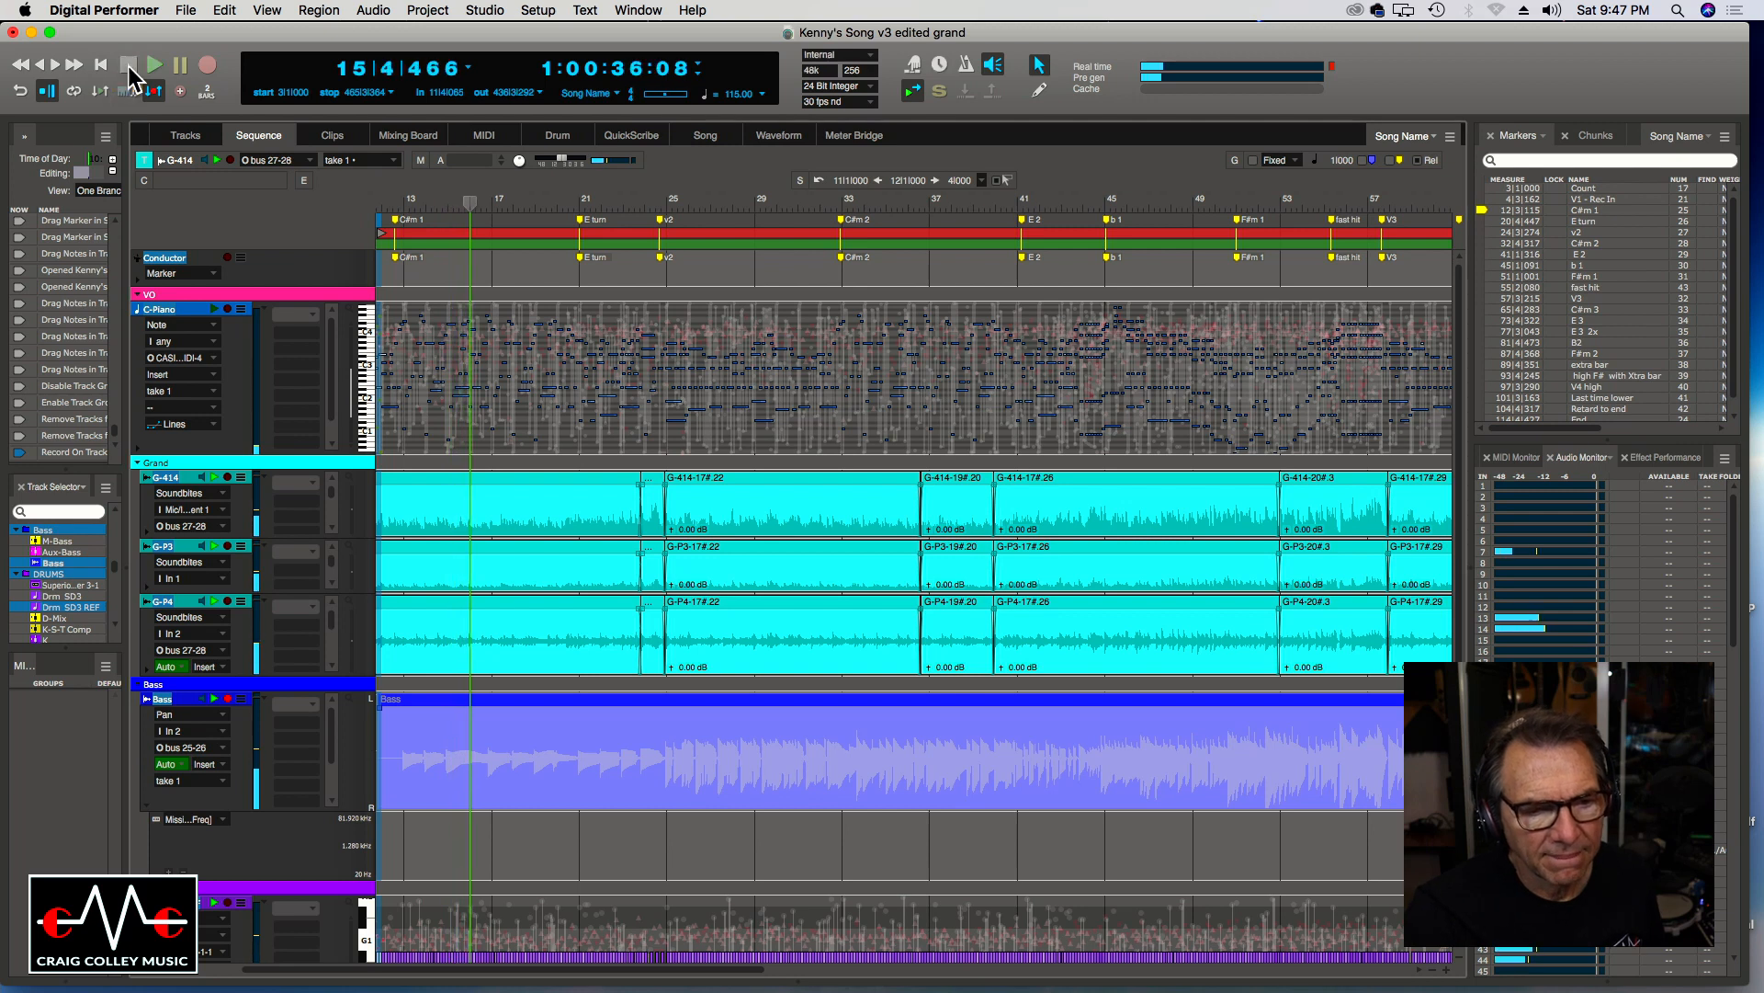
left_click(223, 714)
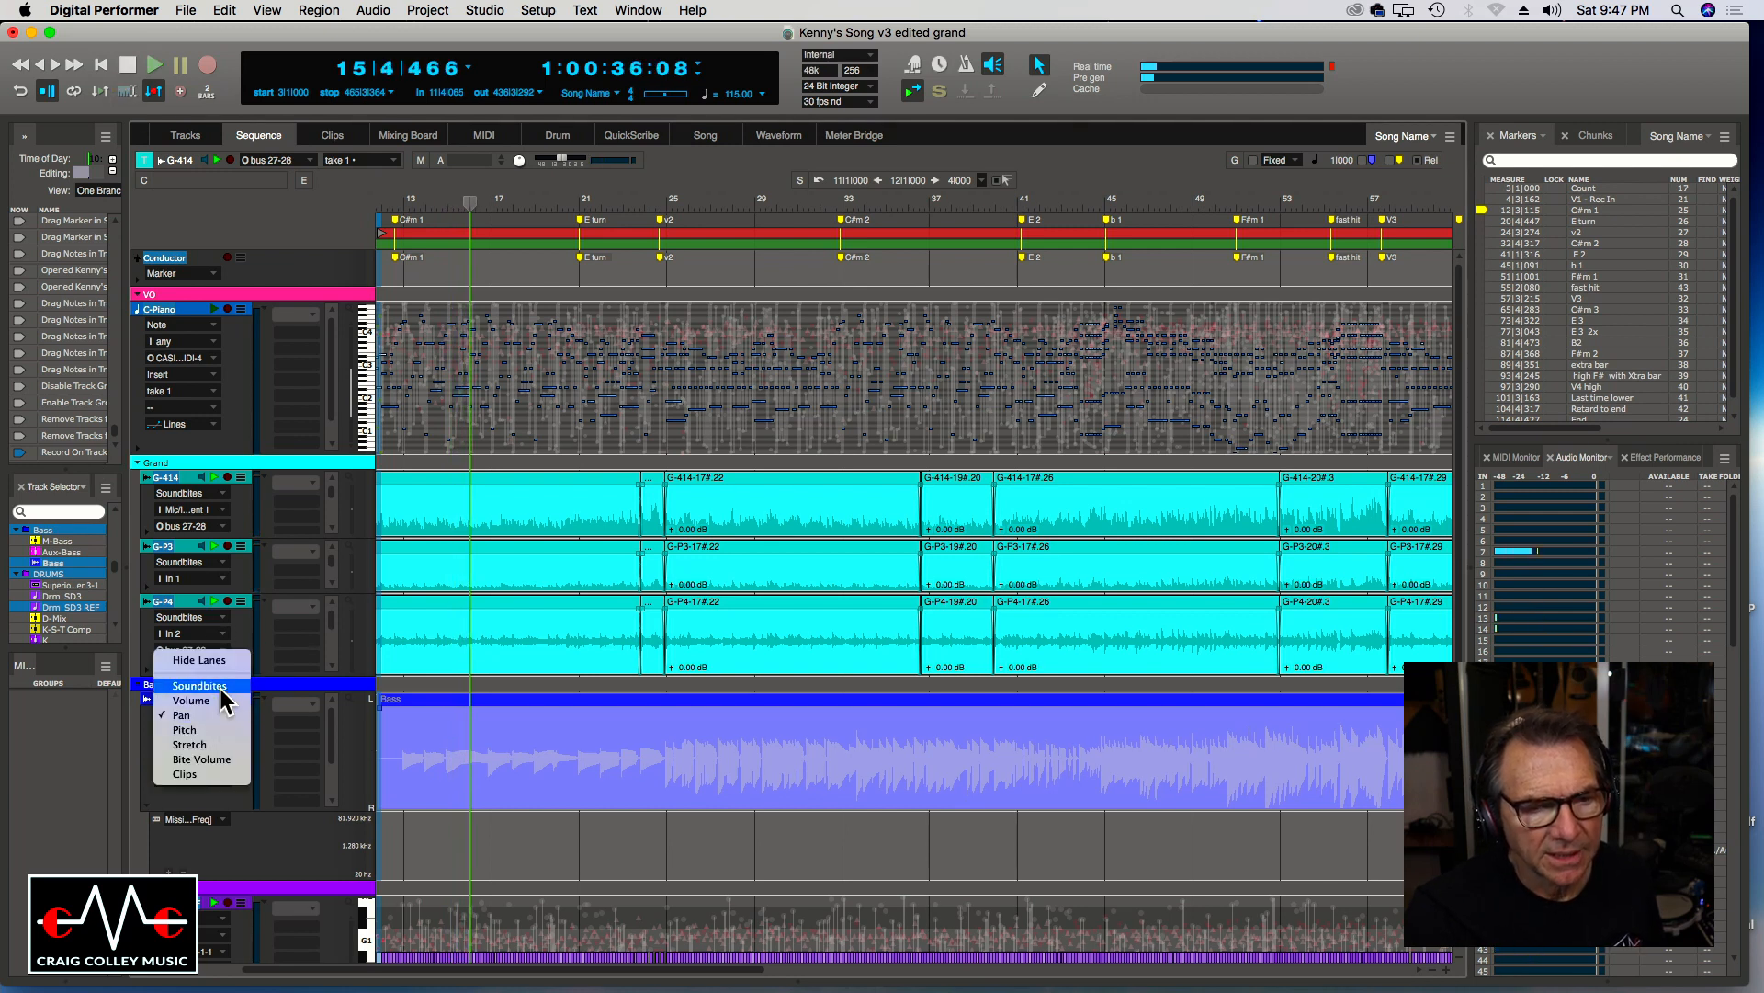
left_click(223, 701)
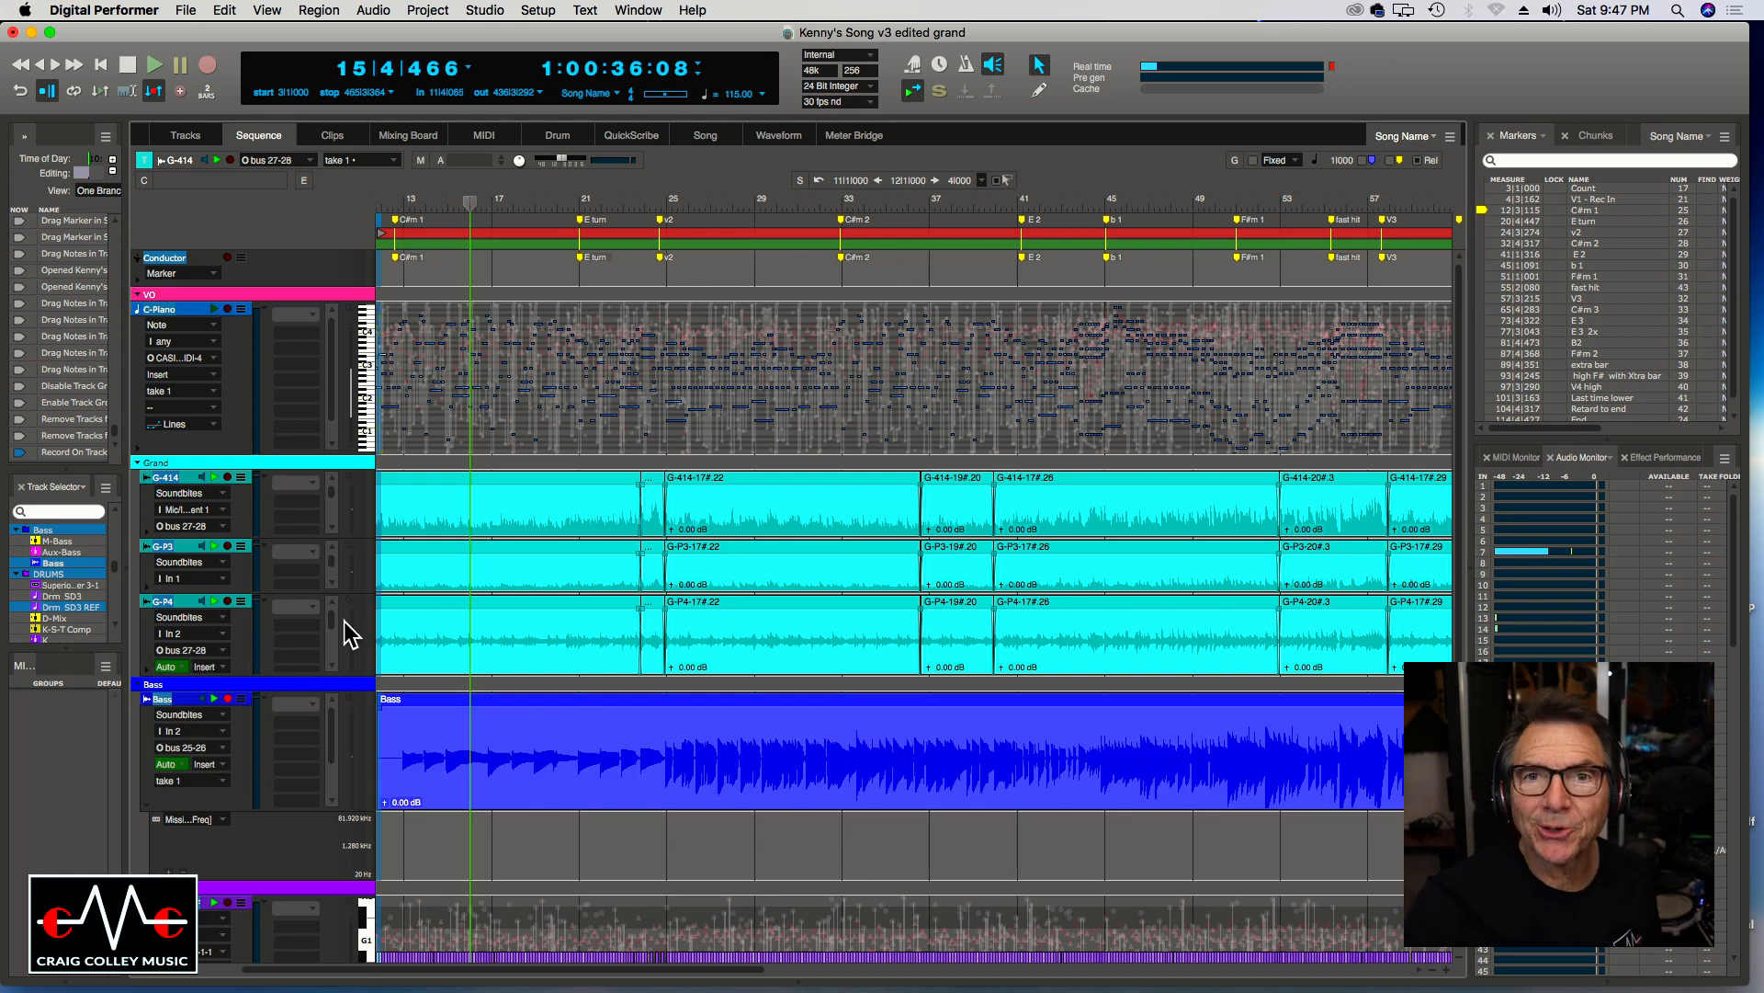
Play the song from the C#m 1 marker near measure 12 to just past the v2 marker to check the bass.
left_click(410, 204)
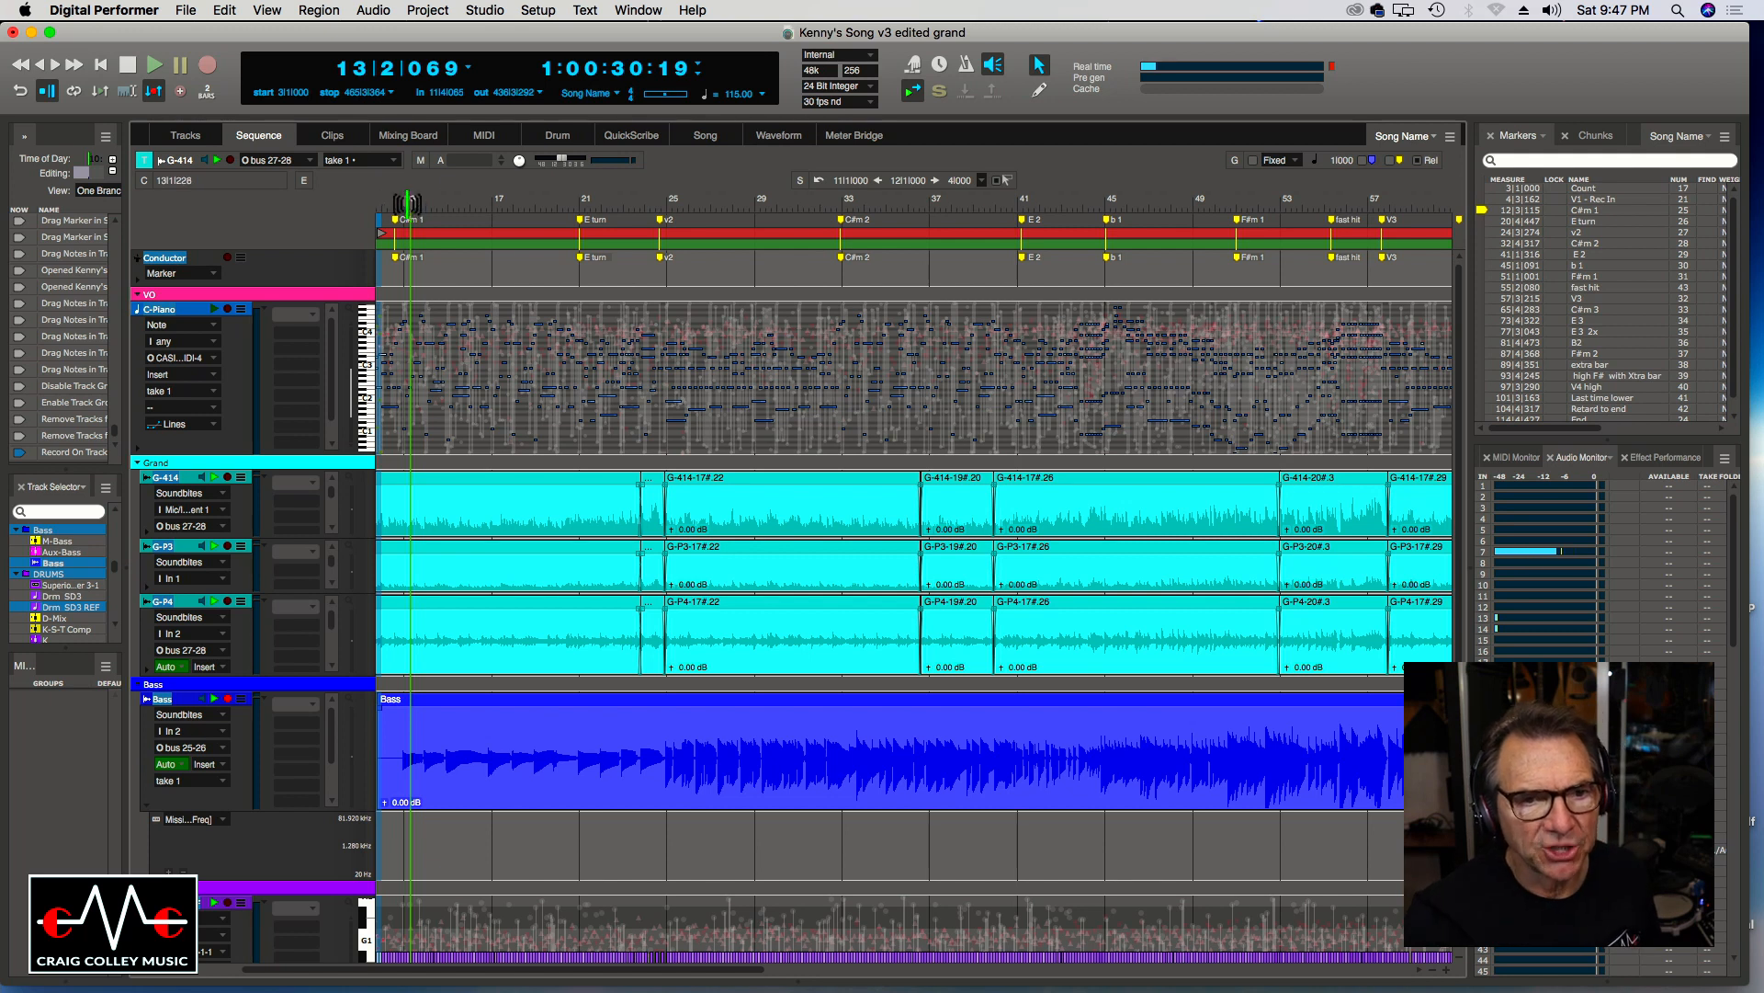
left_click_drag(408, 203, 390, 203)
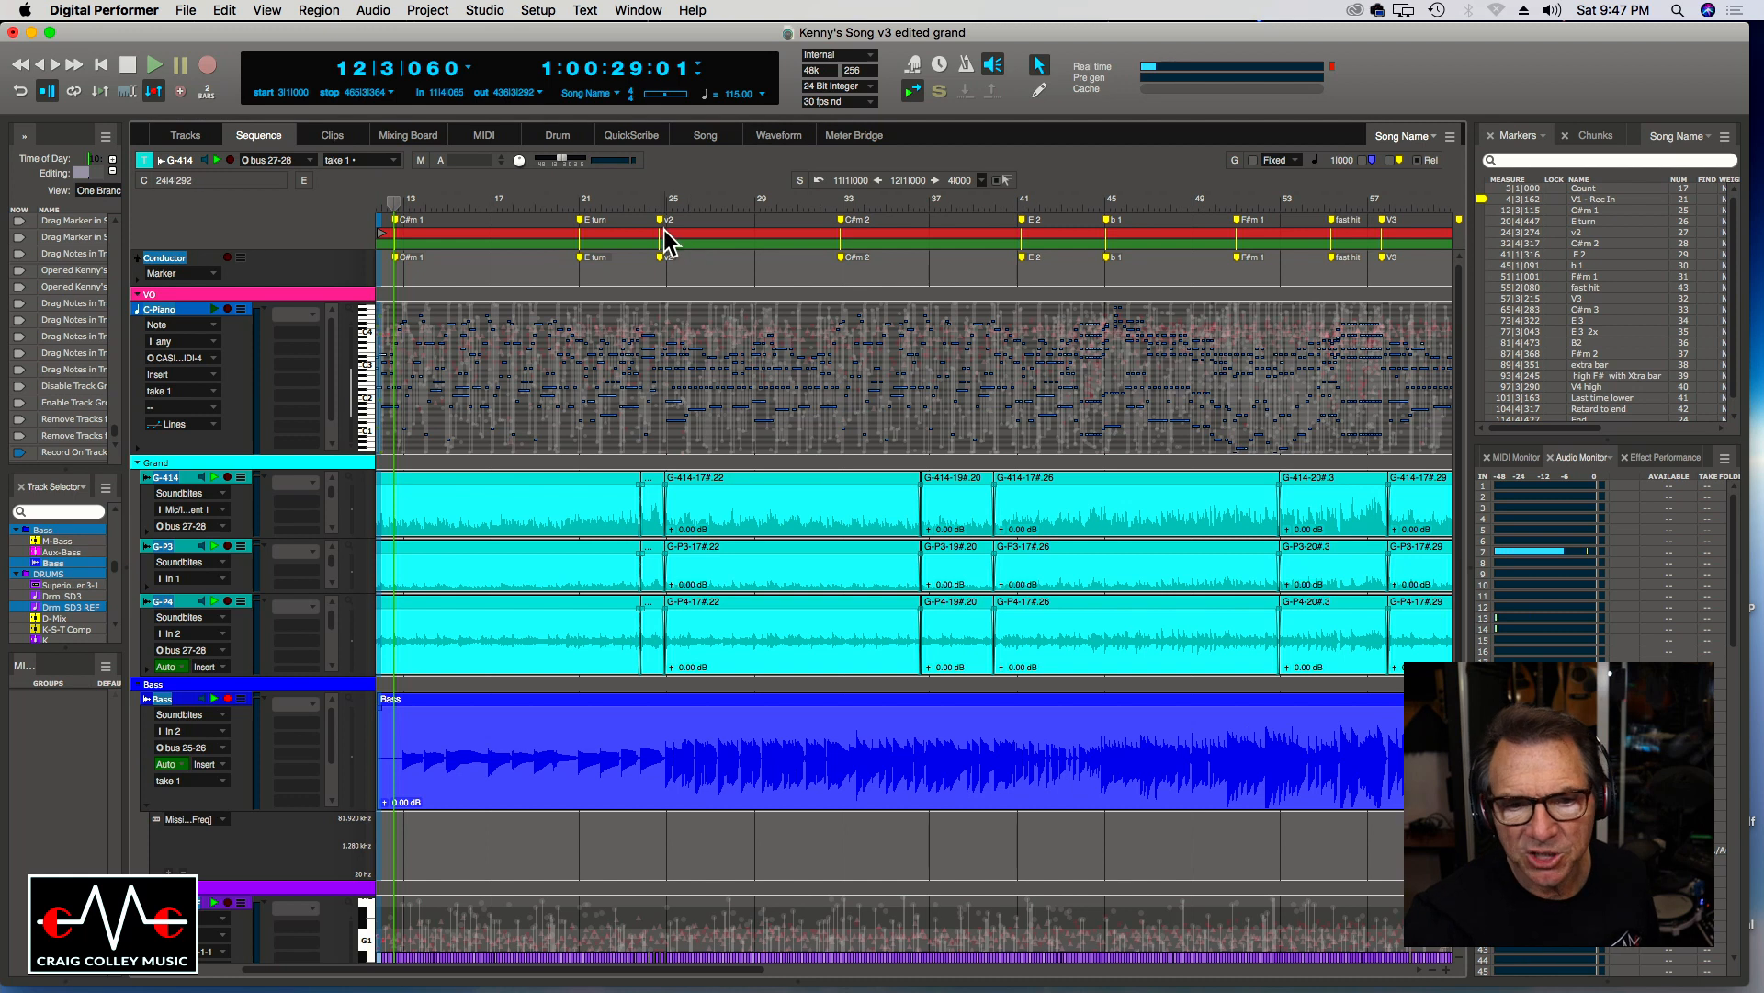
left_click(623, 202)
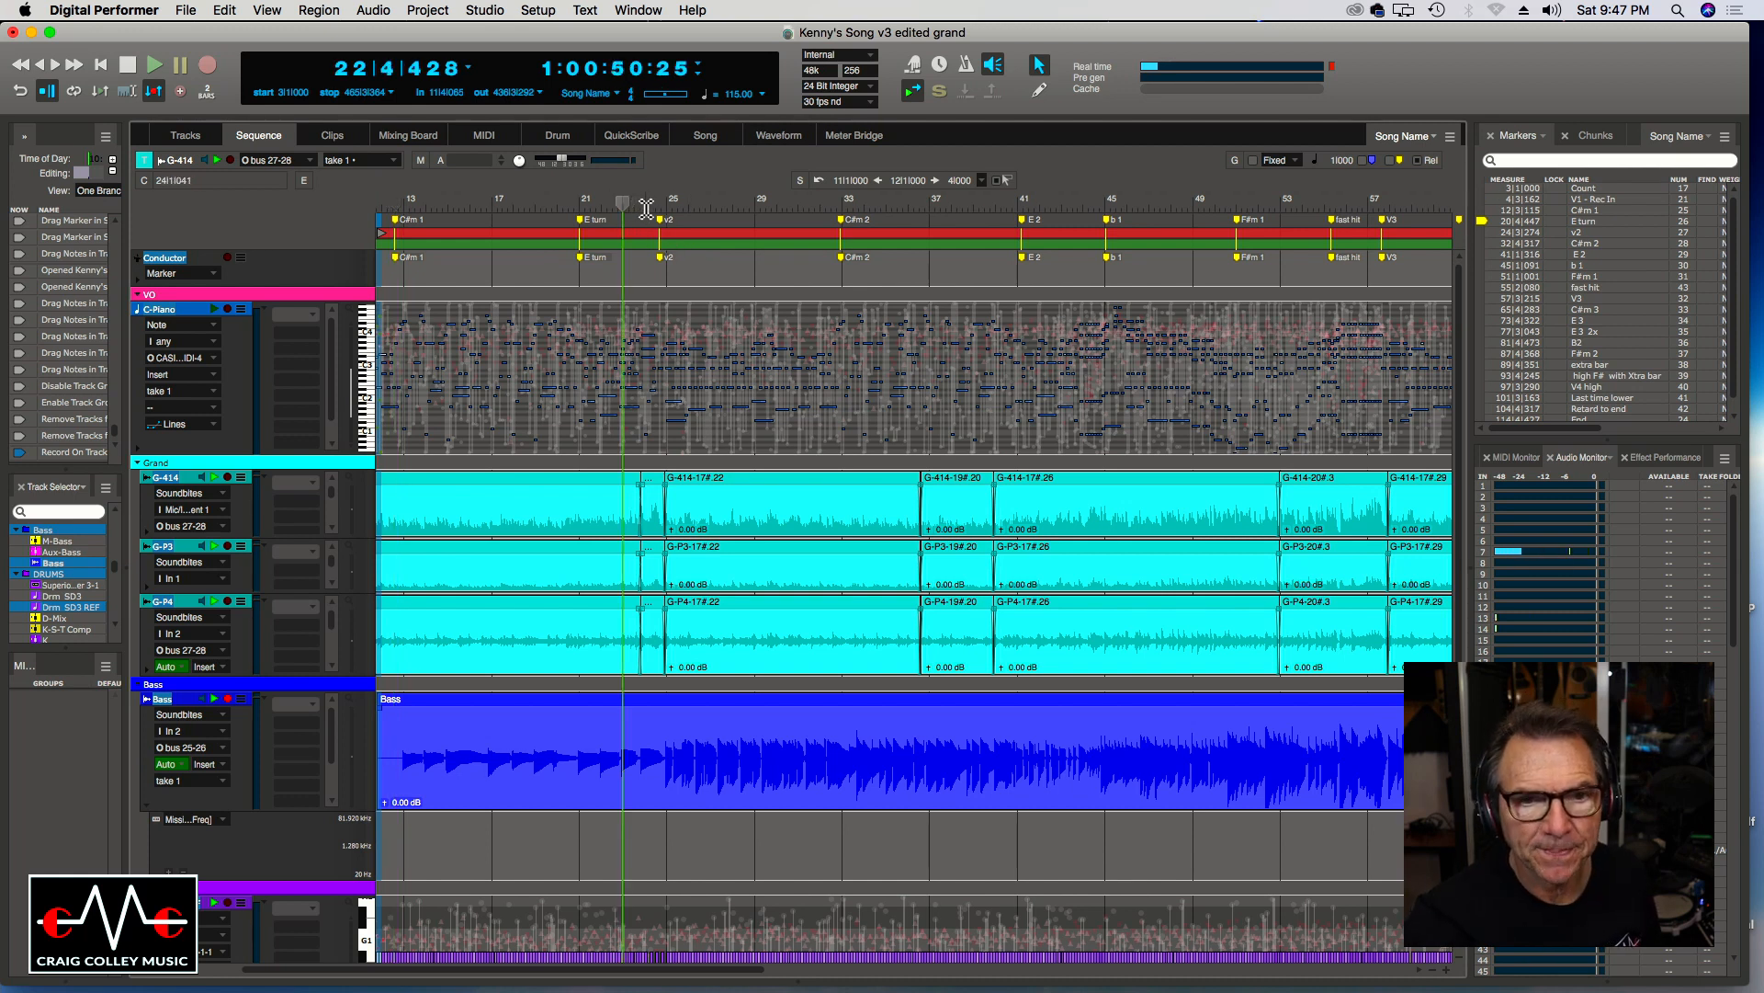
left_click(647, 206)
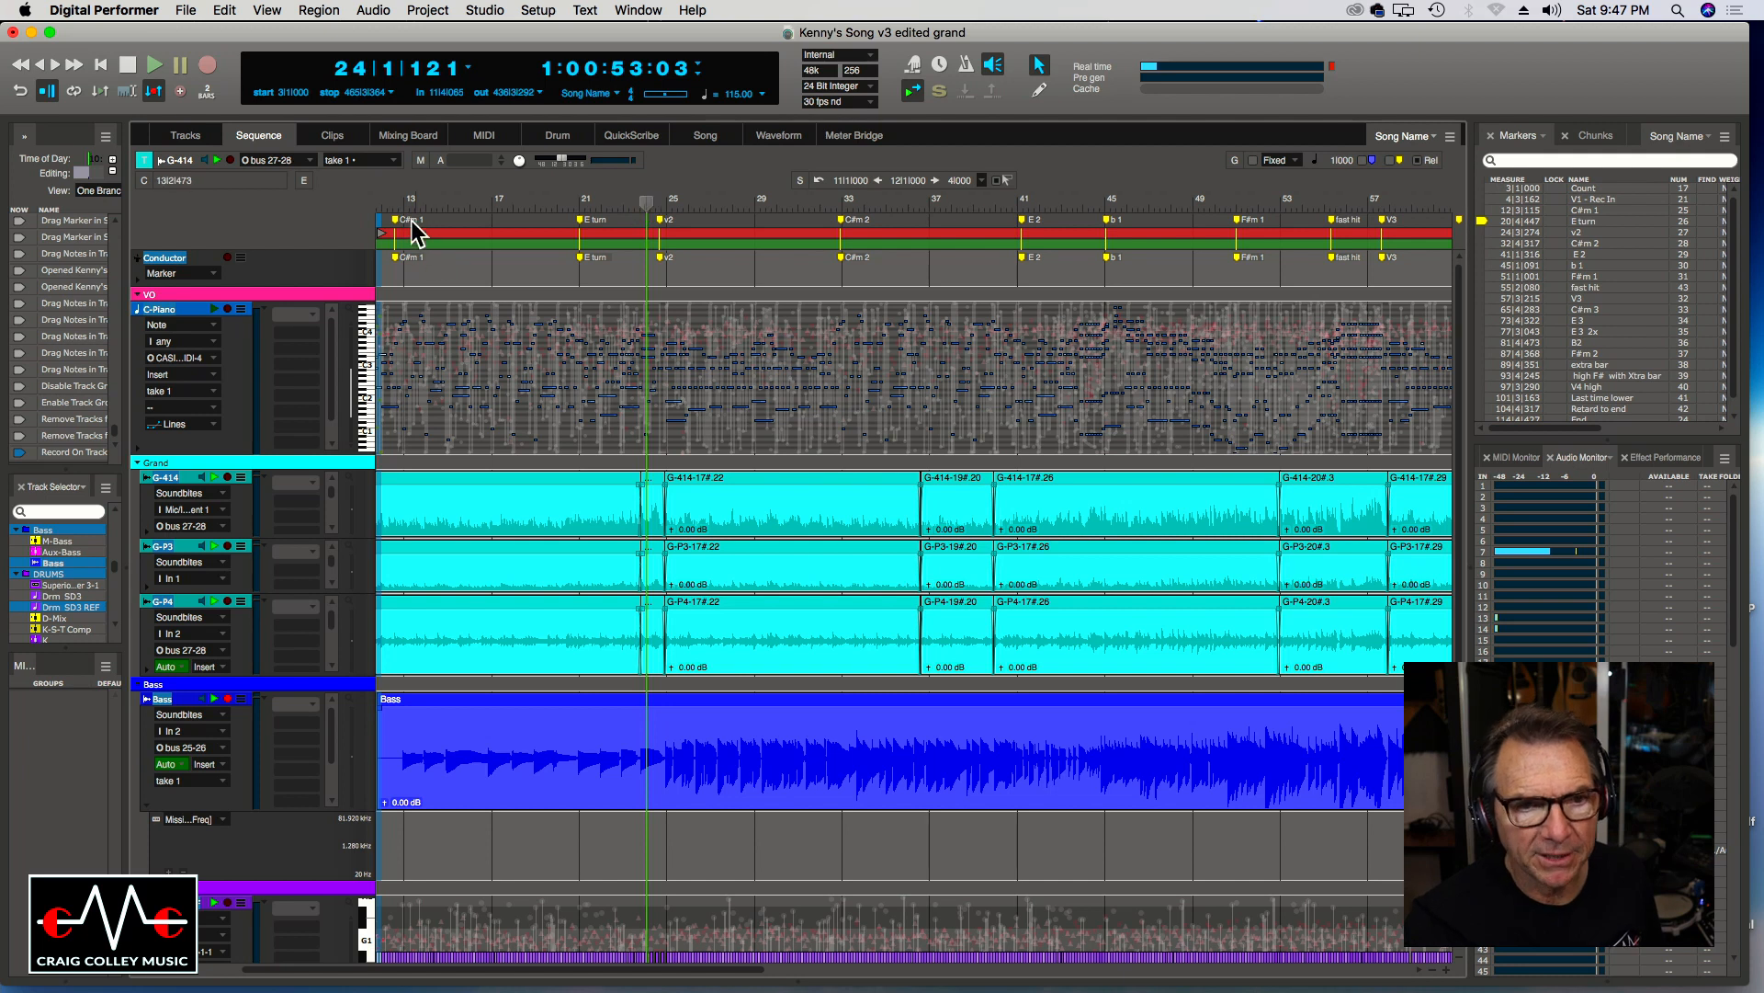
left_click(402, 208)
left_click(397, 207)
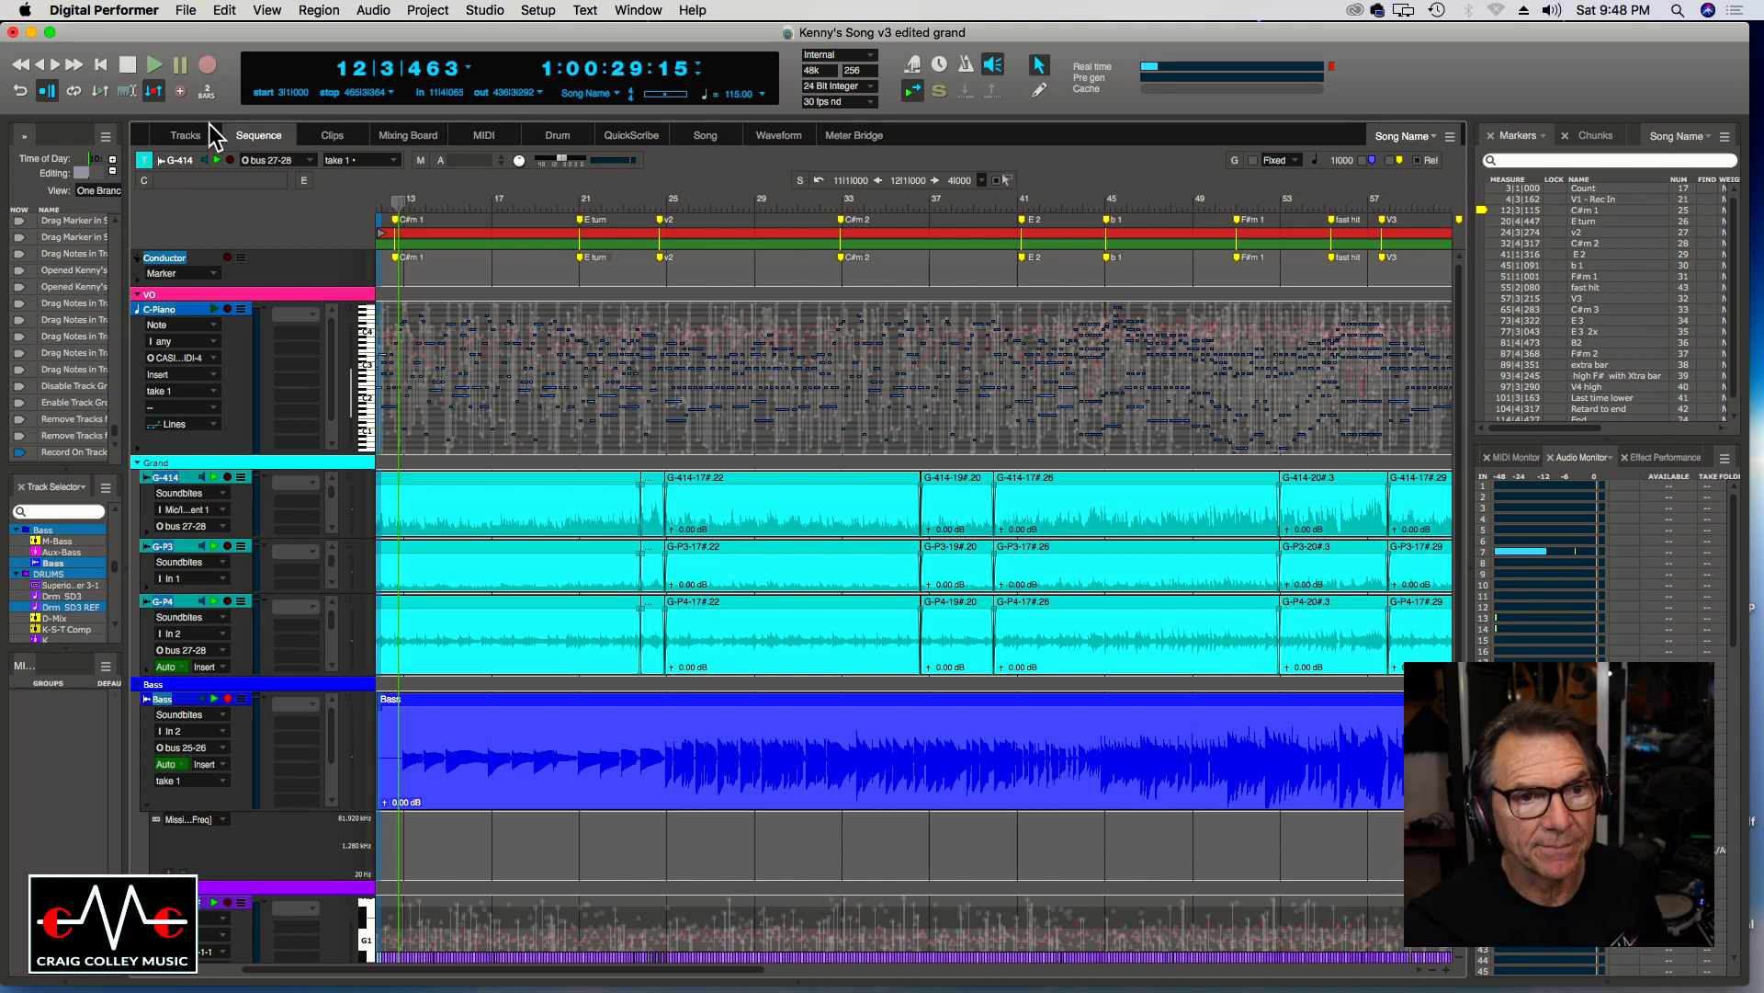
left_click(153, 70)
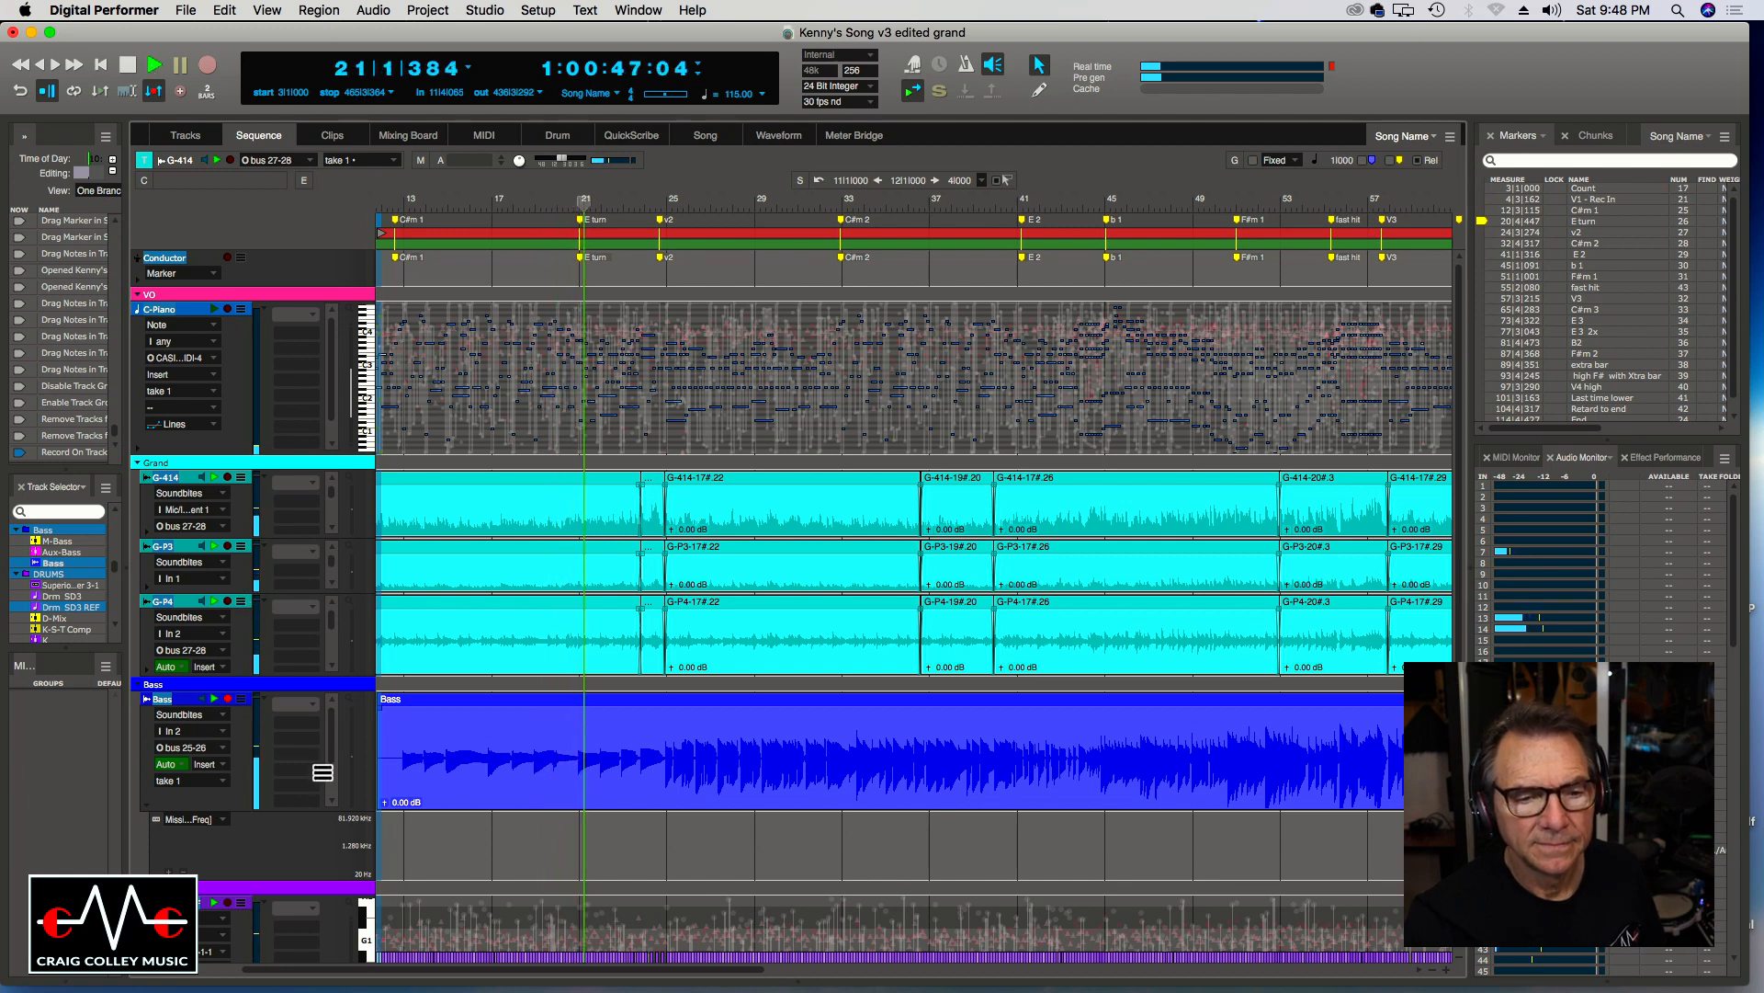
left_click_drag(315, 819, 315, 821)
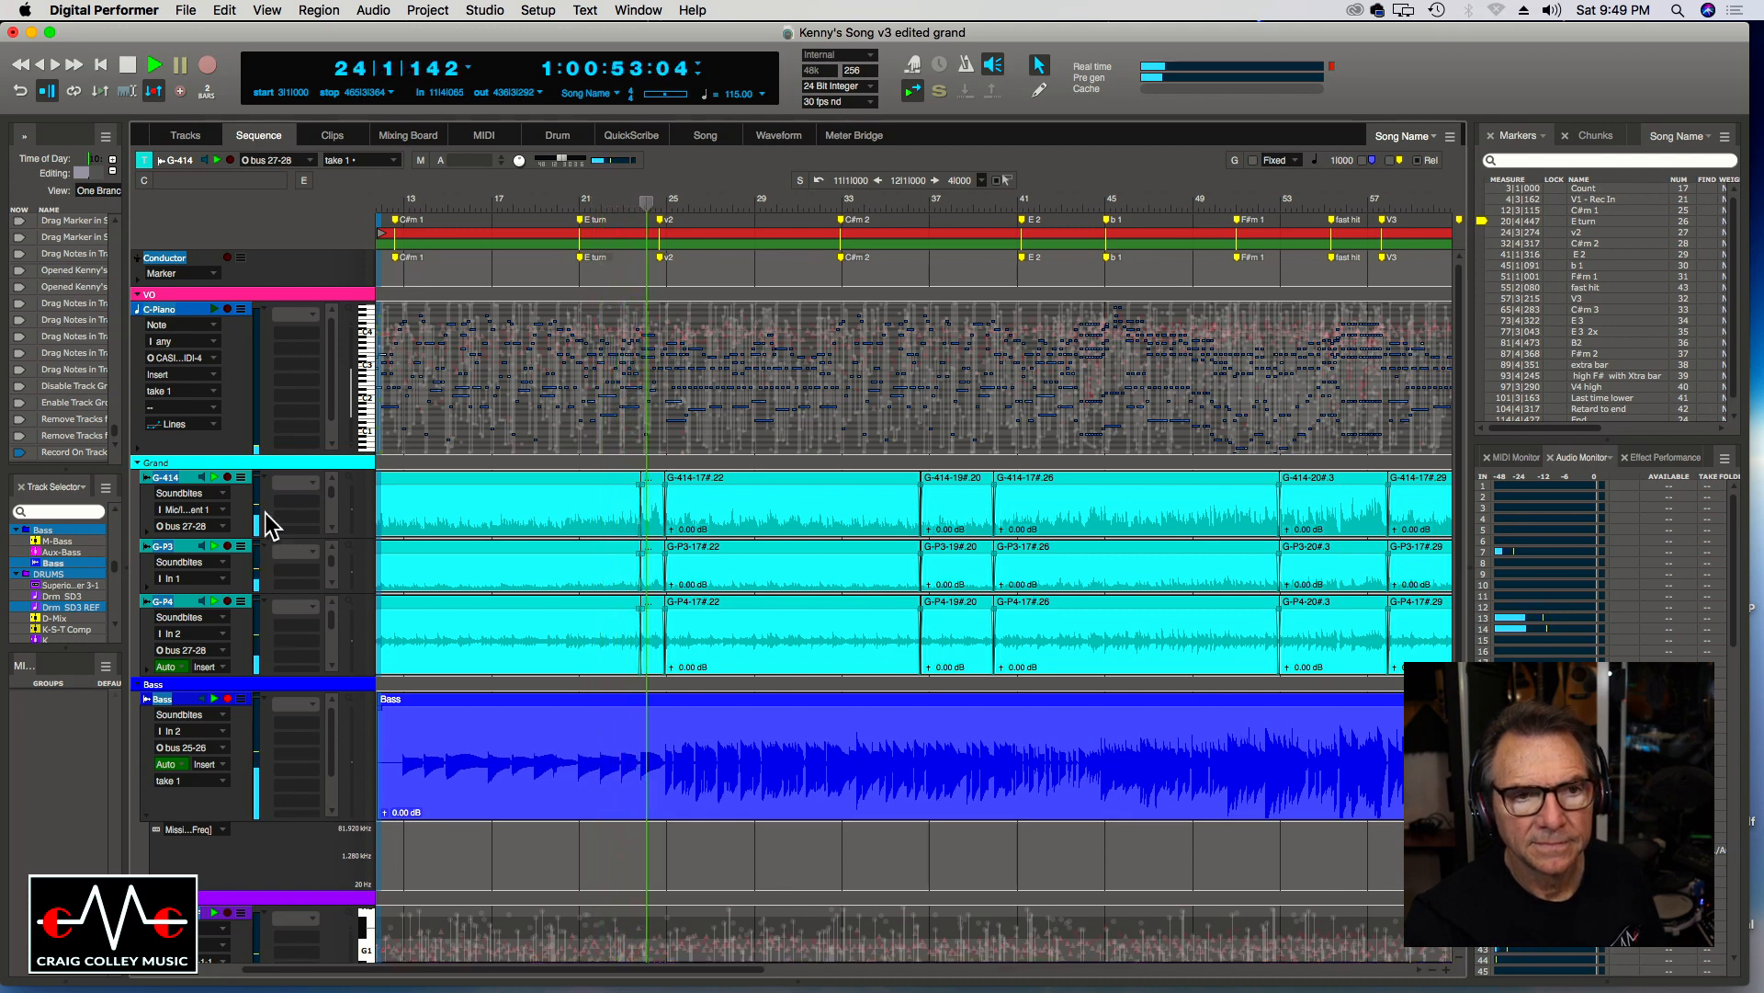
left_click(129, 70)
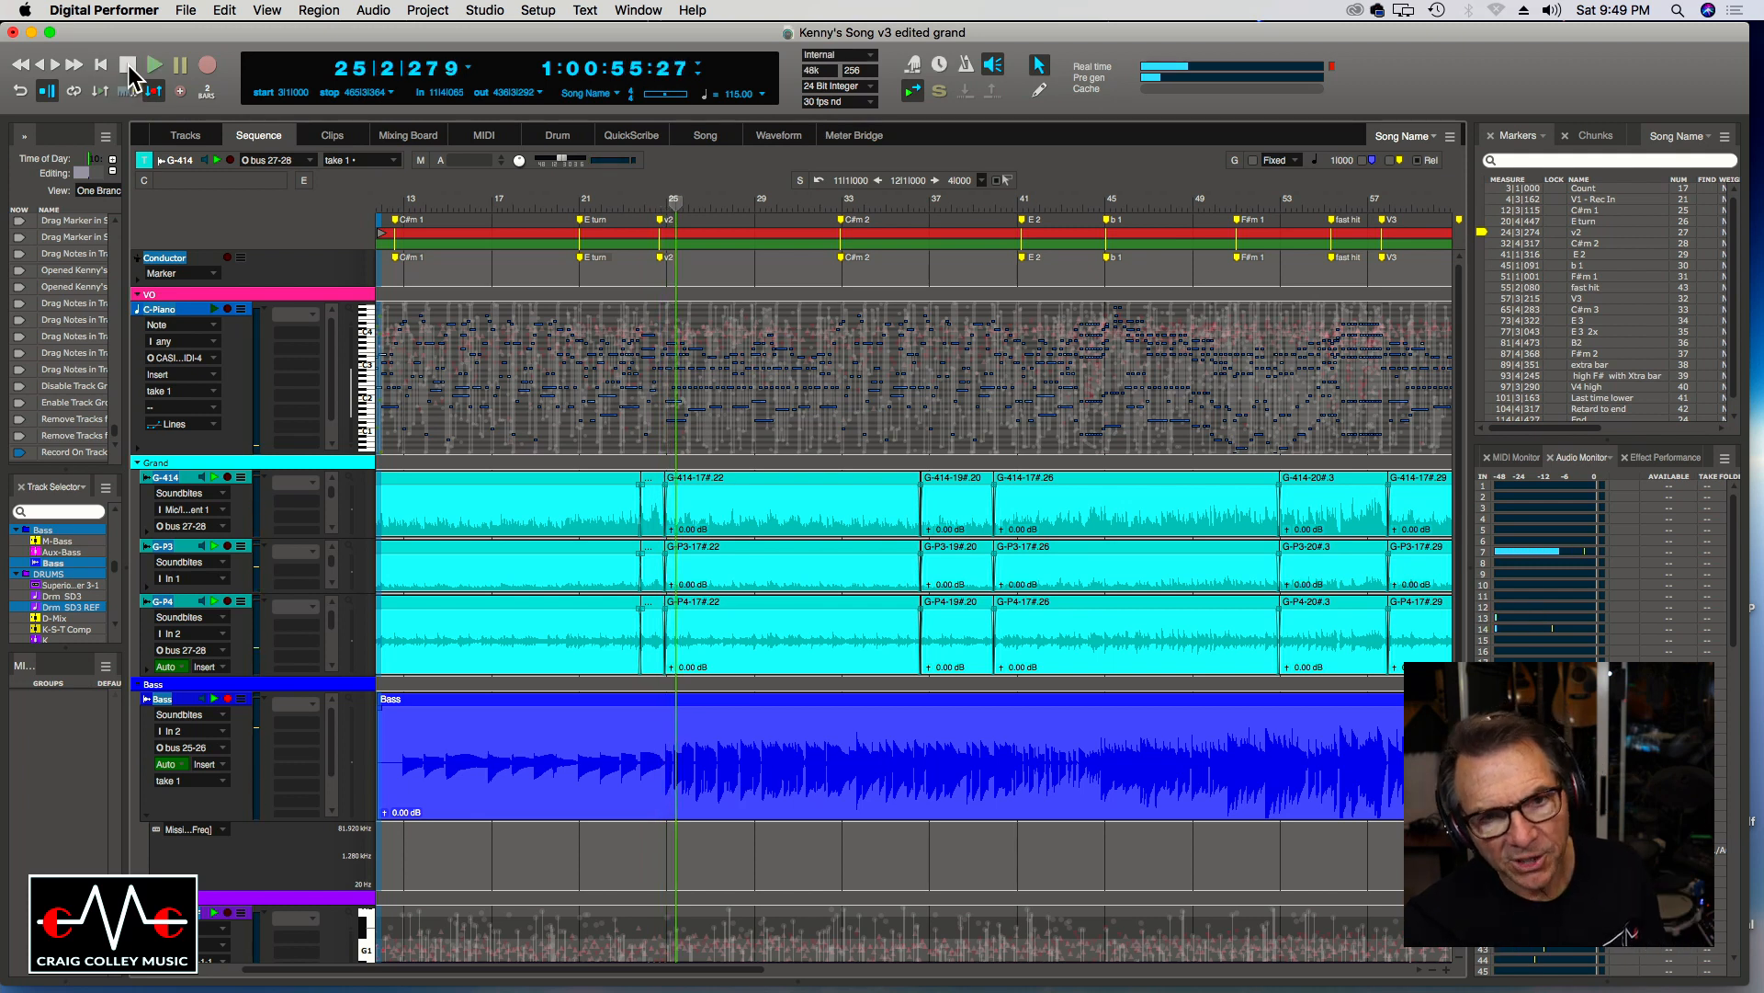
Listen closely to the bass from about measure 22 through the v2 section and into the C#m 2 section.
left_click(597, 204)
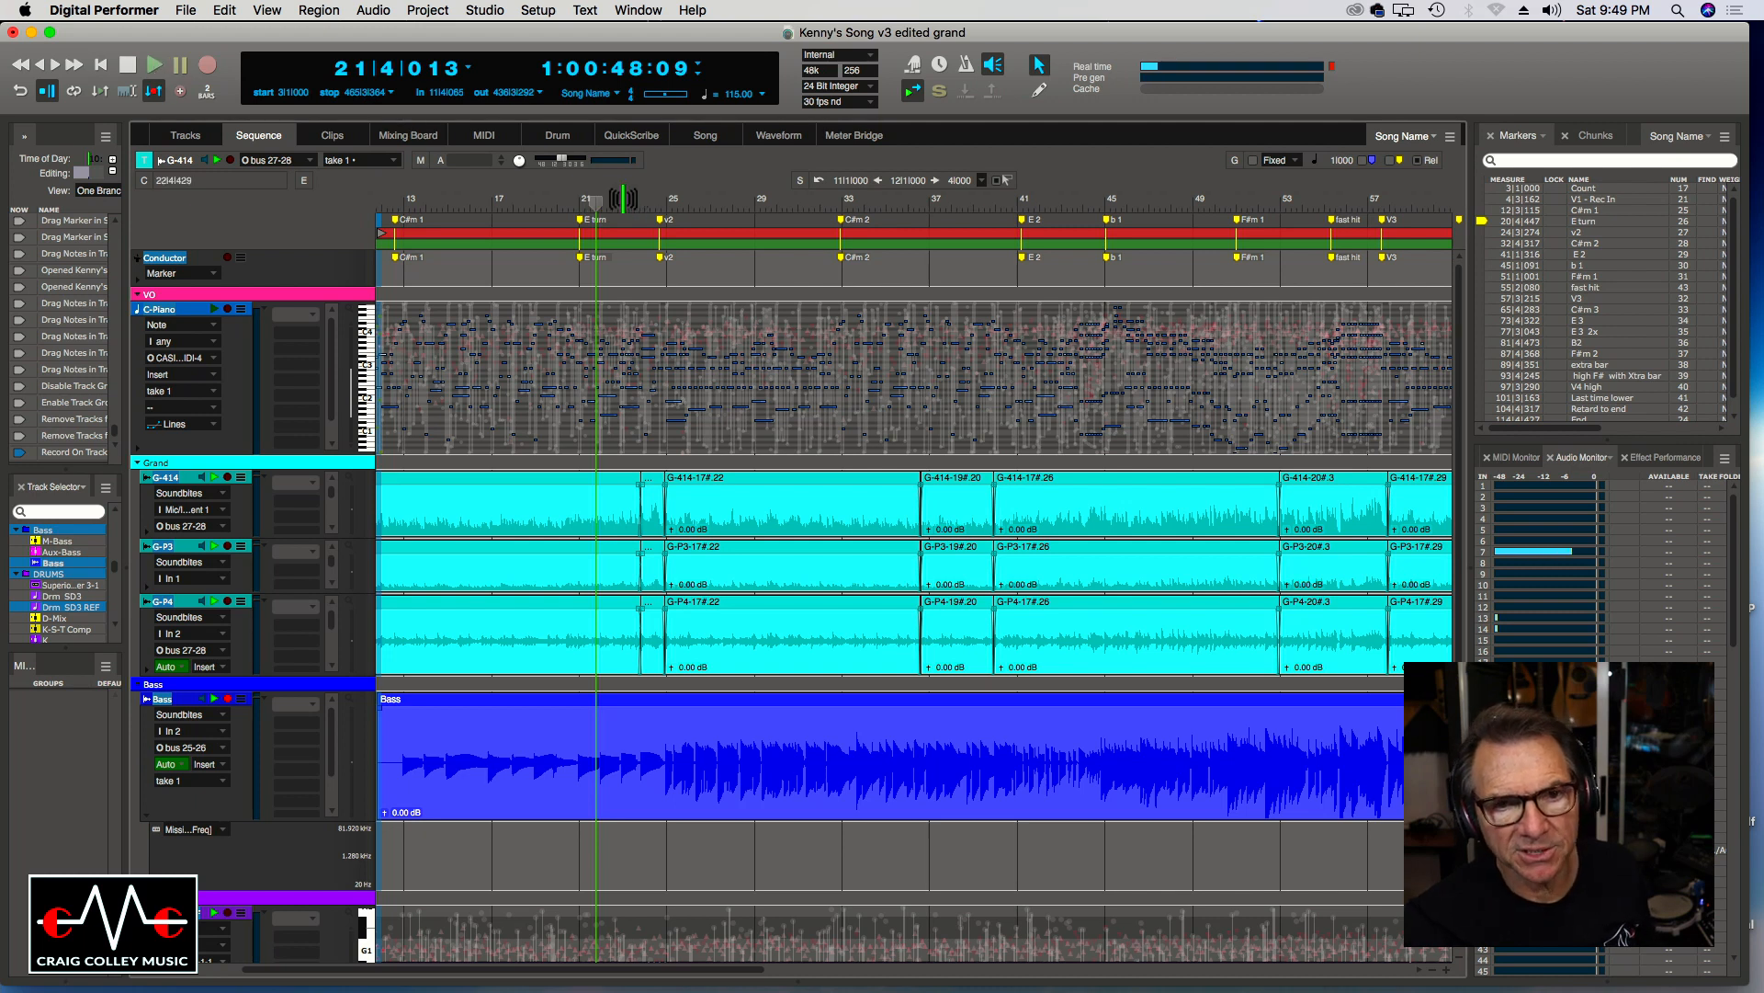
left_click(623, 199)
key("super+Right")
key("super+Right")
key("super+Right")
key("super+Right")
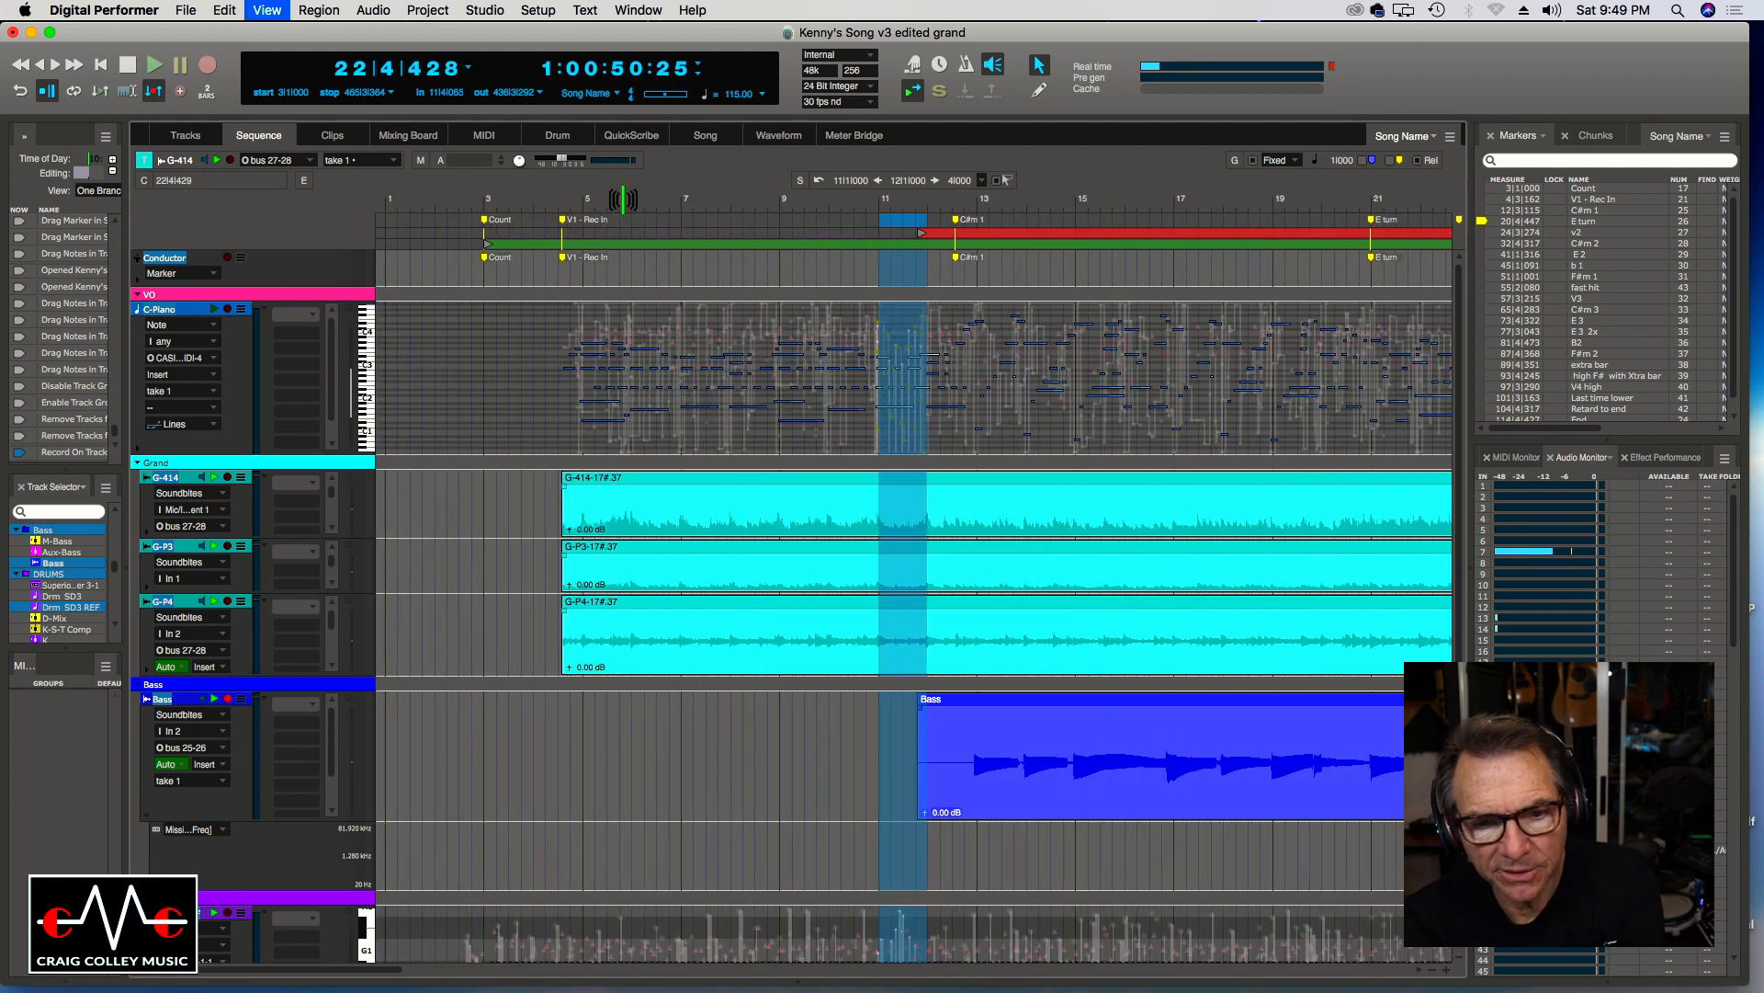
key("space")
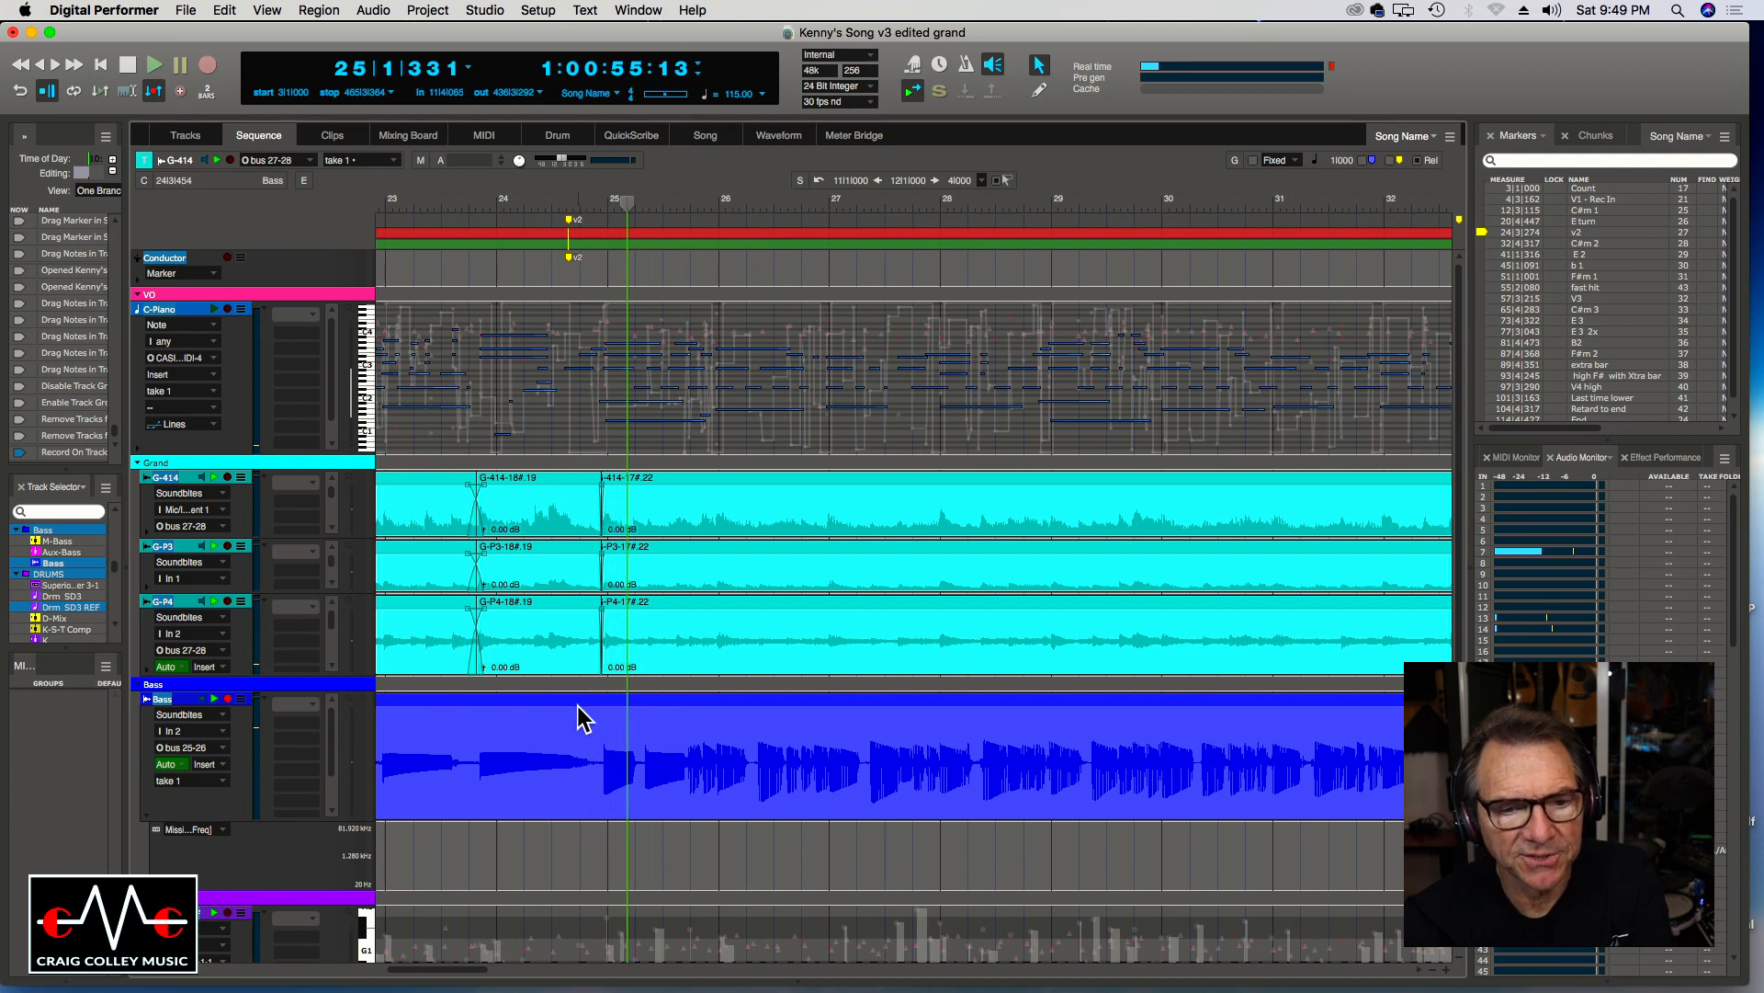
left_click(479, 206)
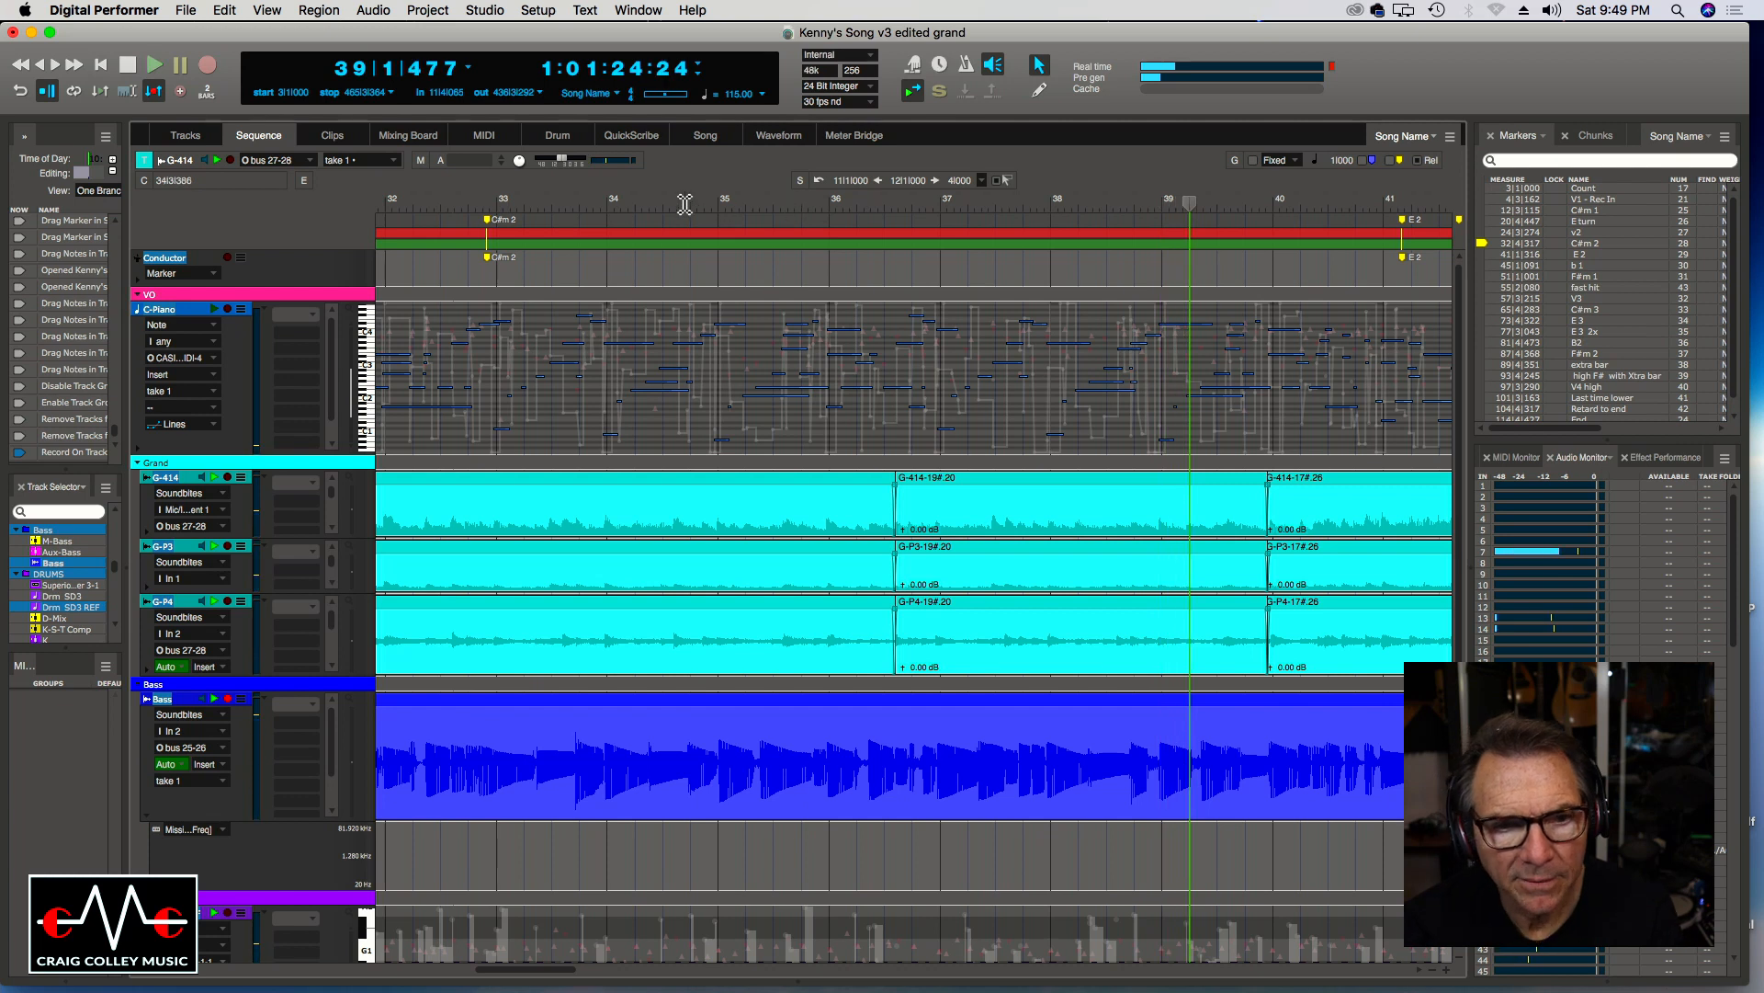
left_click(501, 204)
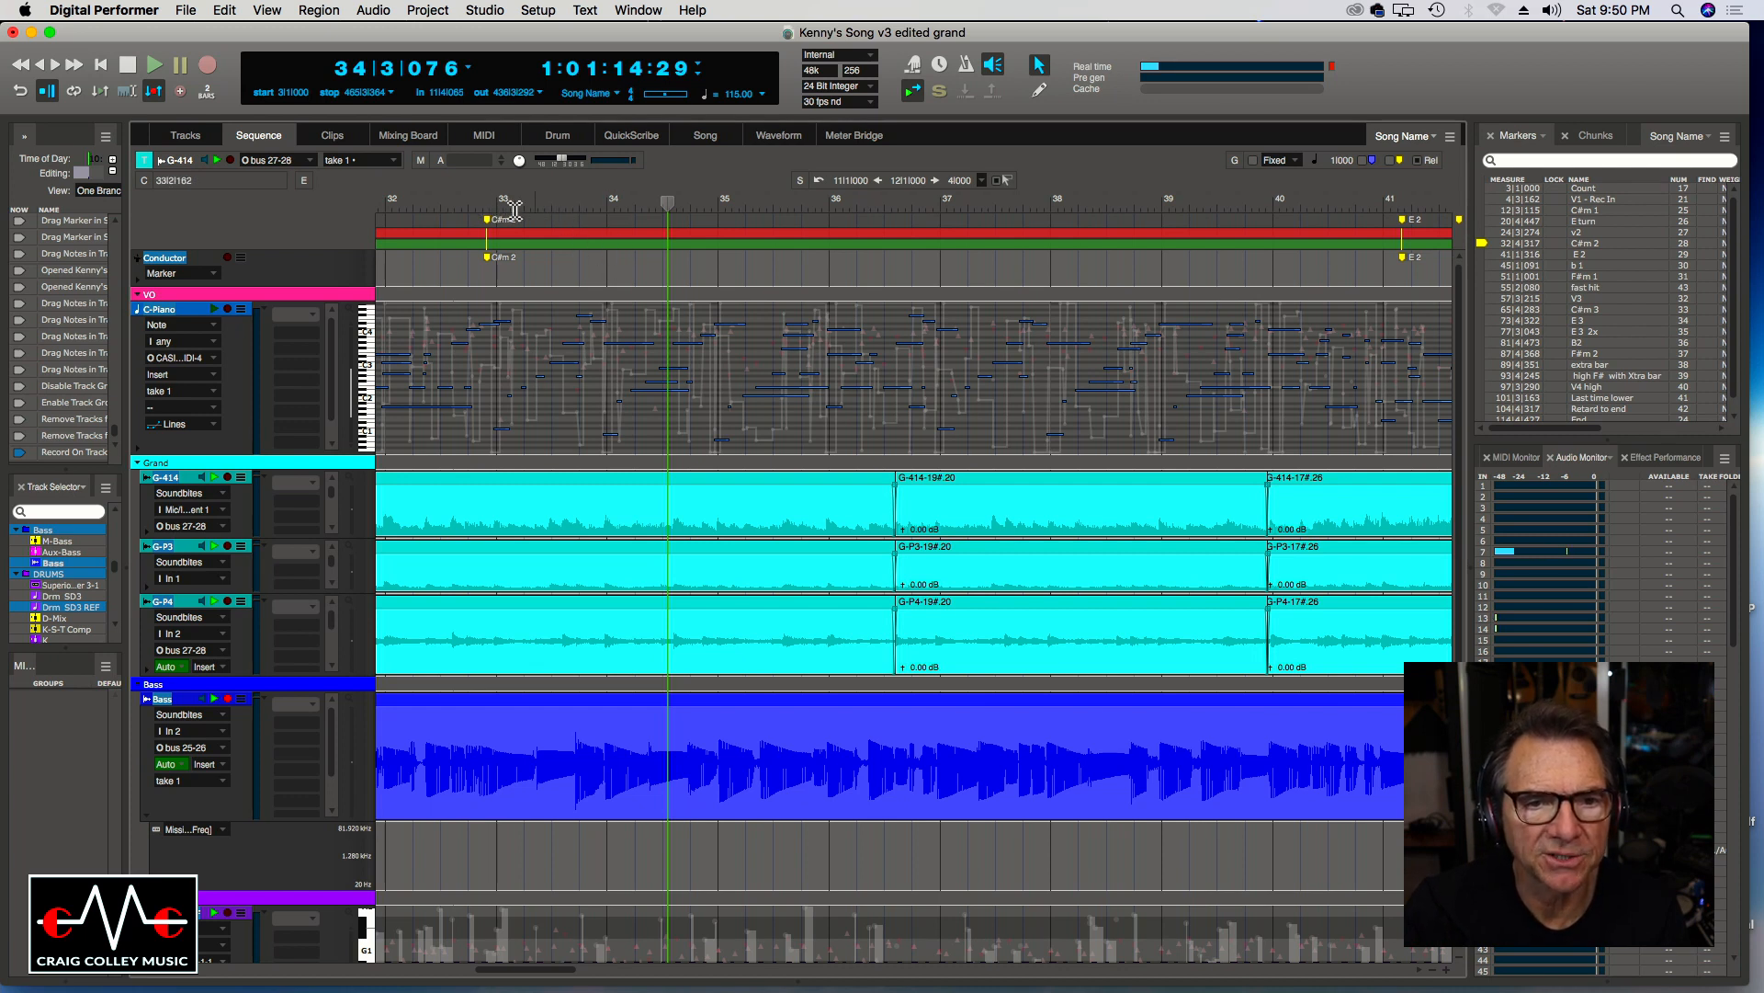
Play from 32|3|139 and set the punch-in point to 34|4|145 and the punch-out point to 41|1|334 during playback.
left_click(448, 206)
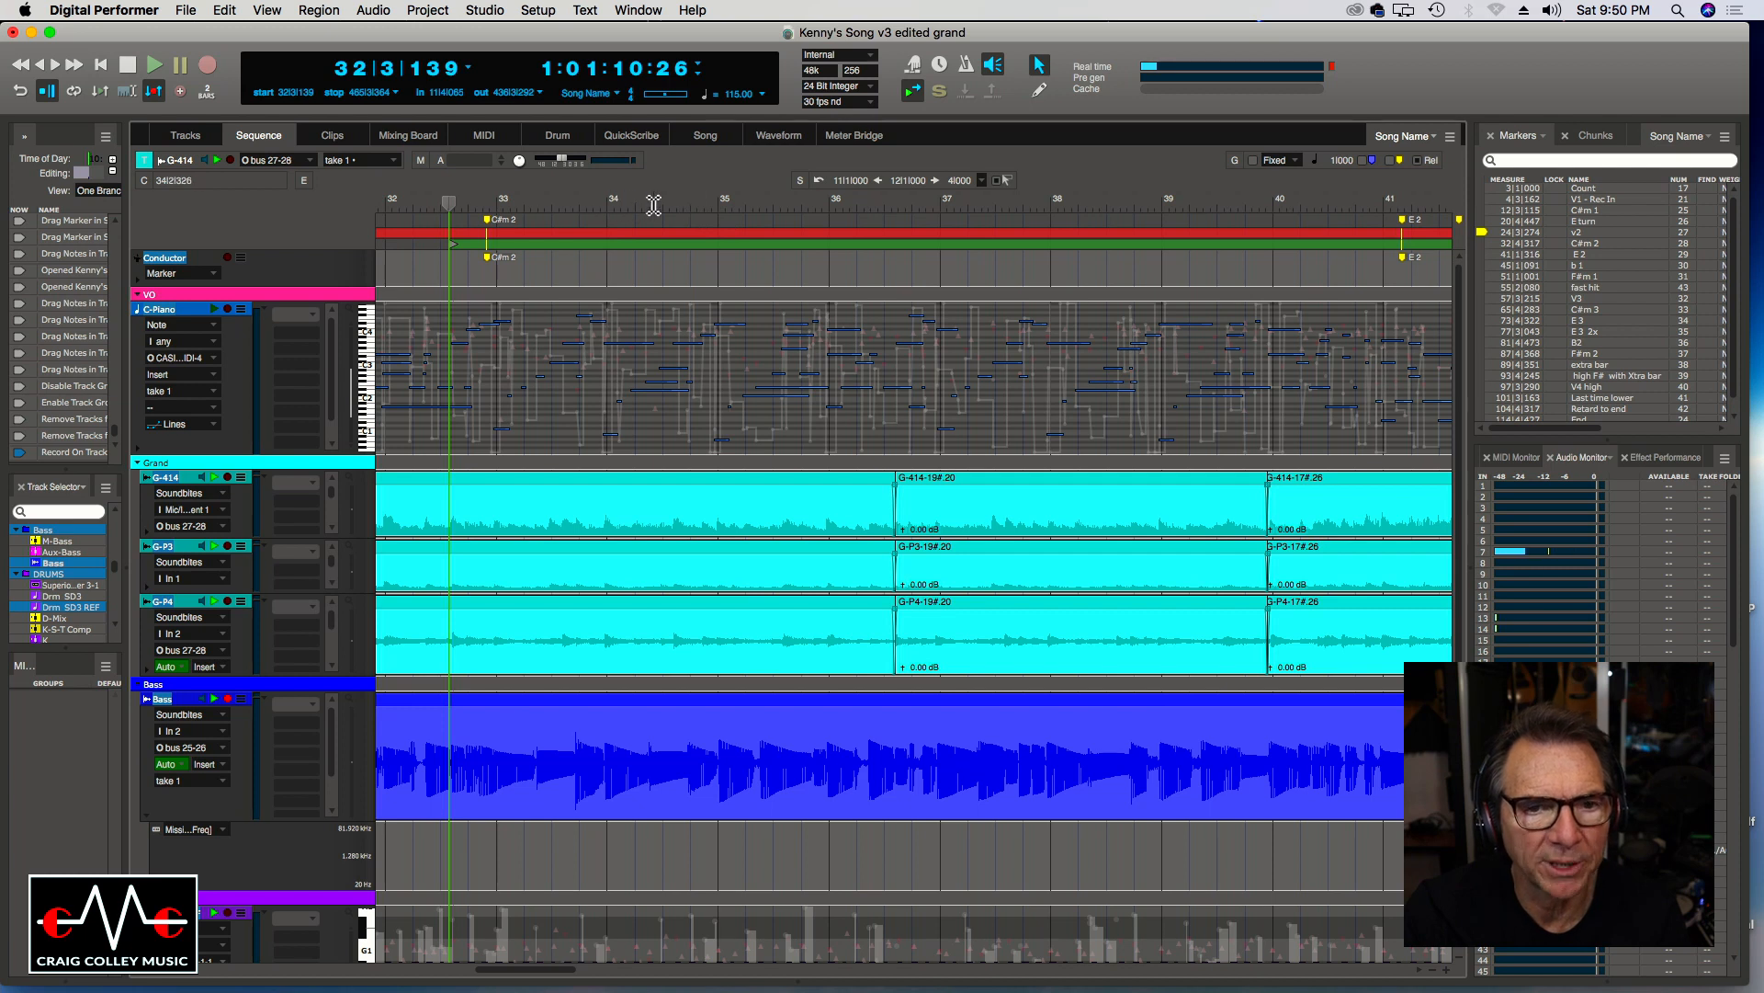
key("space")
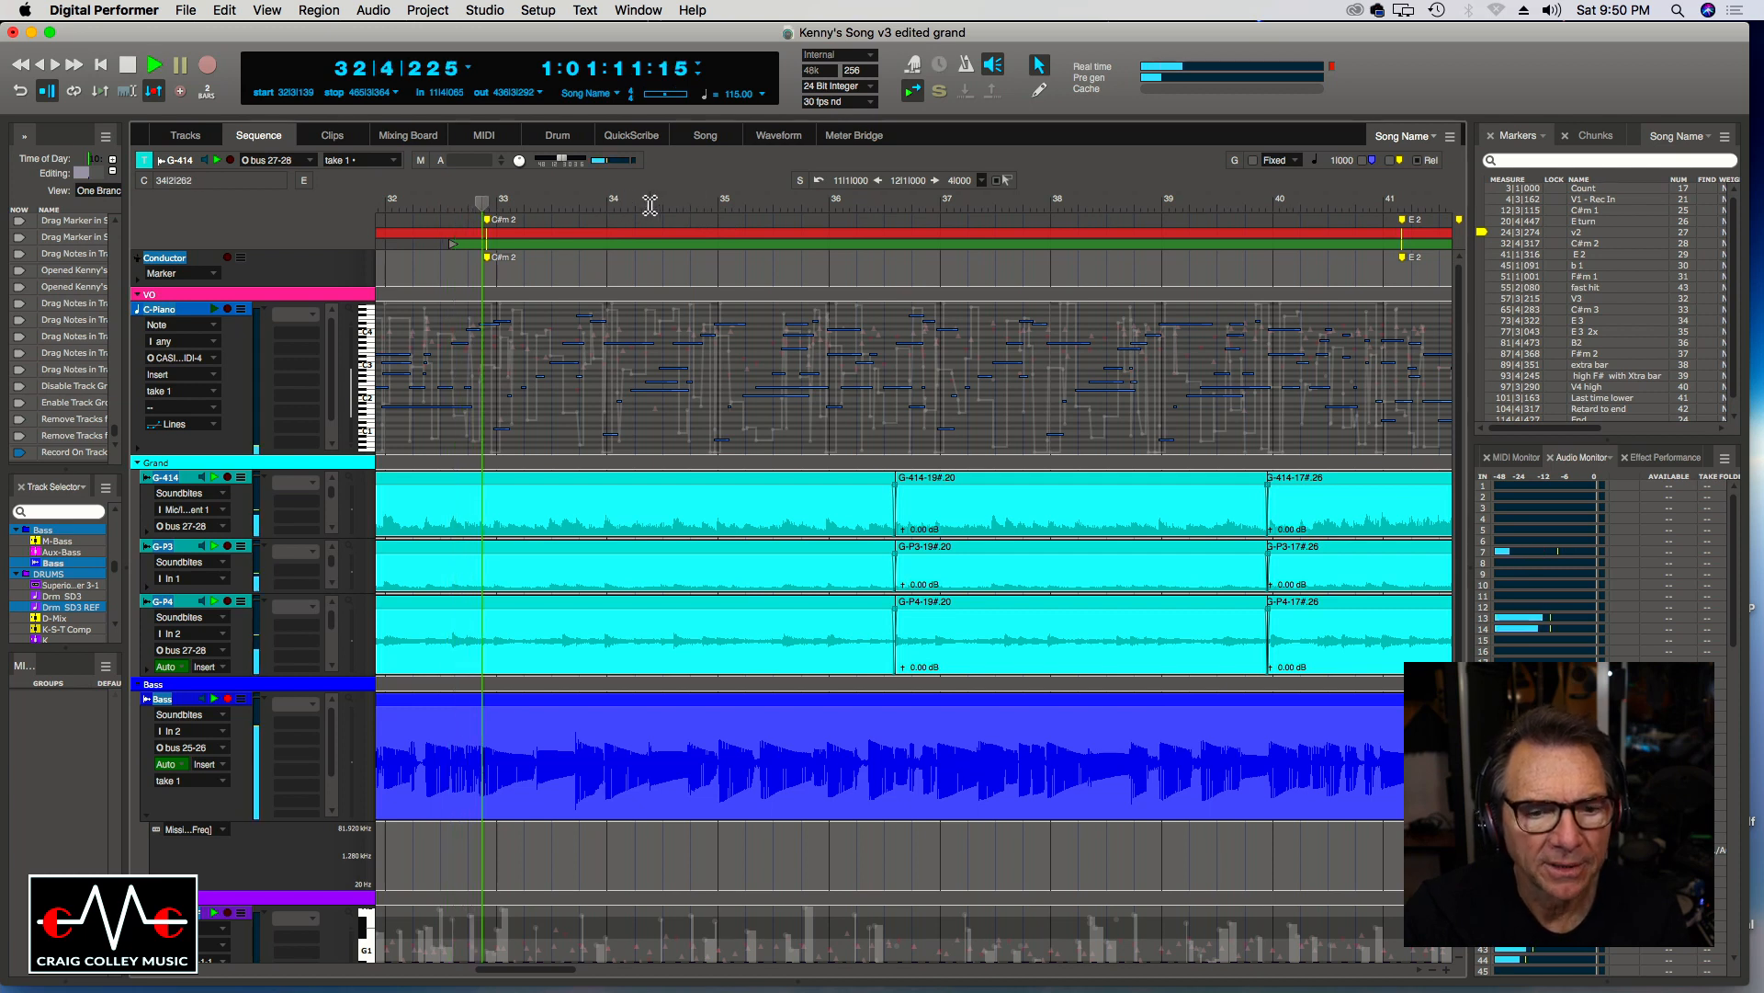
left_click(422, 93)
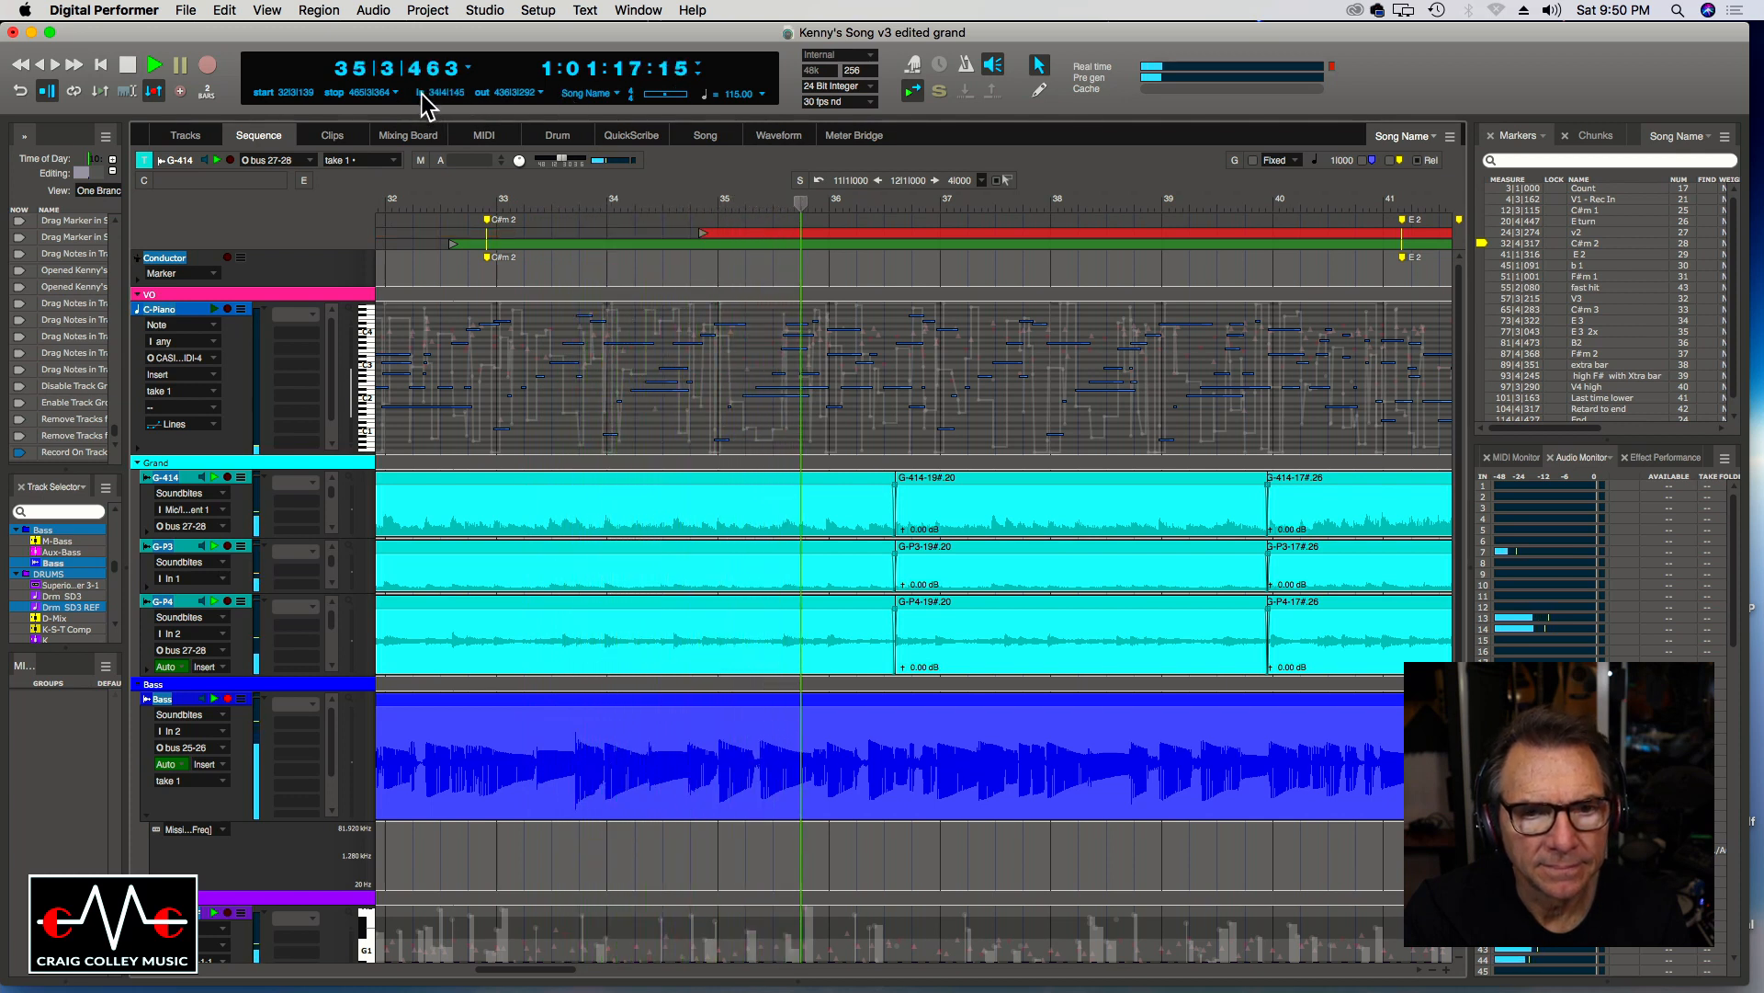
left_click(479, 94)
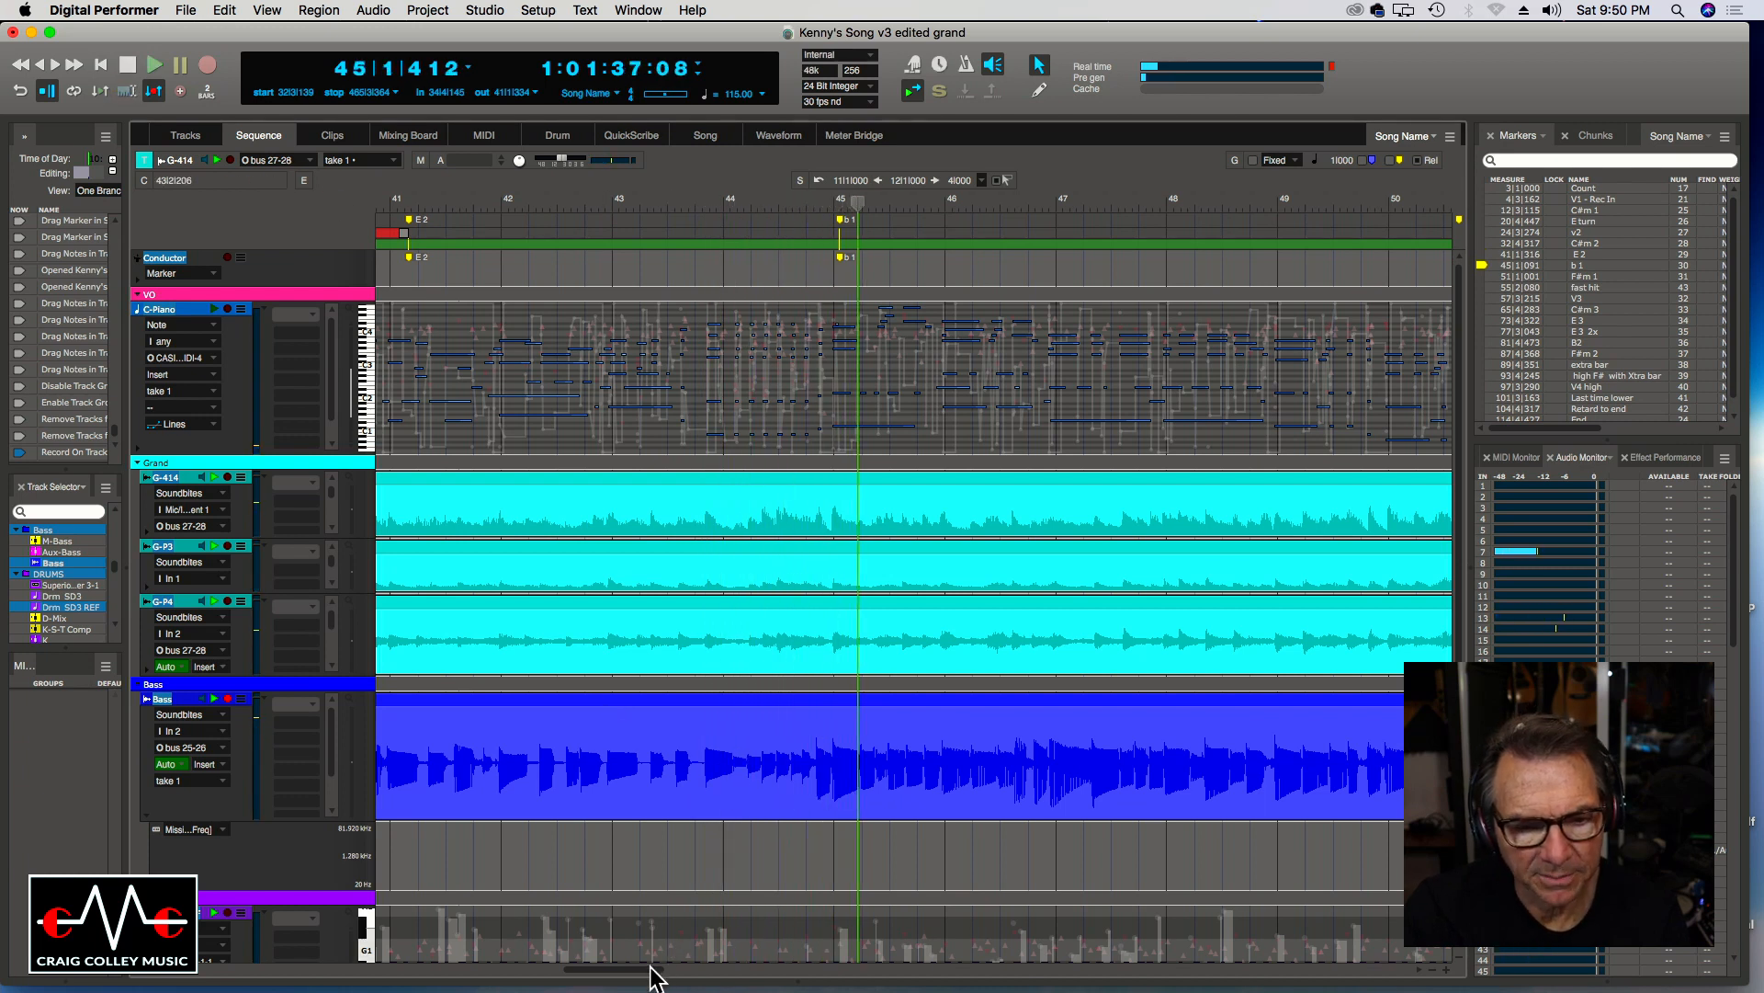
Record a replacement bass part between the punch points, starting playback near 32|3, and stop once past the punch-out point.
left_click_drag(650, 965, 573, 961)
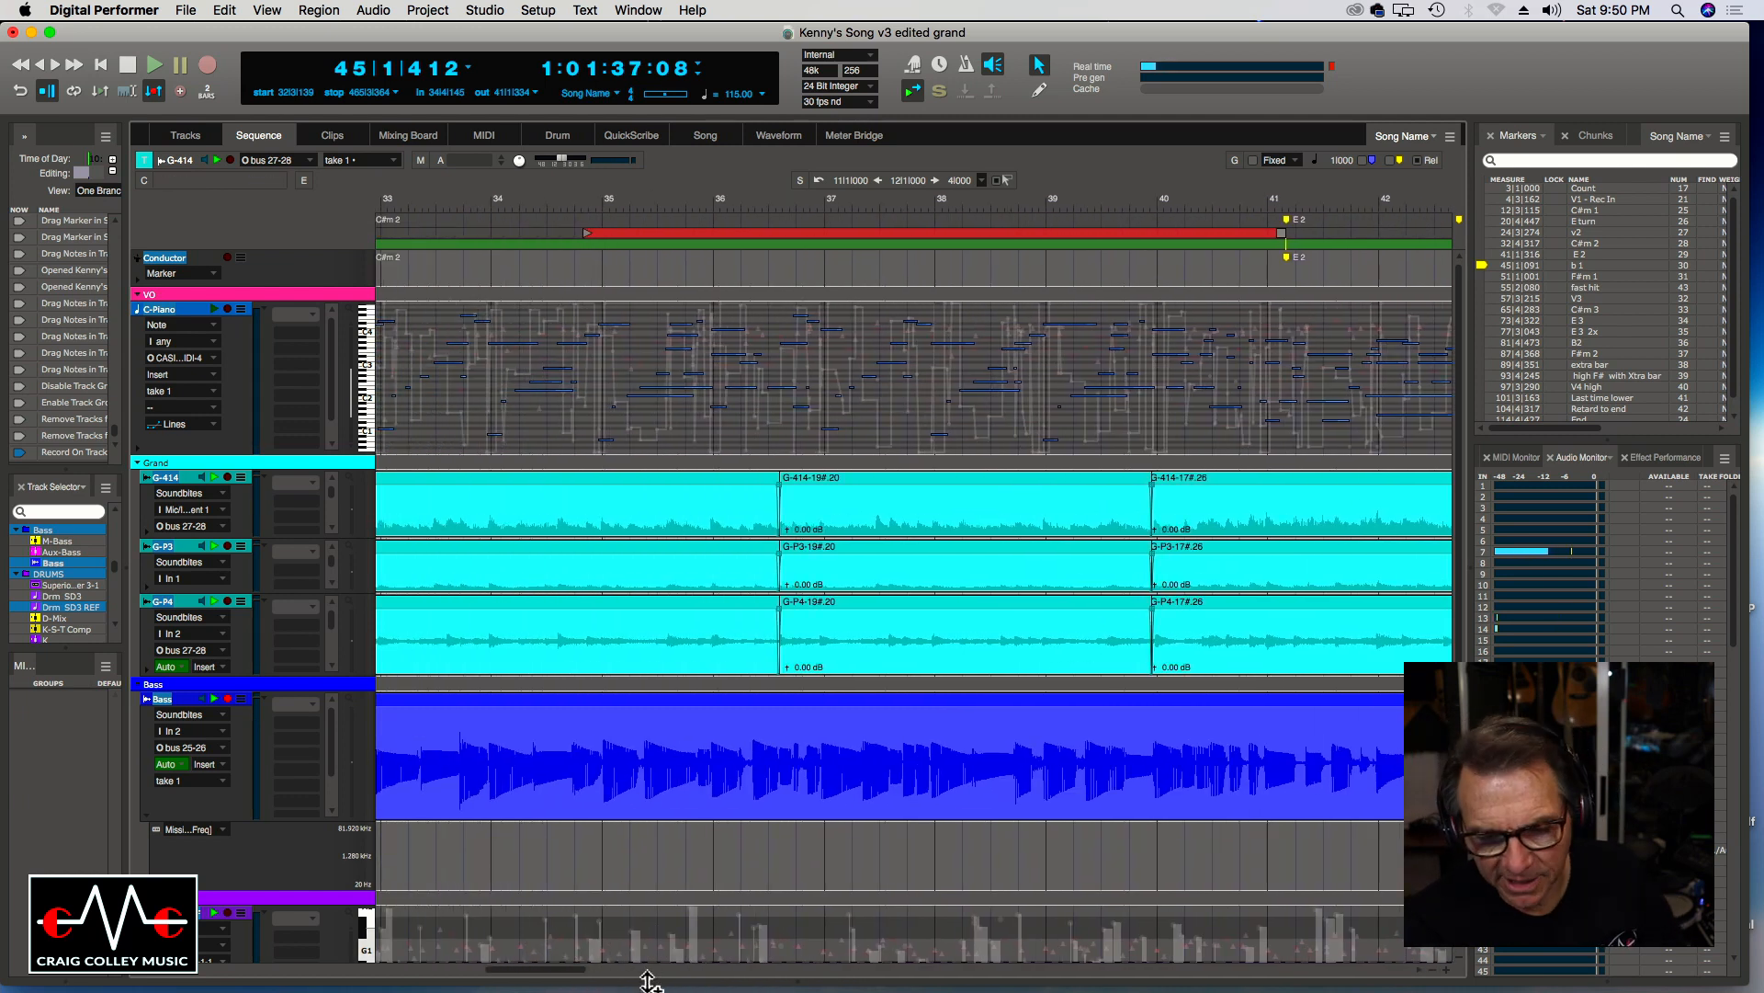
key("super+Left")
key("super+Left")
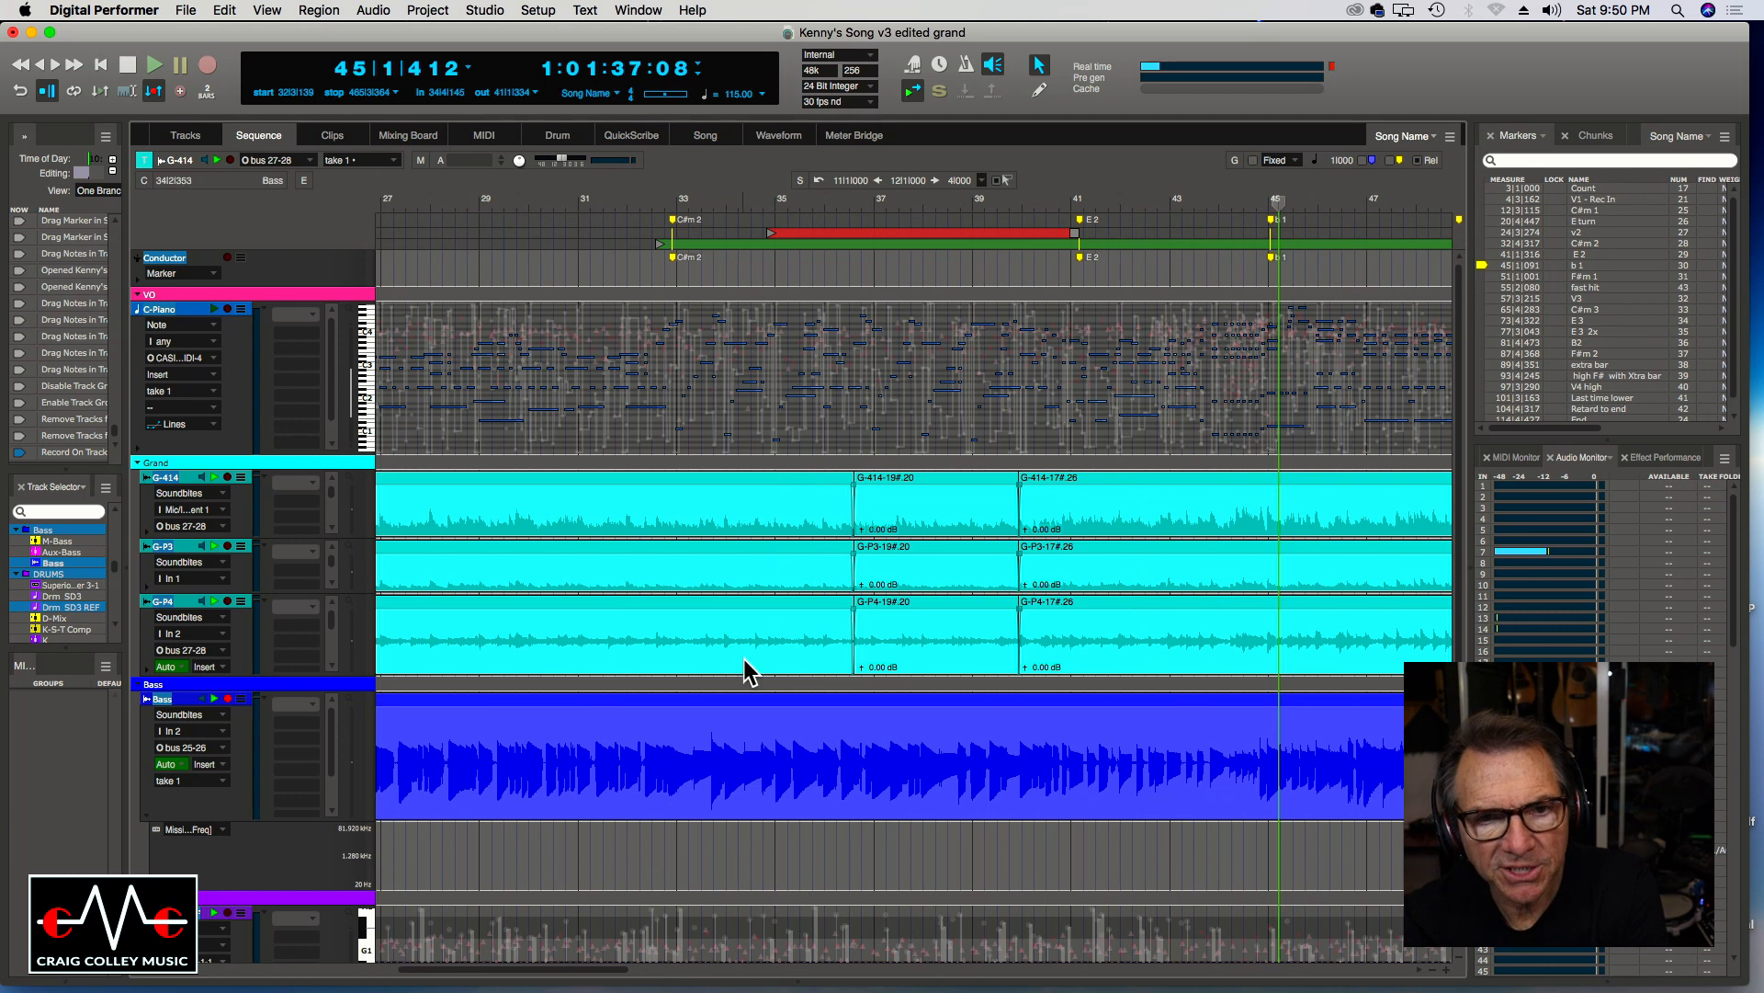
left_click(653, 202)
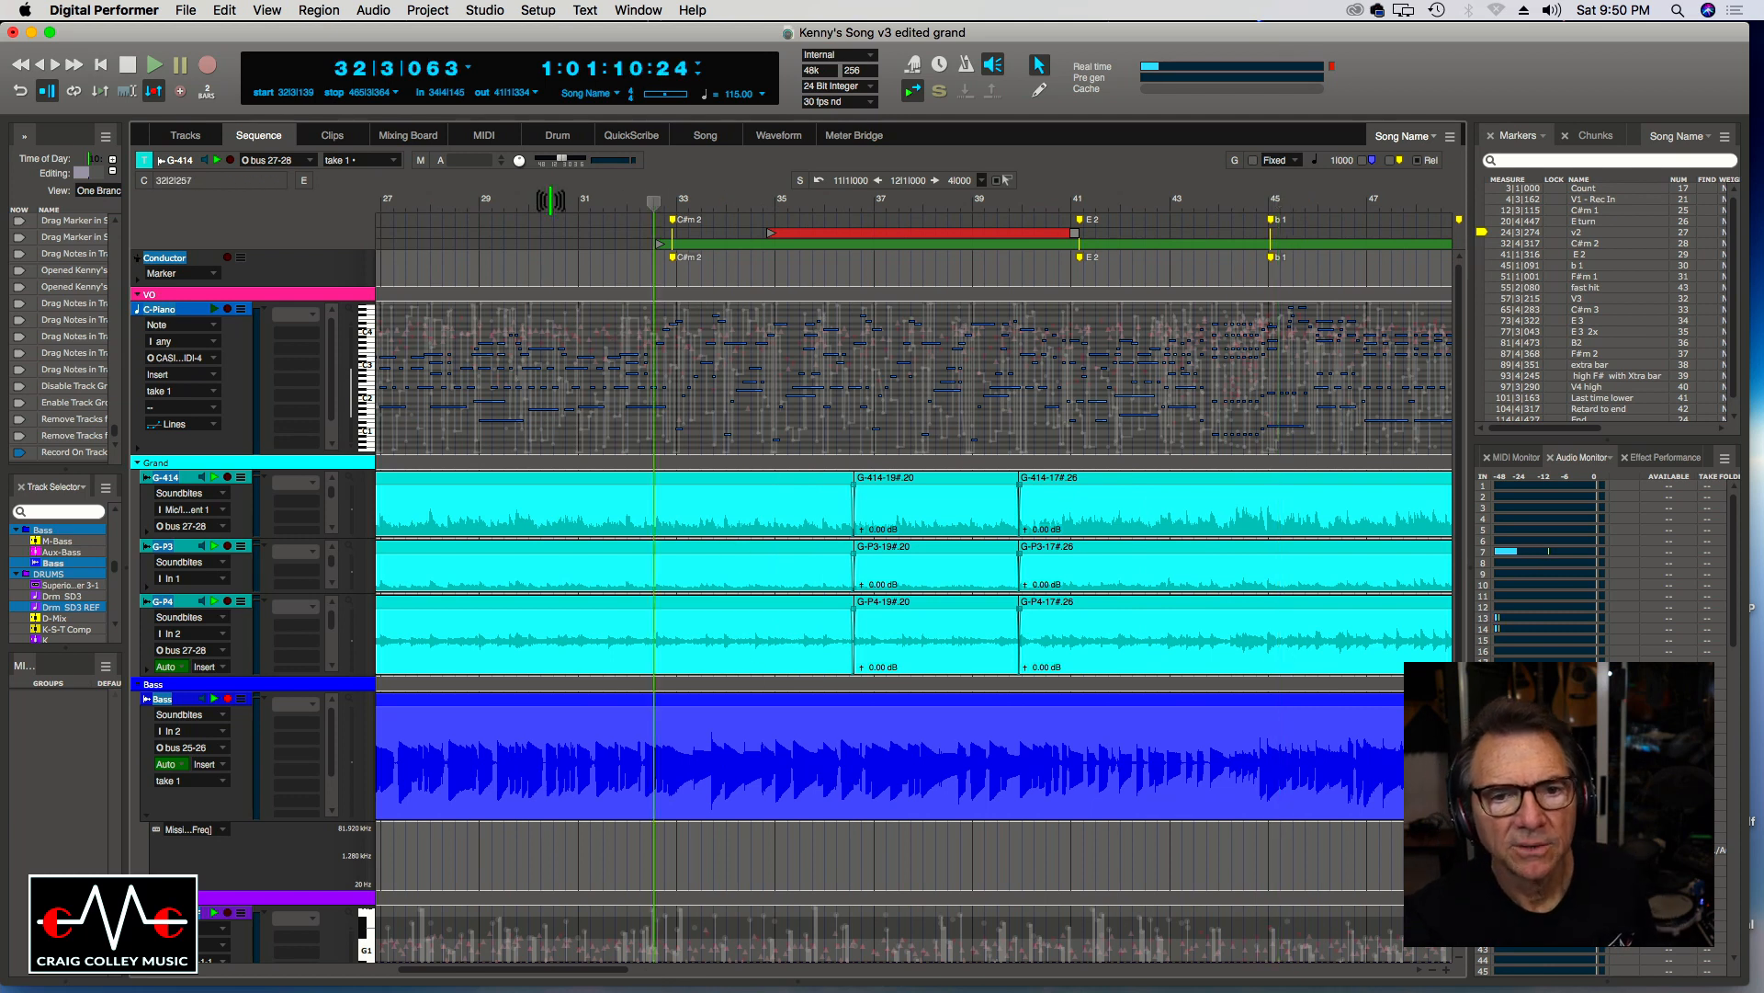
left_click(204, 64)
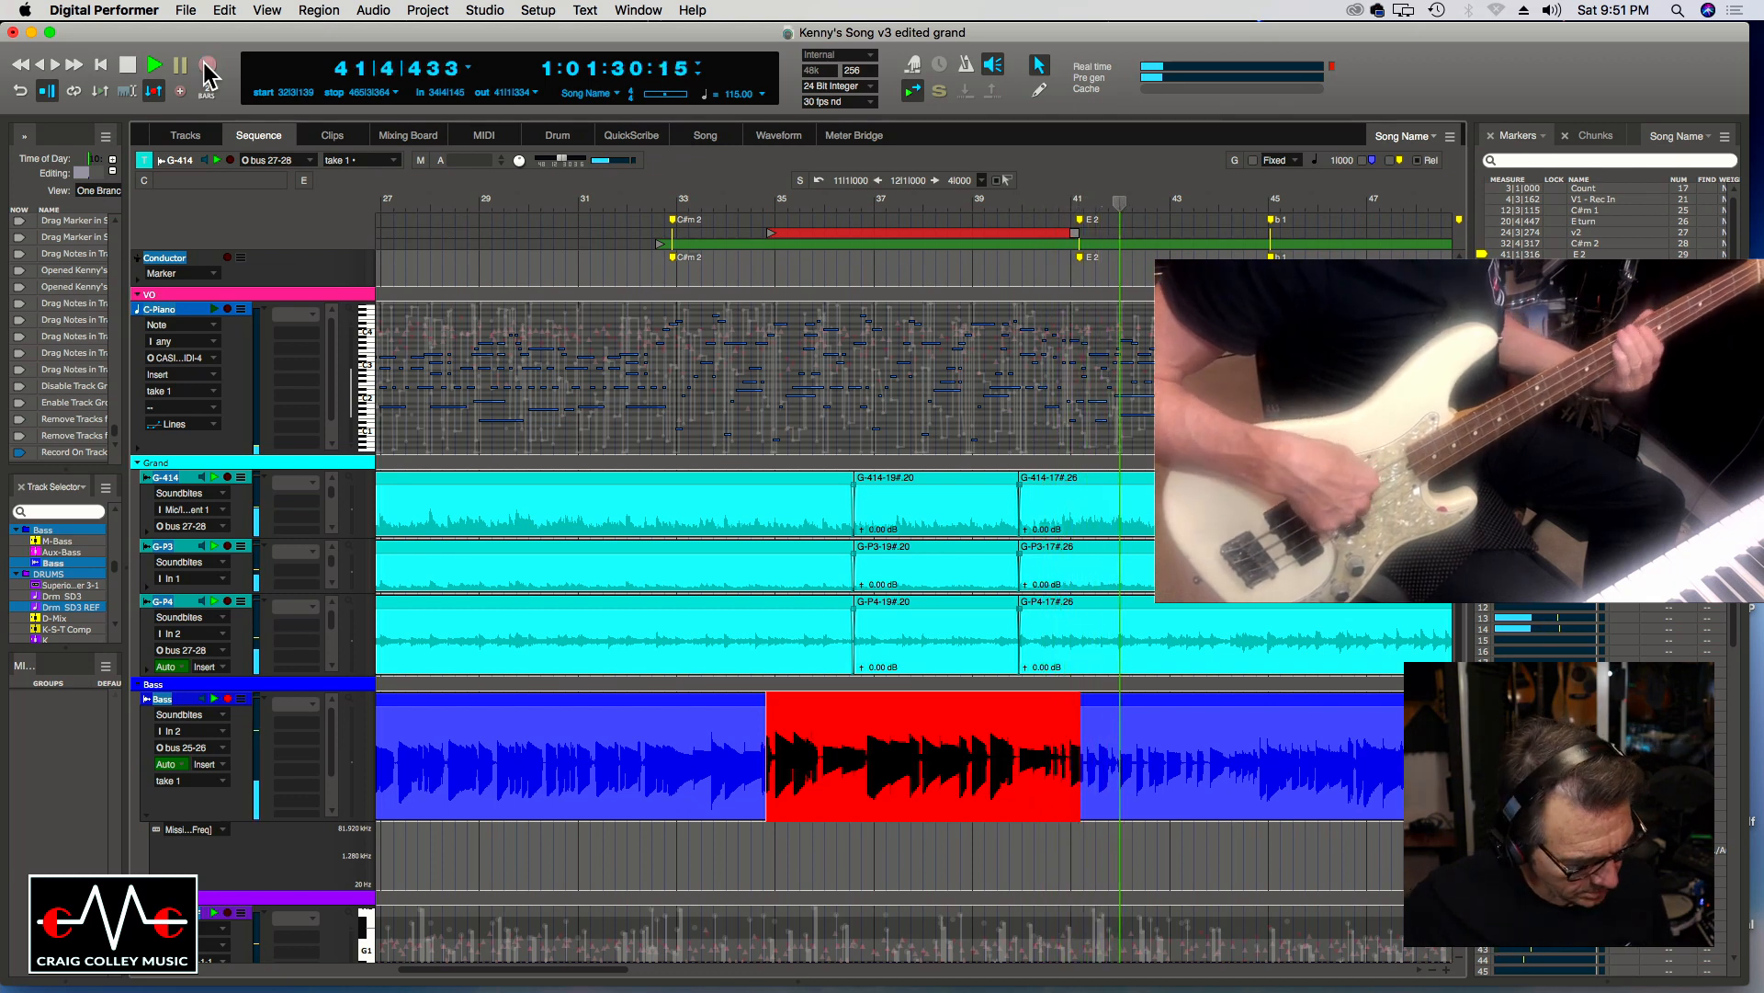
left_click(205, 65)
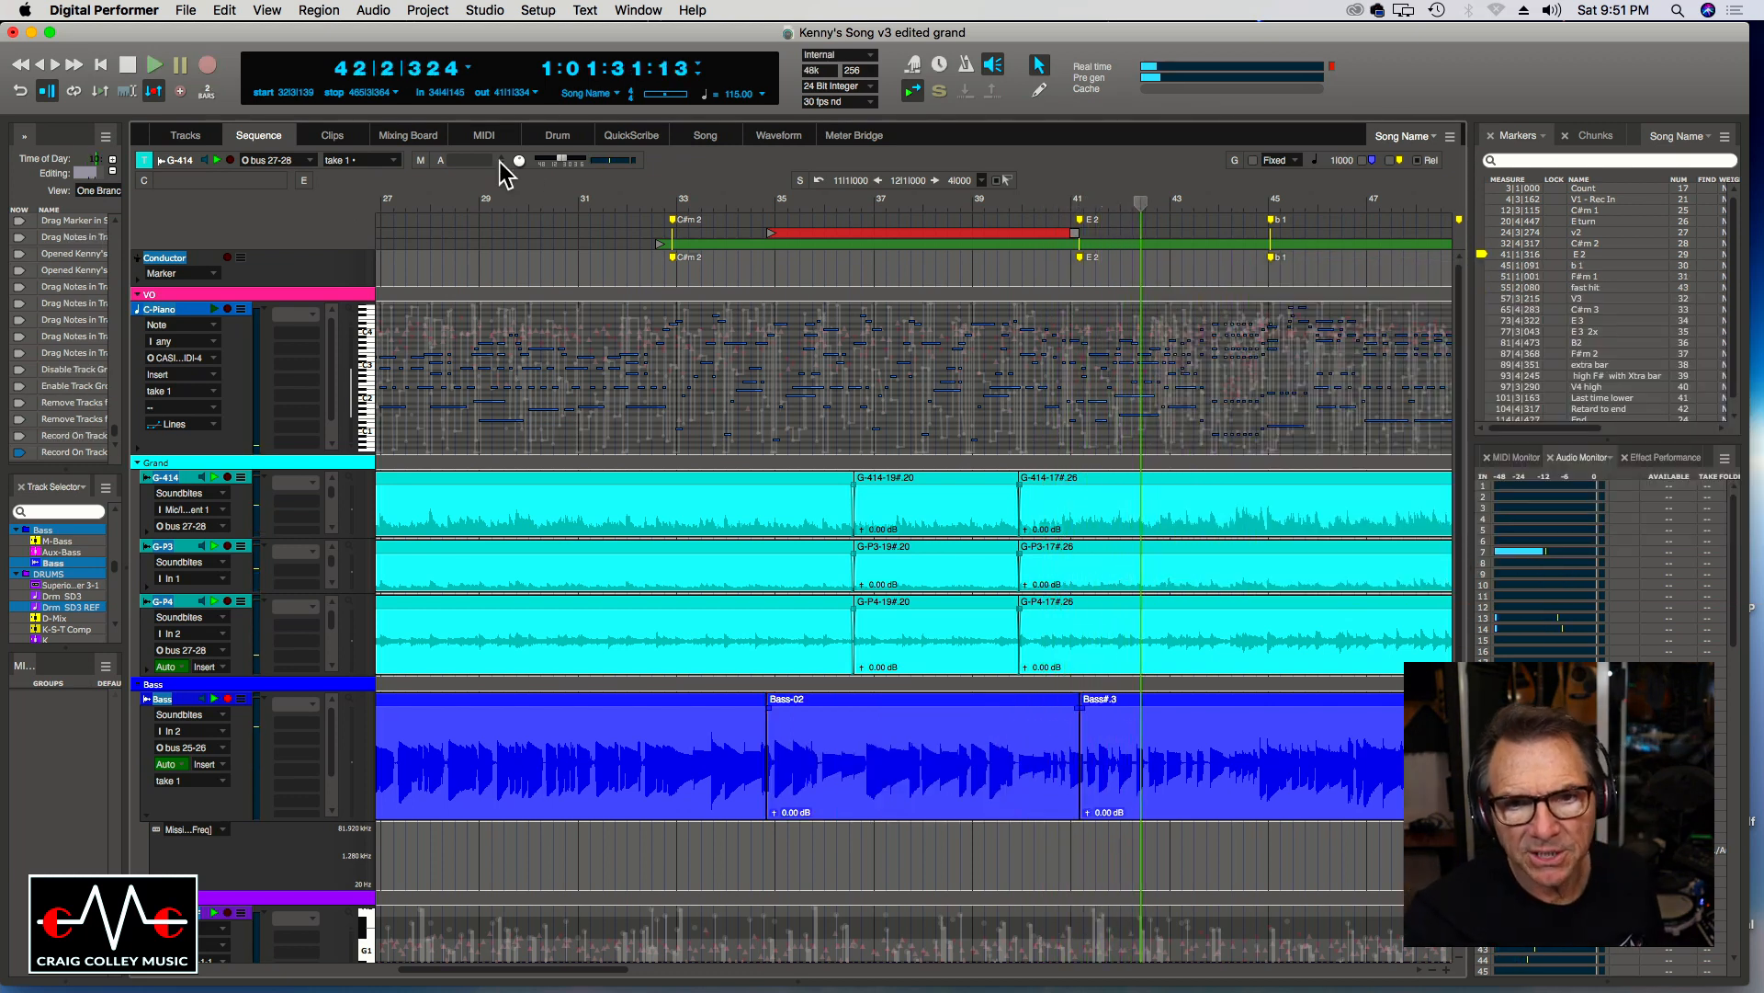
Play back the bass from about measure 34, replay the part around the fast hit and V3 markers, and inspect the mixing board channels.
left_click(721, 200)
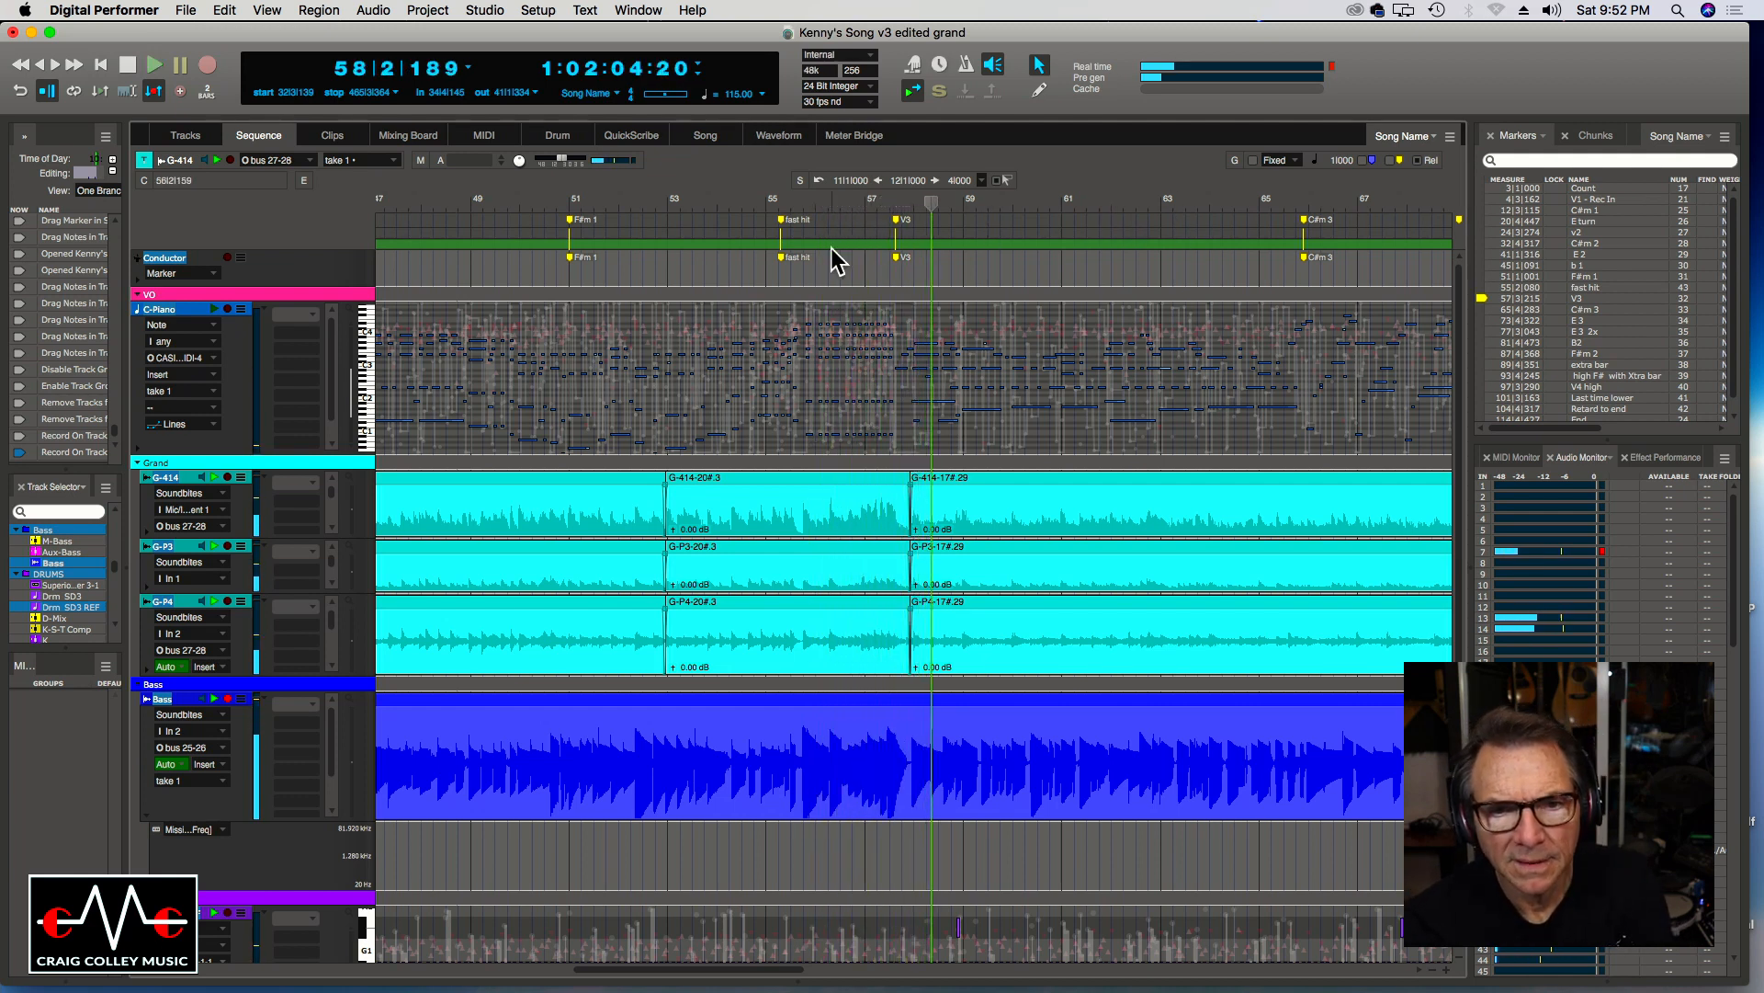
left_click(735, 213)
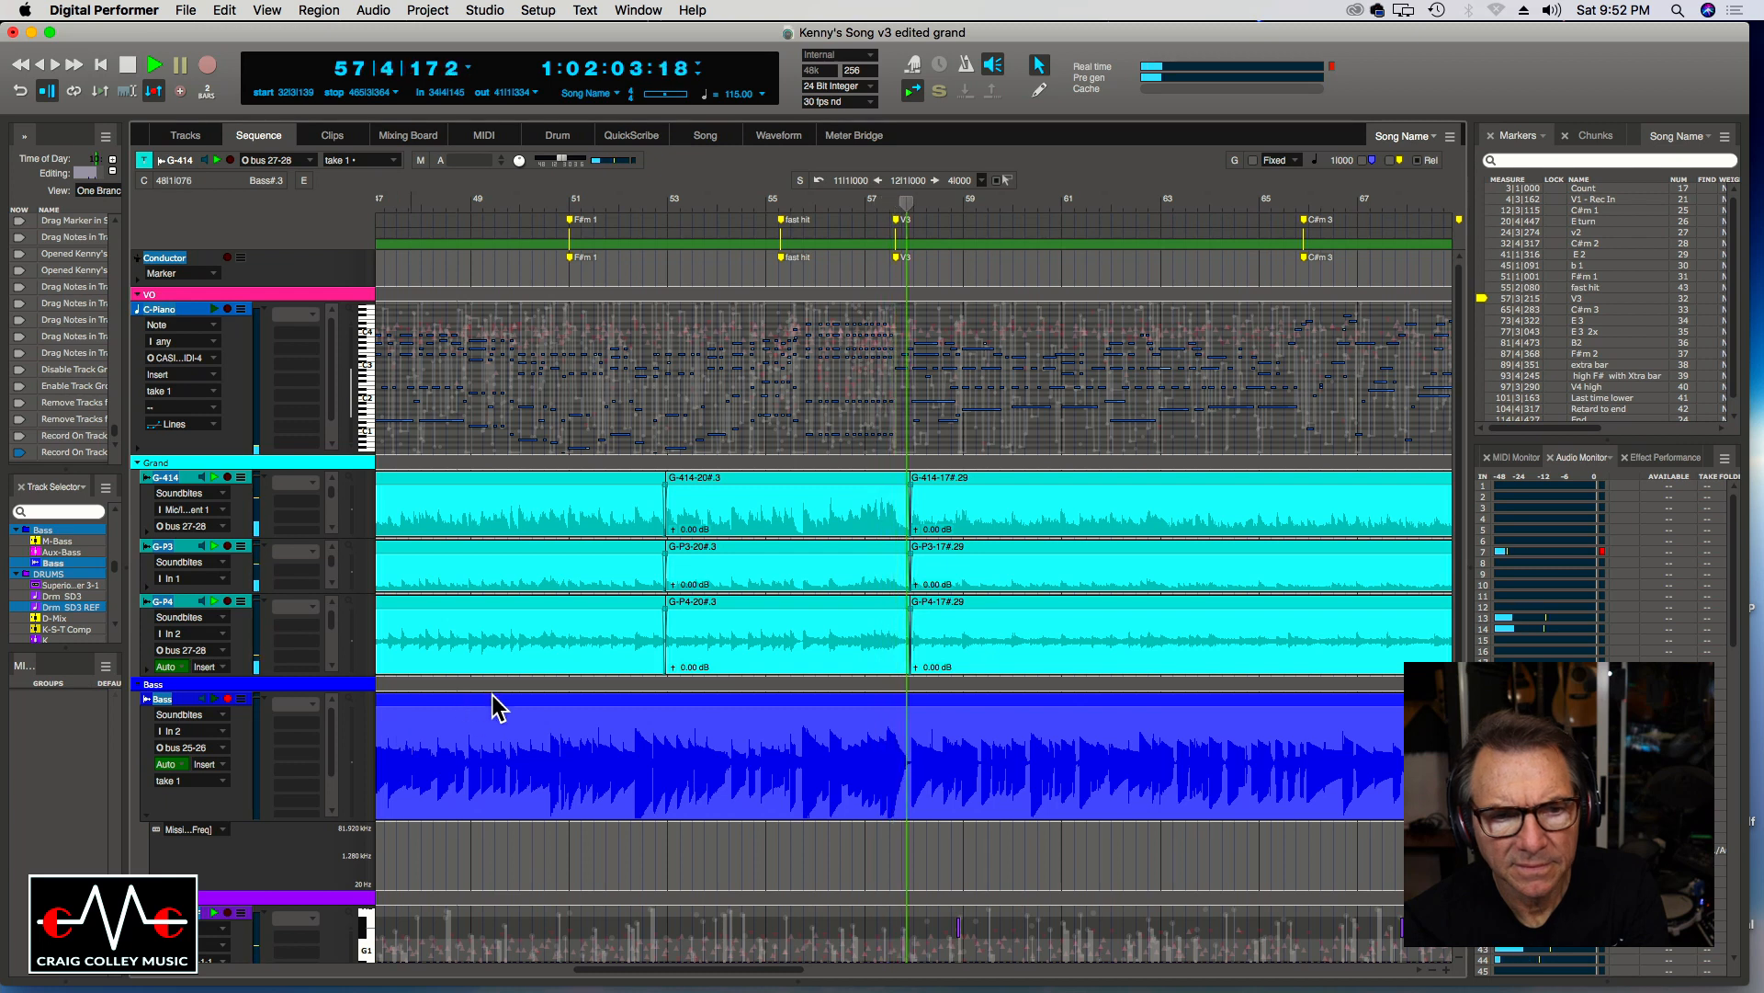
left_click(746, 204)
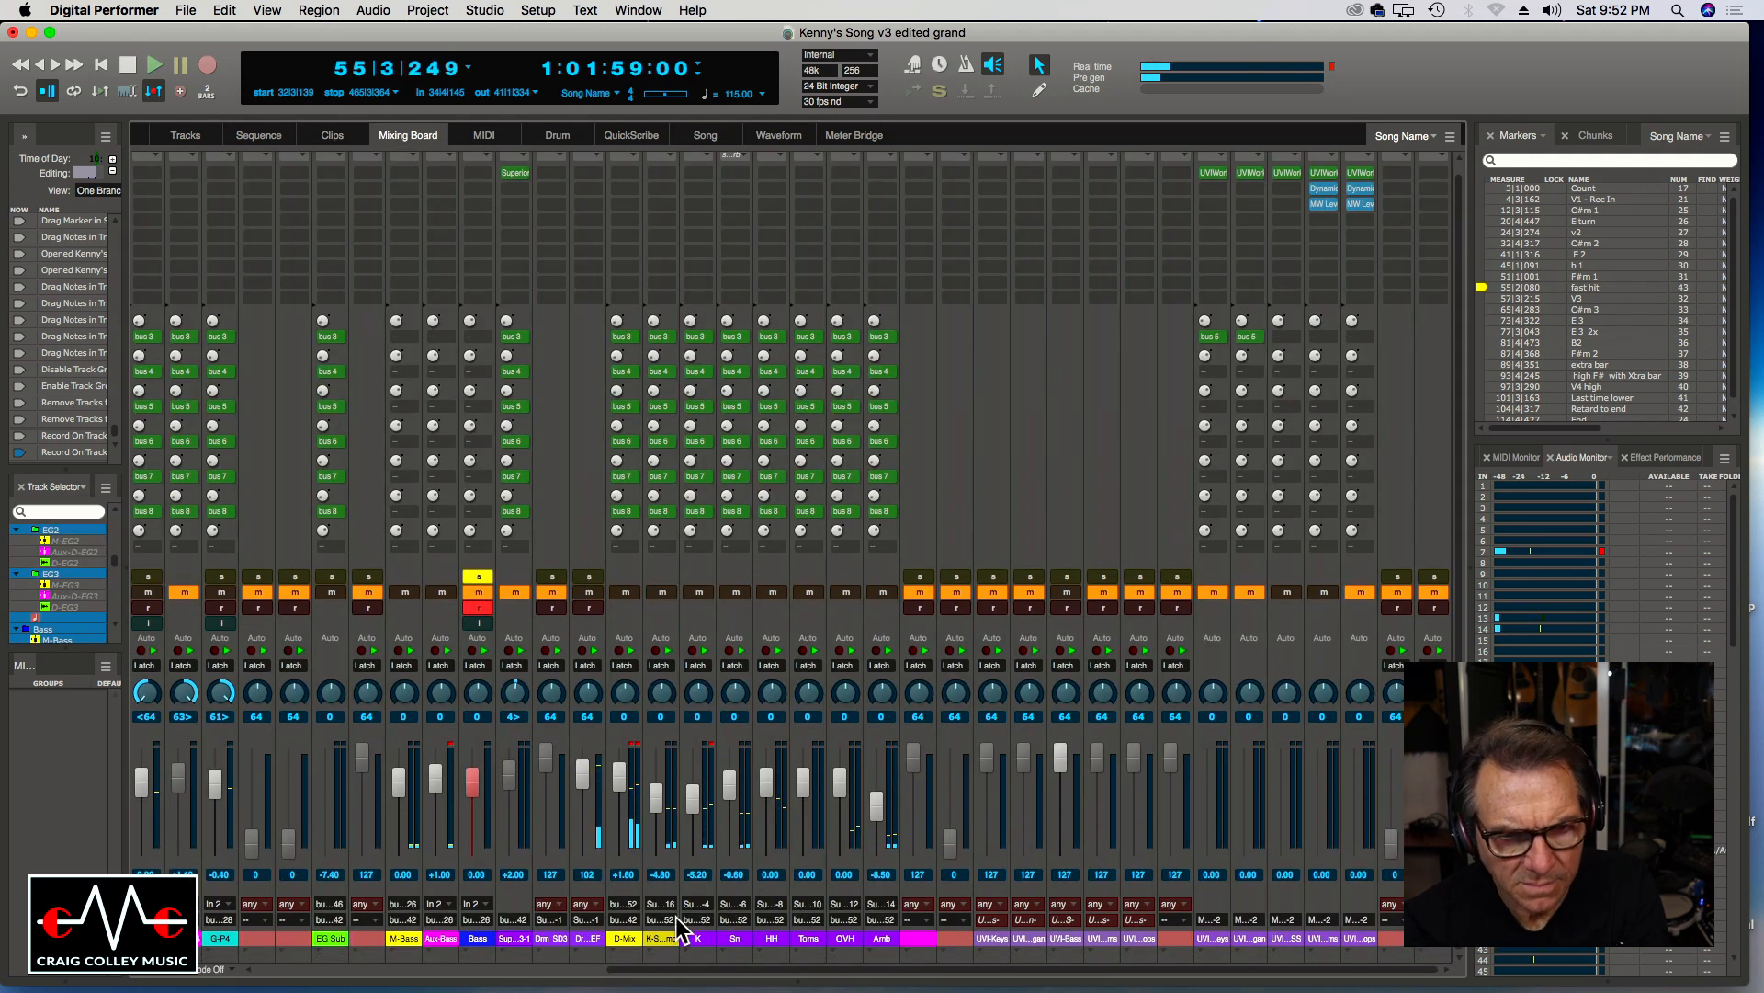
left_click_drag(612, 973, 313, 984)
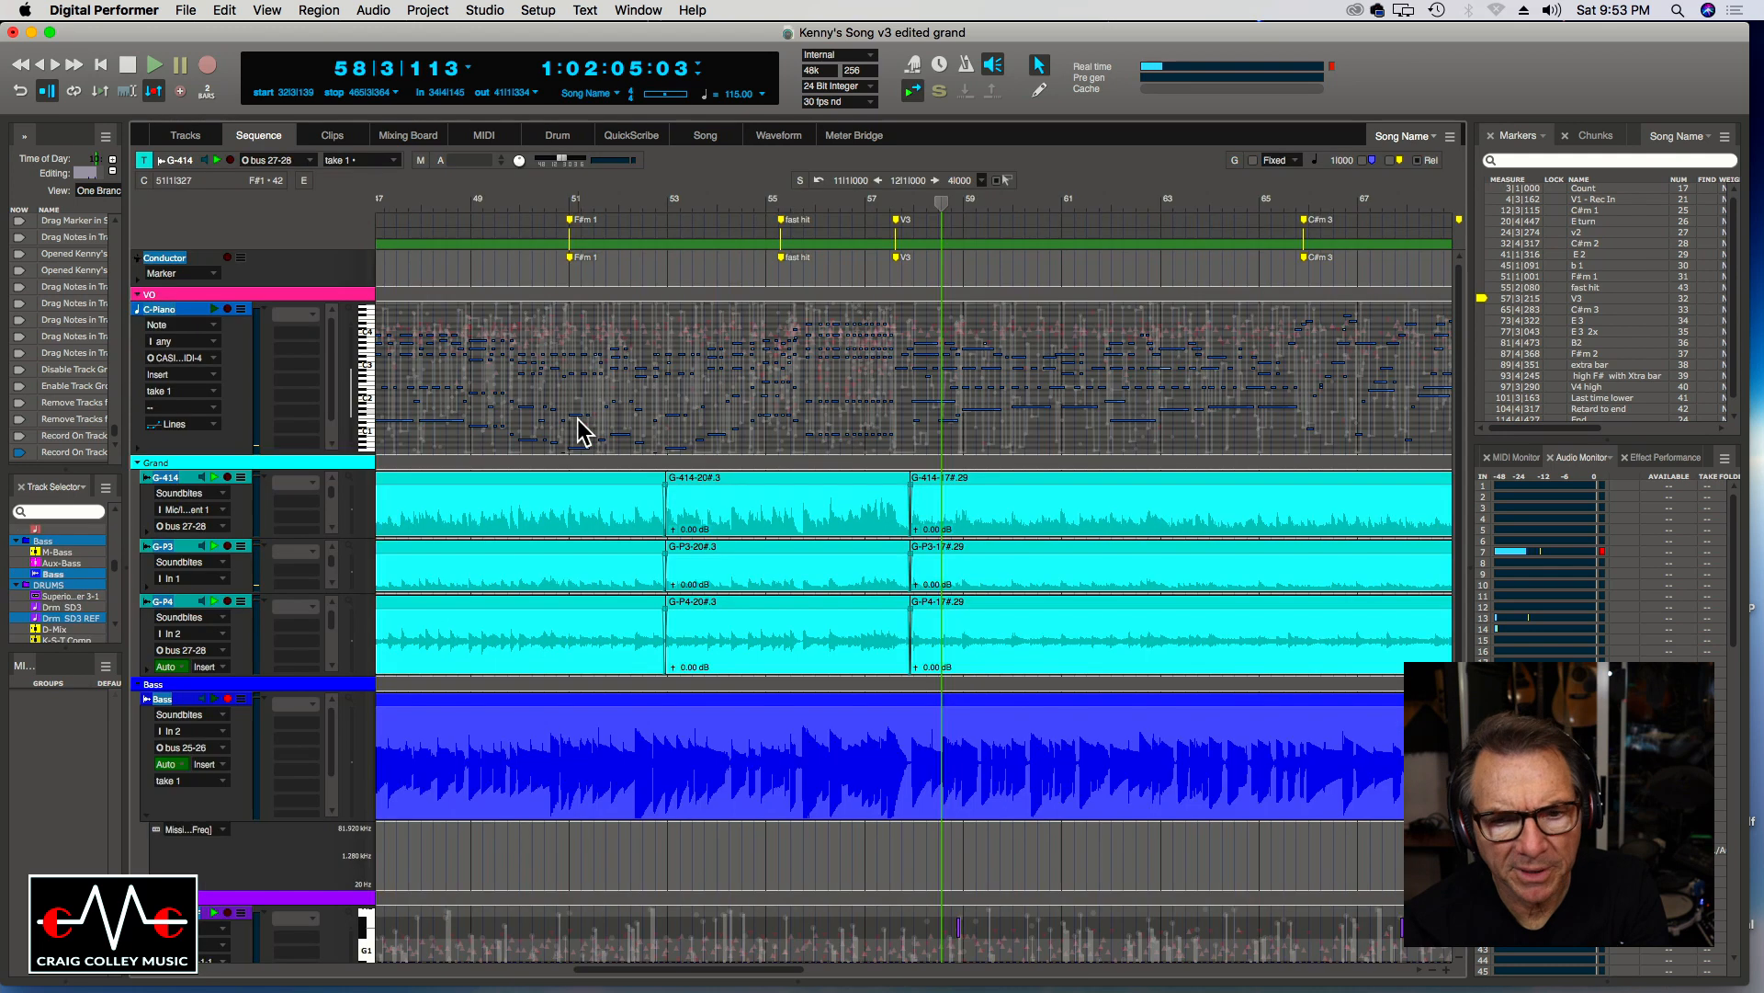
Select the time range between the fast hit and V3 markers and place the playback position at 55|3|382.
double_click(783, 220)
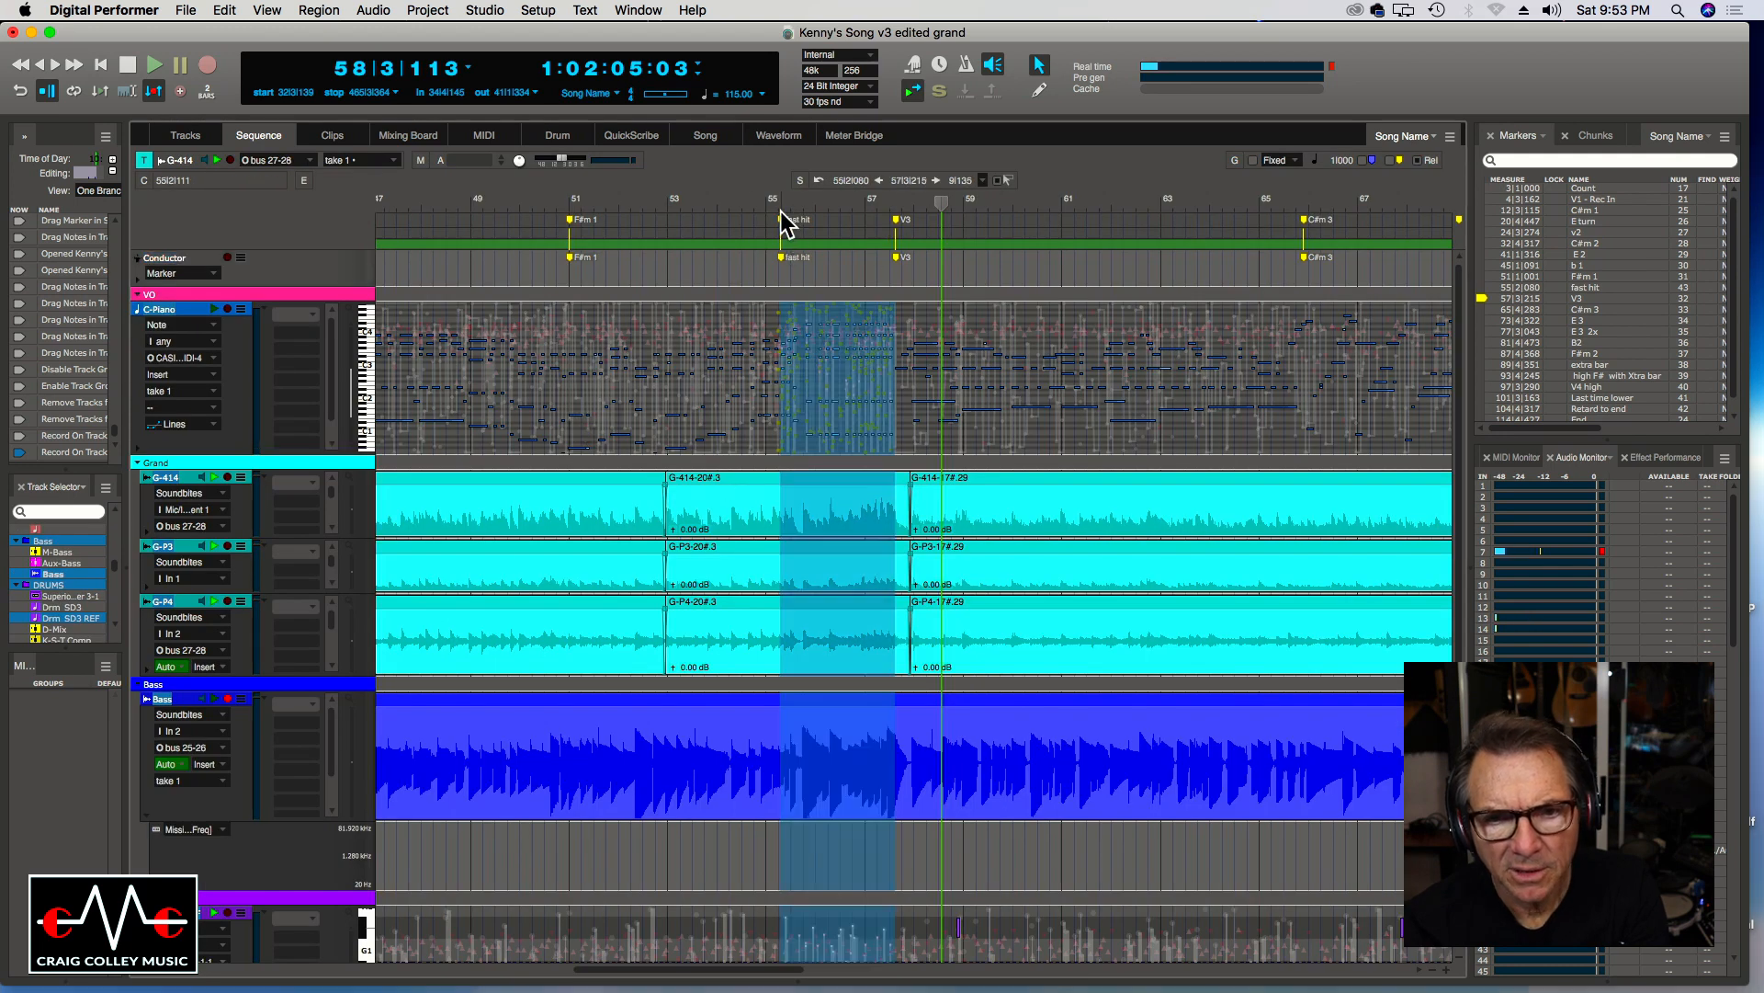
left_click(801, 198)
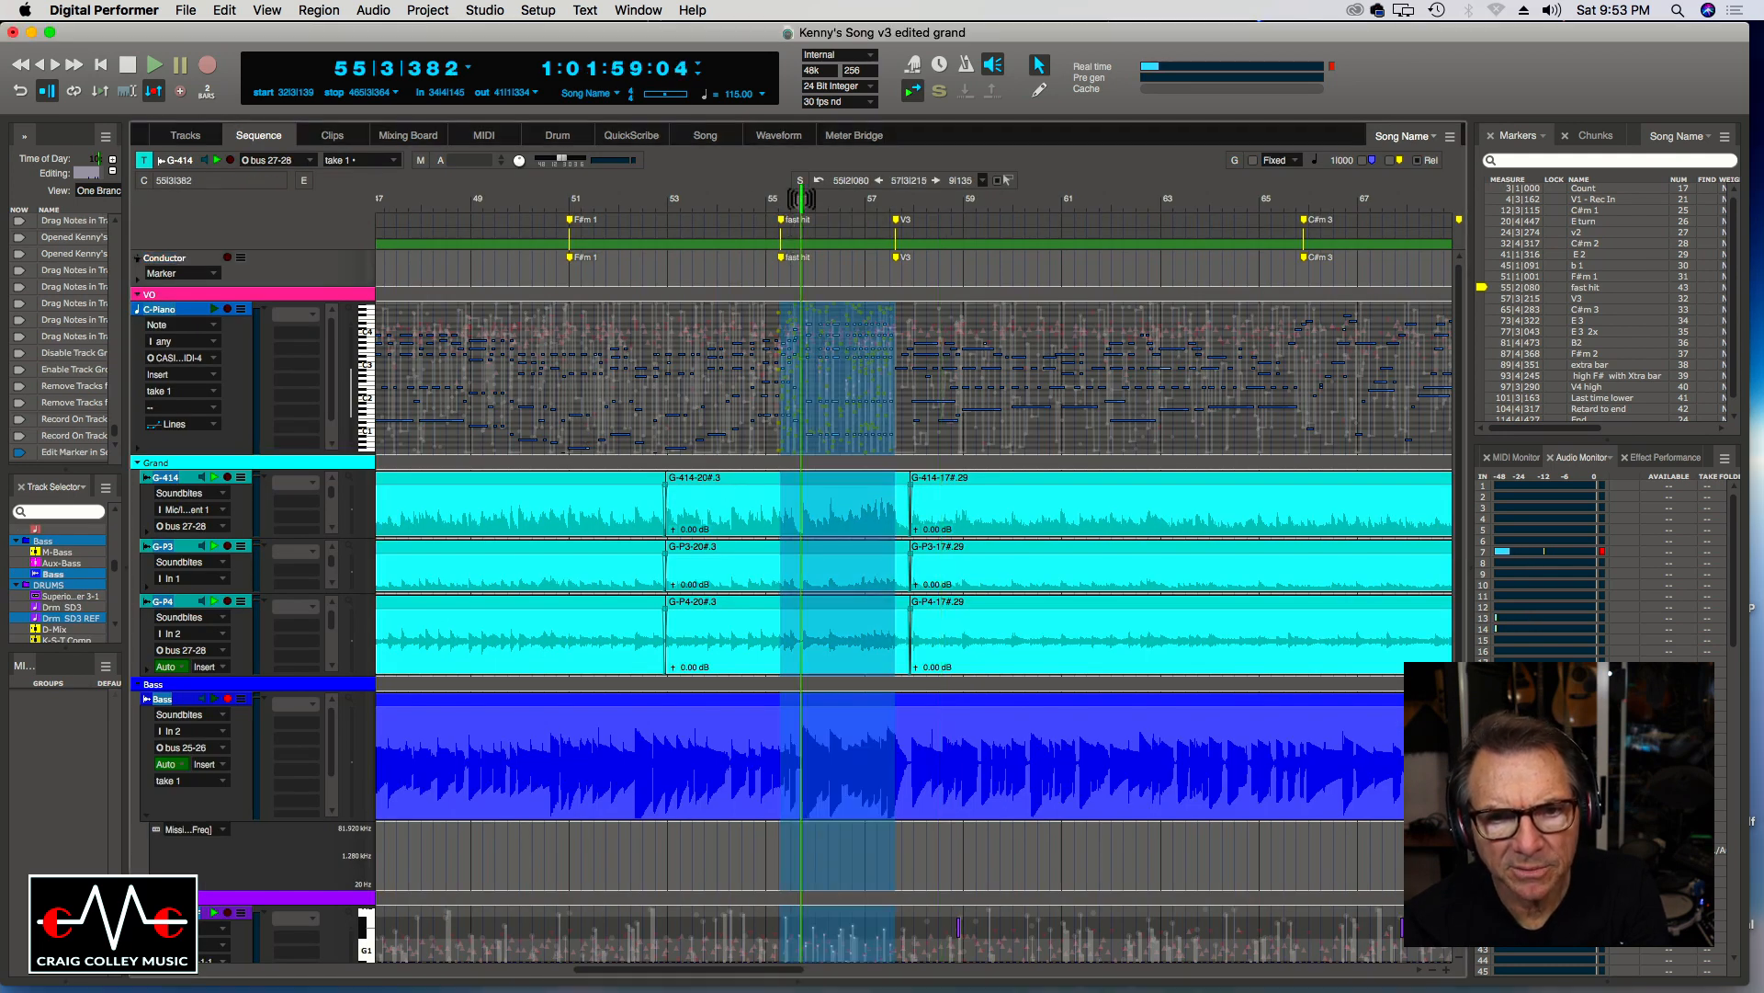
Play back the bass from about 53|3, replaying the passage between the fast hit and V3 markers.
left_click(700, 211)
left_click(732, 877)
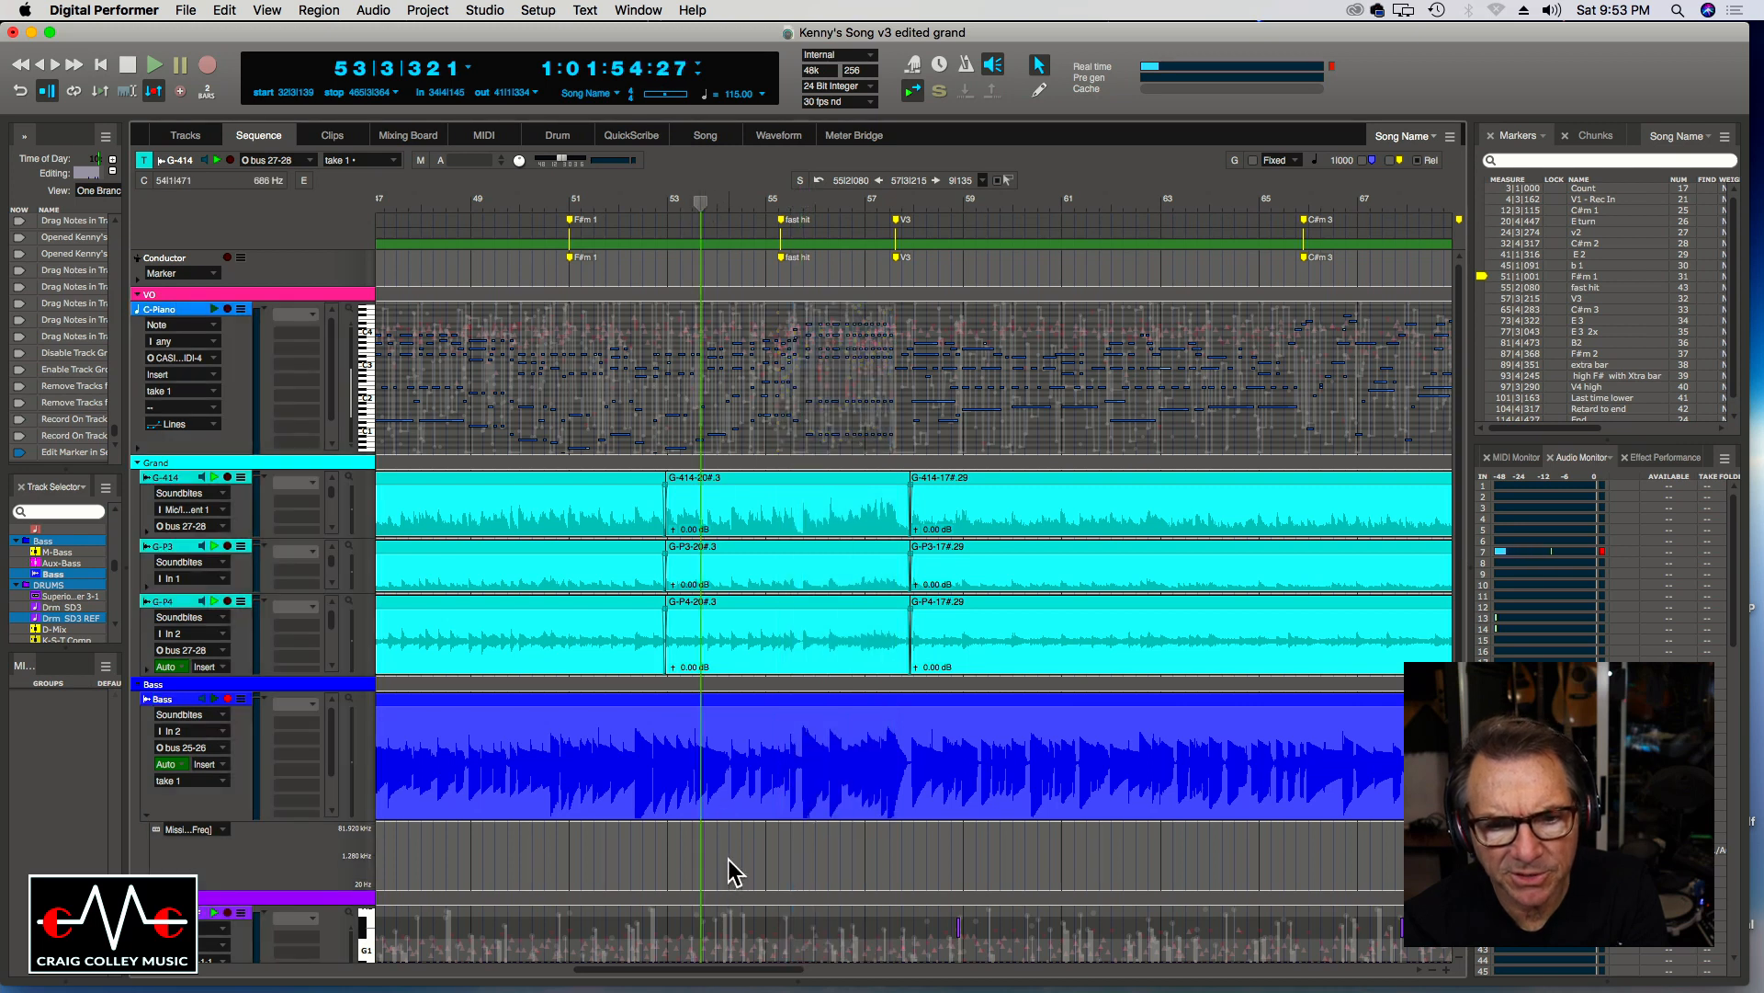
left_click(736, 203)
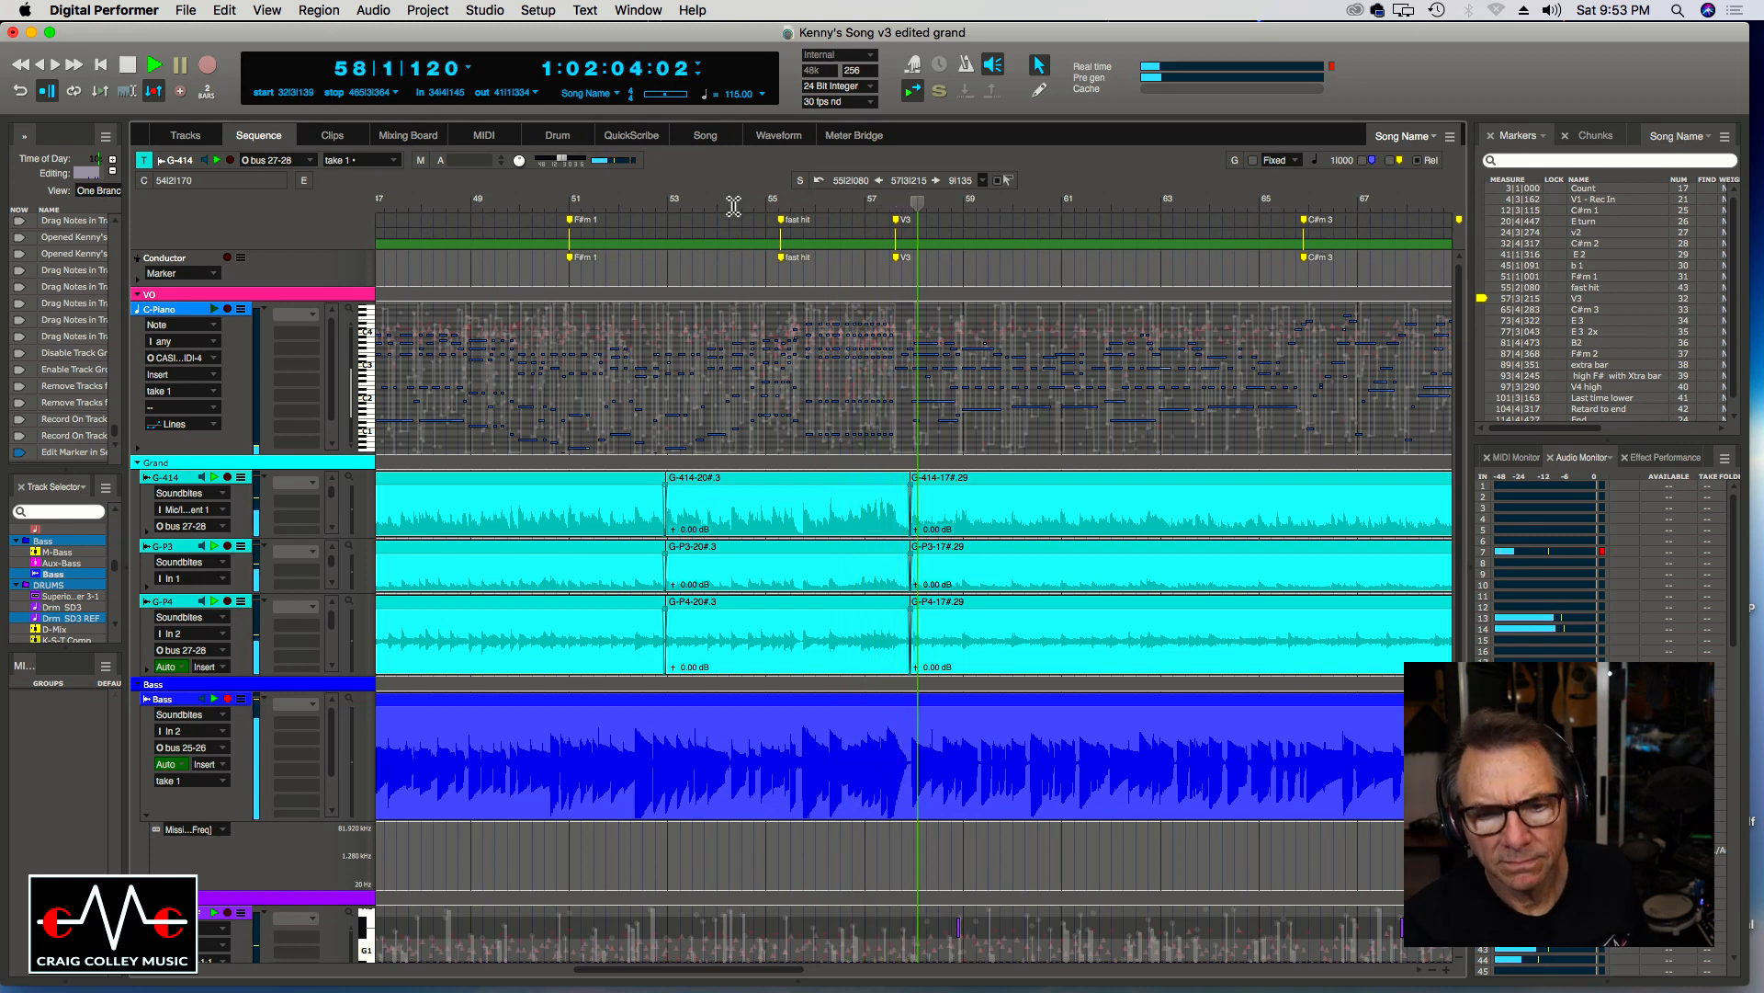
left_click(882, 208)
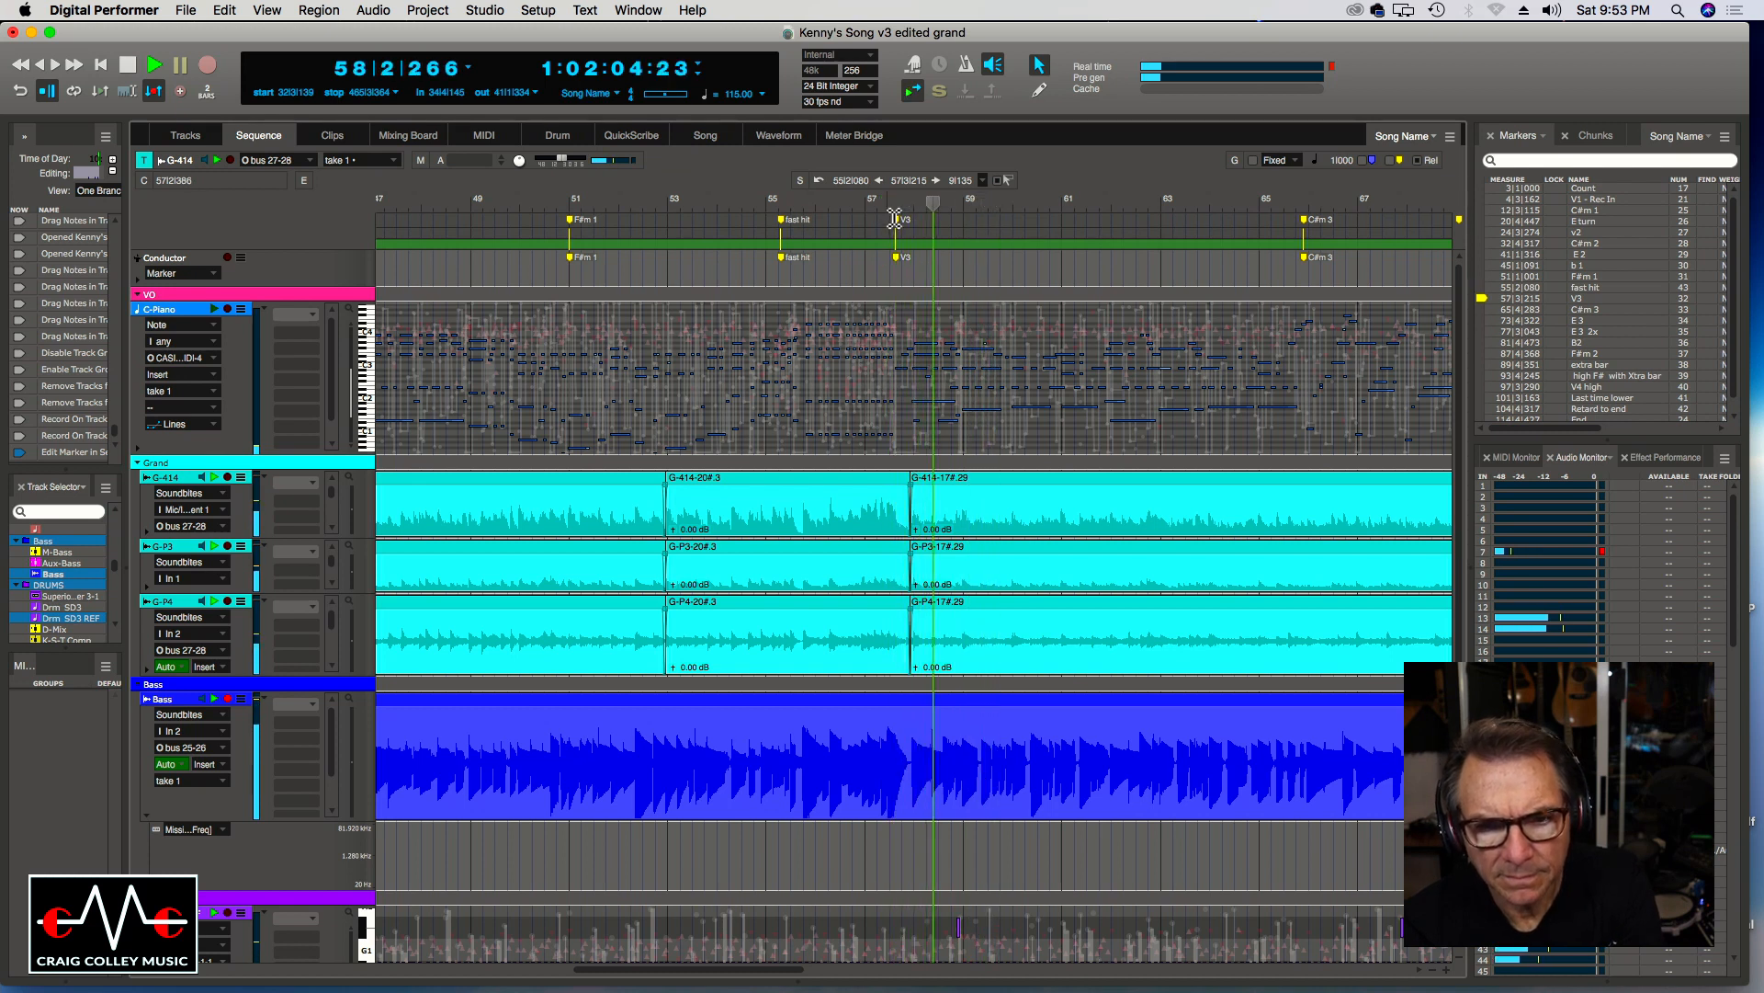
Examine the bass waveform closely around the V3 marker and audition it at measures 57 and 58.
left_click(890, 210)
key("super+Right")
key("super+Right")
key("super+Right")
key("super+Right")
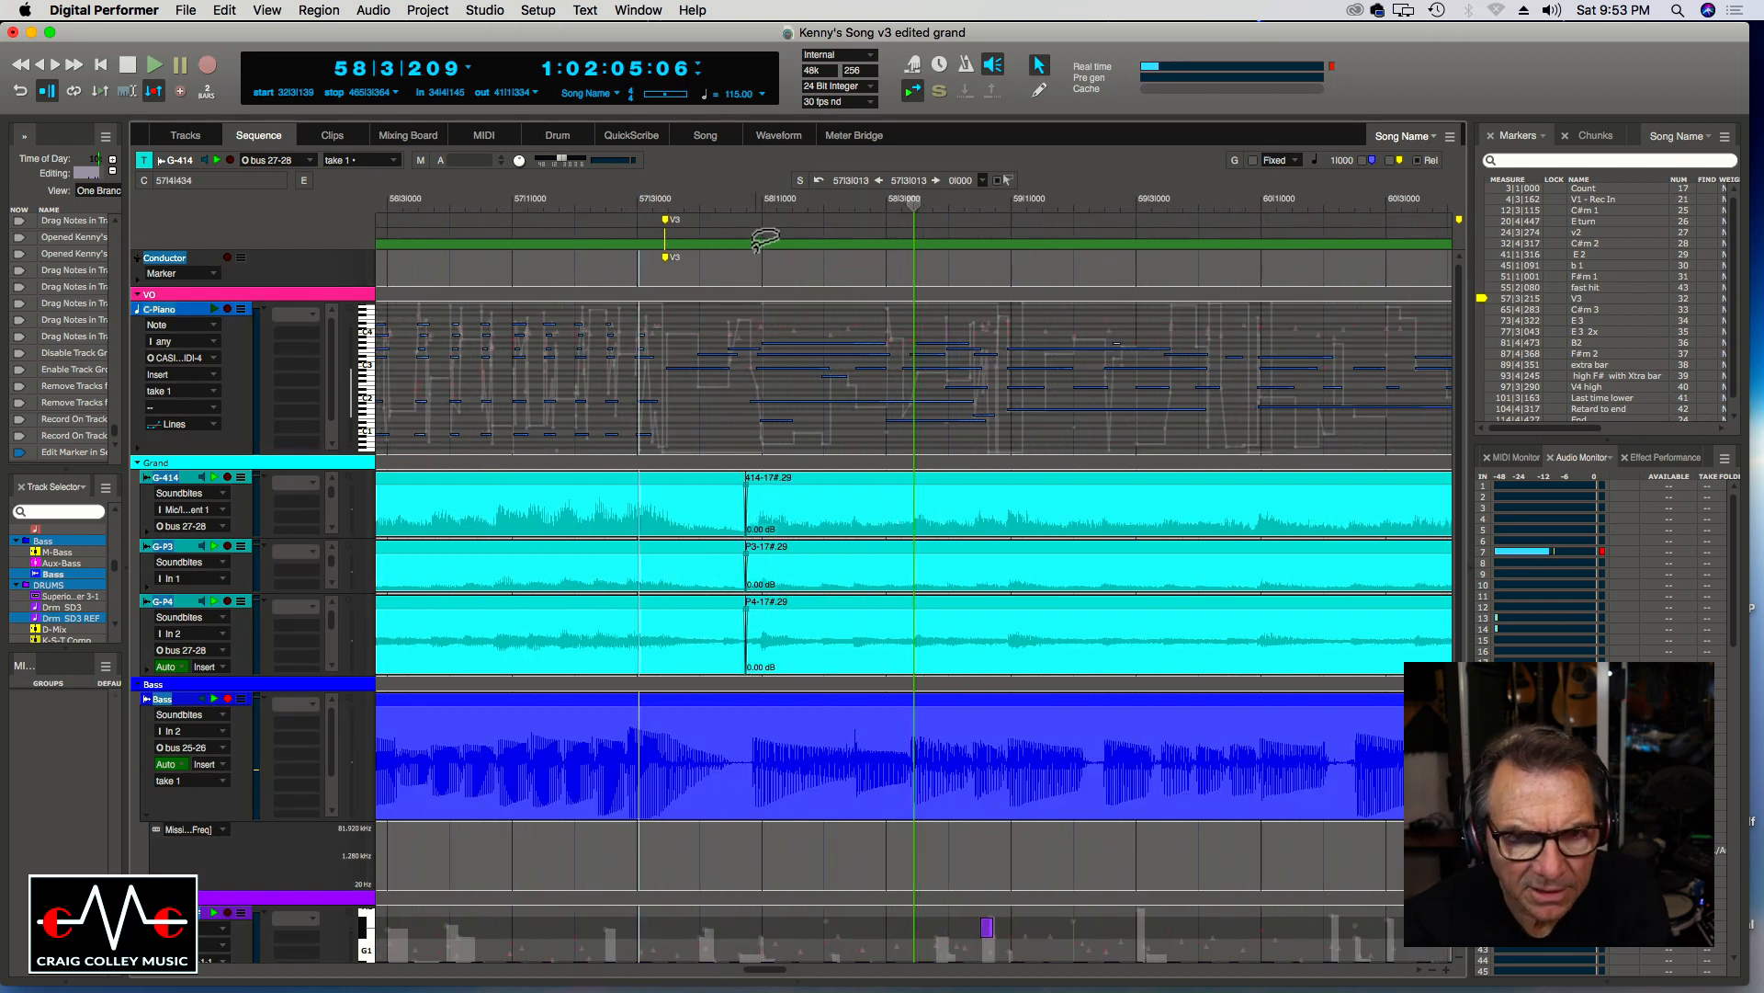
left_click(760, 205)
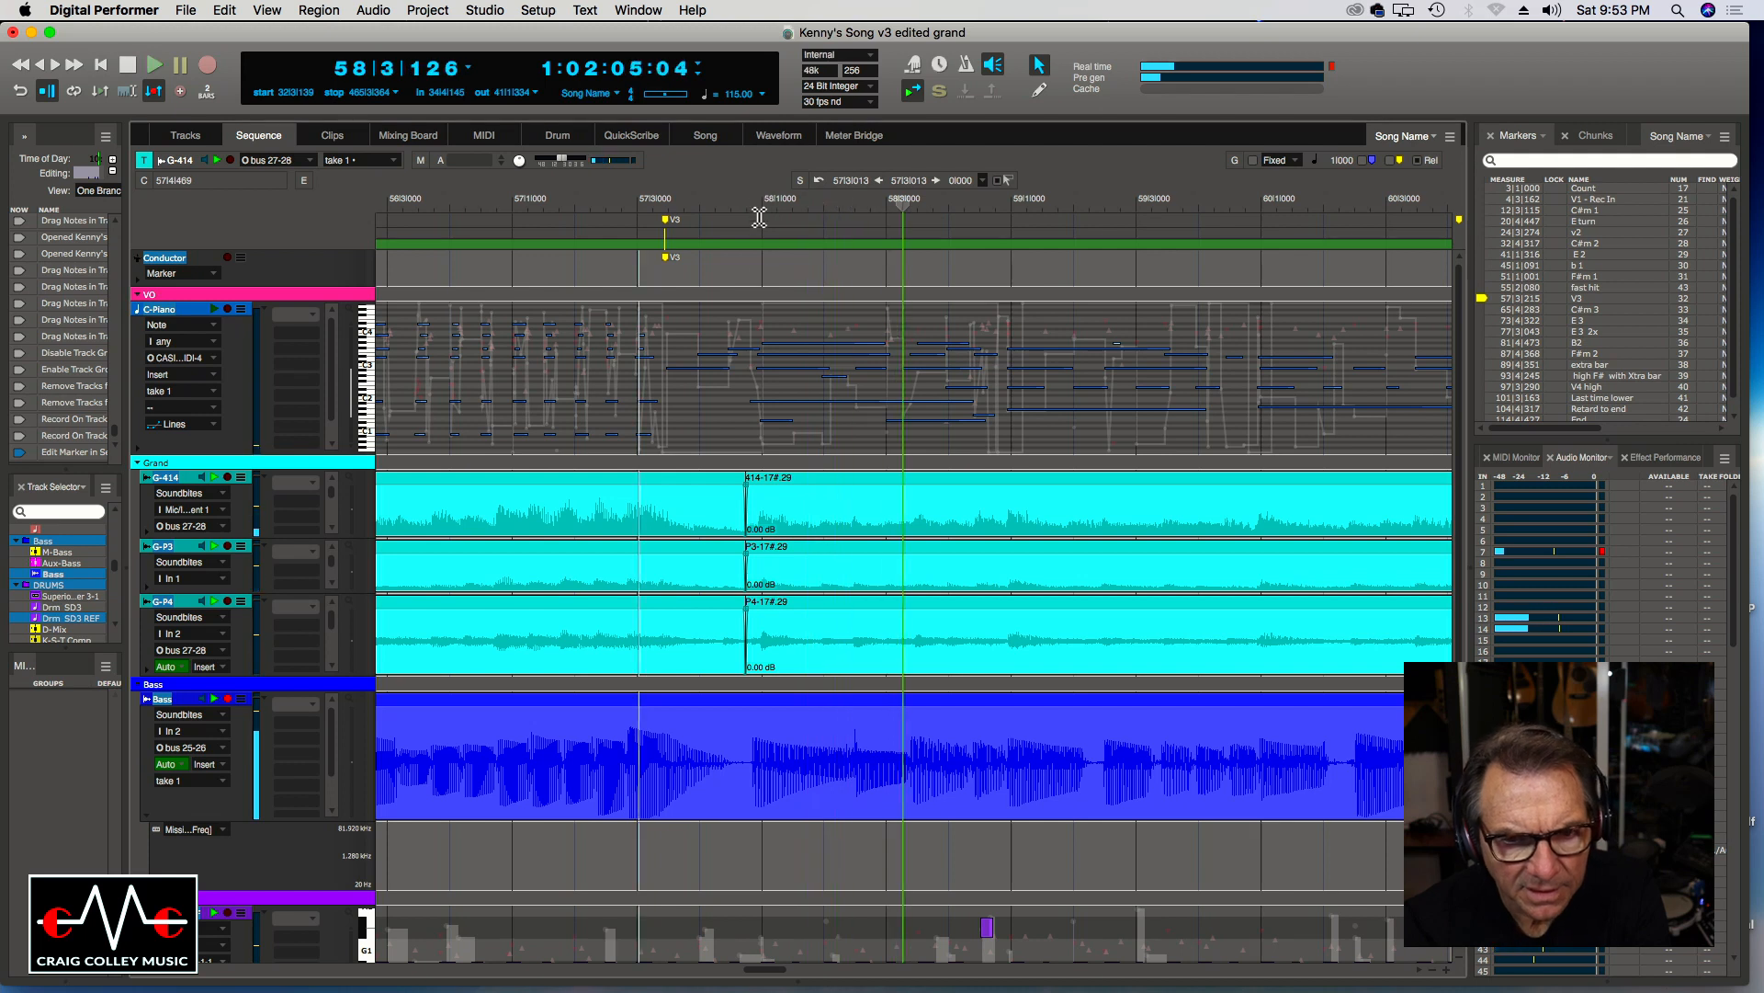
left_click(551, 205)
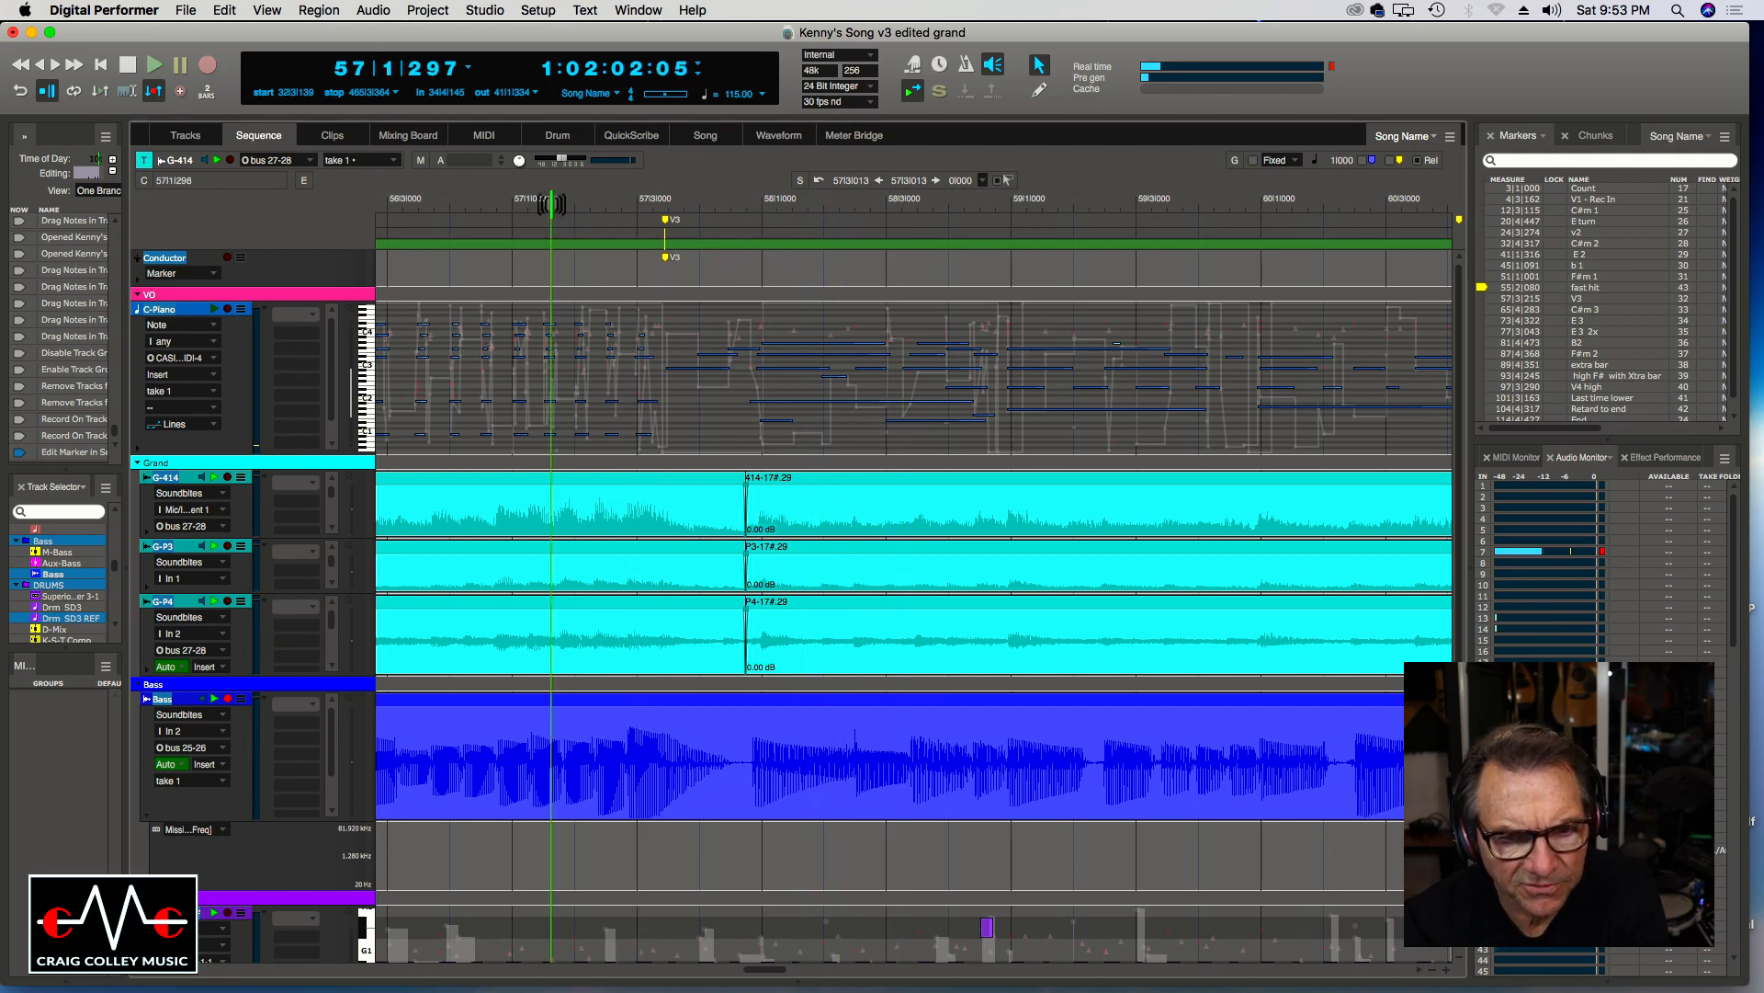
key("super+Left")
key("super+Left")
key("super+Left")
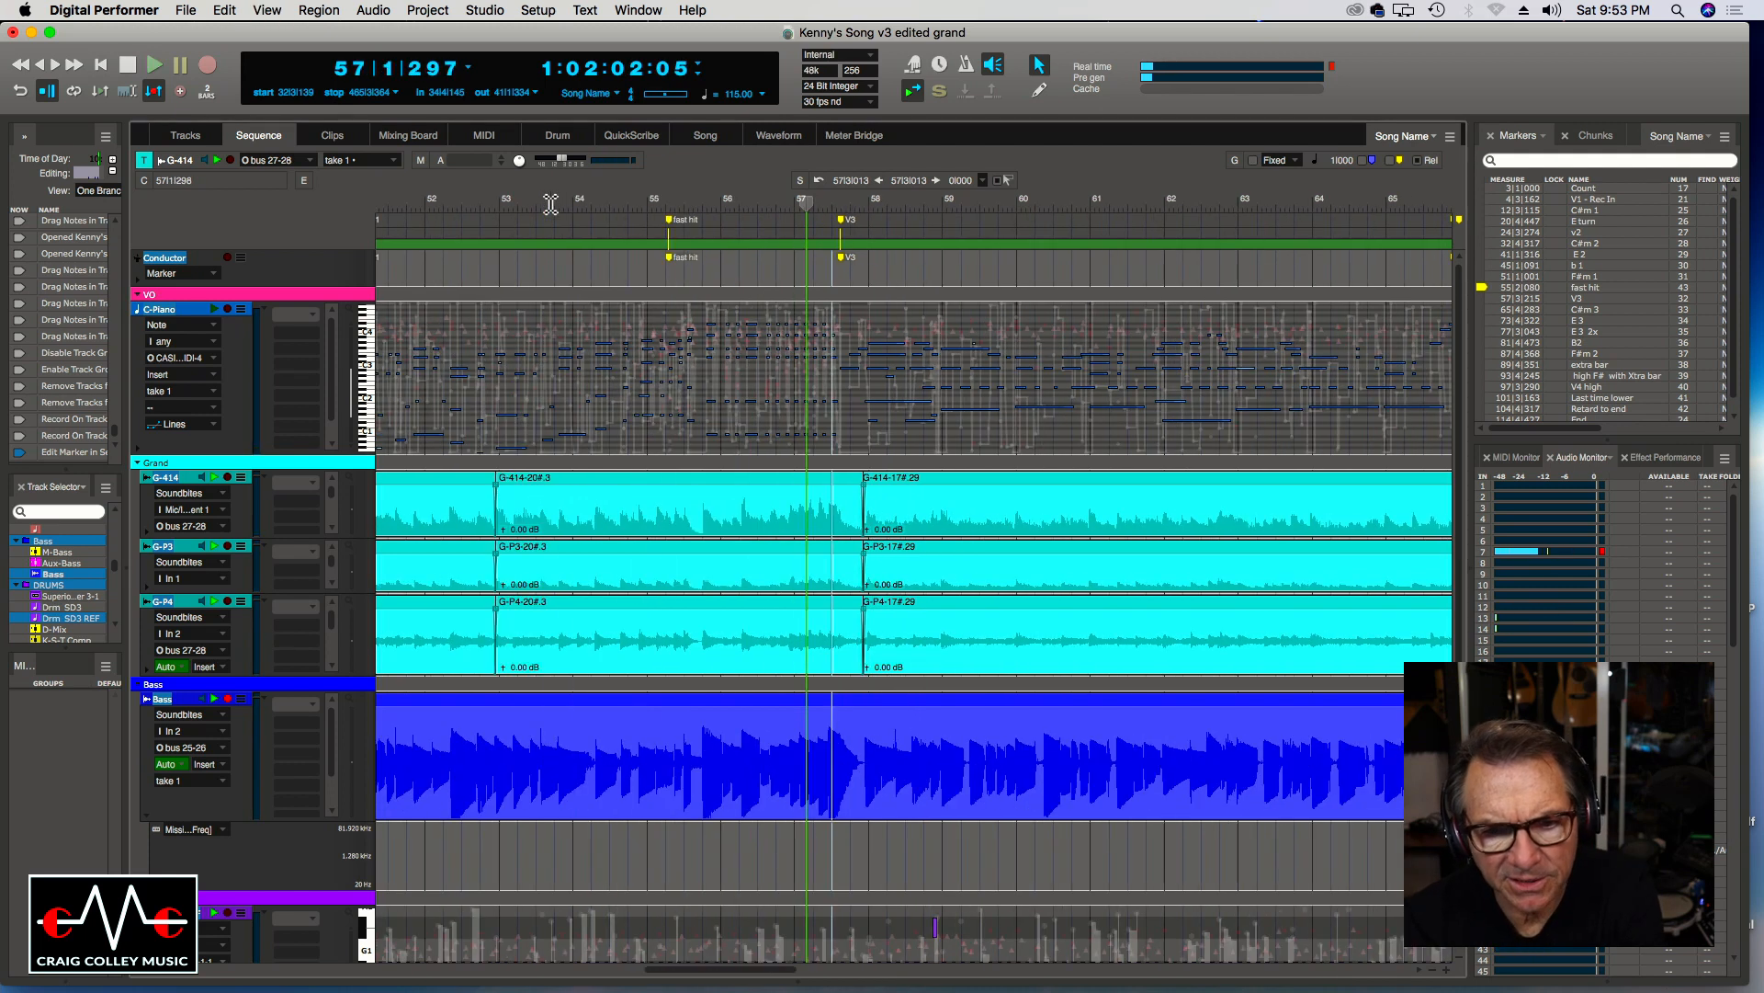
Play back the bass from about 56|3 into measure 73, and replay the passage from 70|2|432.
left_click(775, 208)
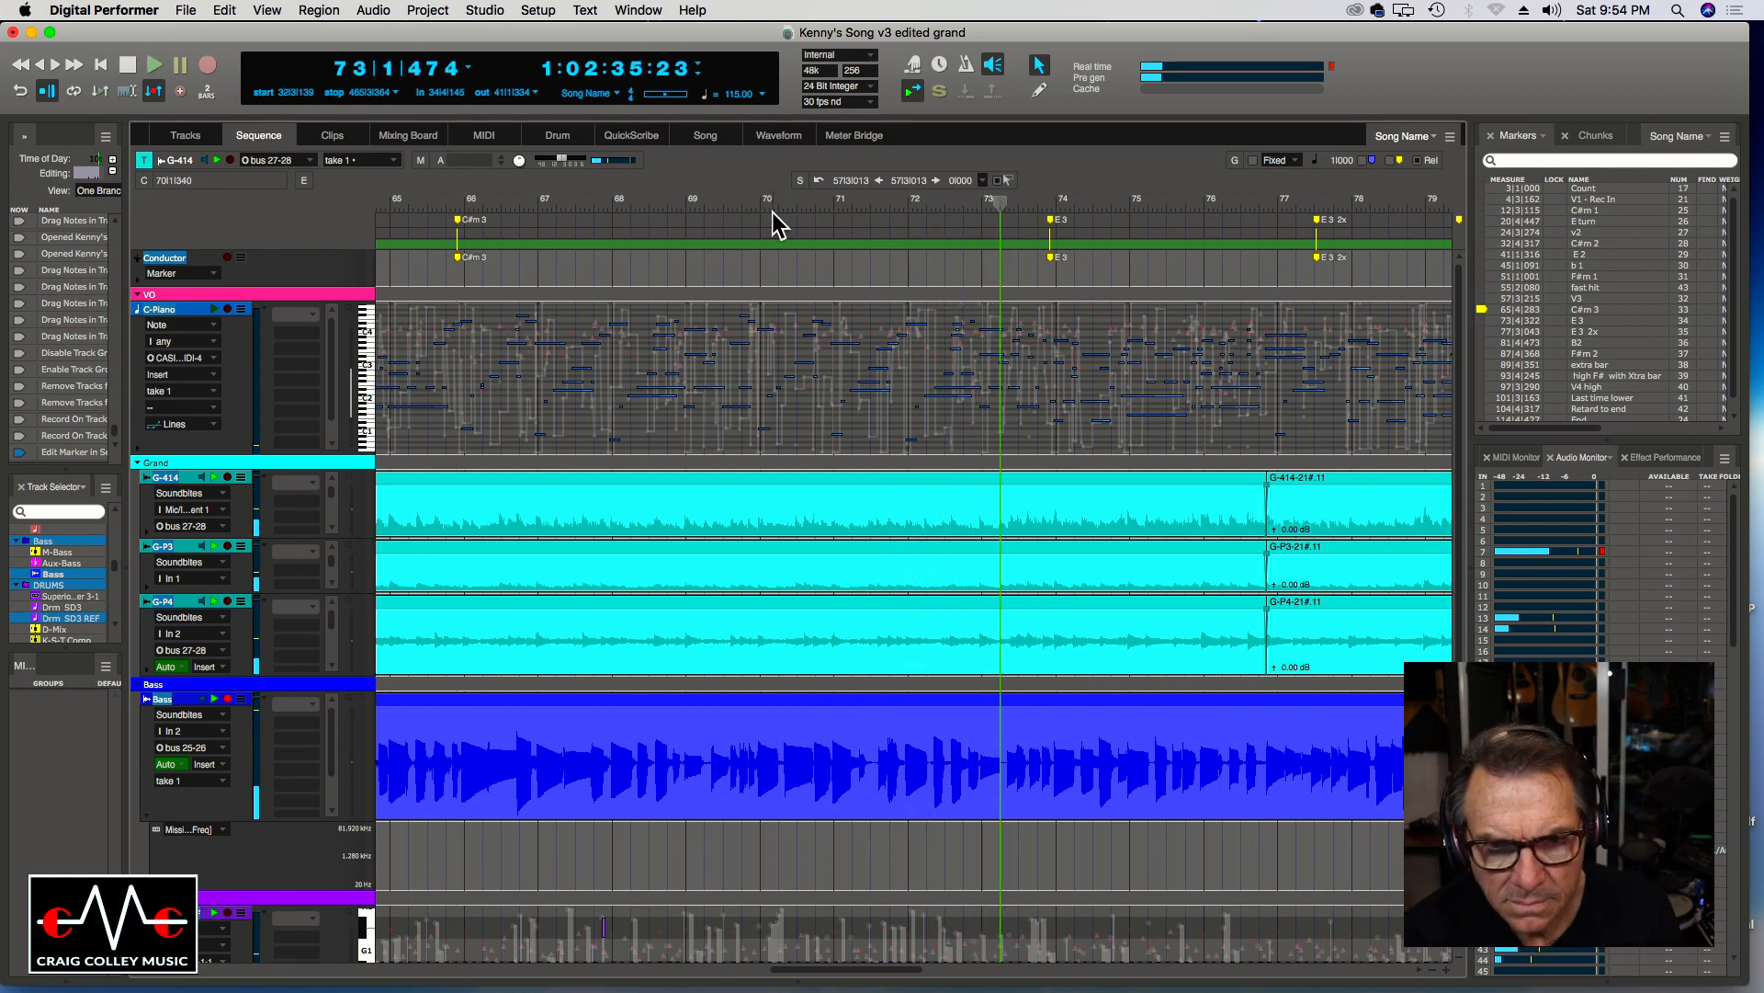
left_click(796, 211)
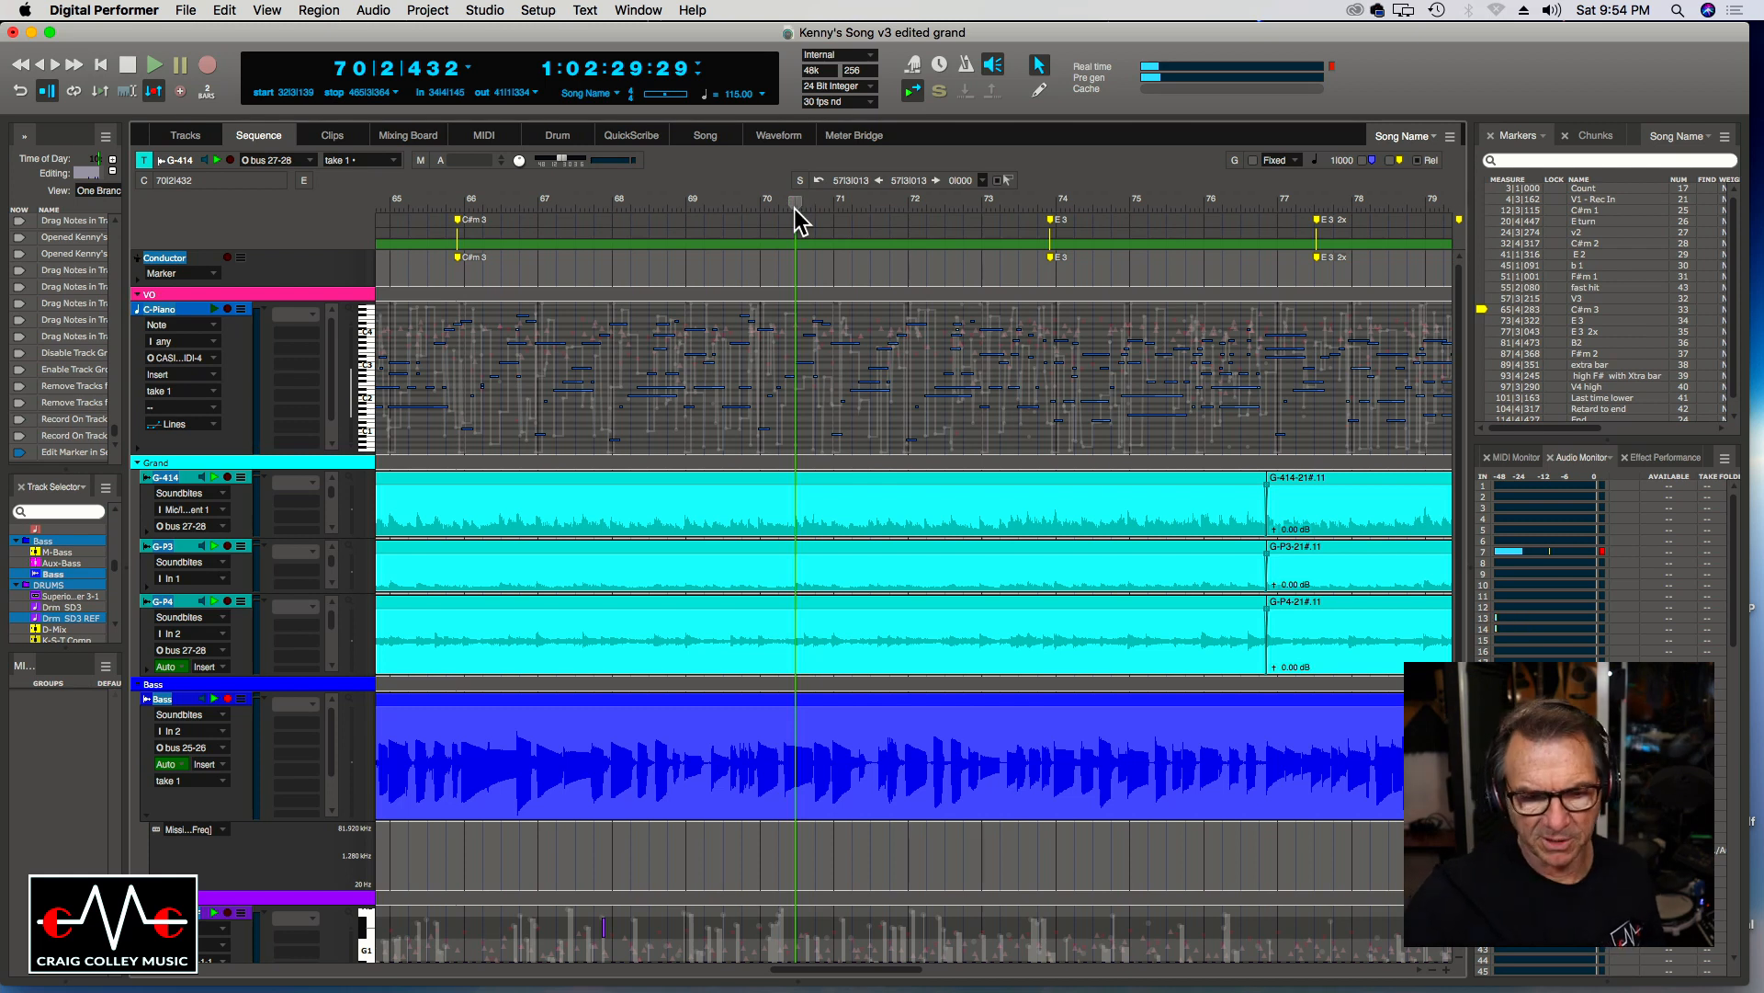
key("space")
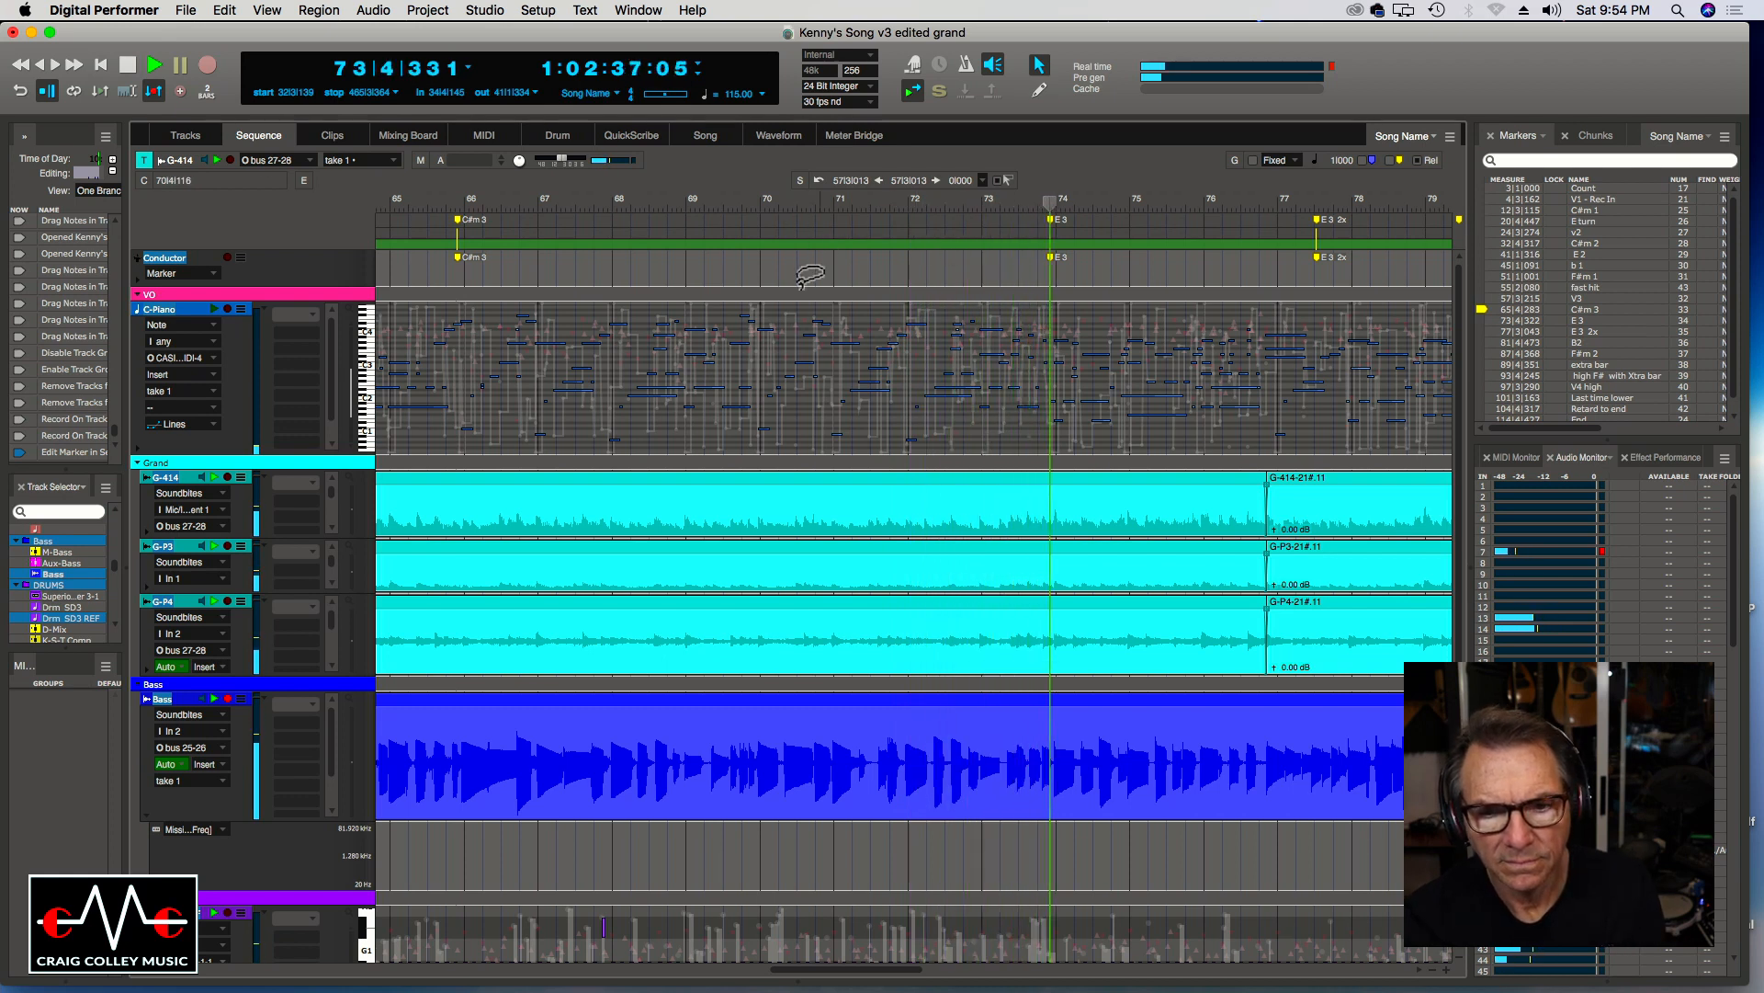
Set the playback start to the C#m 3 marker, and during playback set punch-in to 70|1|403 and punch-out to 73|2|049.
left_click(456, 206)
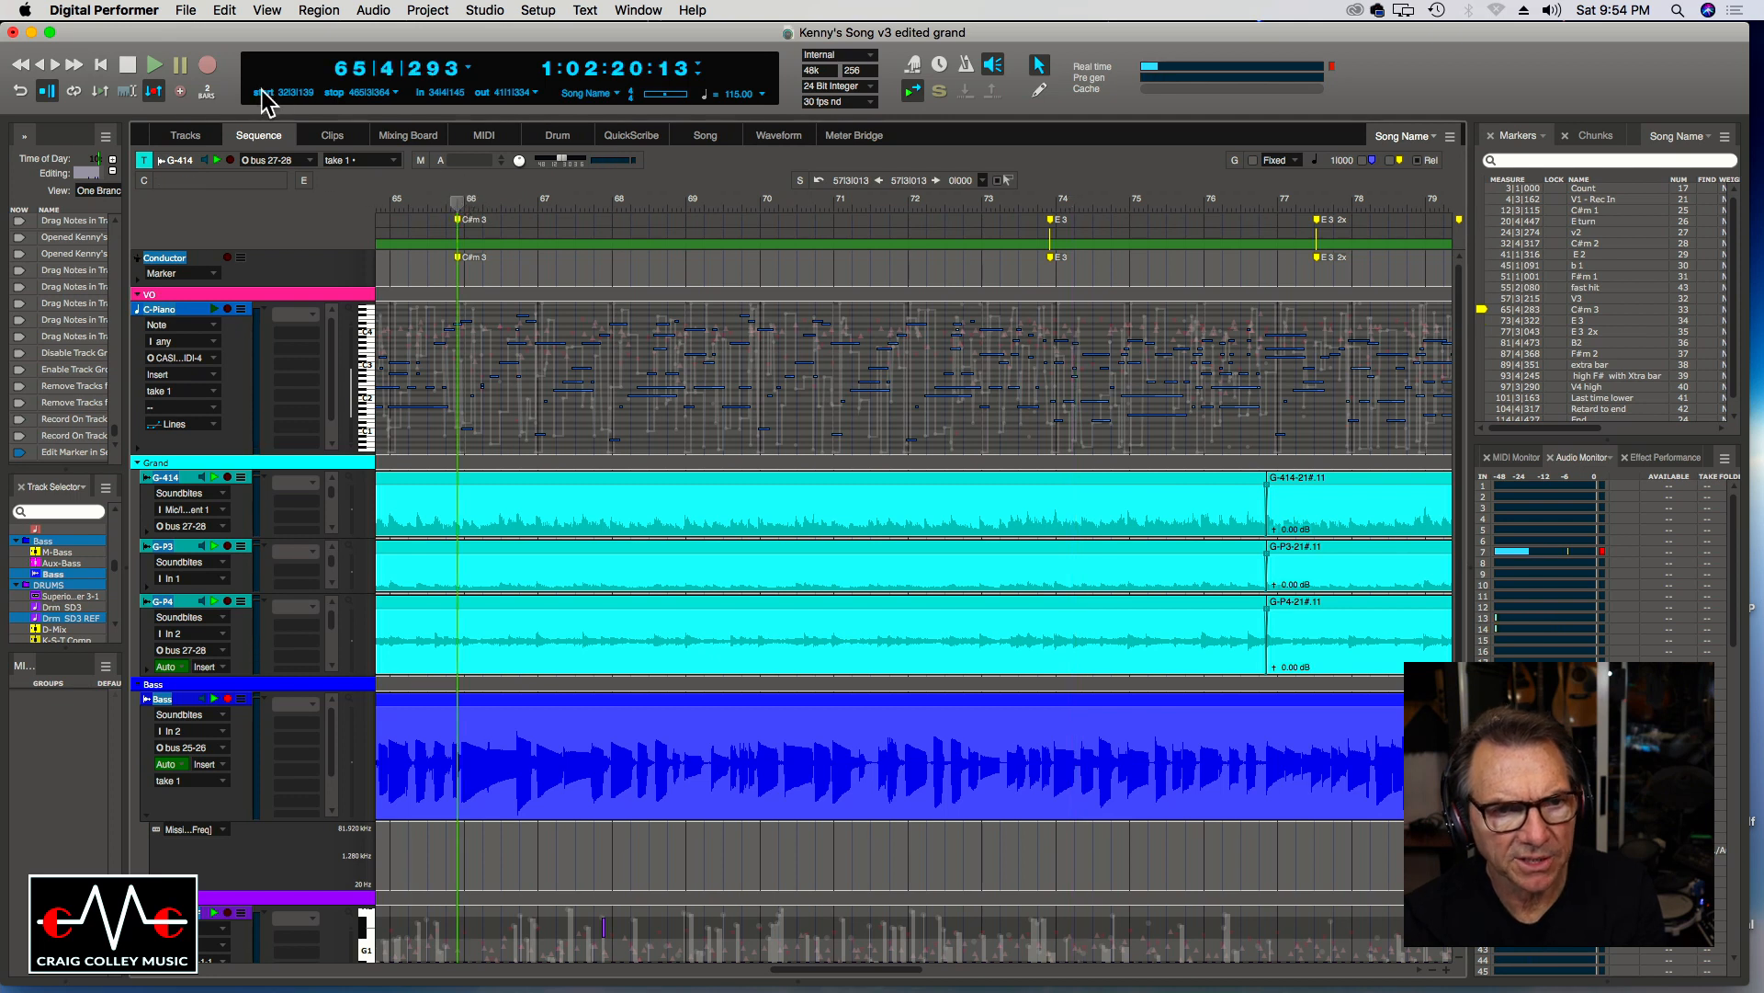
left_click(677, 206)
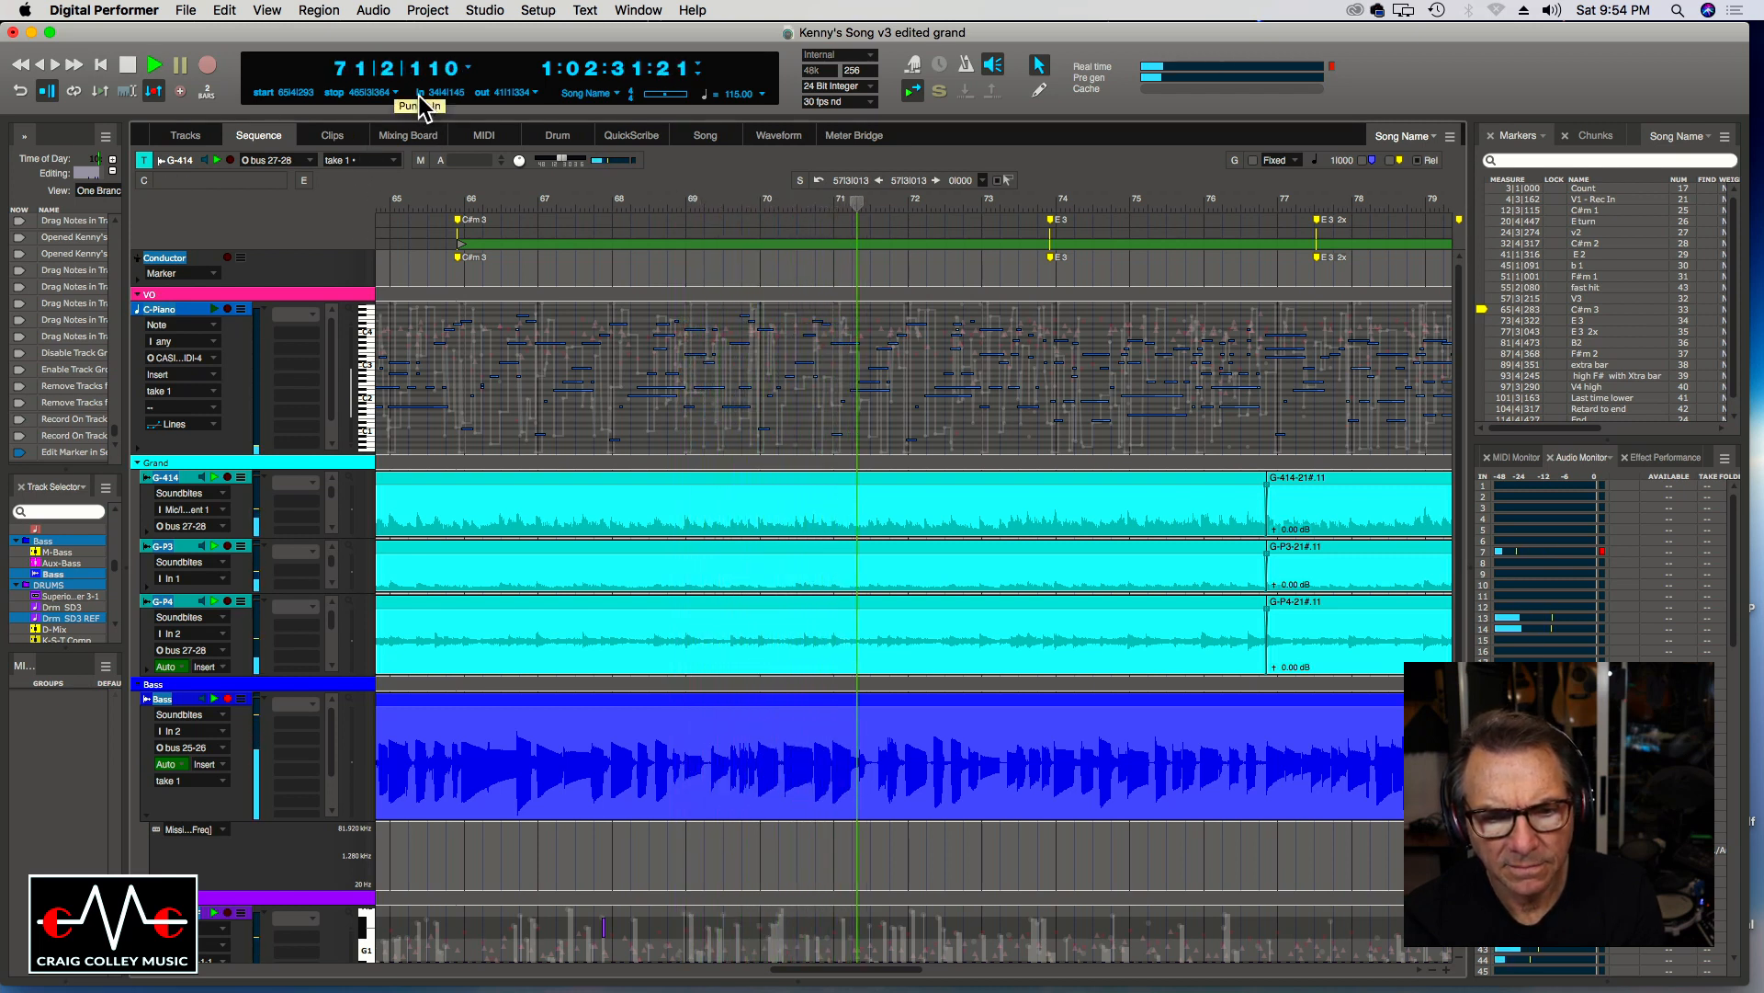
left_click(672, 202)
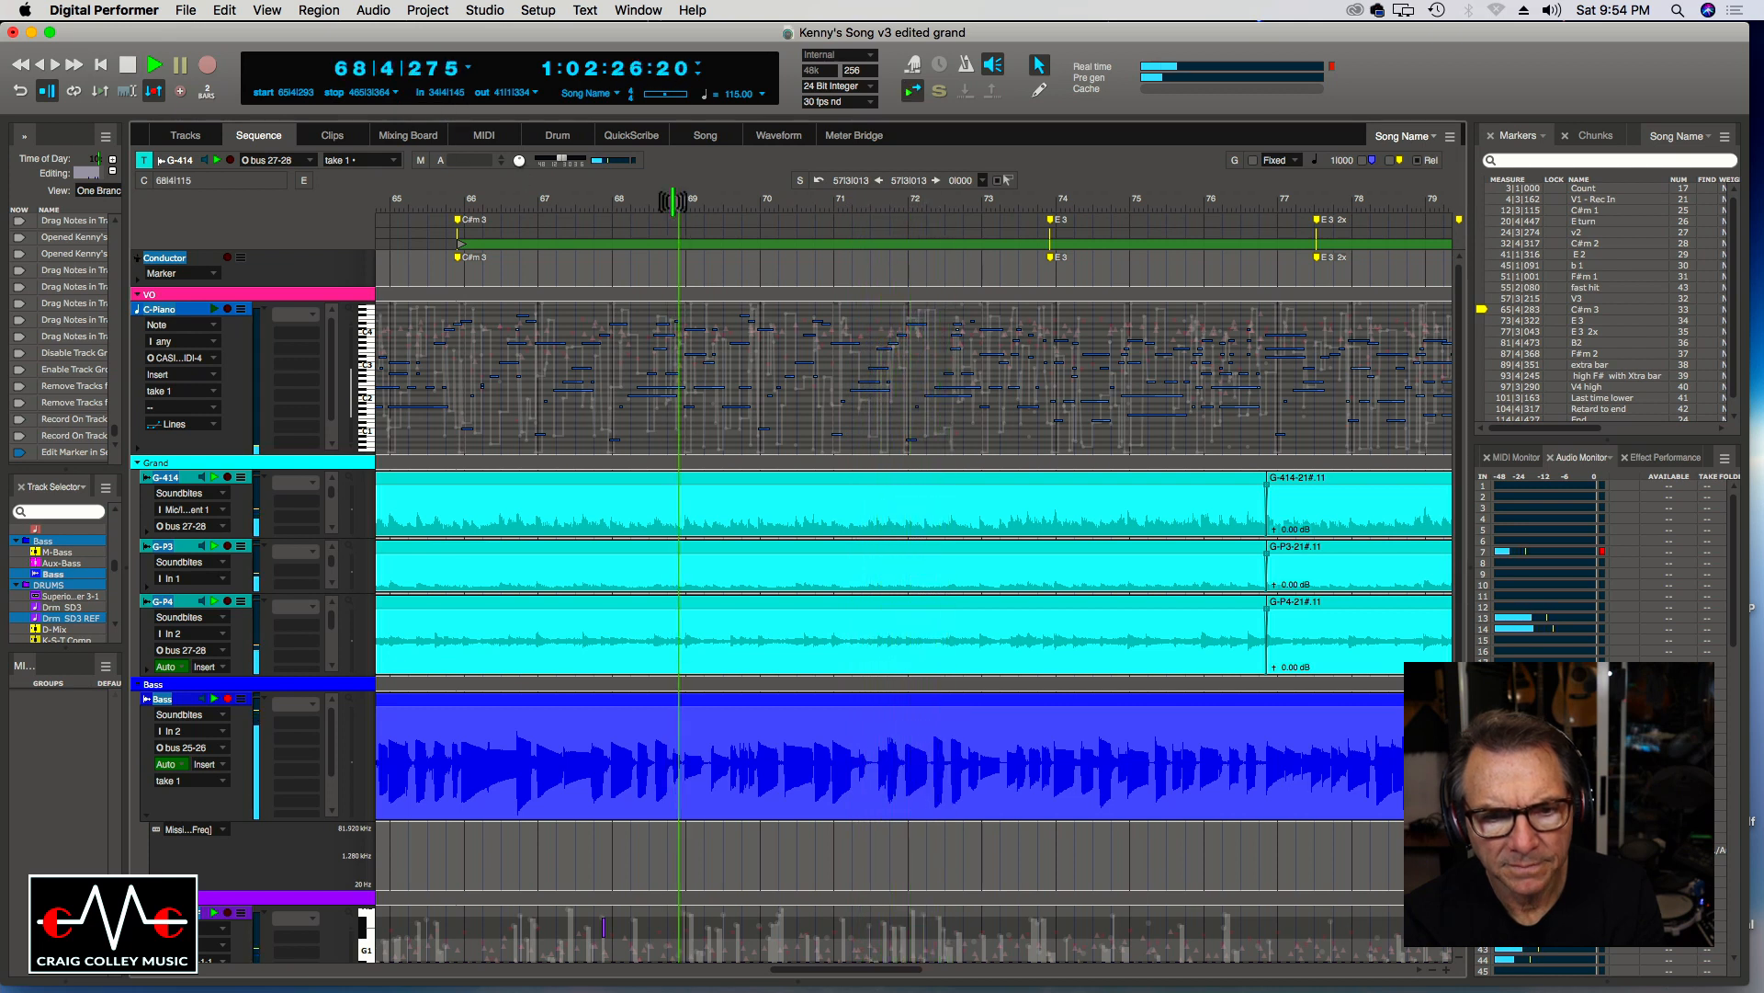
left_click(421, 93)
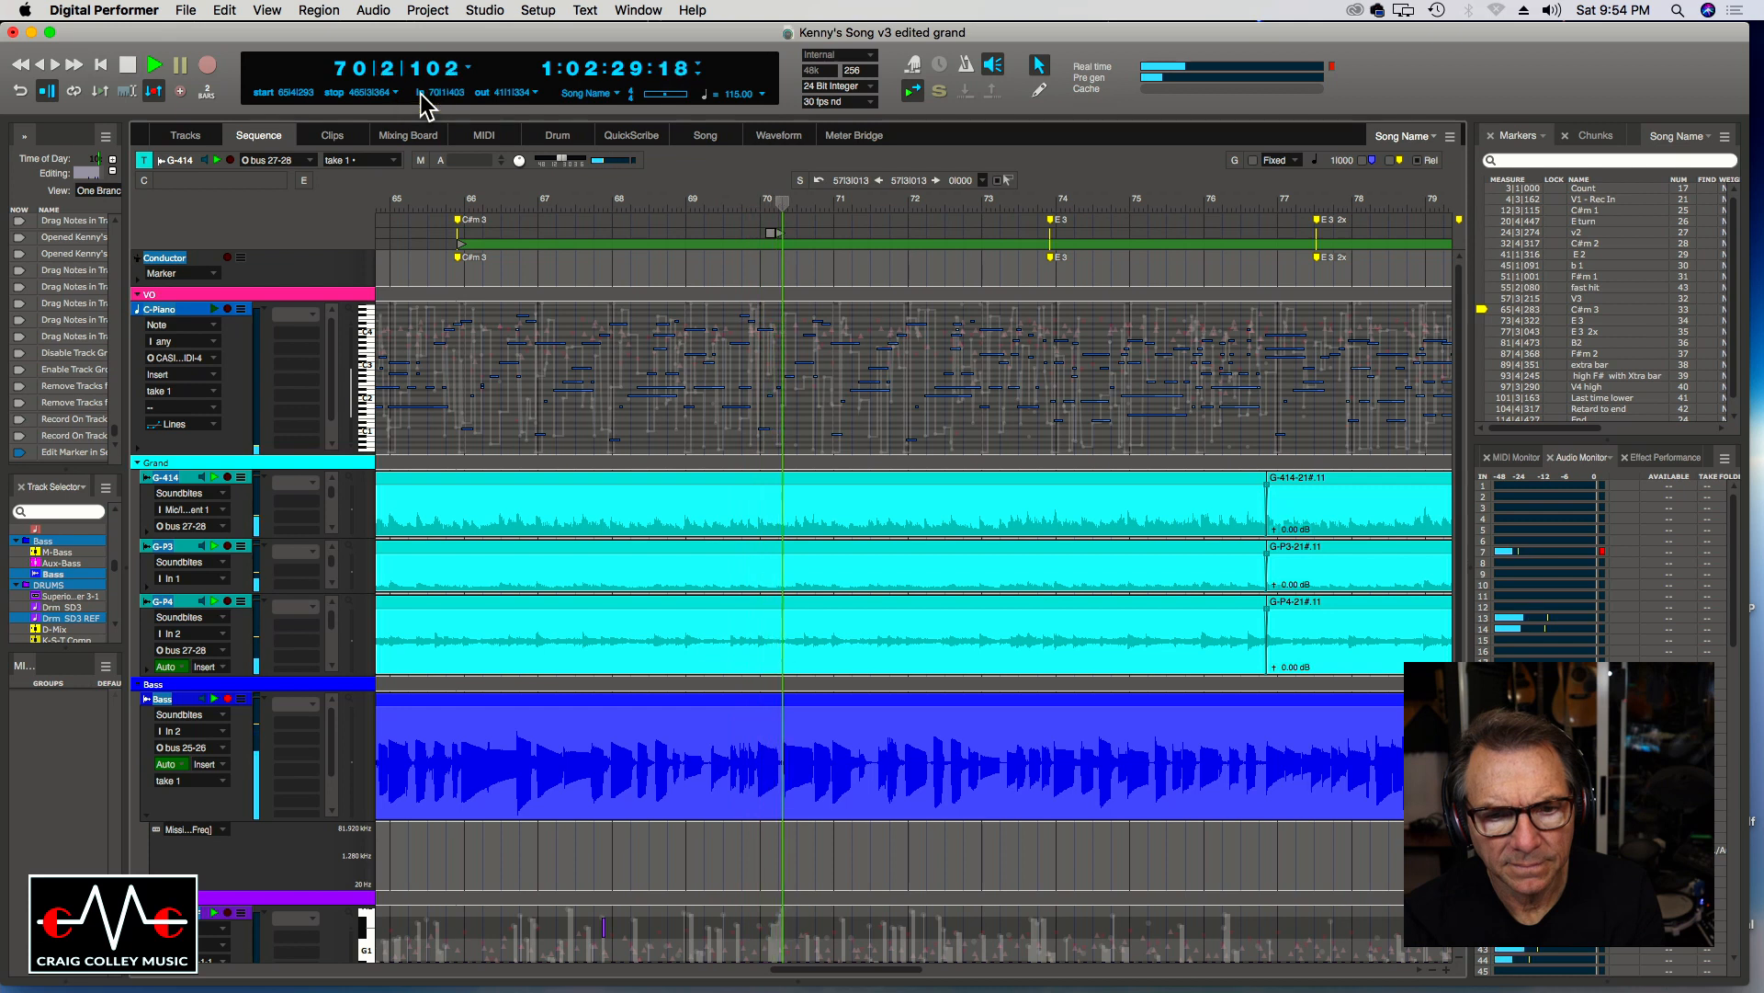
left_click(482, 94)
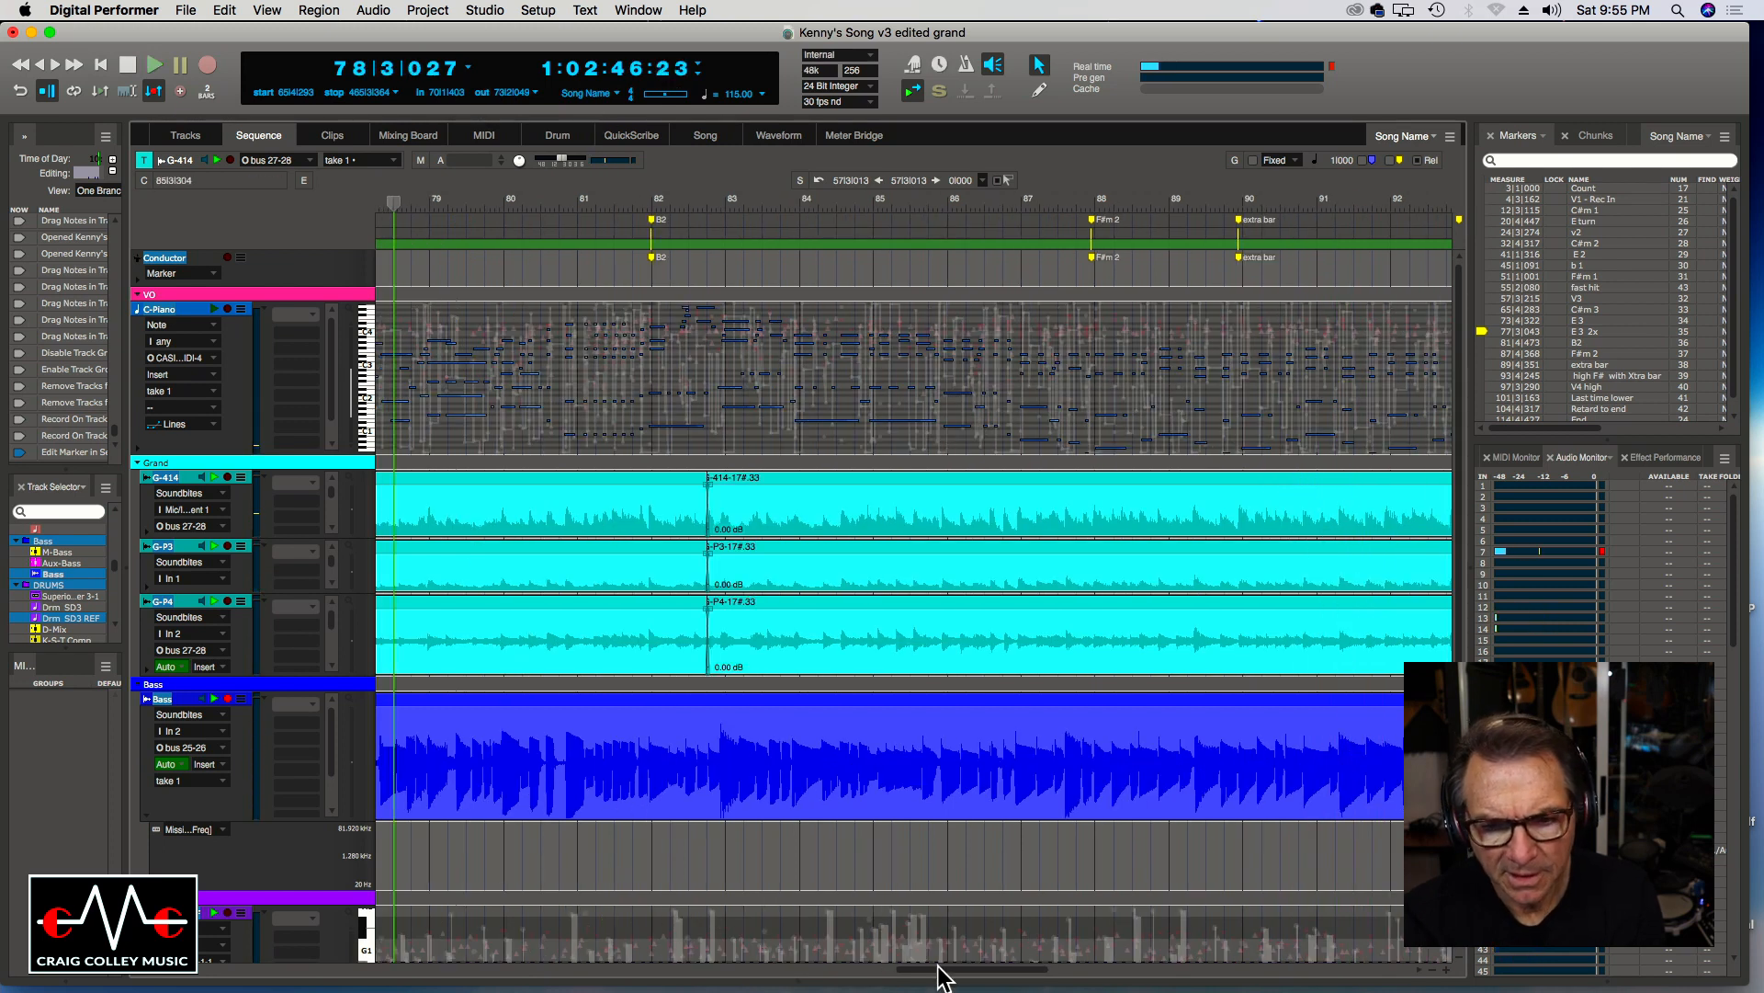
Replay the bass from about measure 72 and extend the punch-out point to 75|2|088.
left_click_drag(937, 979, 826, 975)
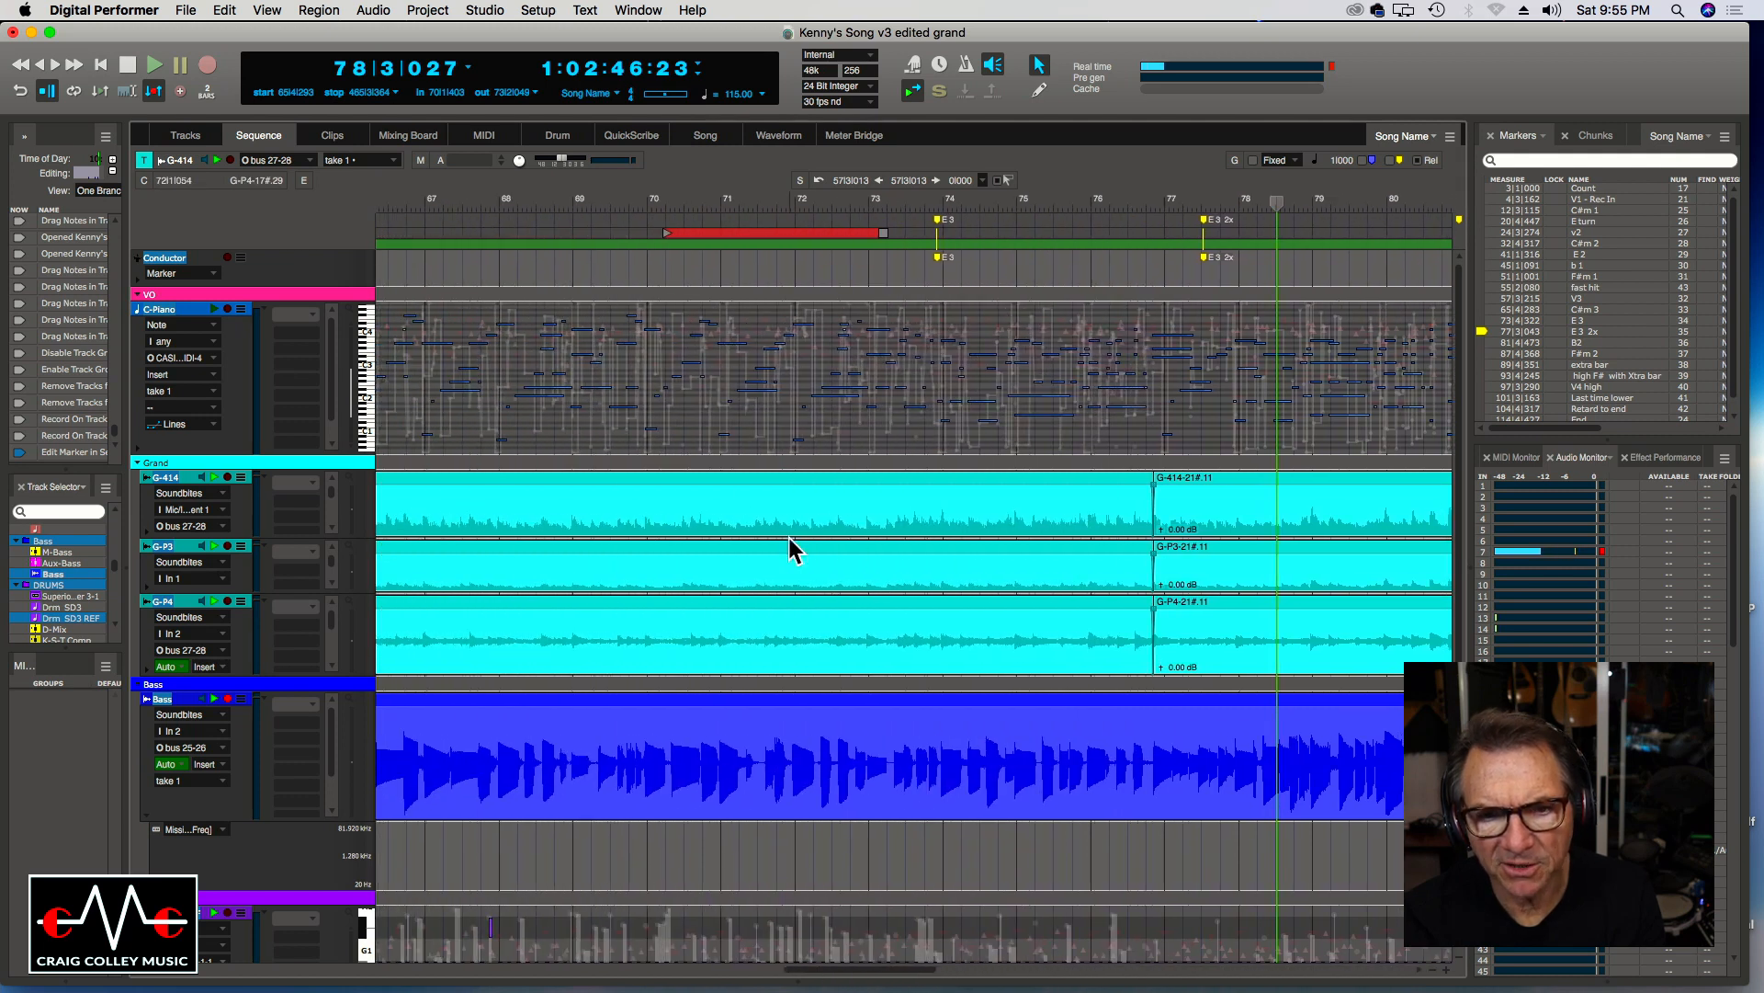
left_click(828, 202)
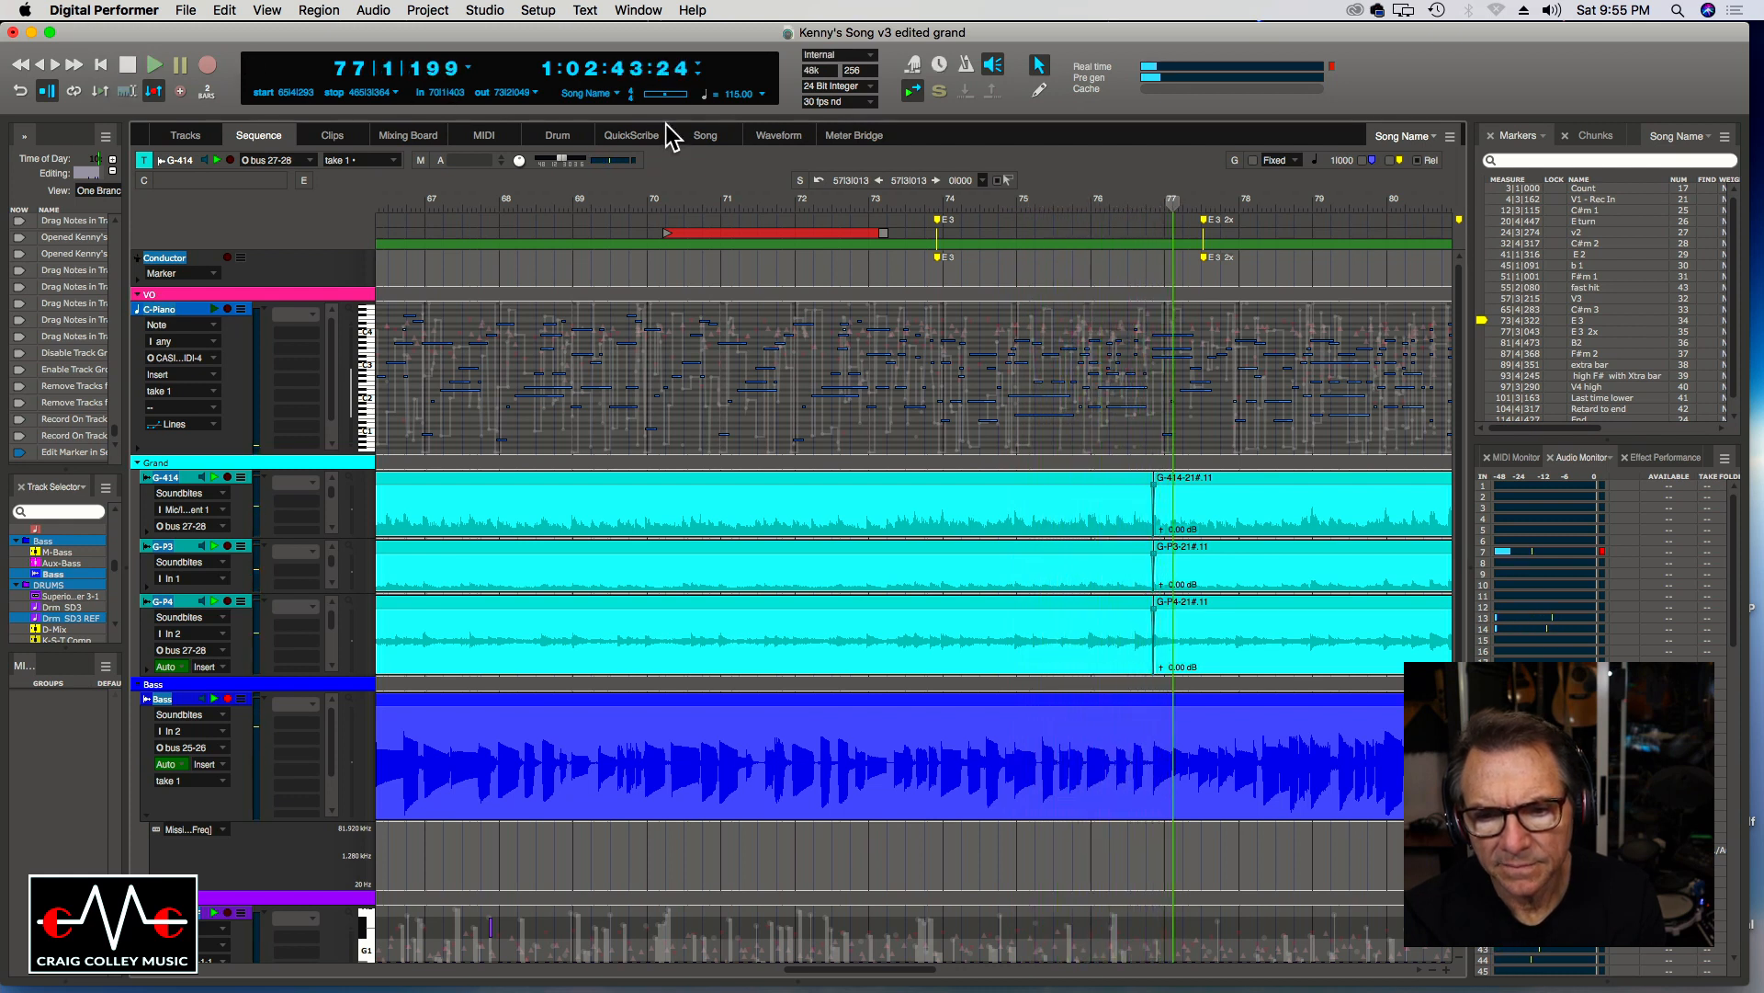
left_click(924, 204)
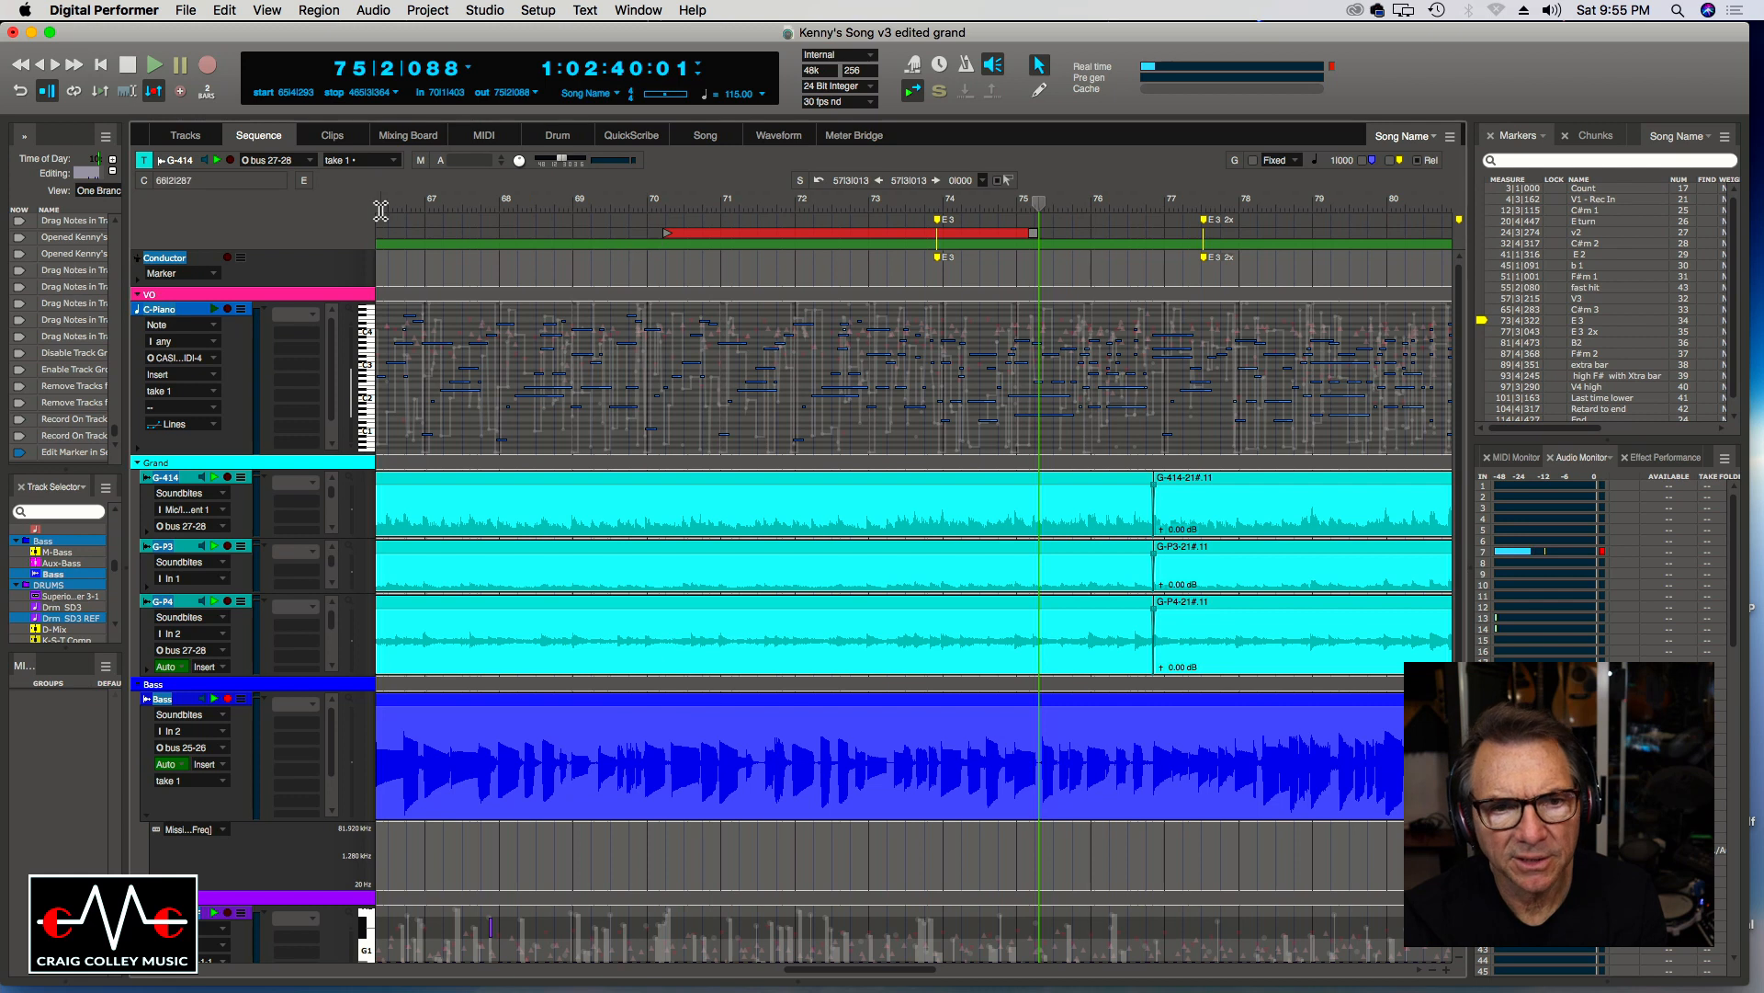
Record a replacement bass part between 70|1|403 and 75|2|088, starting playback near the C#m 3 marker and stopping once past the punch-out point.
left_click_drag(388, 207, 377, 208)
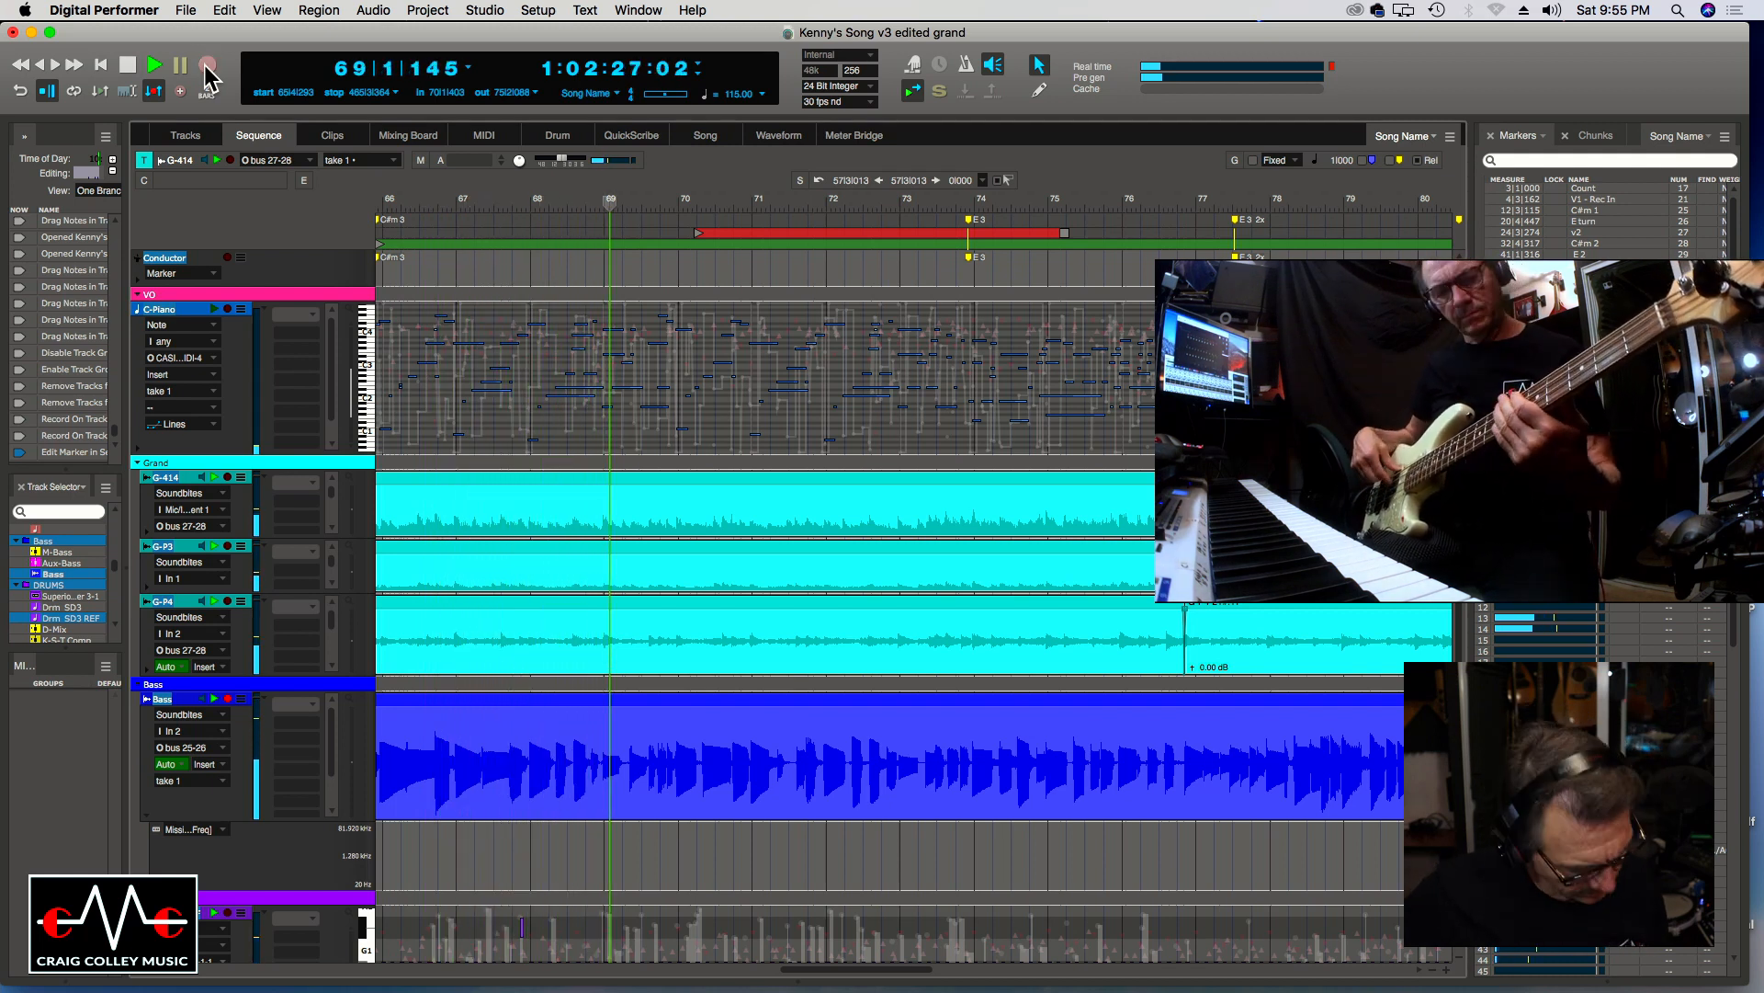
left_click(206, 67)
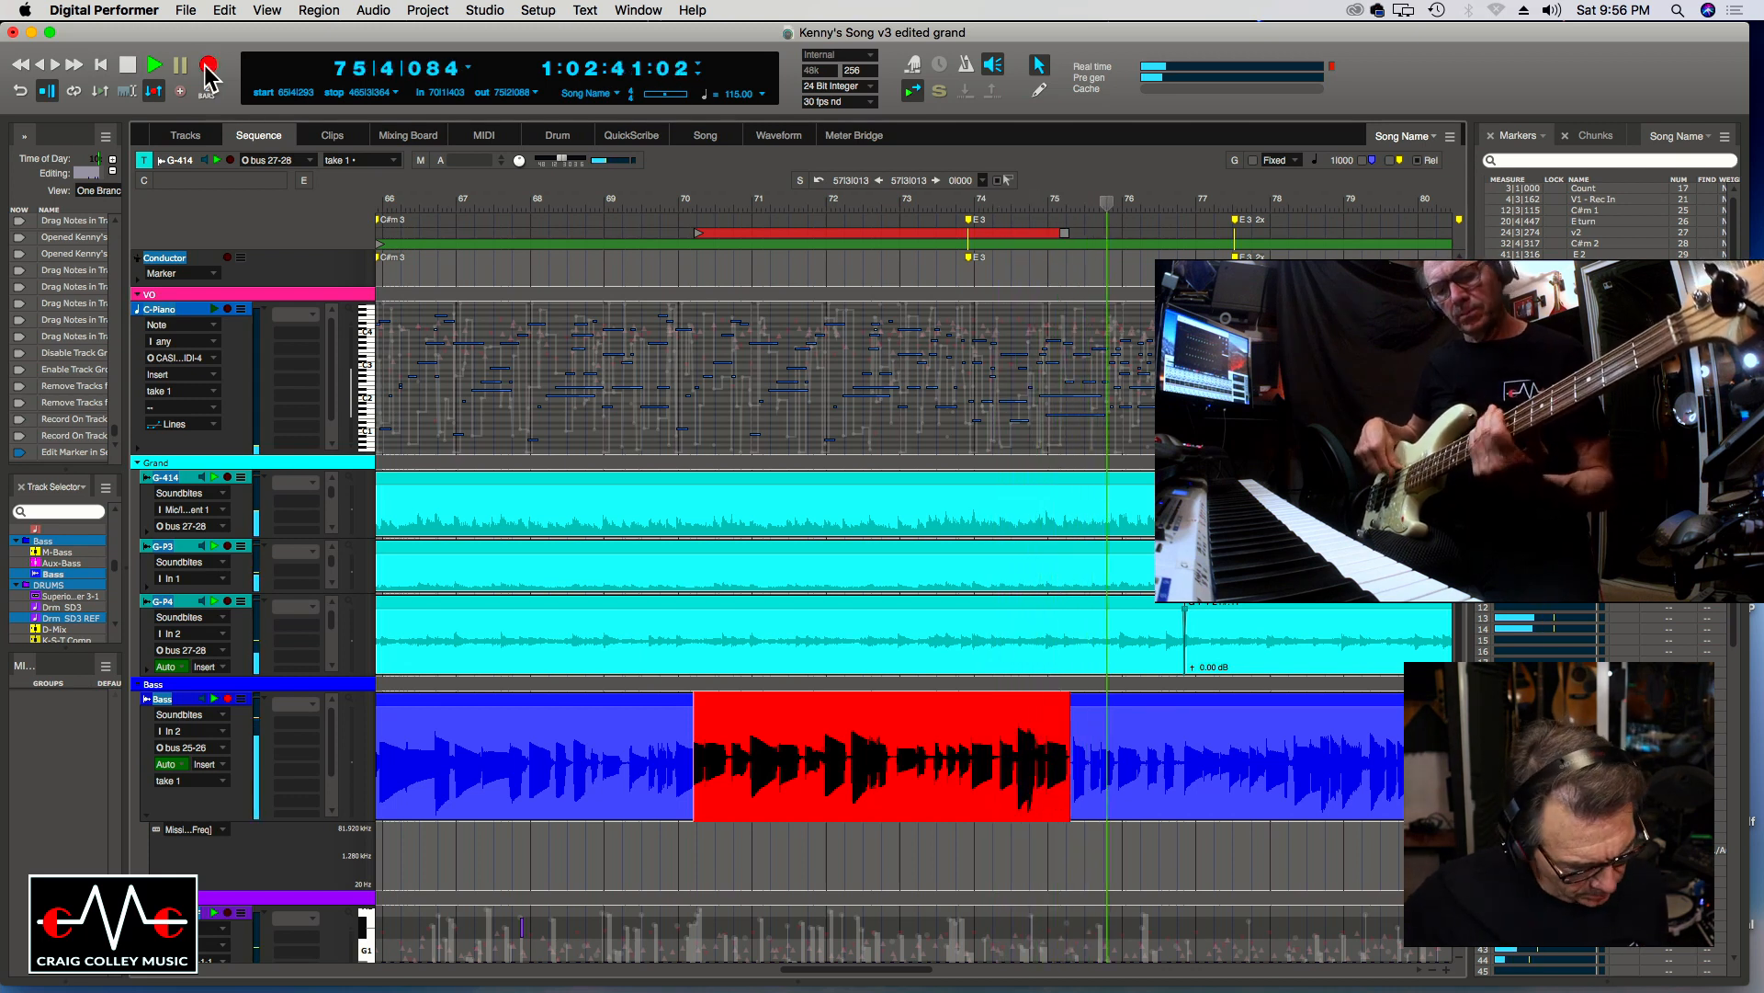
left_click(209, 67)
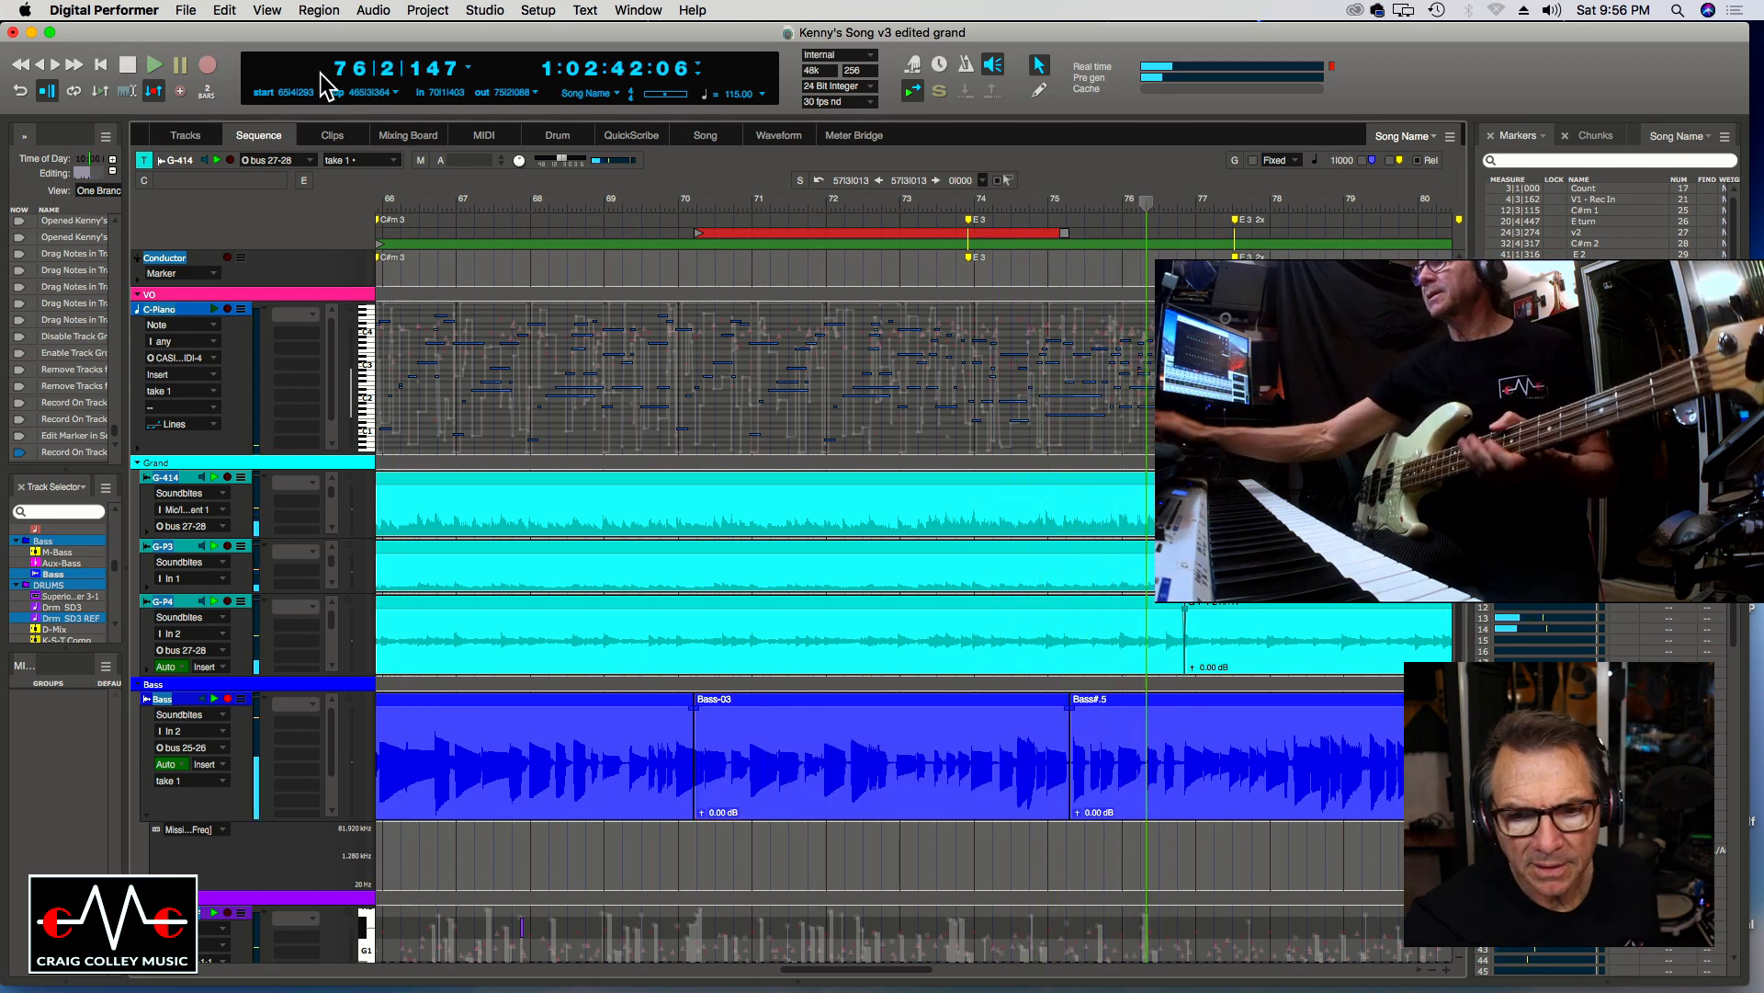
Audition the re-recorded bass section from about measure 70, repeat its middle passage, and continue listening beyond its end.
left_click(693, 200)
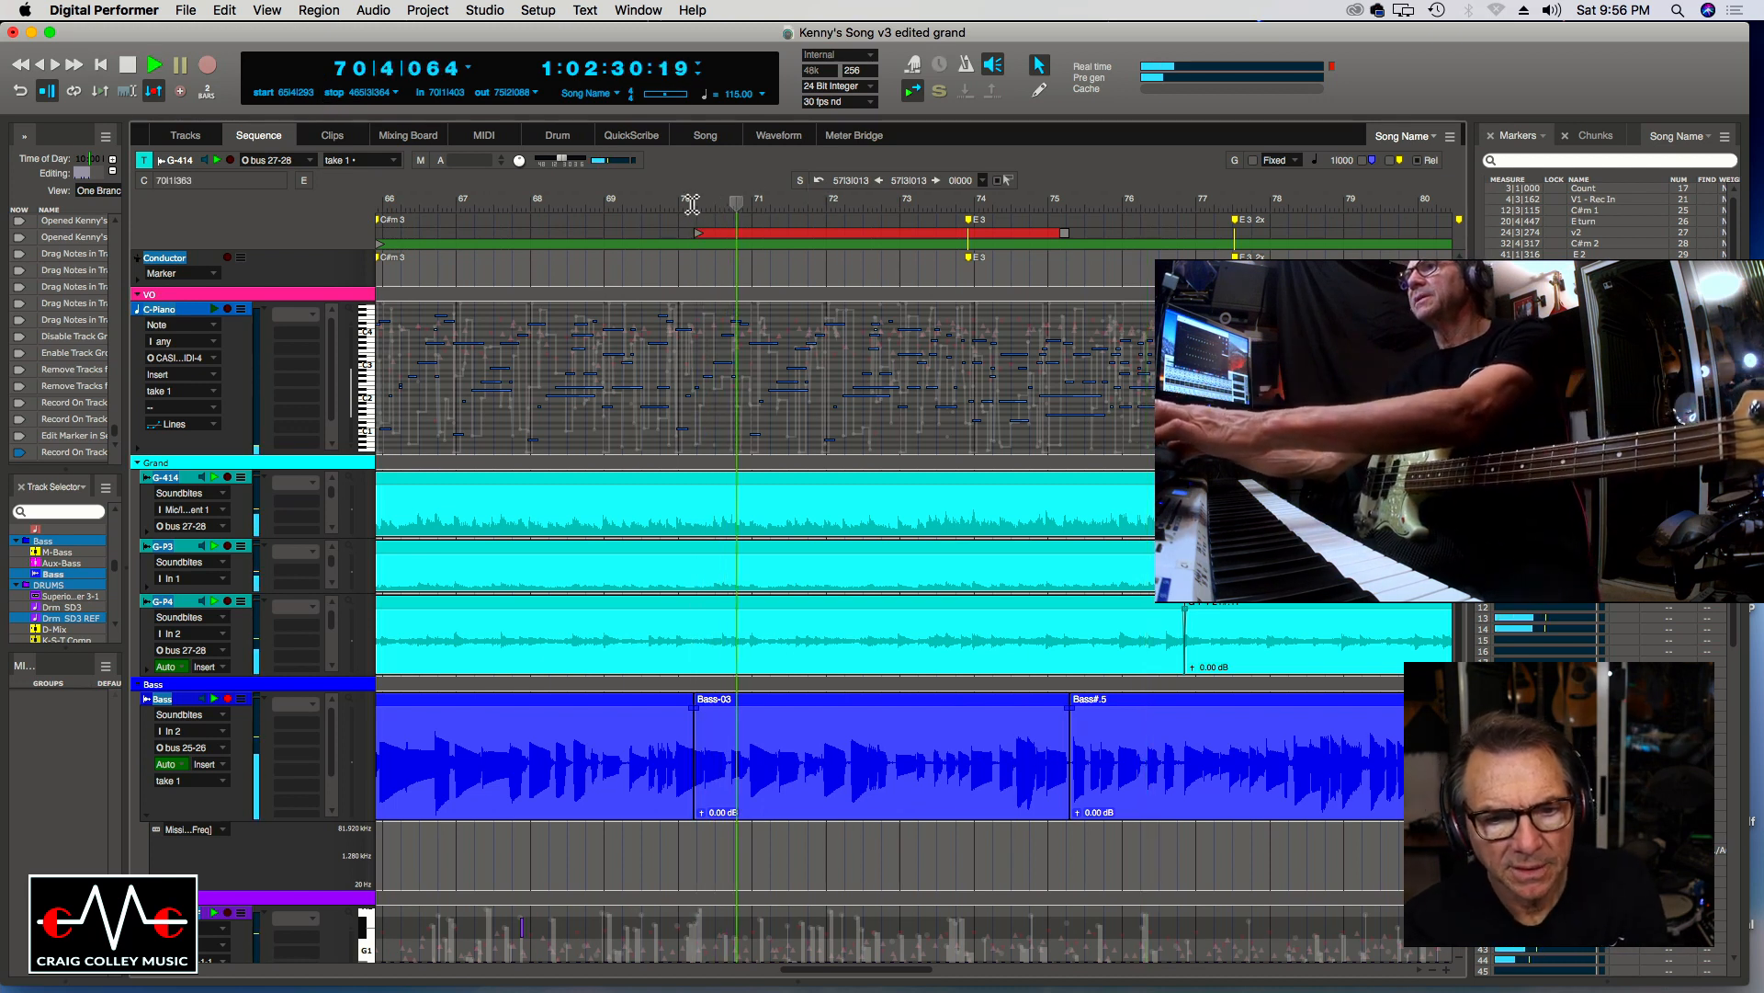
left_click(632, 204)
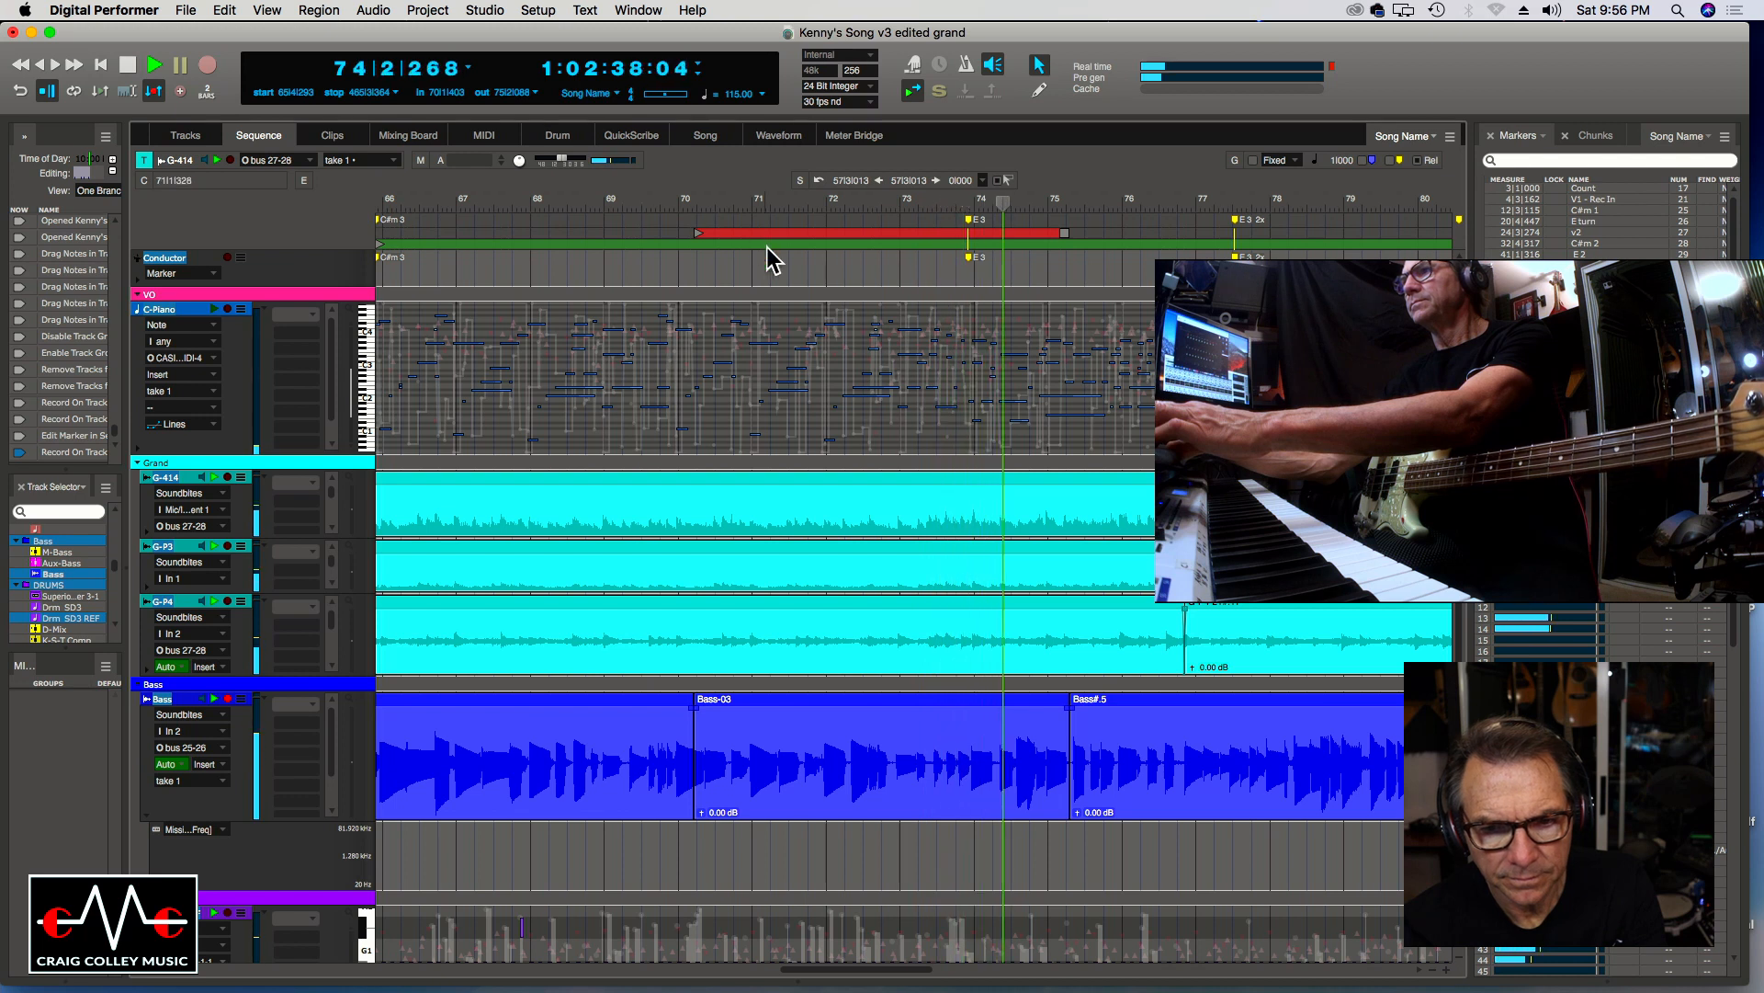
left_click(880, 206)
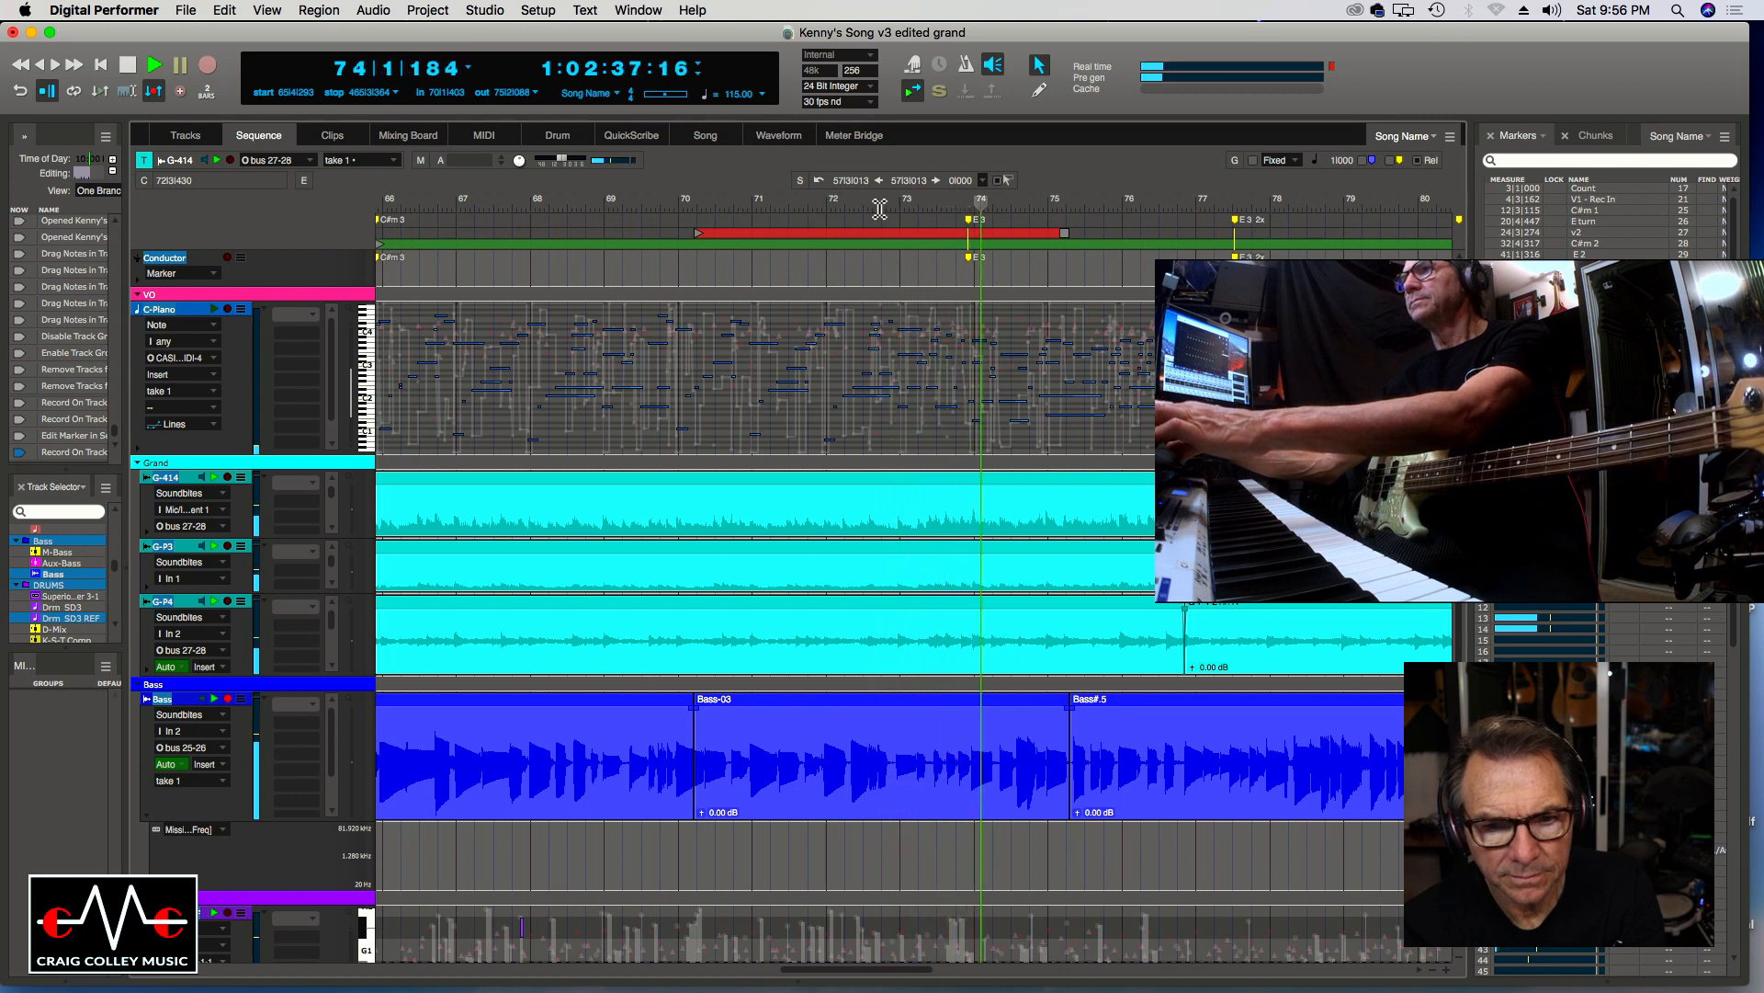
left_click(865, 206)
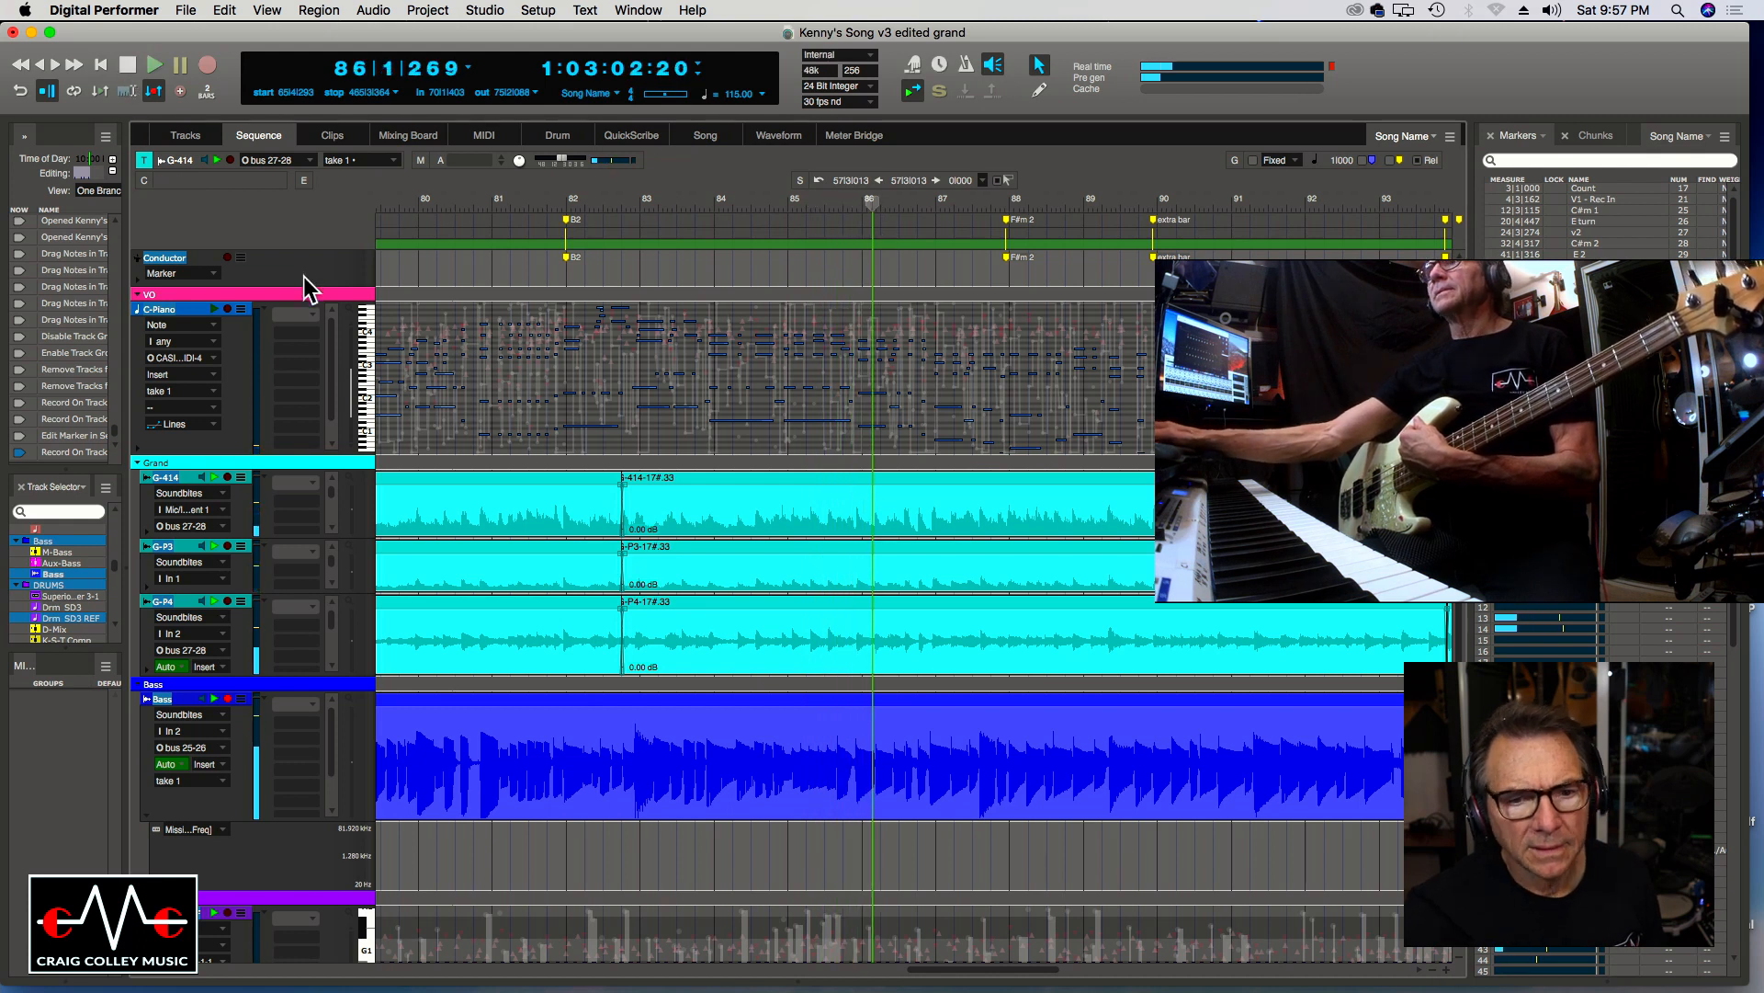
Play the bass from the B2 marker into measure 91 and set the punch-out point to 91|2|022.
key("space")
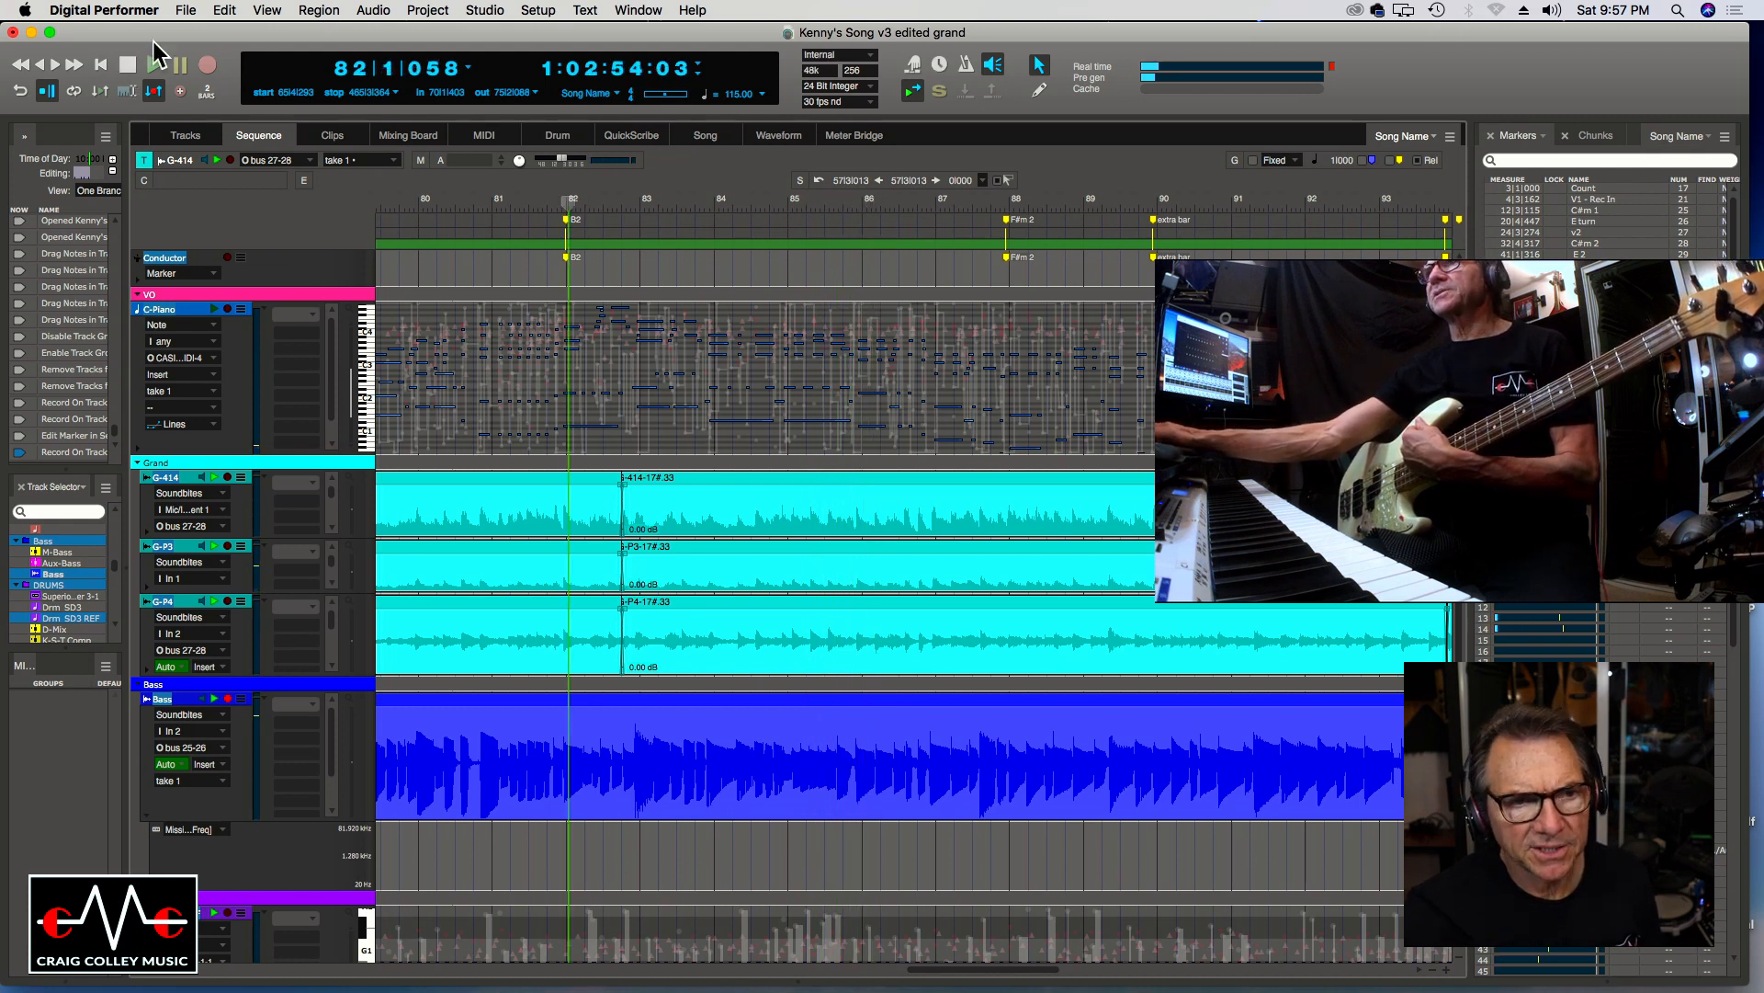
left_click(155, 63)
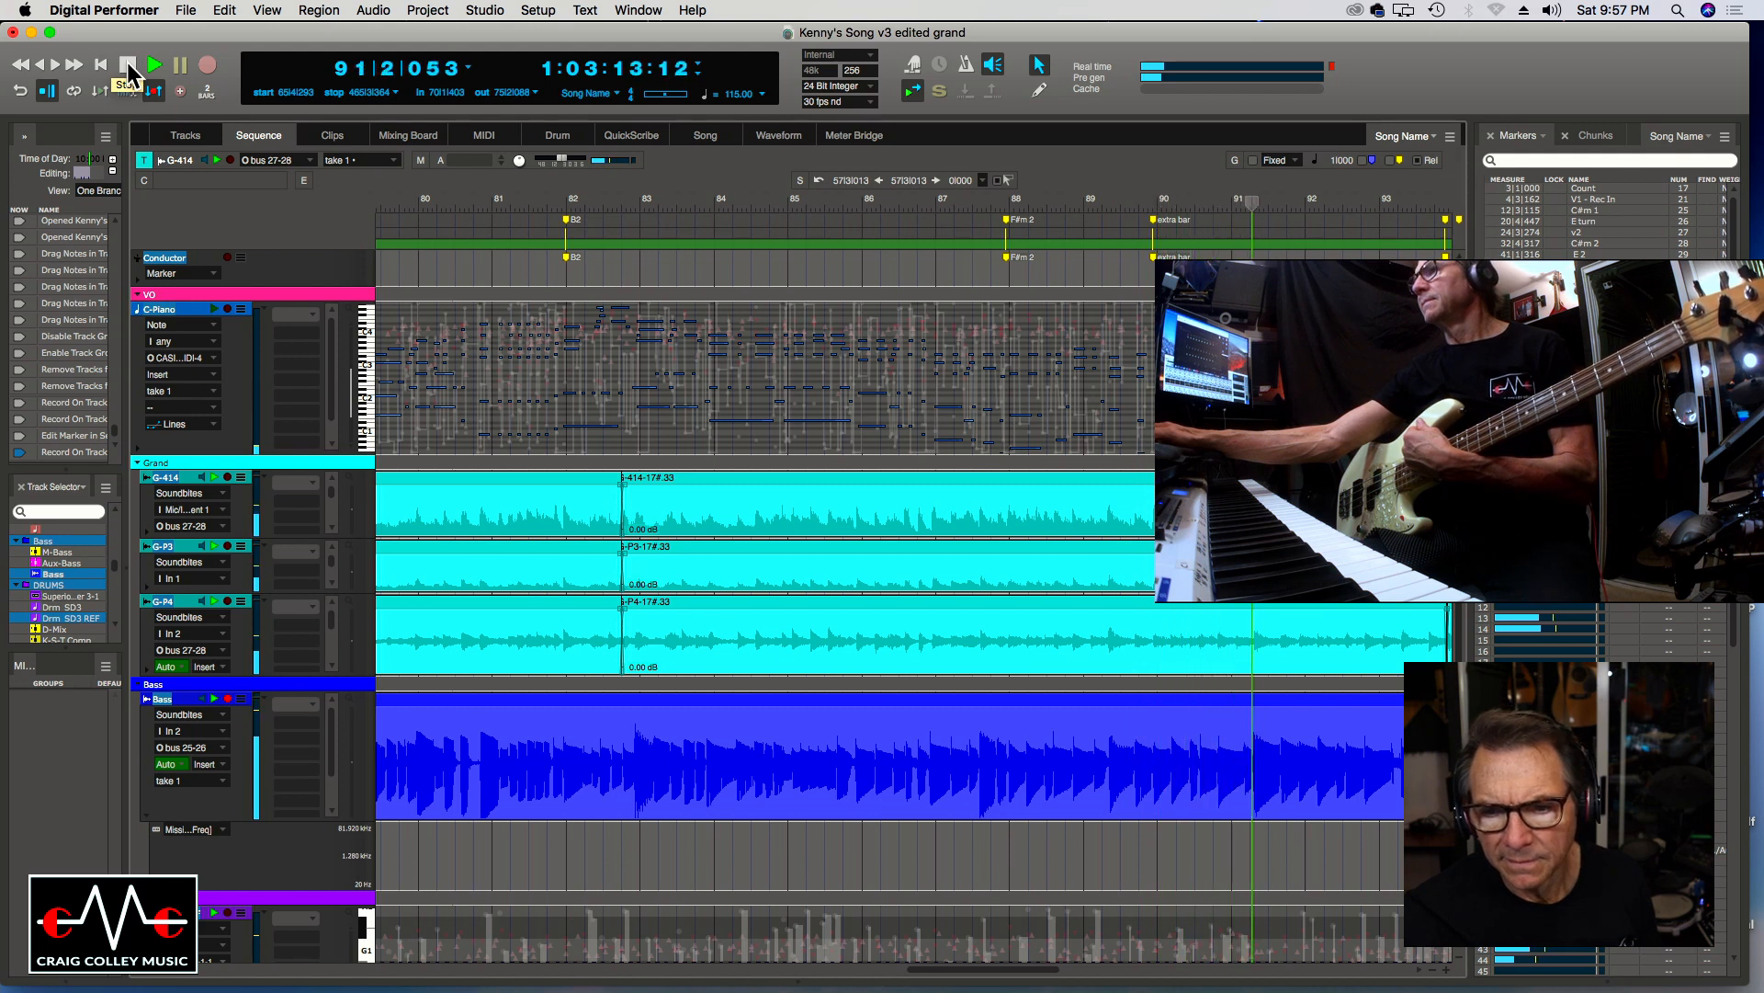
left_click(128, 65)
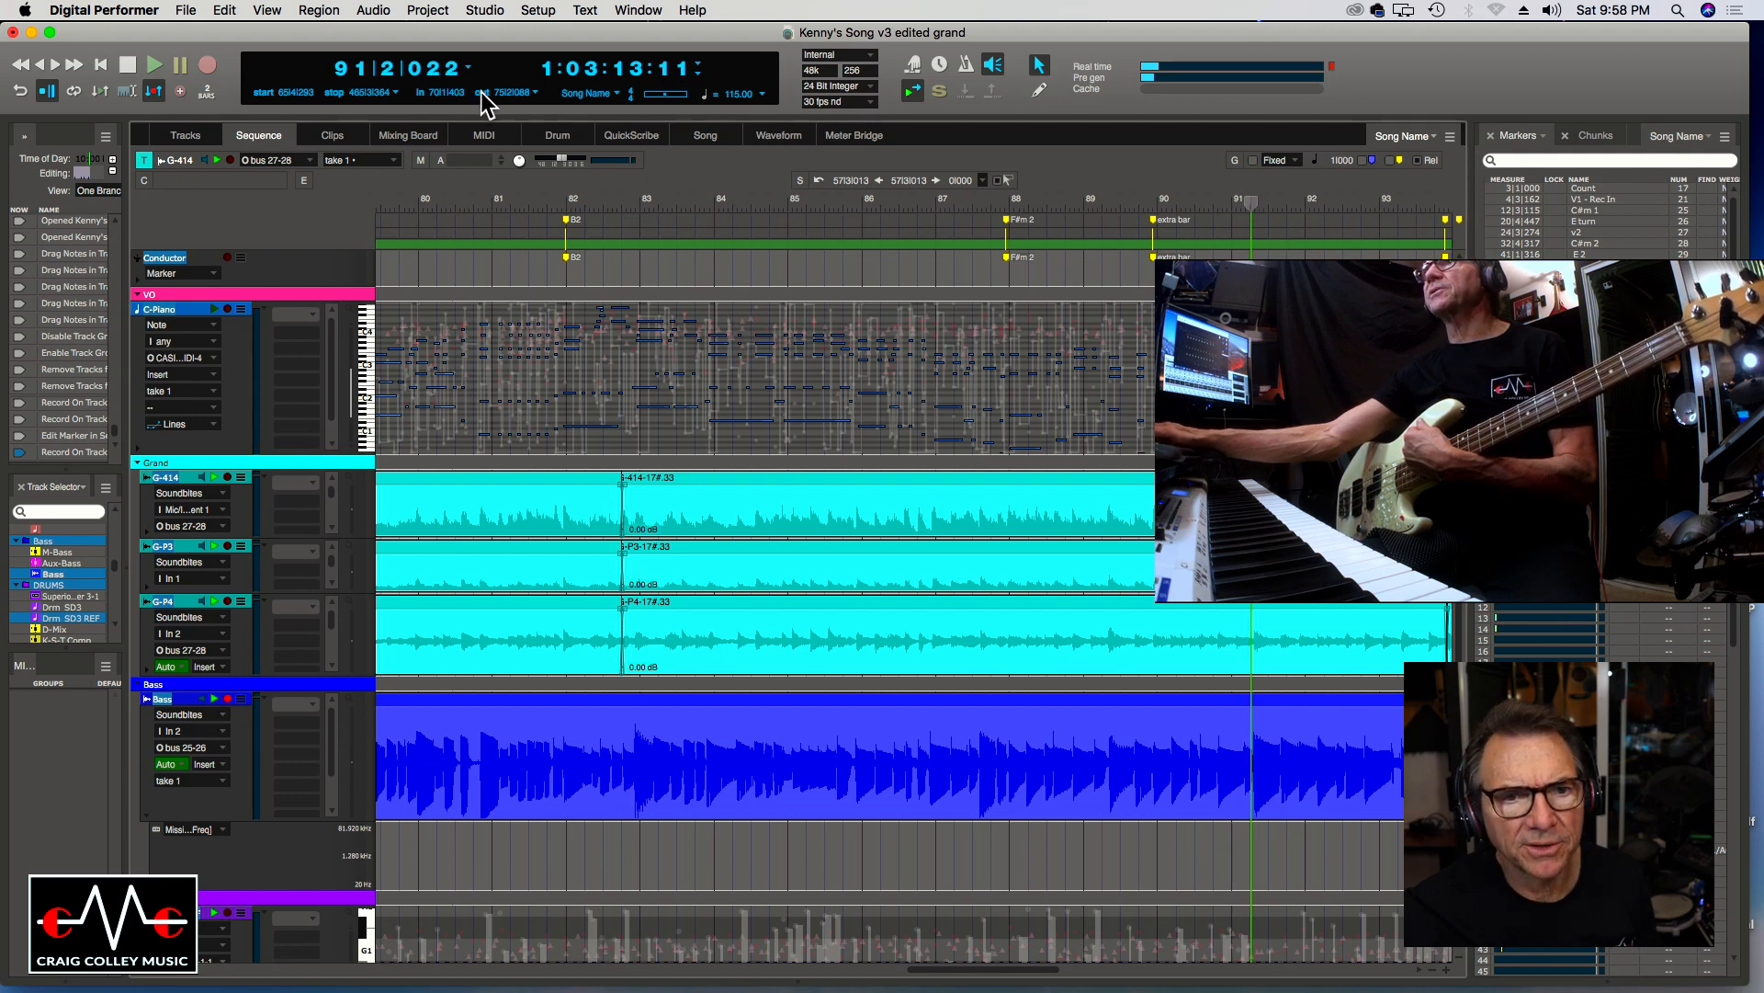
Replay the bass from 81|2|424 and from about 75|2, and set the punch-in point to 82|3|312 during playback.
left_click(526, 208)
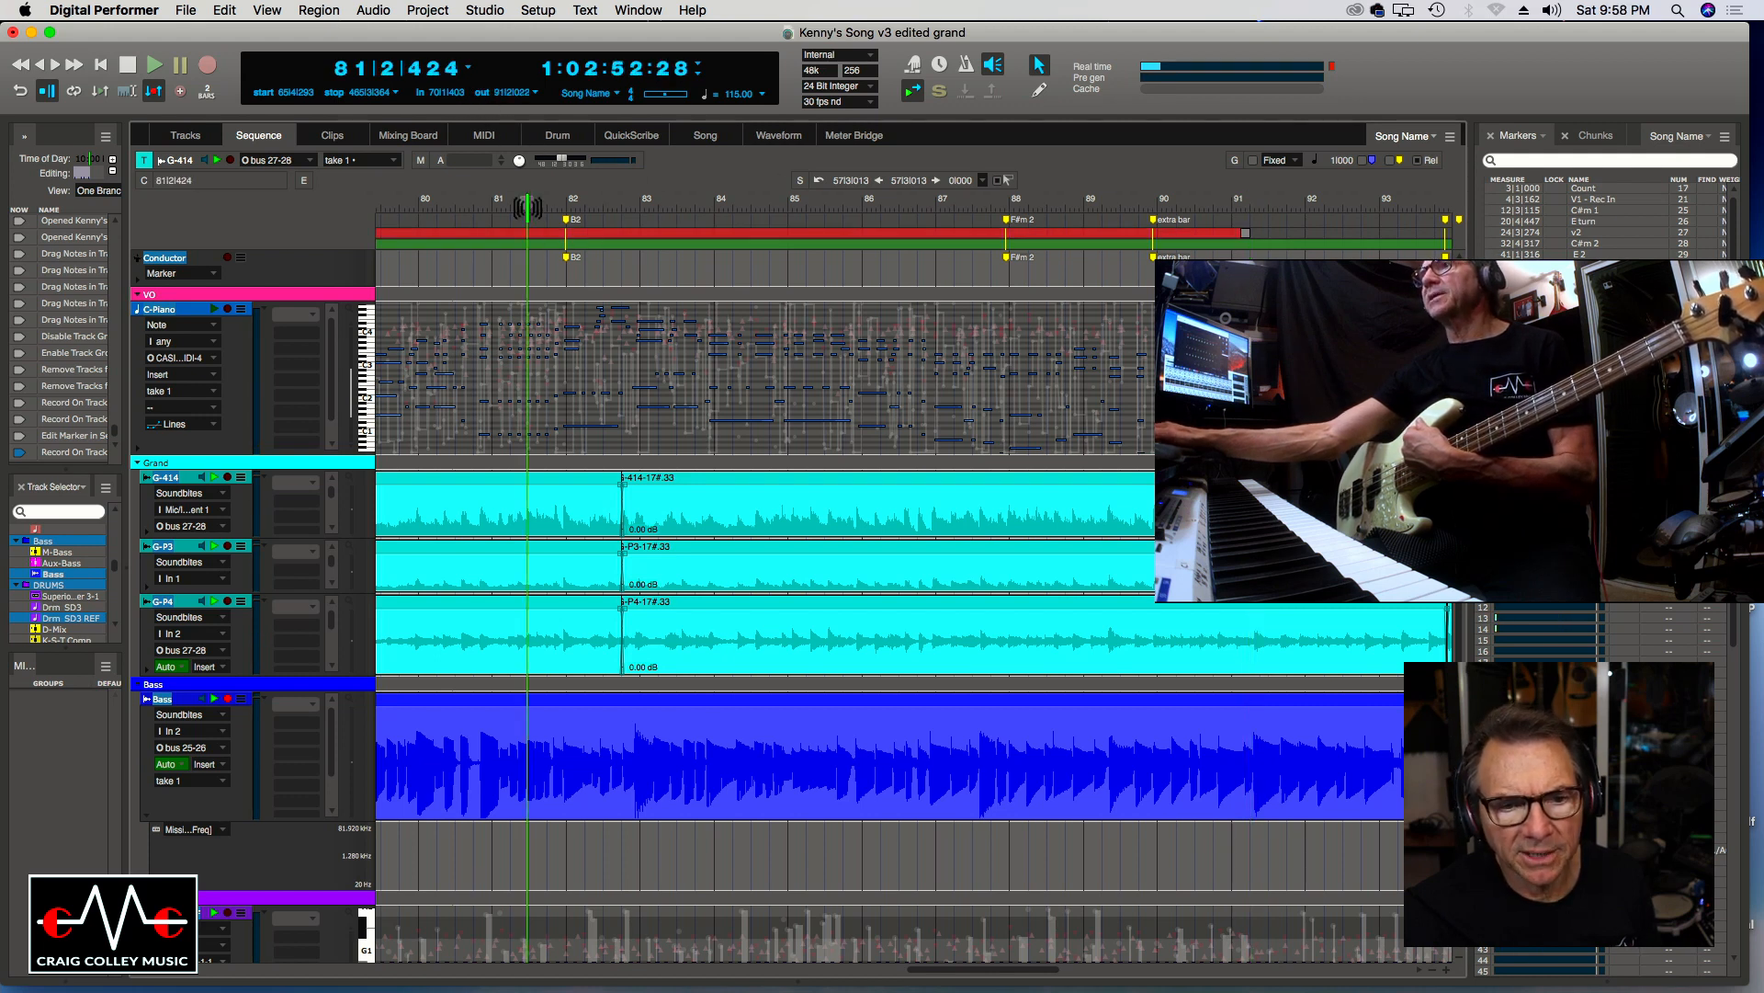
left_click(153, 65)
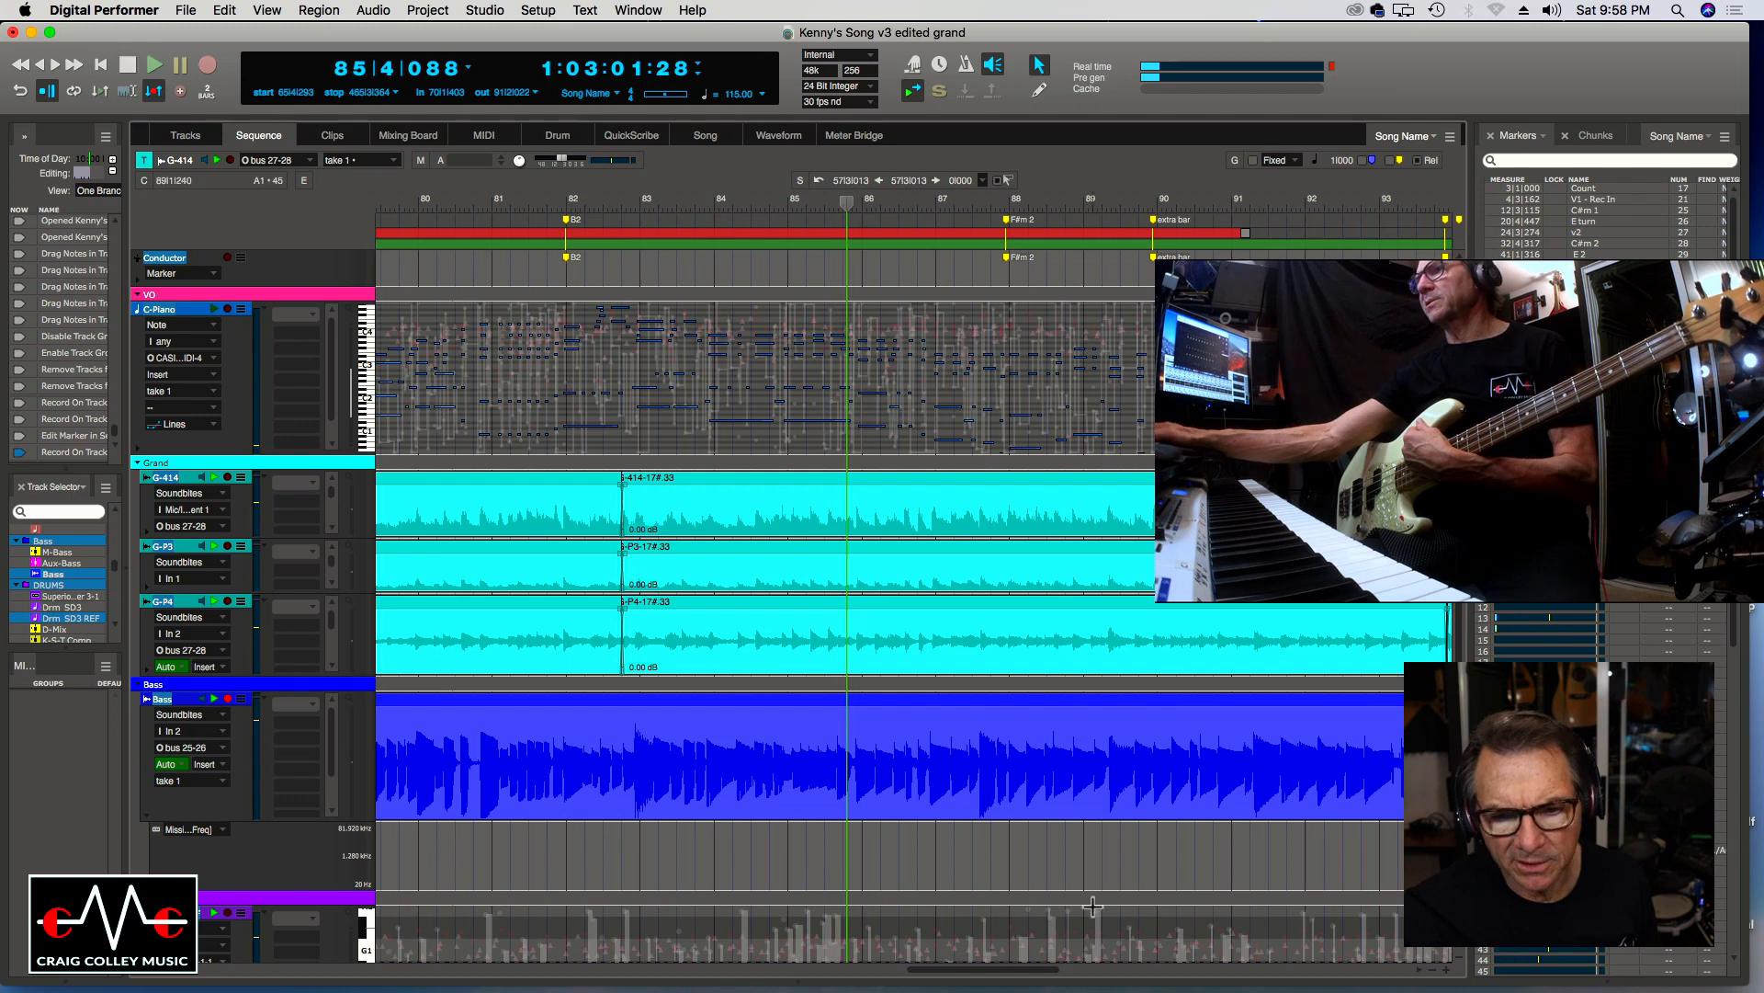
left_click_drag(1039, 976, 981, 977)
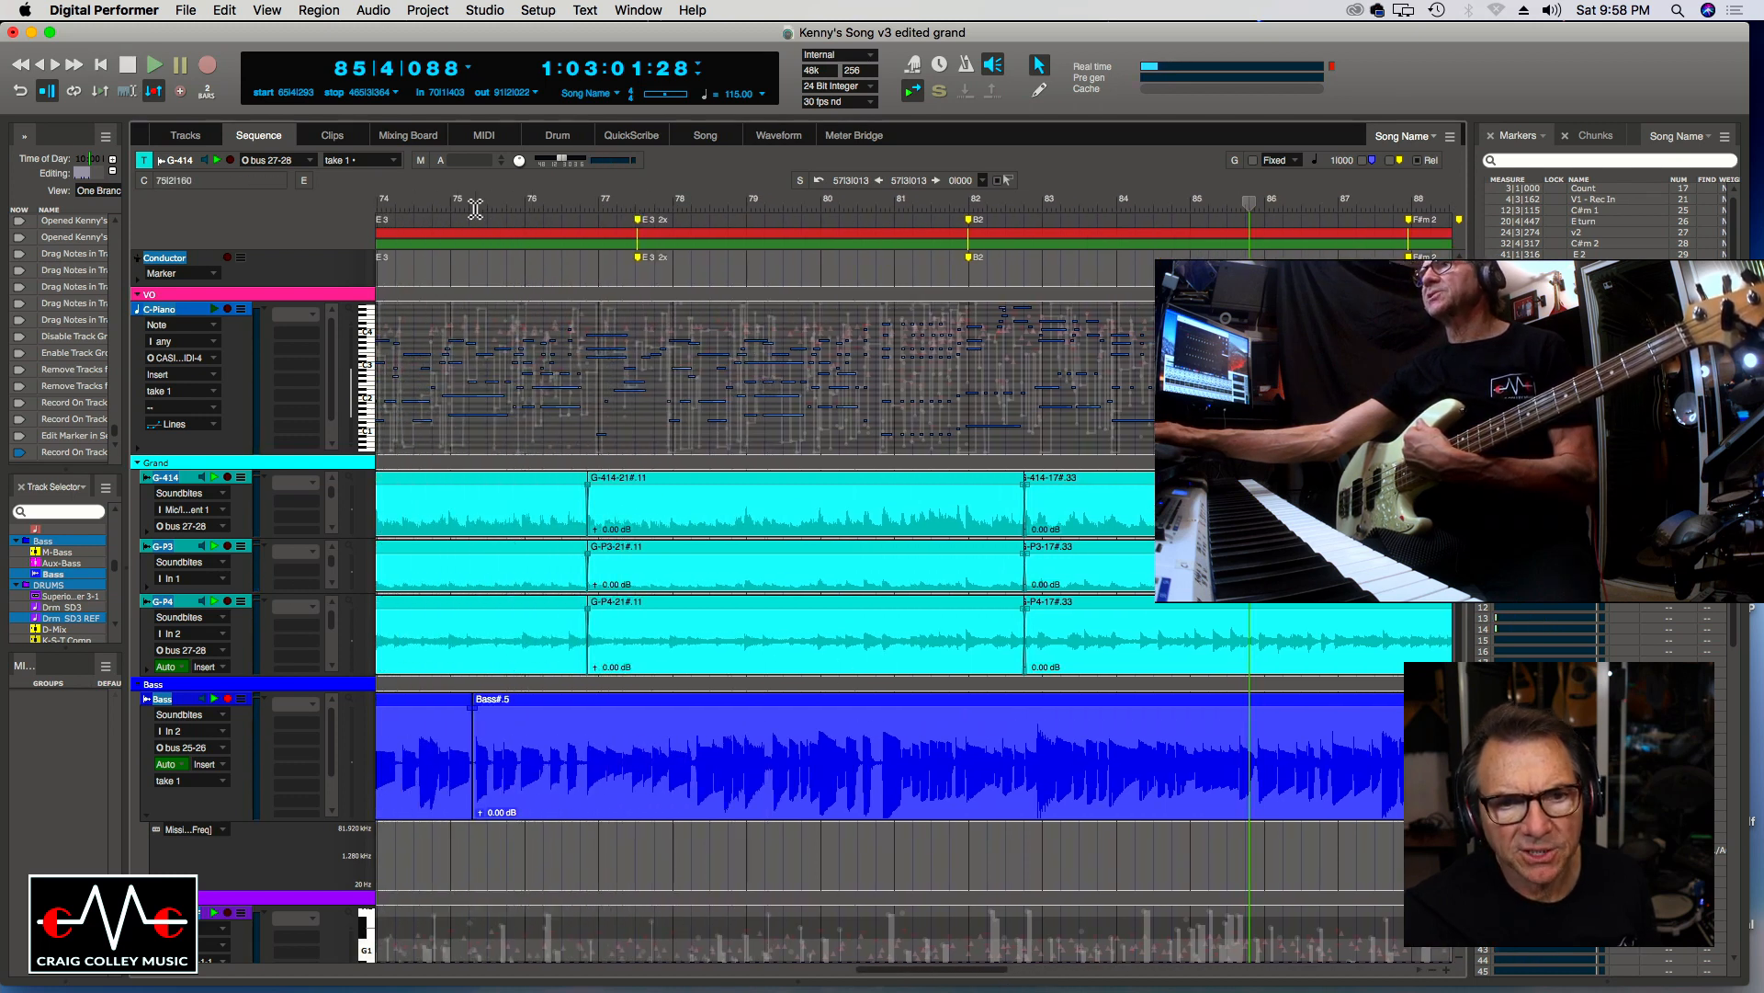
left_click(475, 208)
left_click(156, 66)
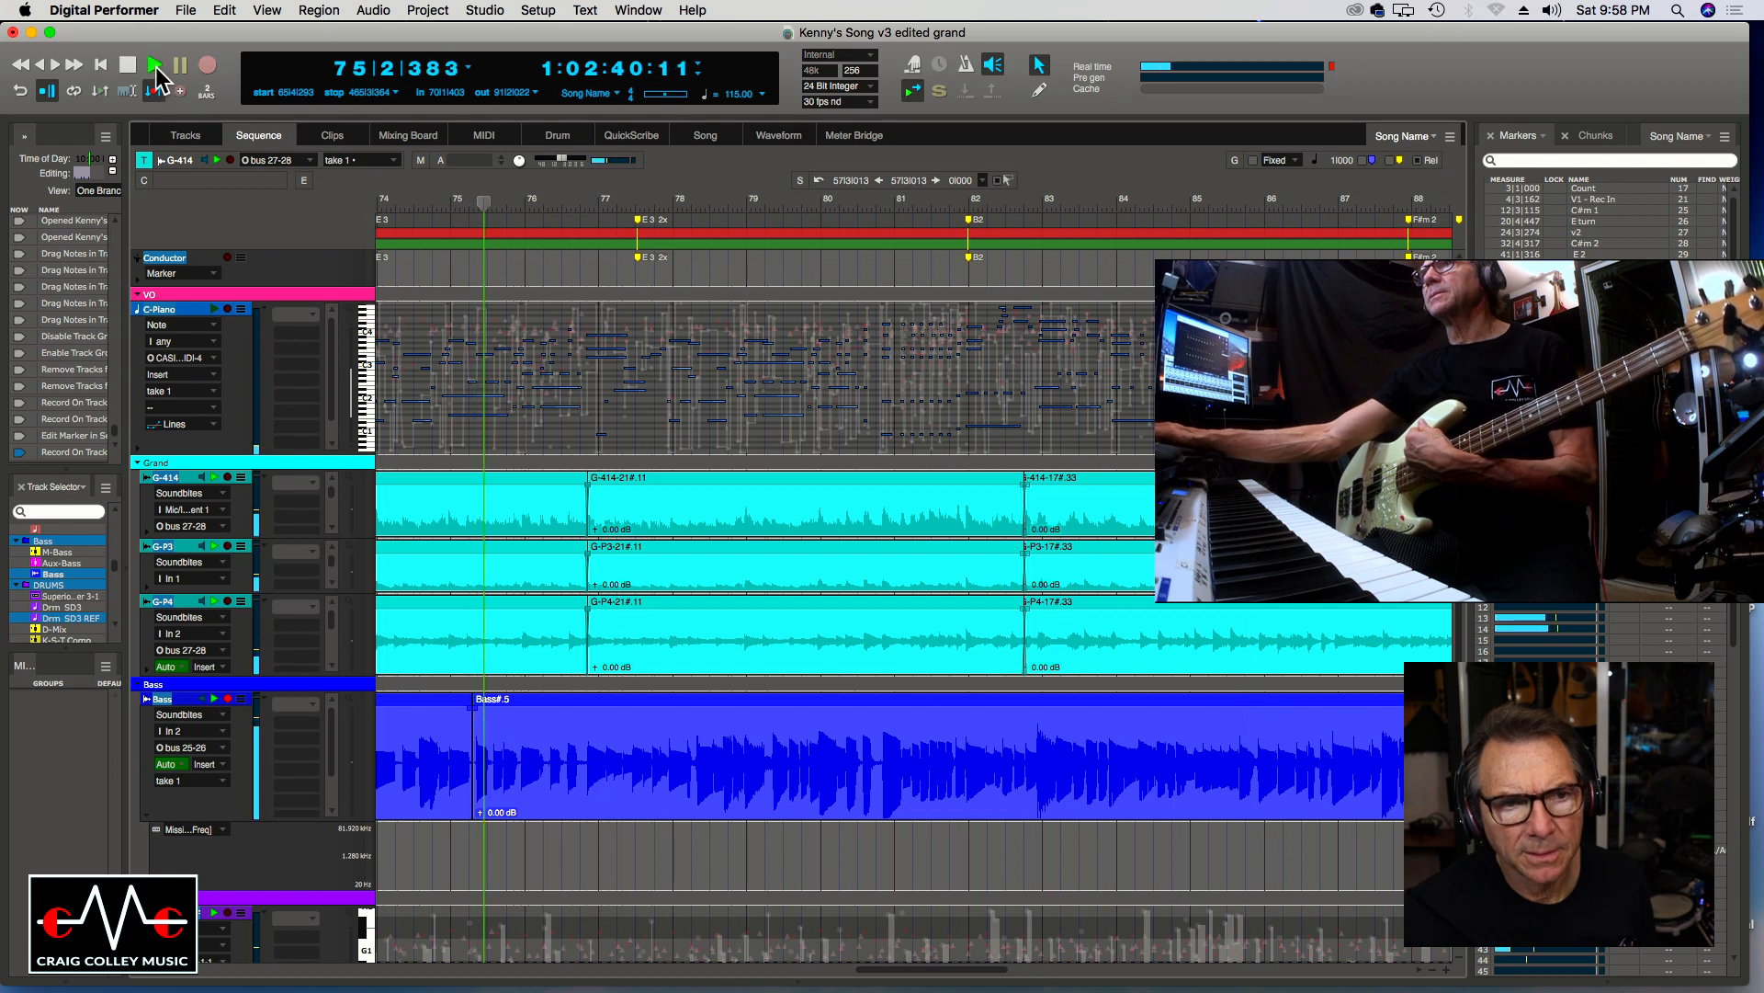
left_click(417, 95)
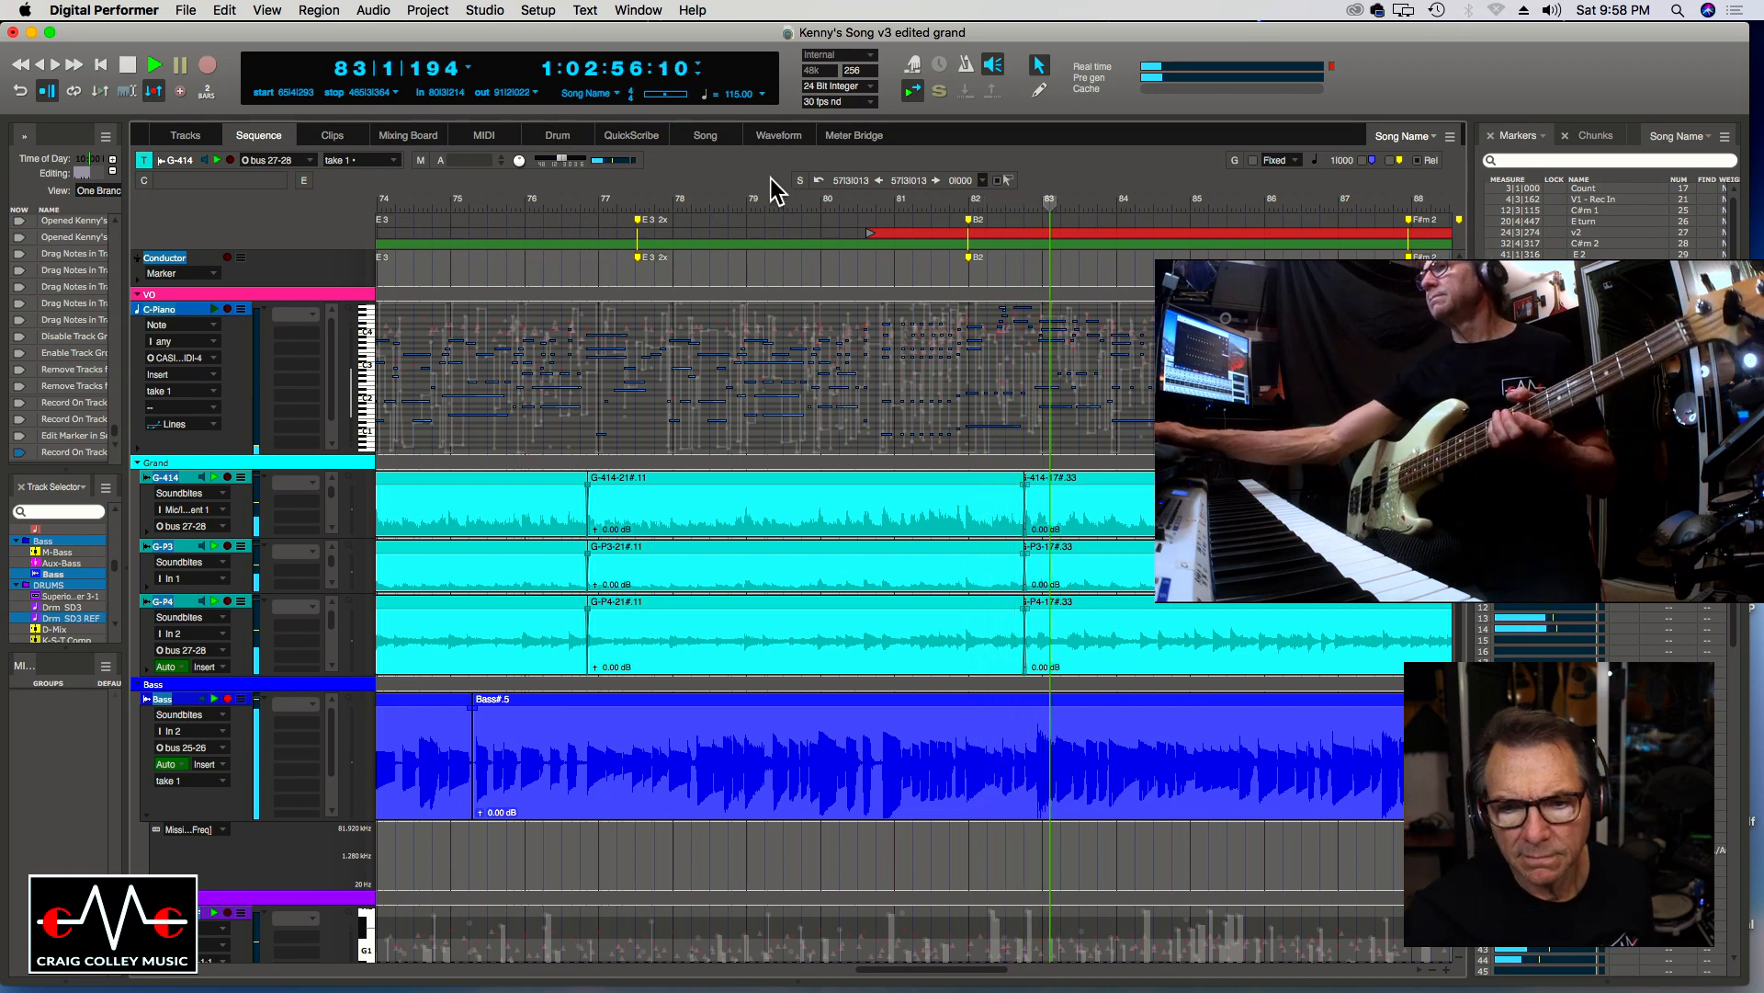
left_click(921, 202)
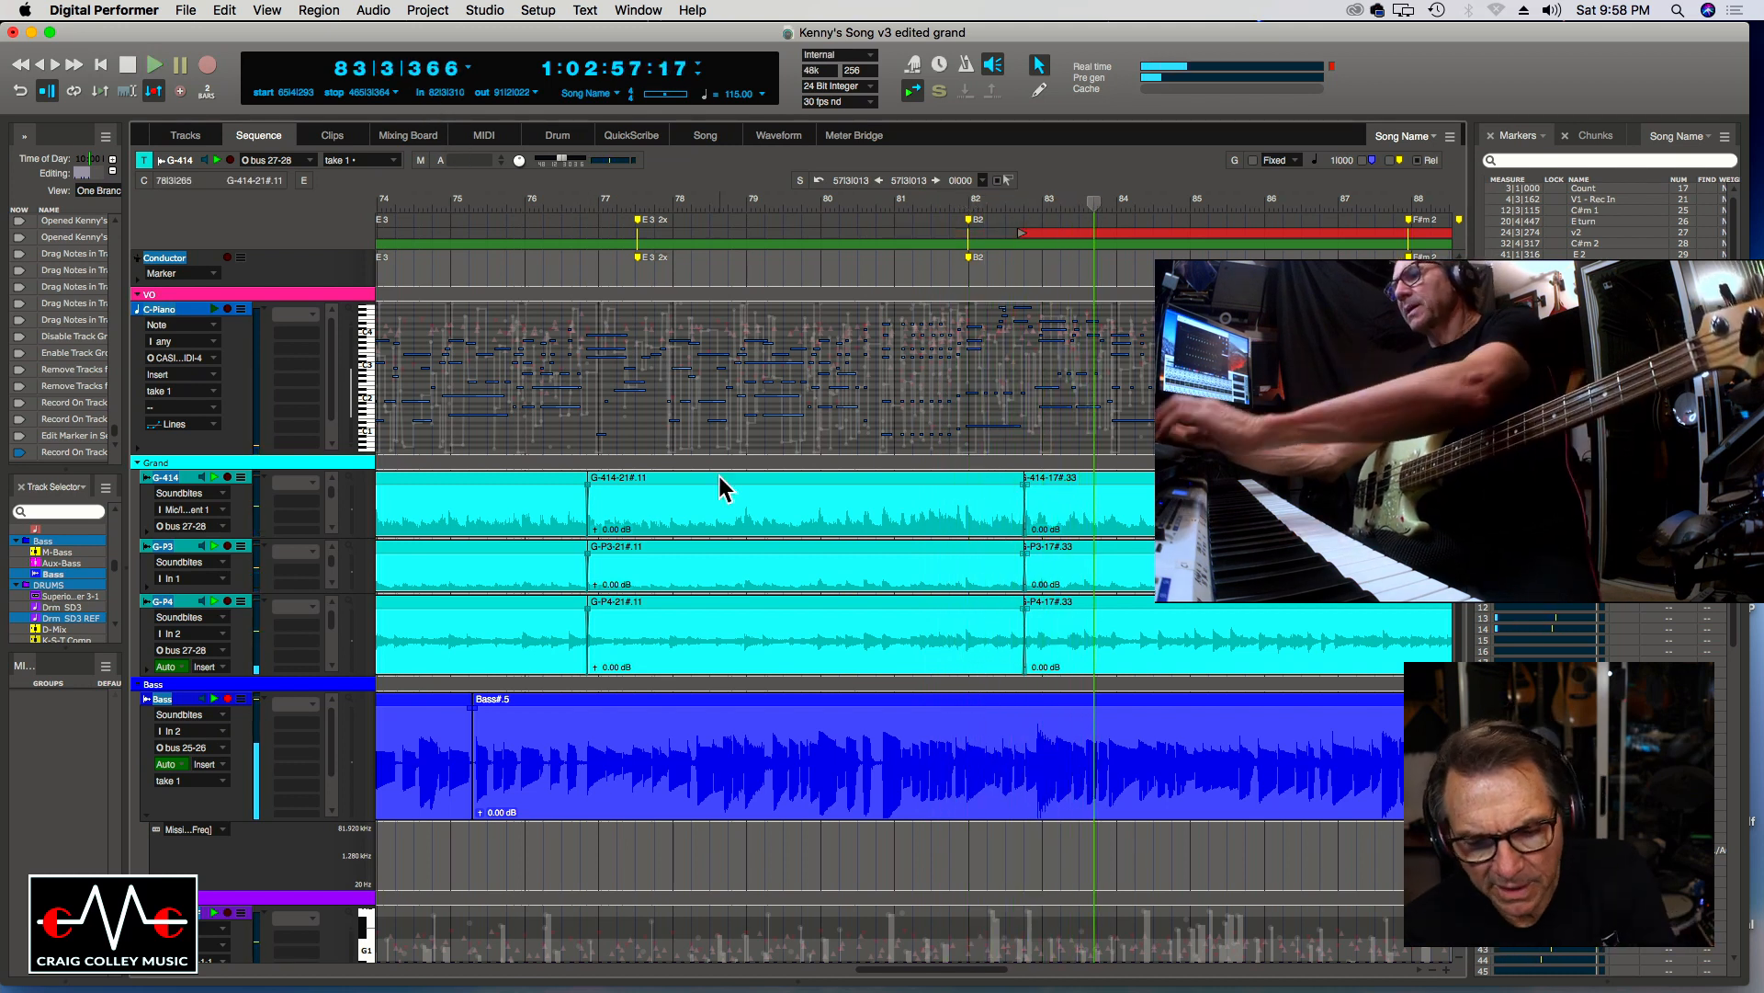
Record a replacement bass part from the punch-in point at 82|3|312, starting playback at 77|3|455 and stopping in measure 87.
key("super+bracketleft")
key("super+bracketleft")
key("super+bracketleft")
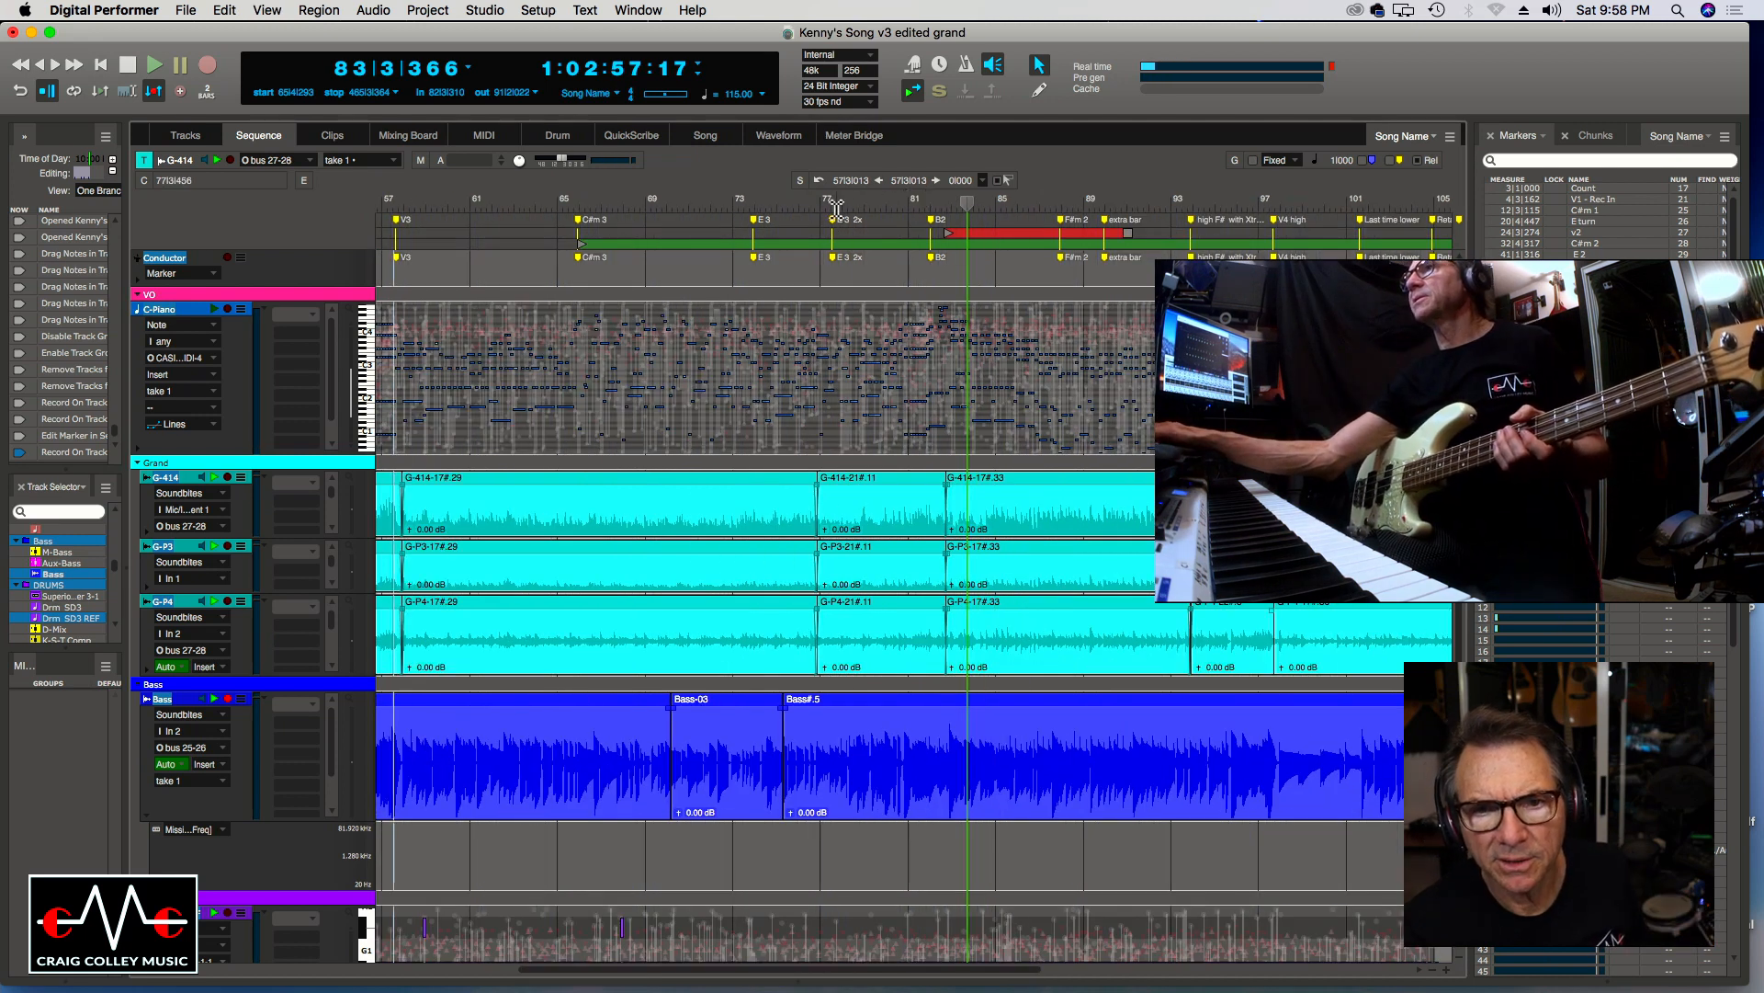
left_click(837, 204)
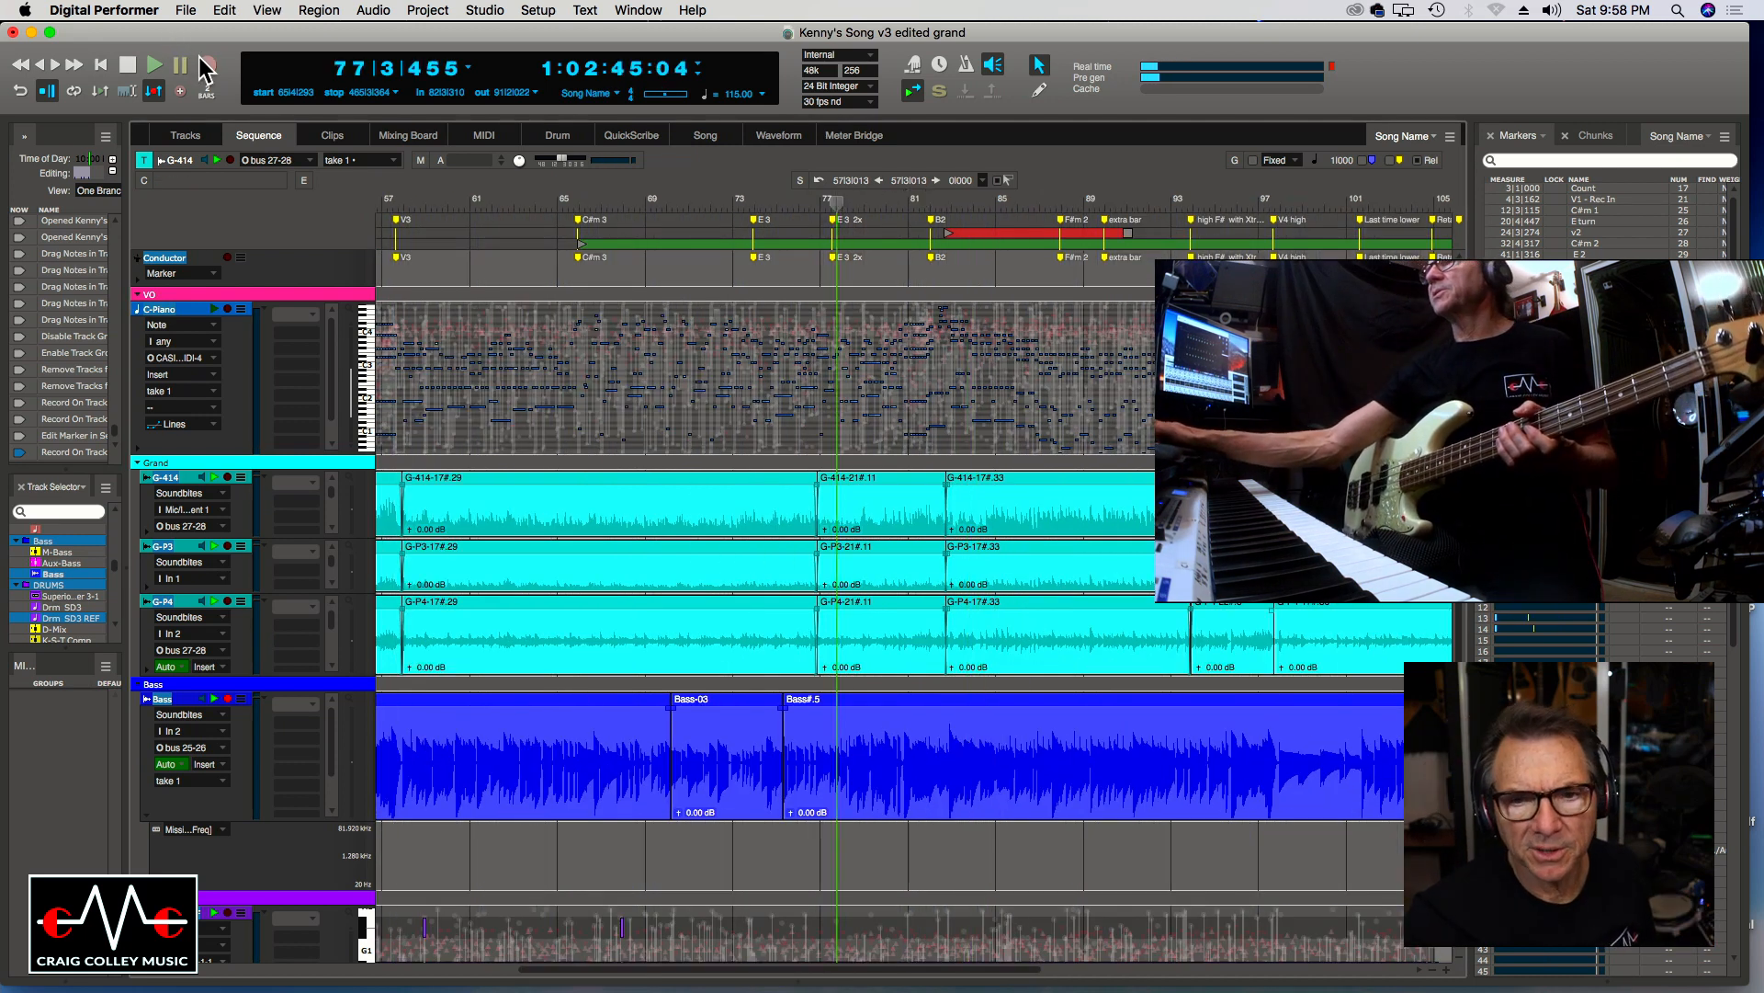
key("super+bracketright")
key("super+bracketright")
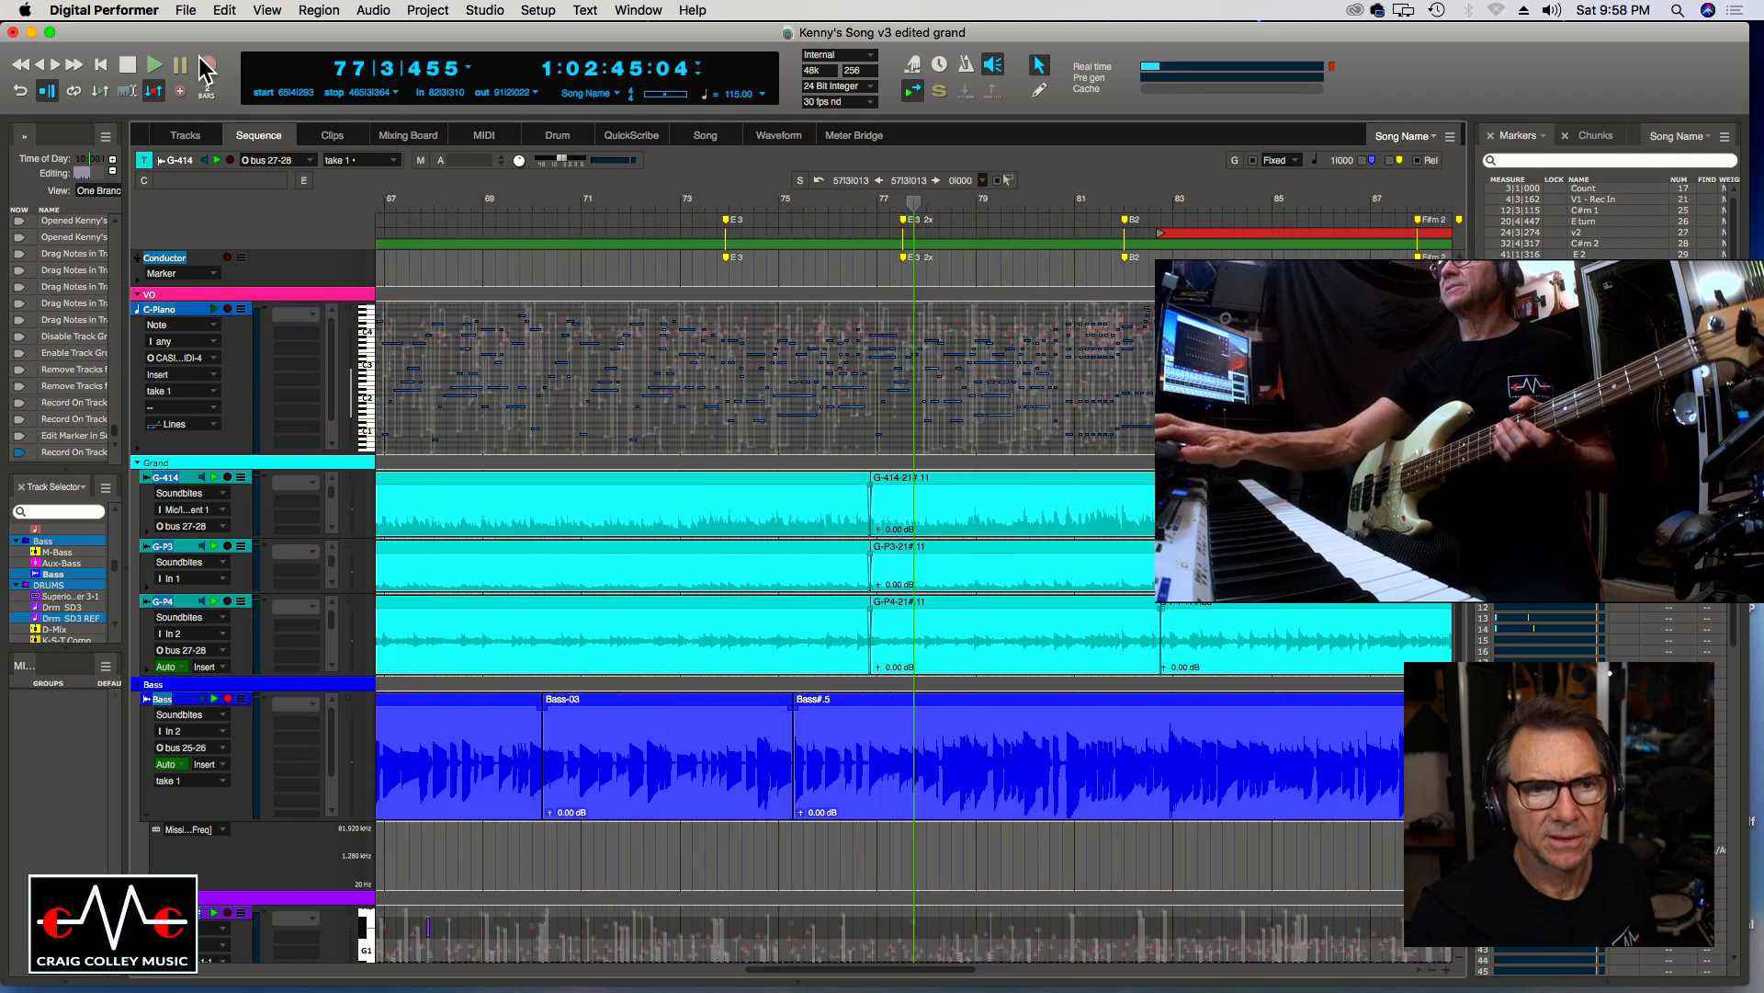
left_click(206, 68)
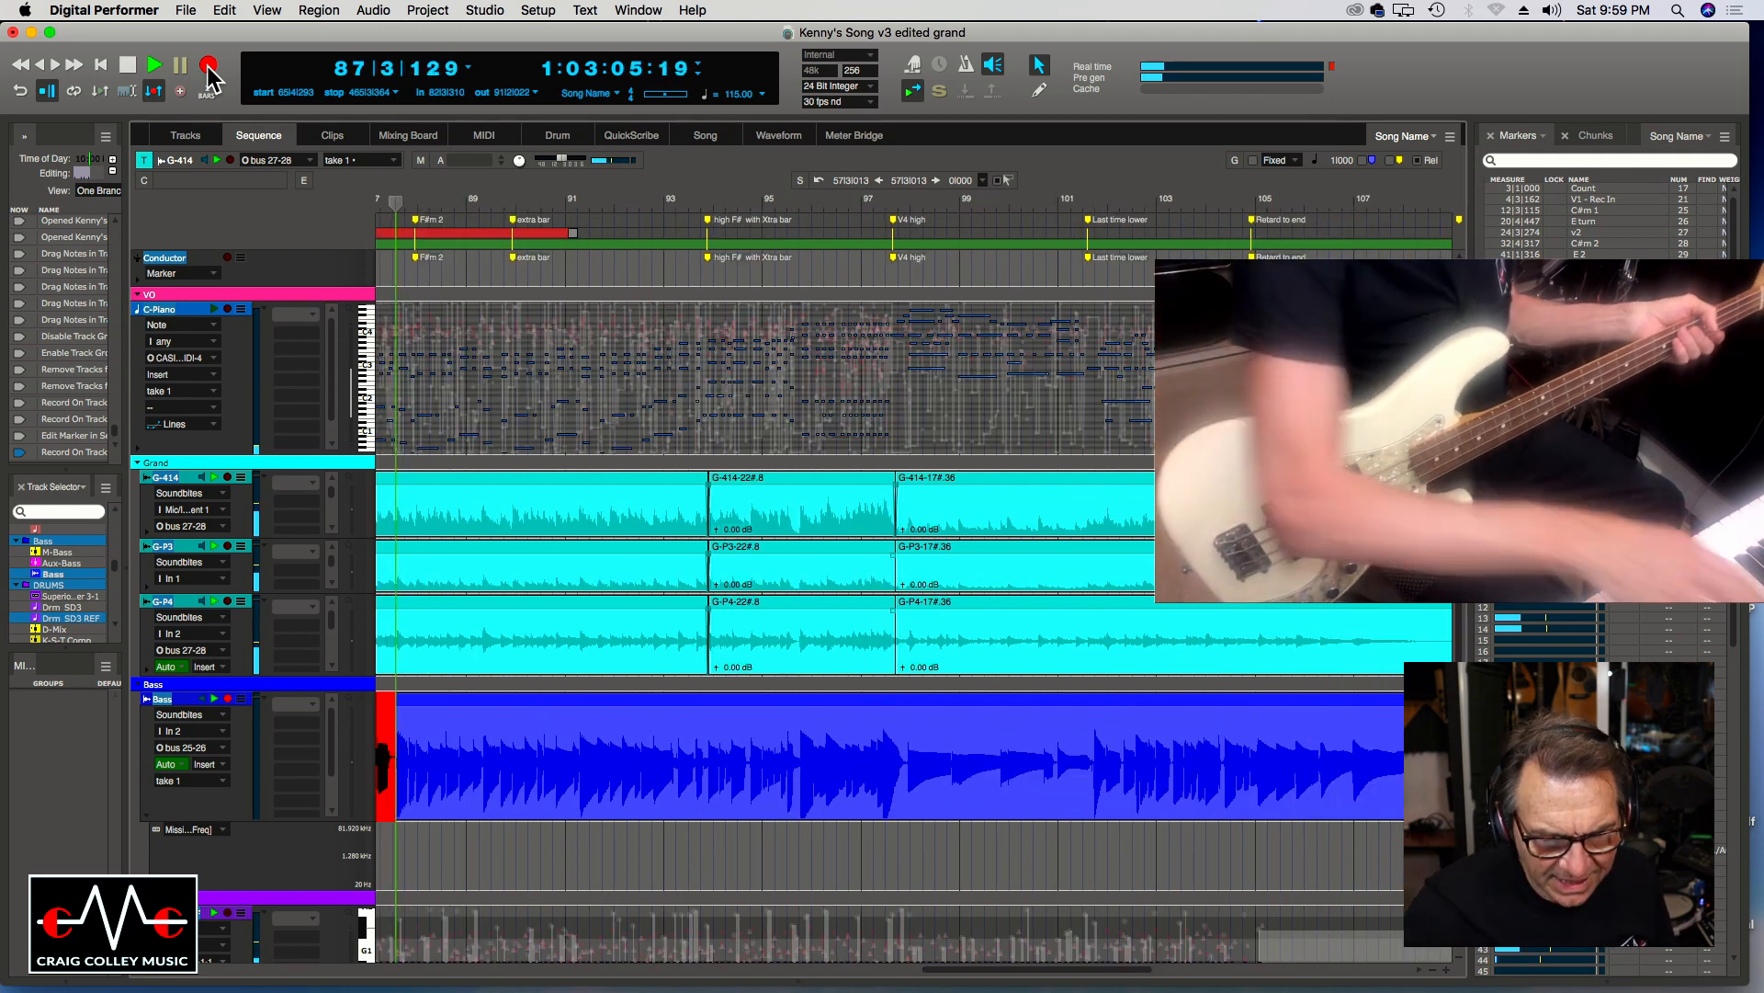
key("space")
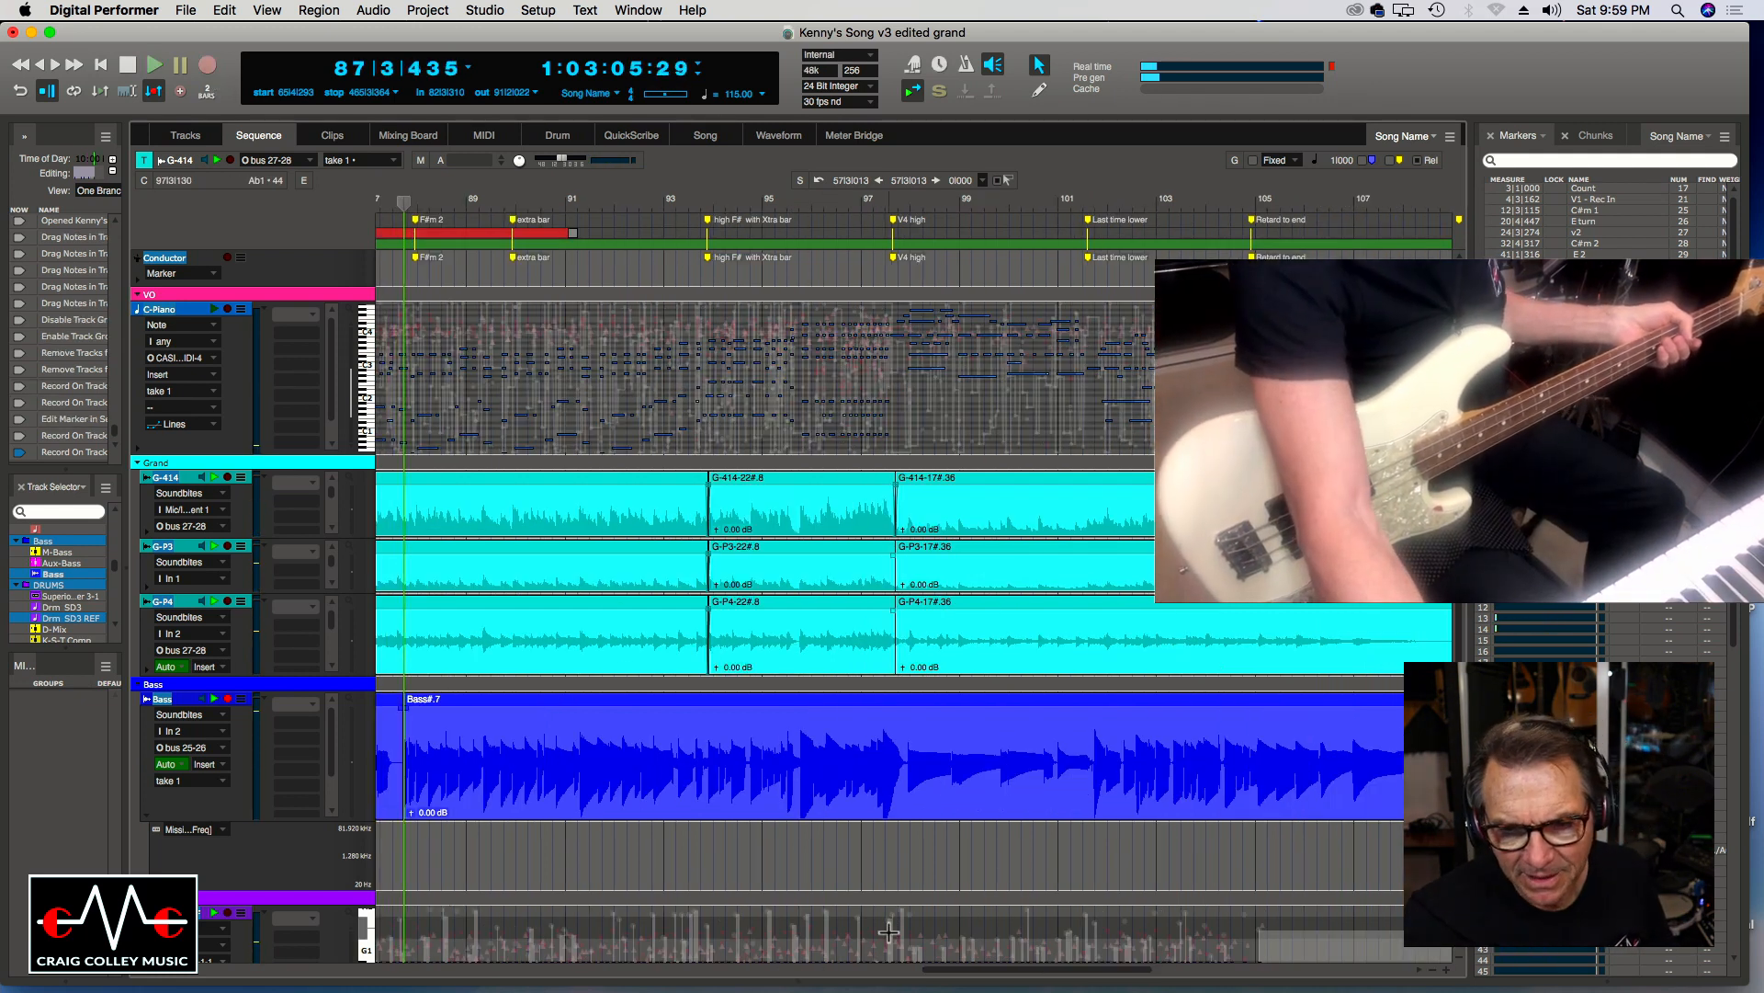
Replay the bass from 85|1|297 and set the punch-in point to 86|2|325 during playback.
left_click_drag(935, 976, 846, 976)
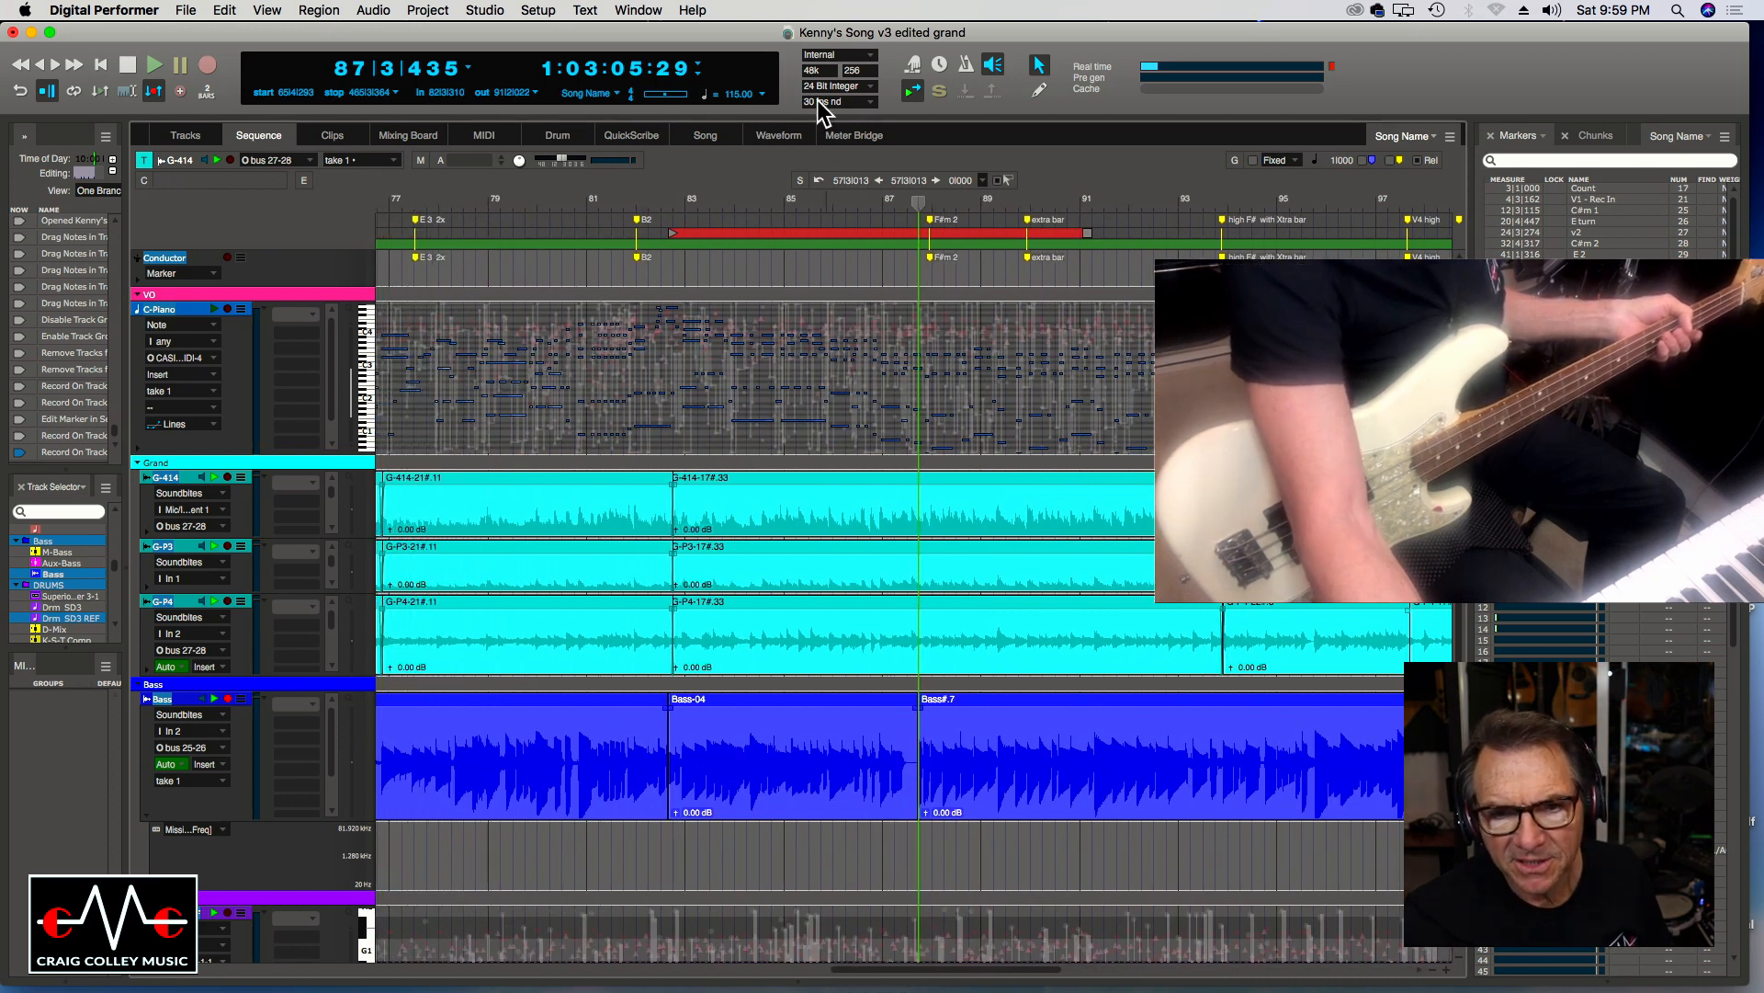
left_click_drag(798, 198, 791, 198)
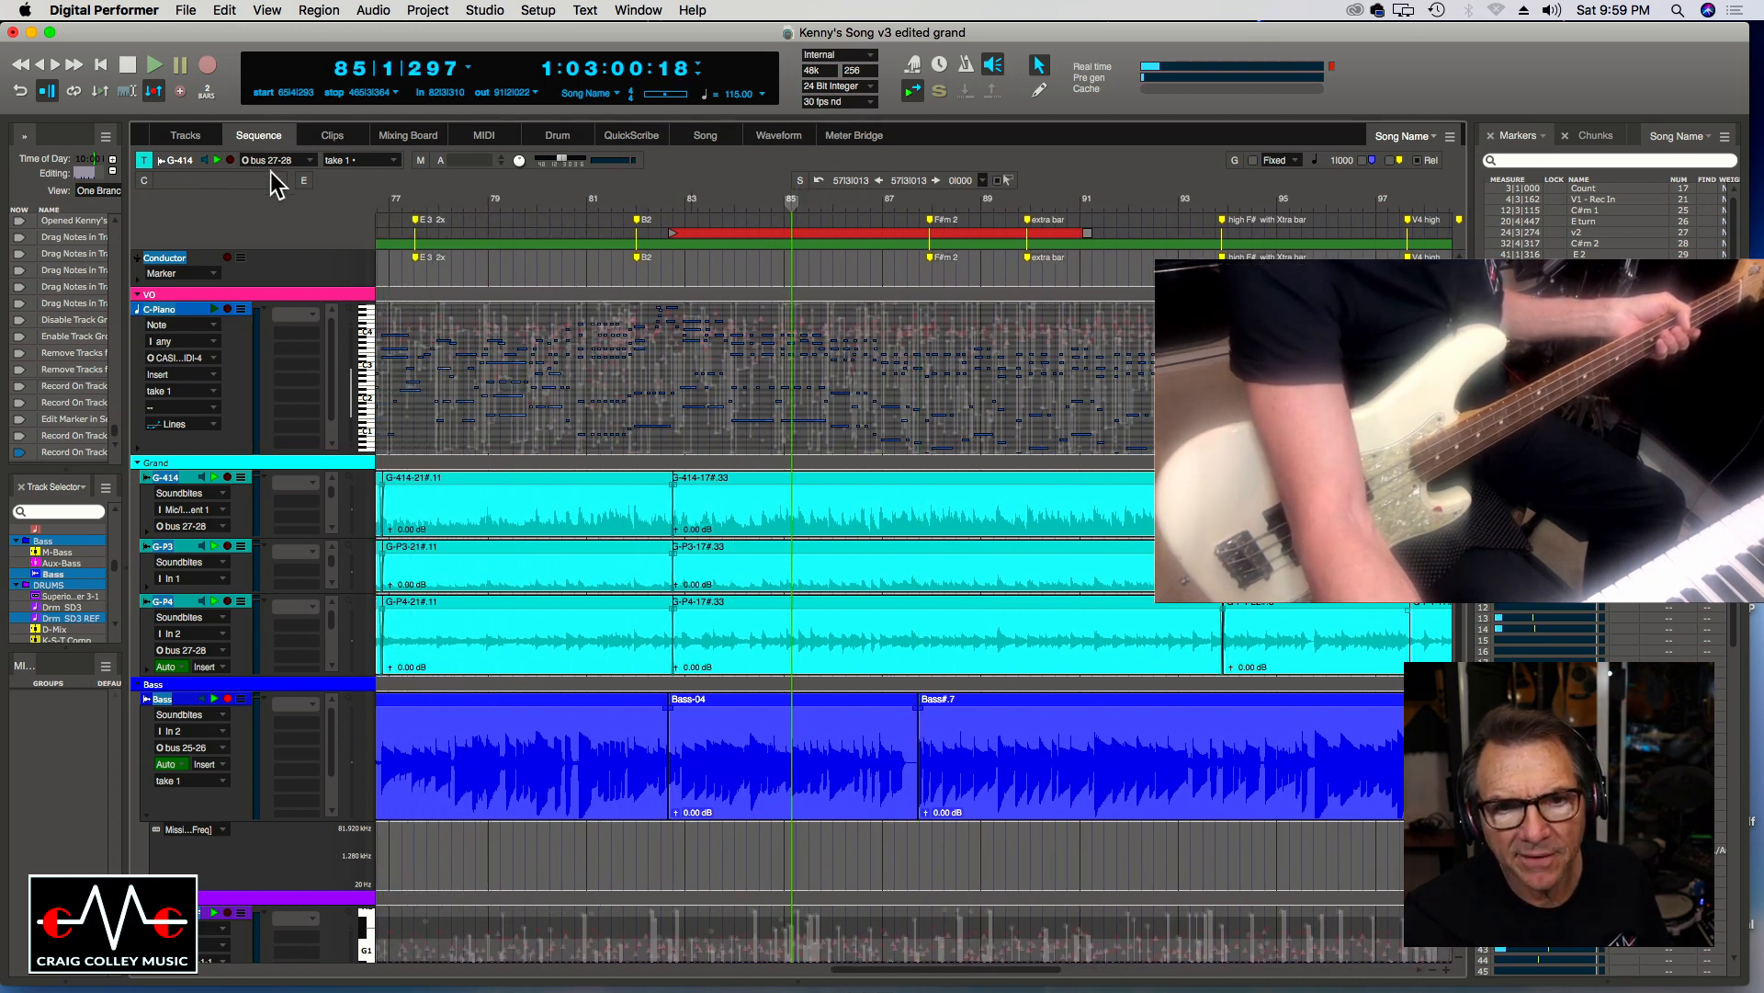
left_click(423, 93)
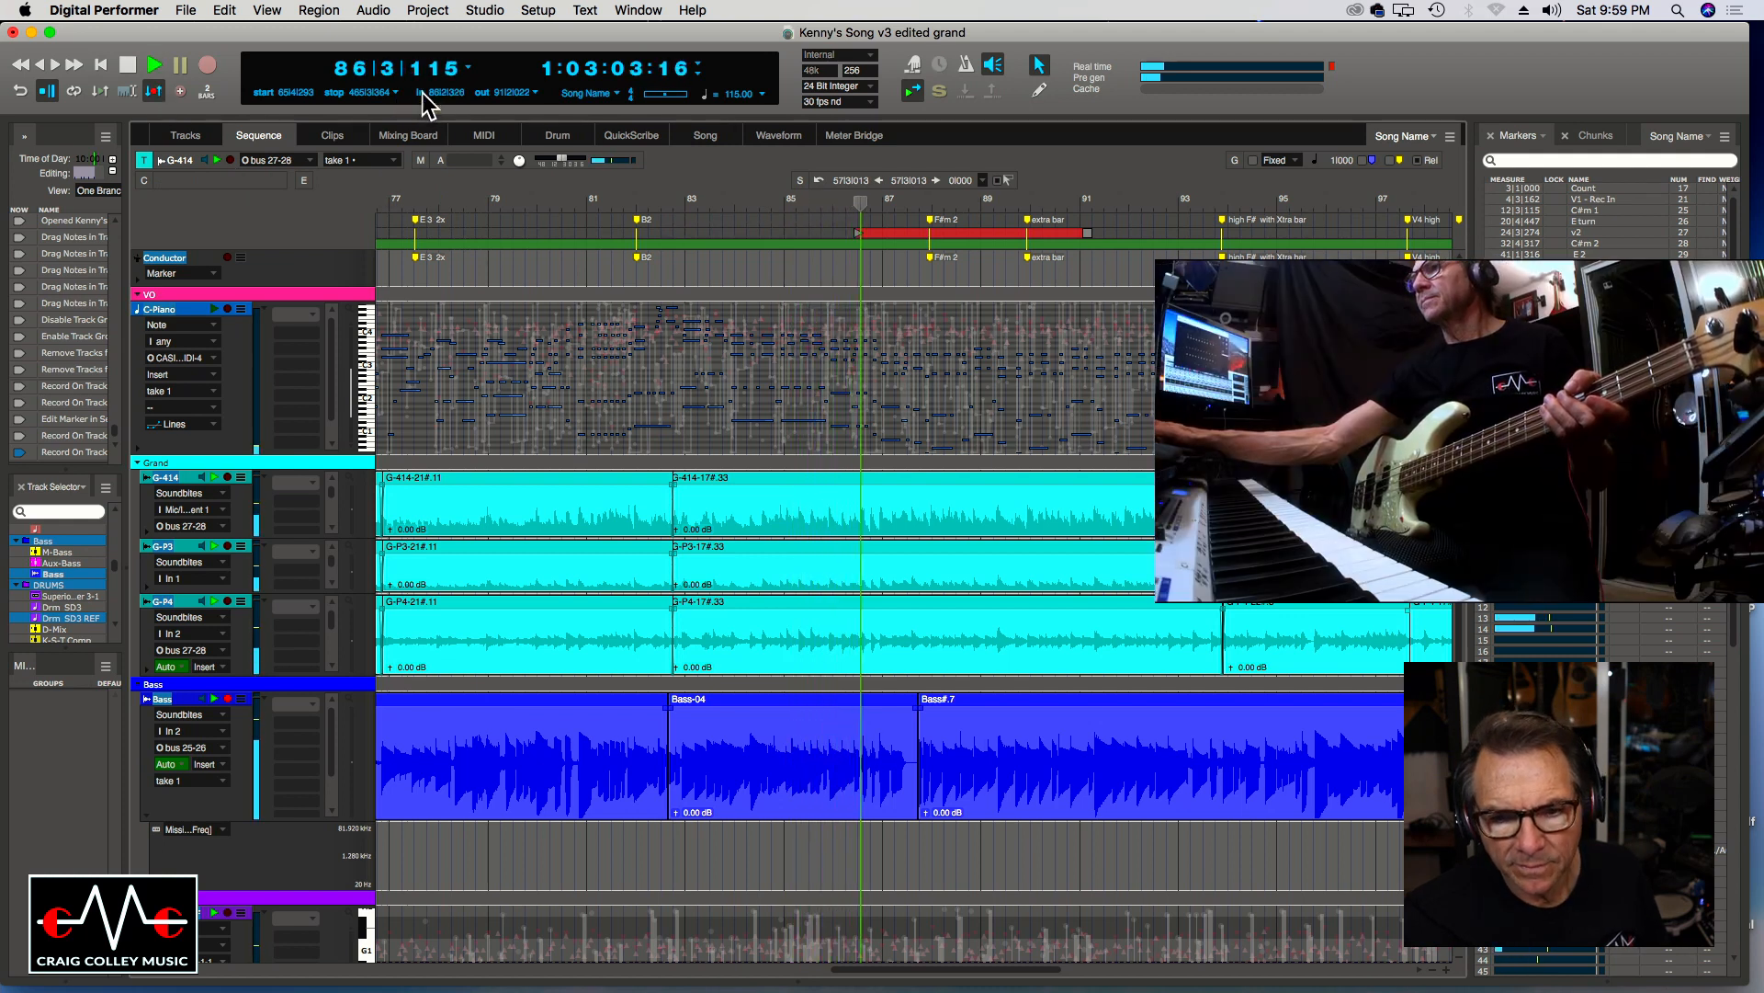
Try a bass punch-in take at 86|2|325, starting playback at 83|4|264 and stopping in measure 87.
left_click(736, 204)
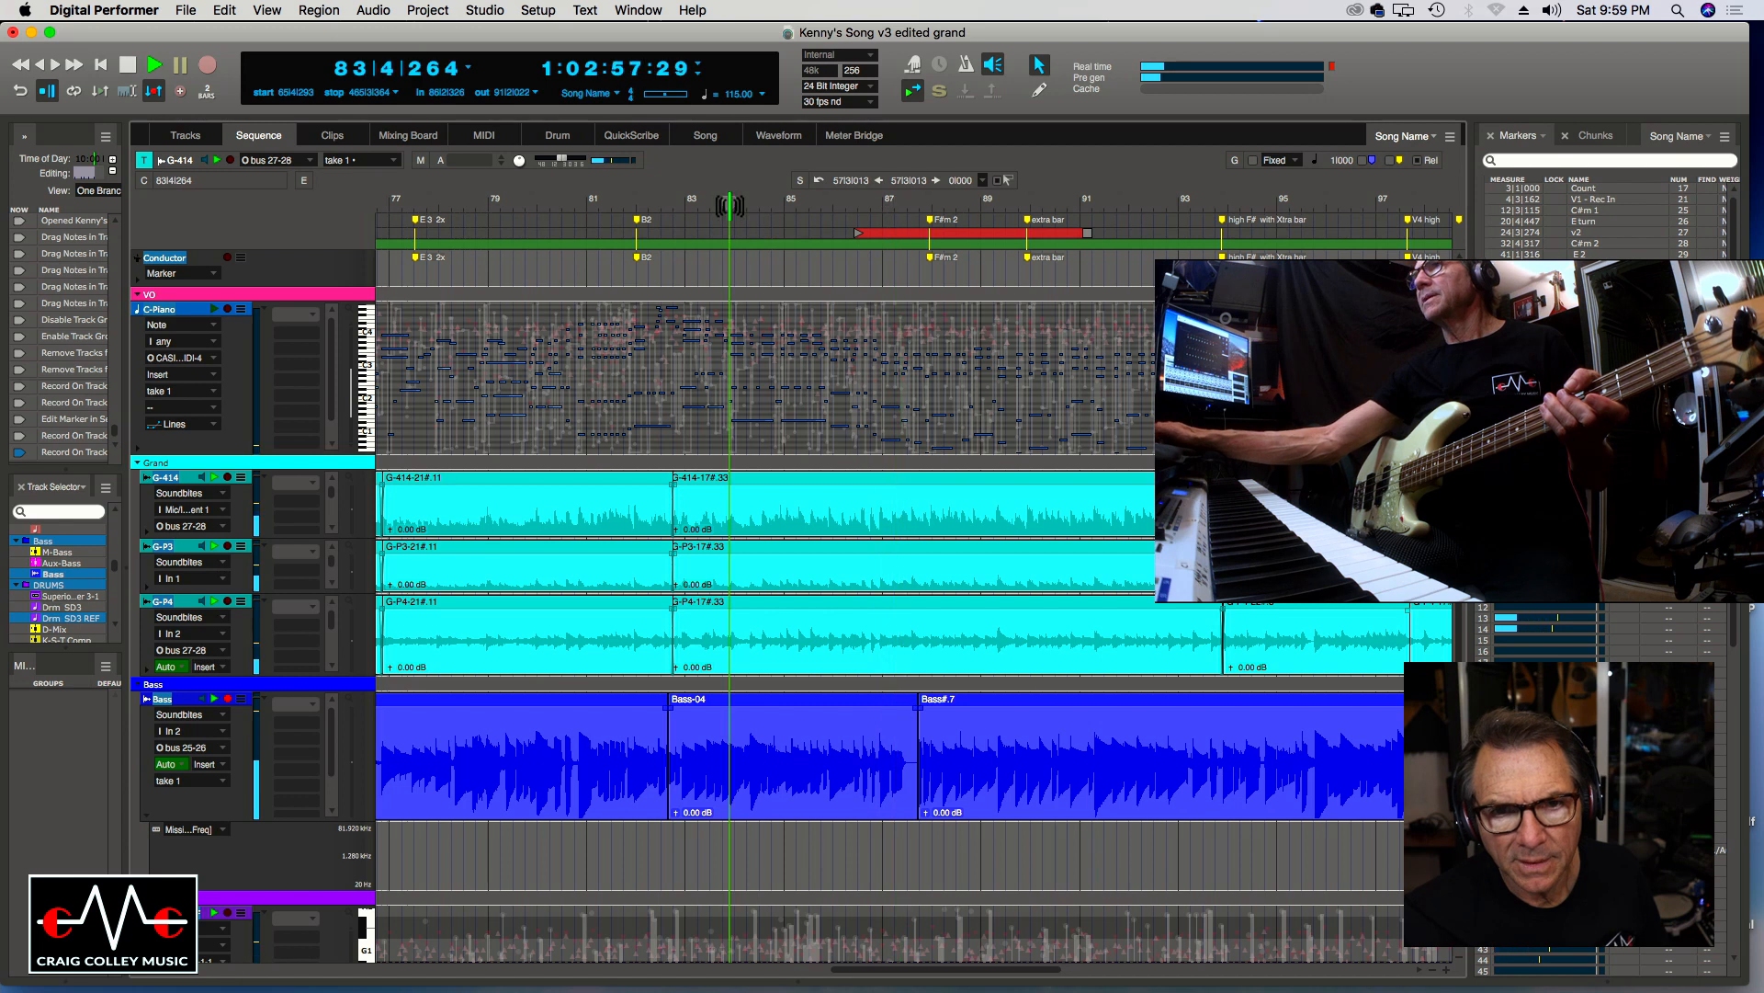
left_click(207, 61)
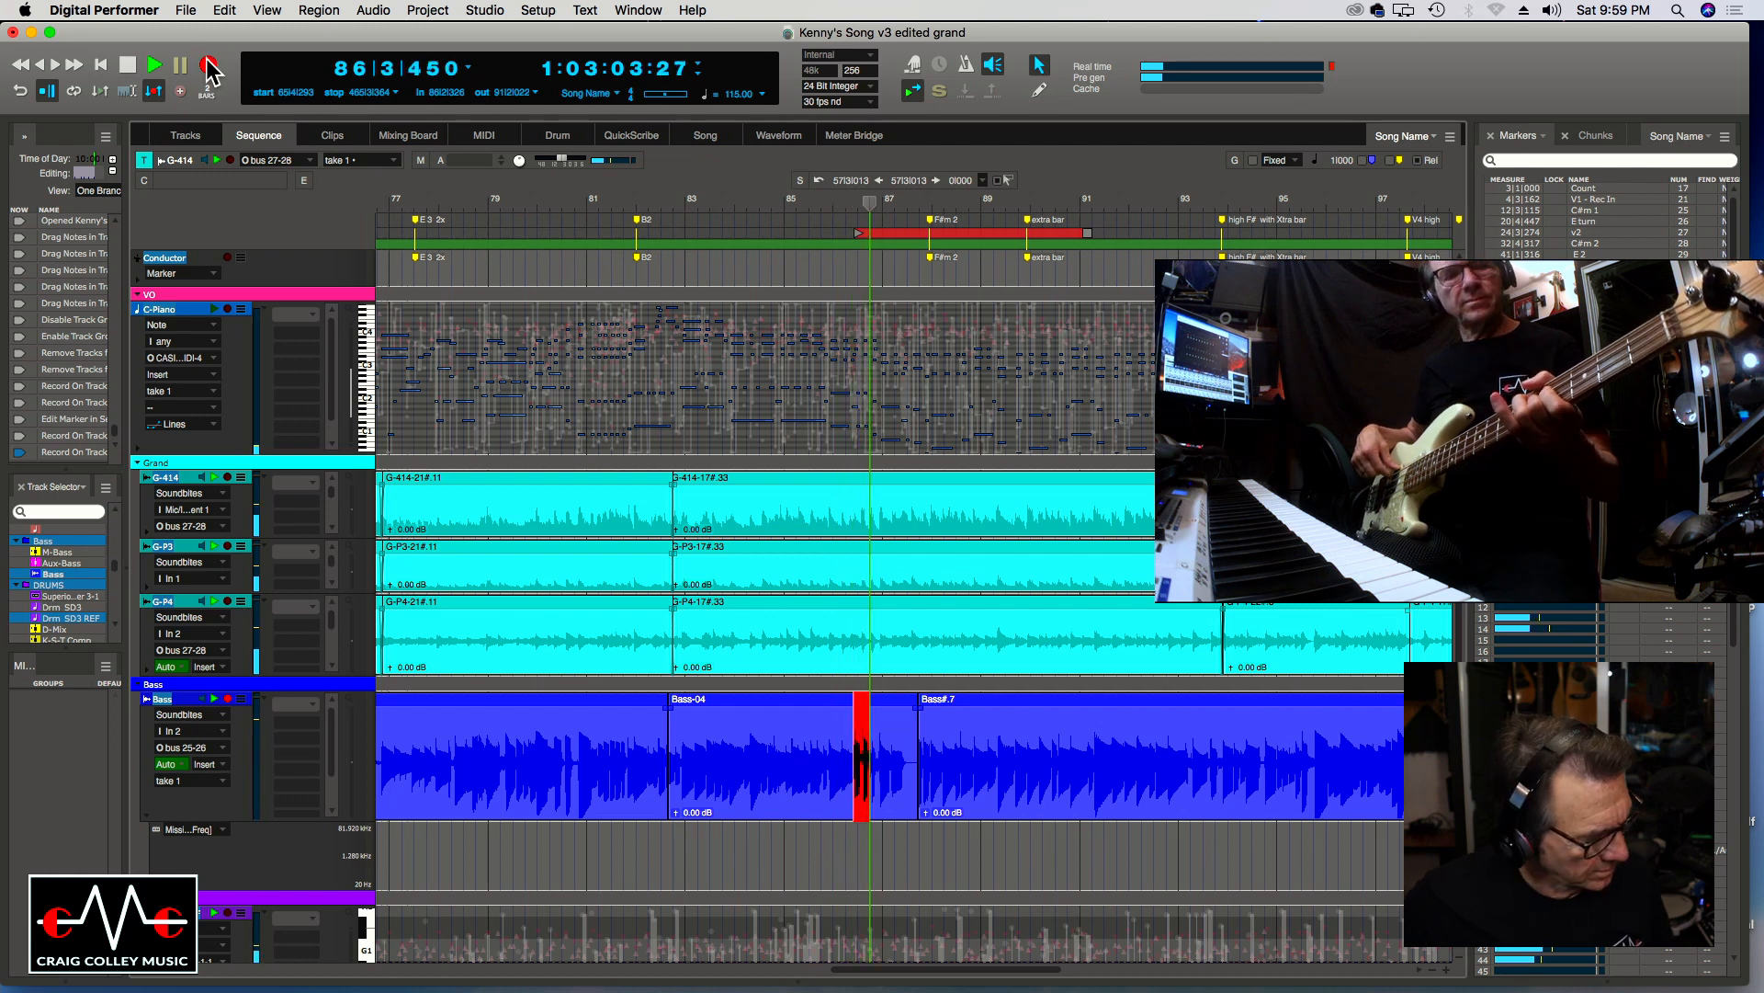
left_click(209, 64)
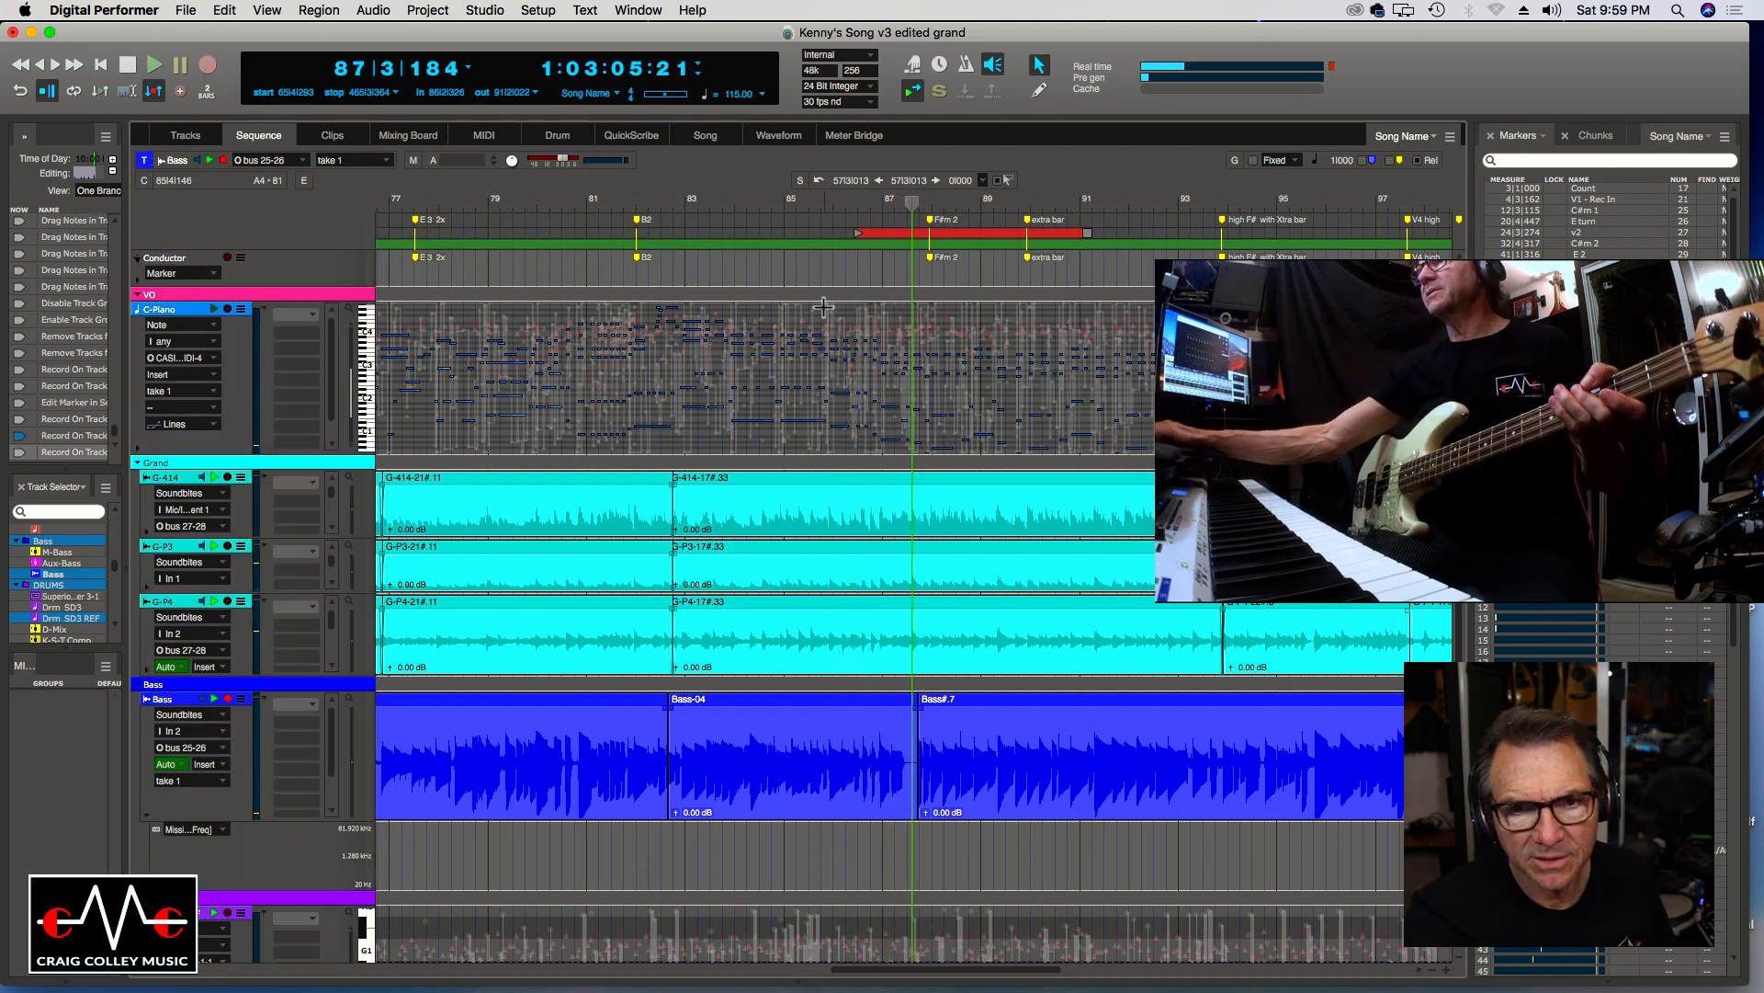
Try another bass take from about 83|4 into measure 91, undo it, and move the punch-in point back to about 85|3.
left_click(725, 204)
key("3")
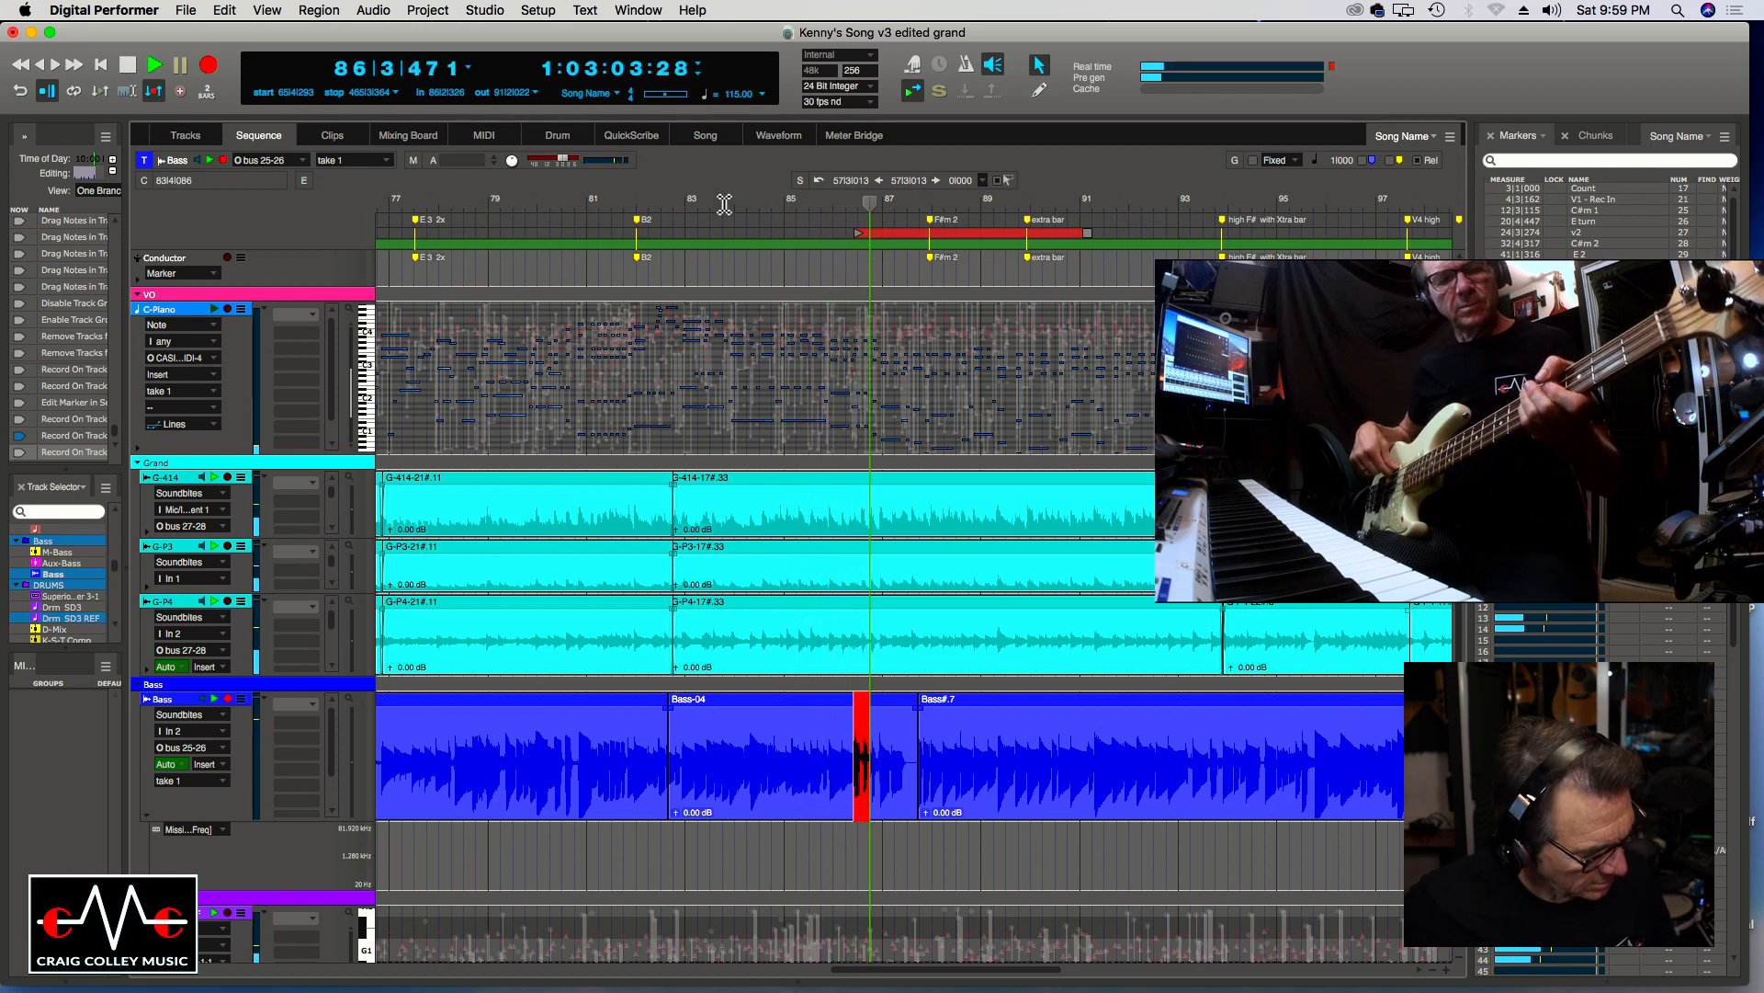
key("space")
key("super+z")
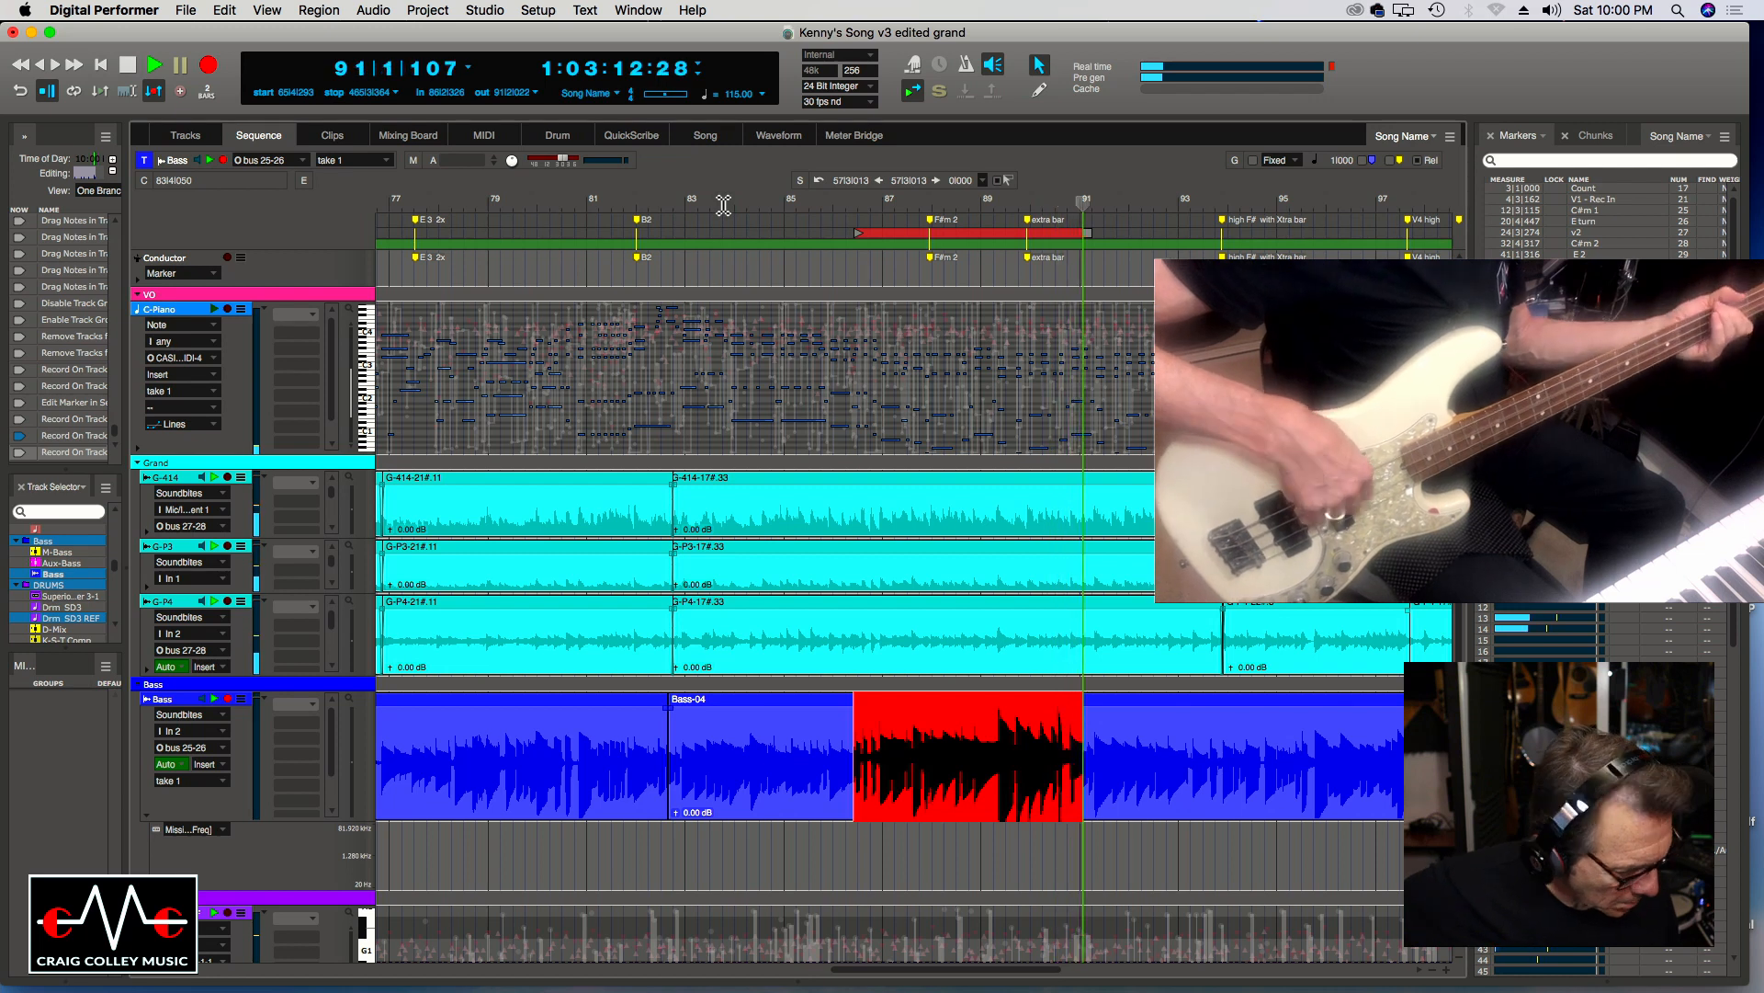
key("super+z")
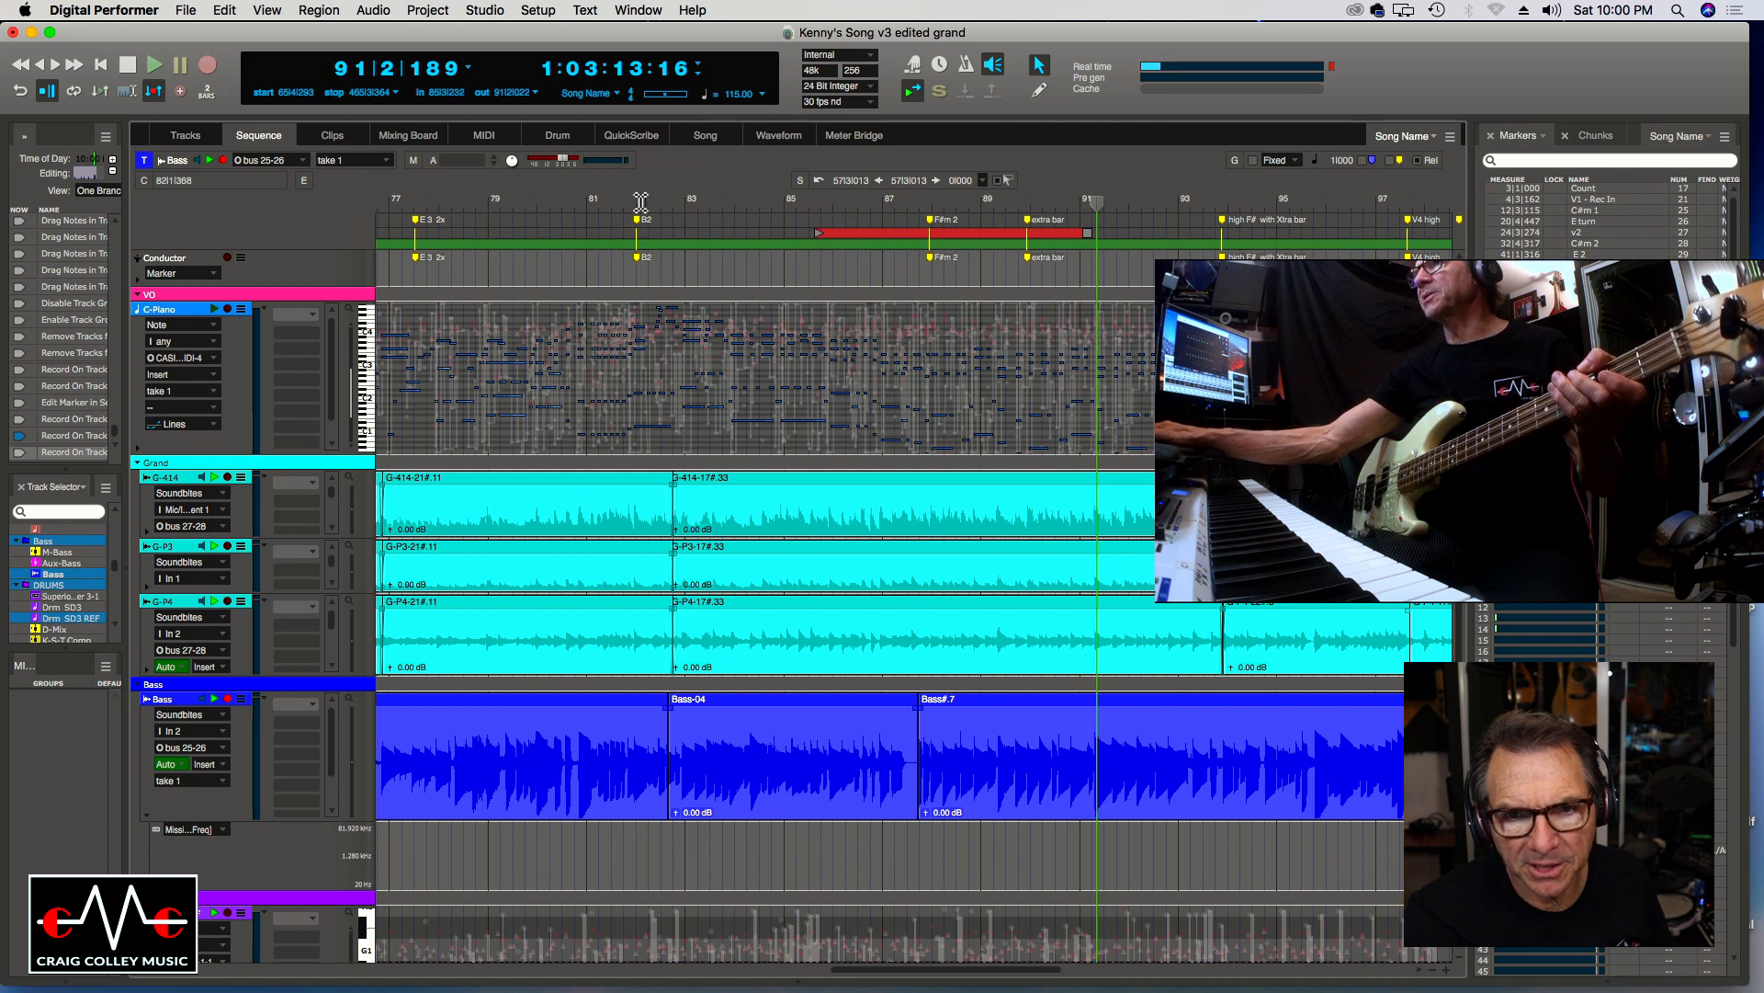
Record the bass between about 85|3 and 91|2|022, abandoning a take started at 82|4|001 and restarting from 83|3|458.
left_click(674, 203)
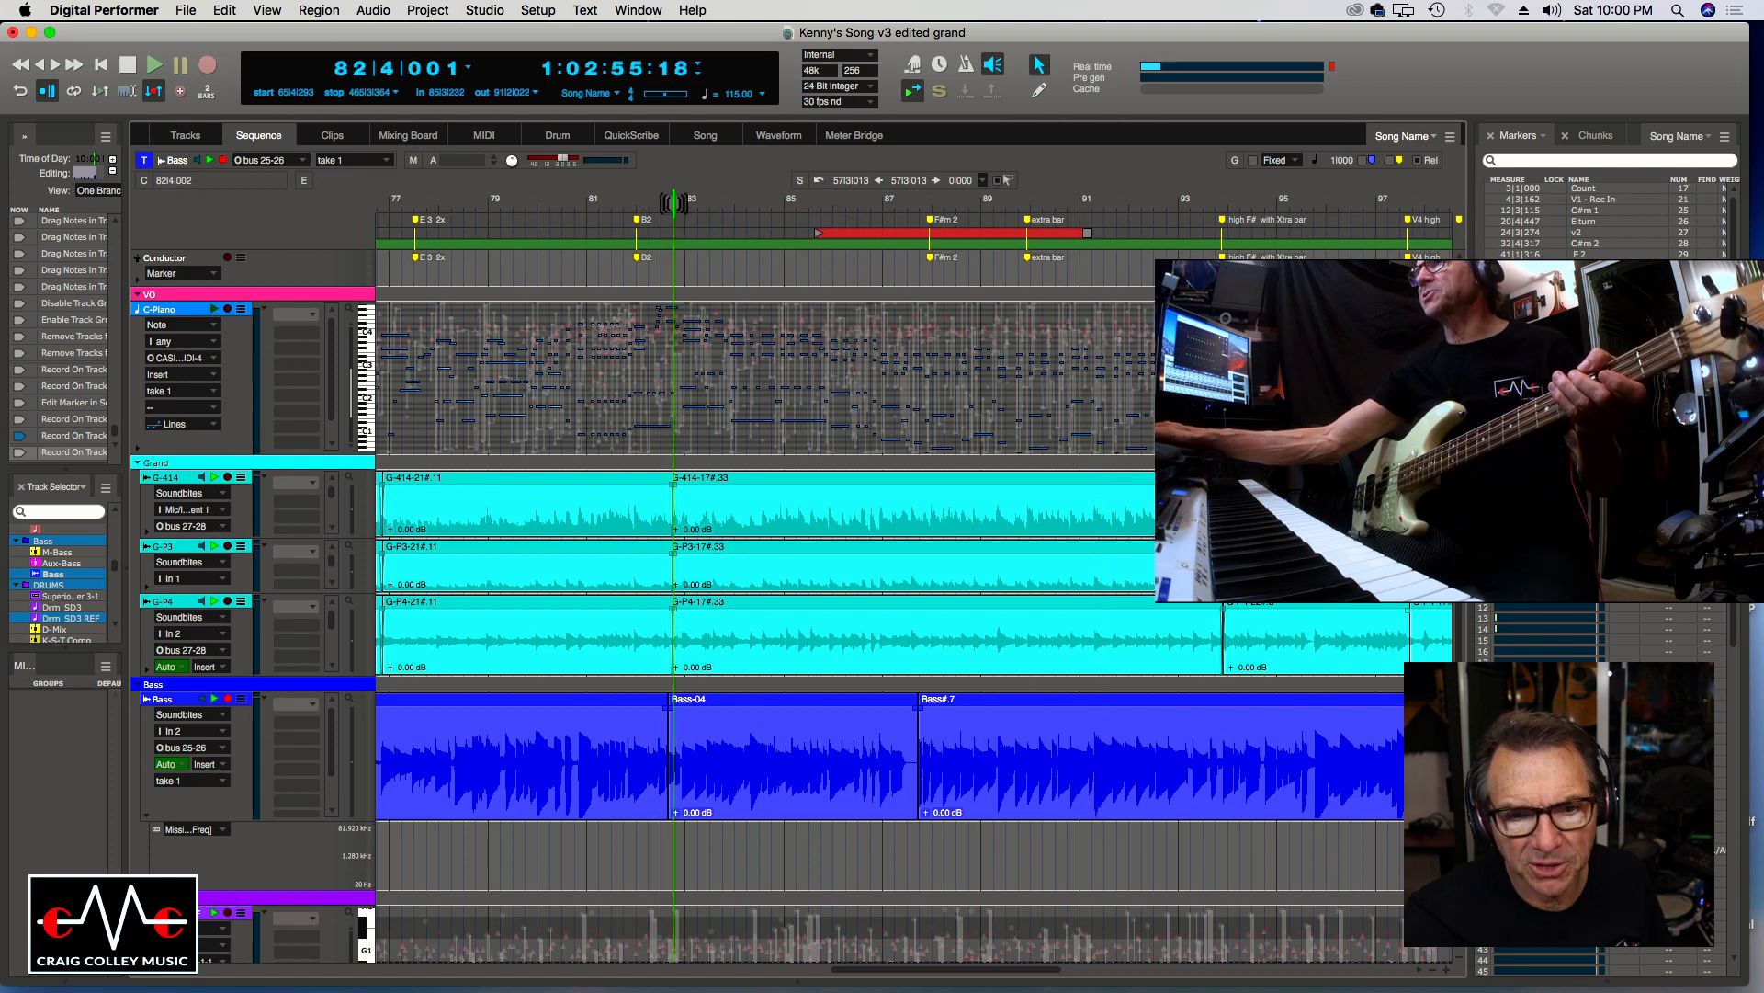
left_click(208, 66)
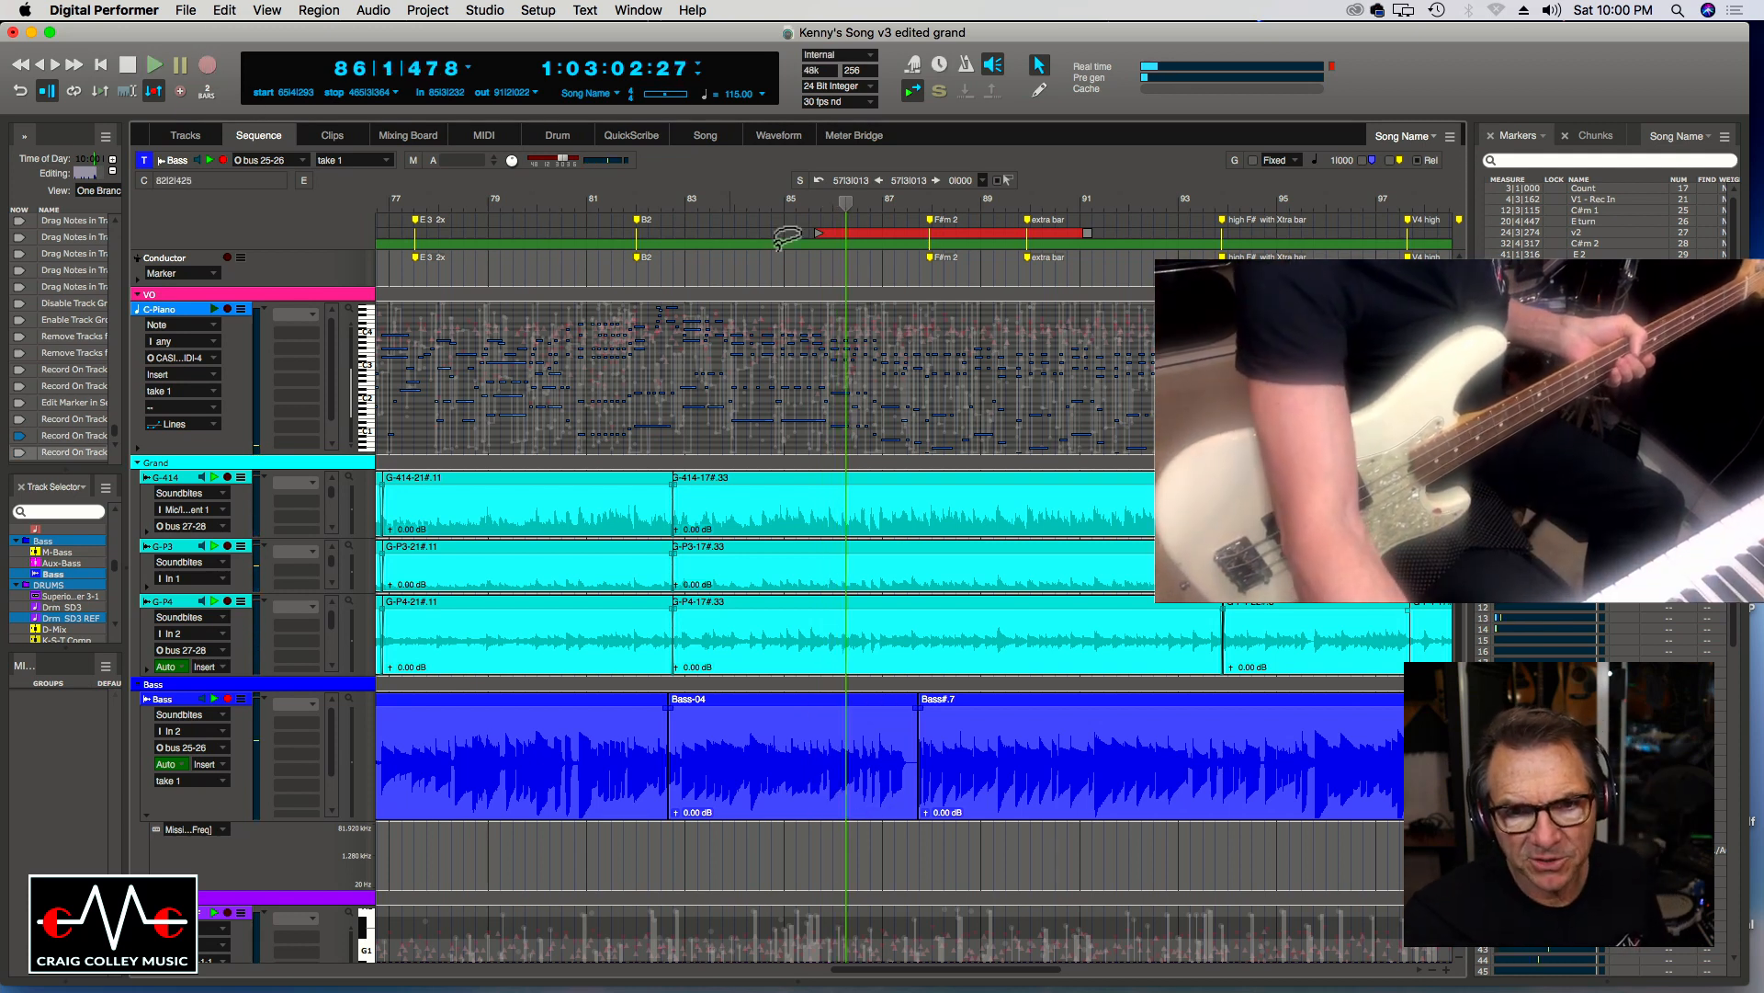
left_click(723, 207)
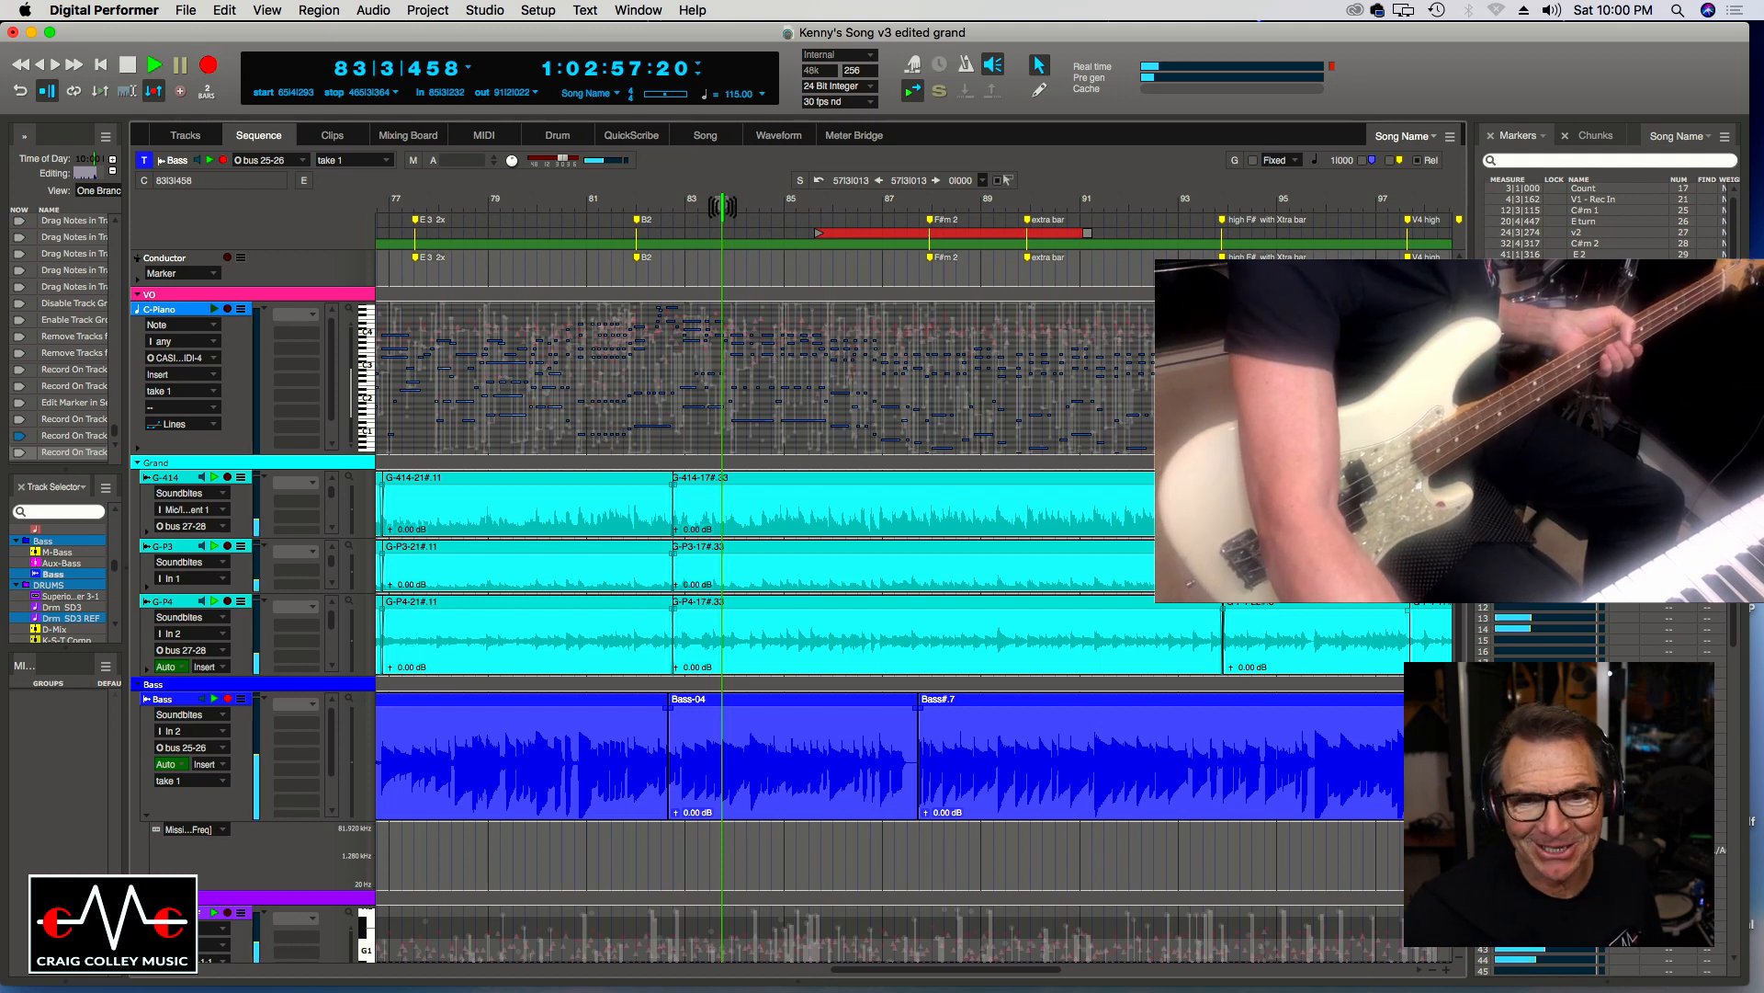
key("space")
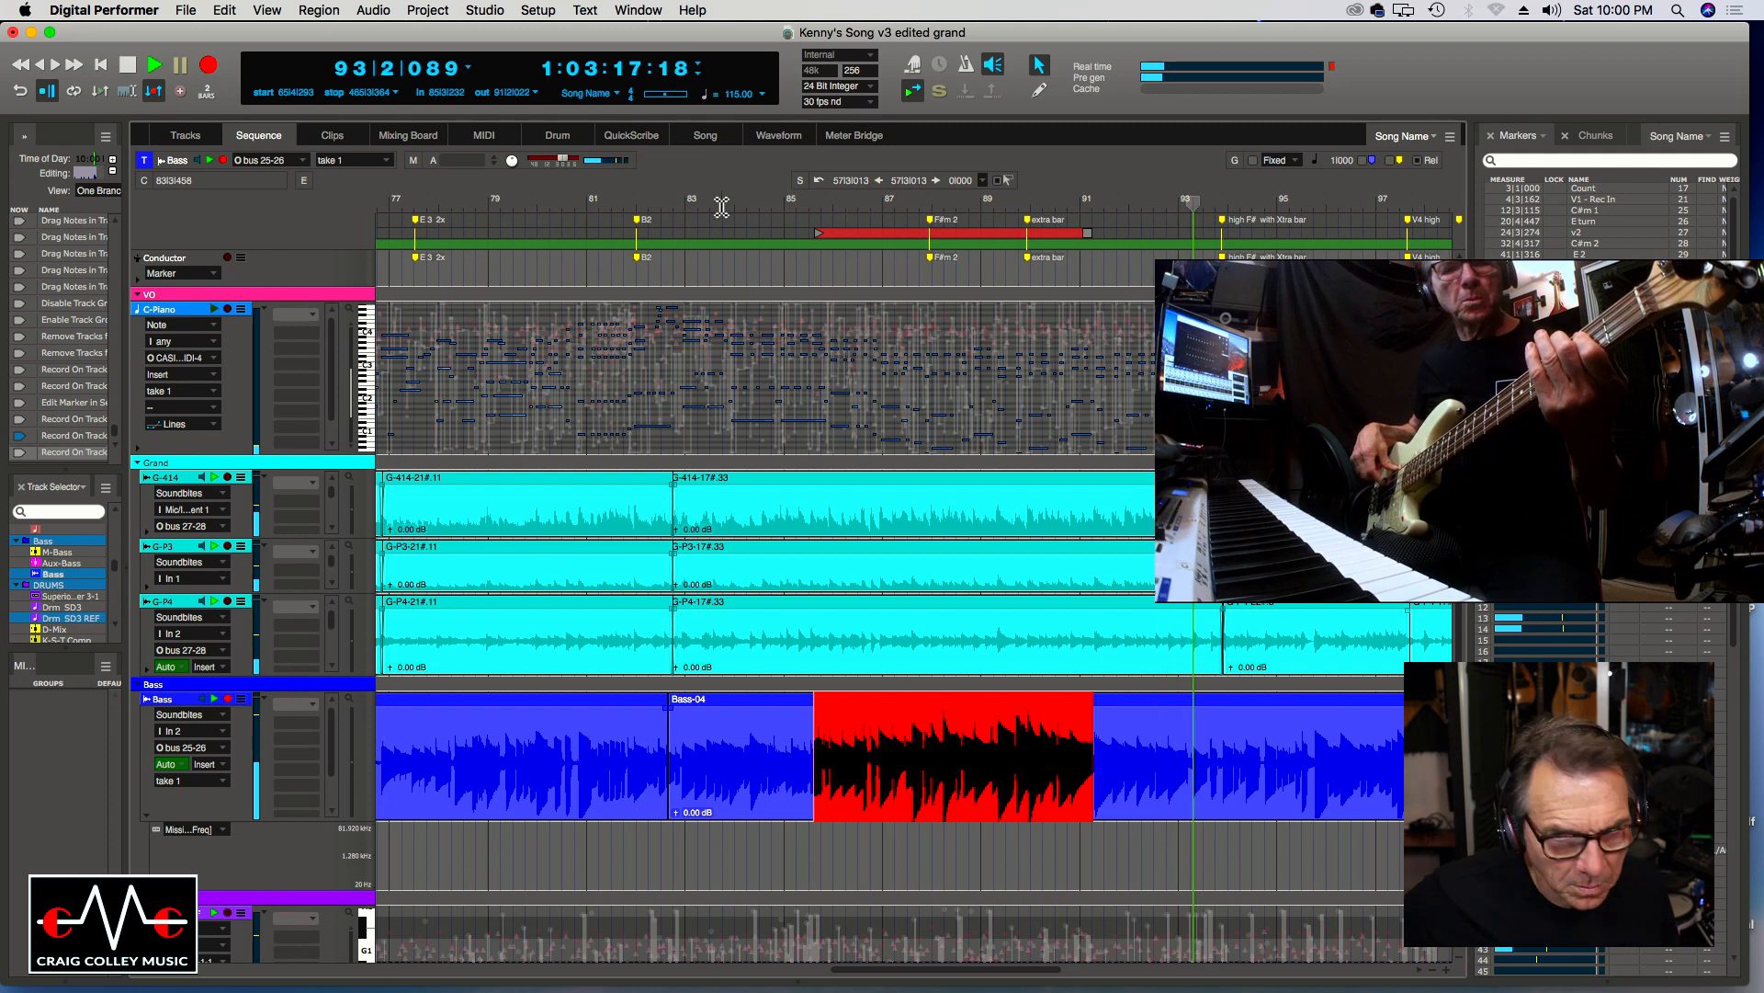
key("space")
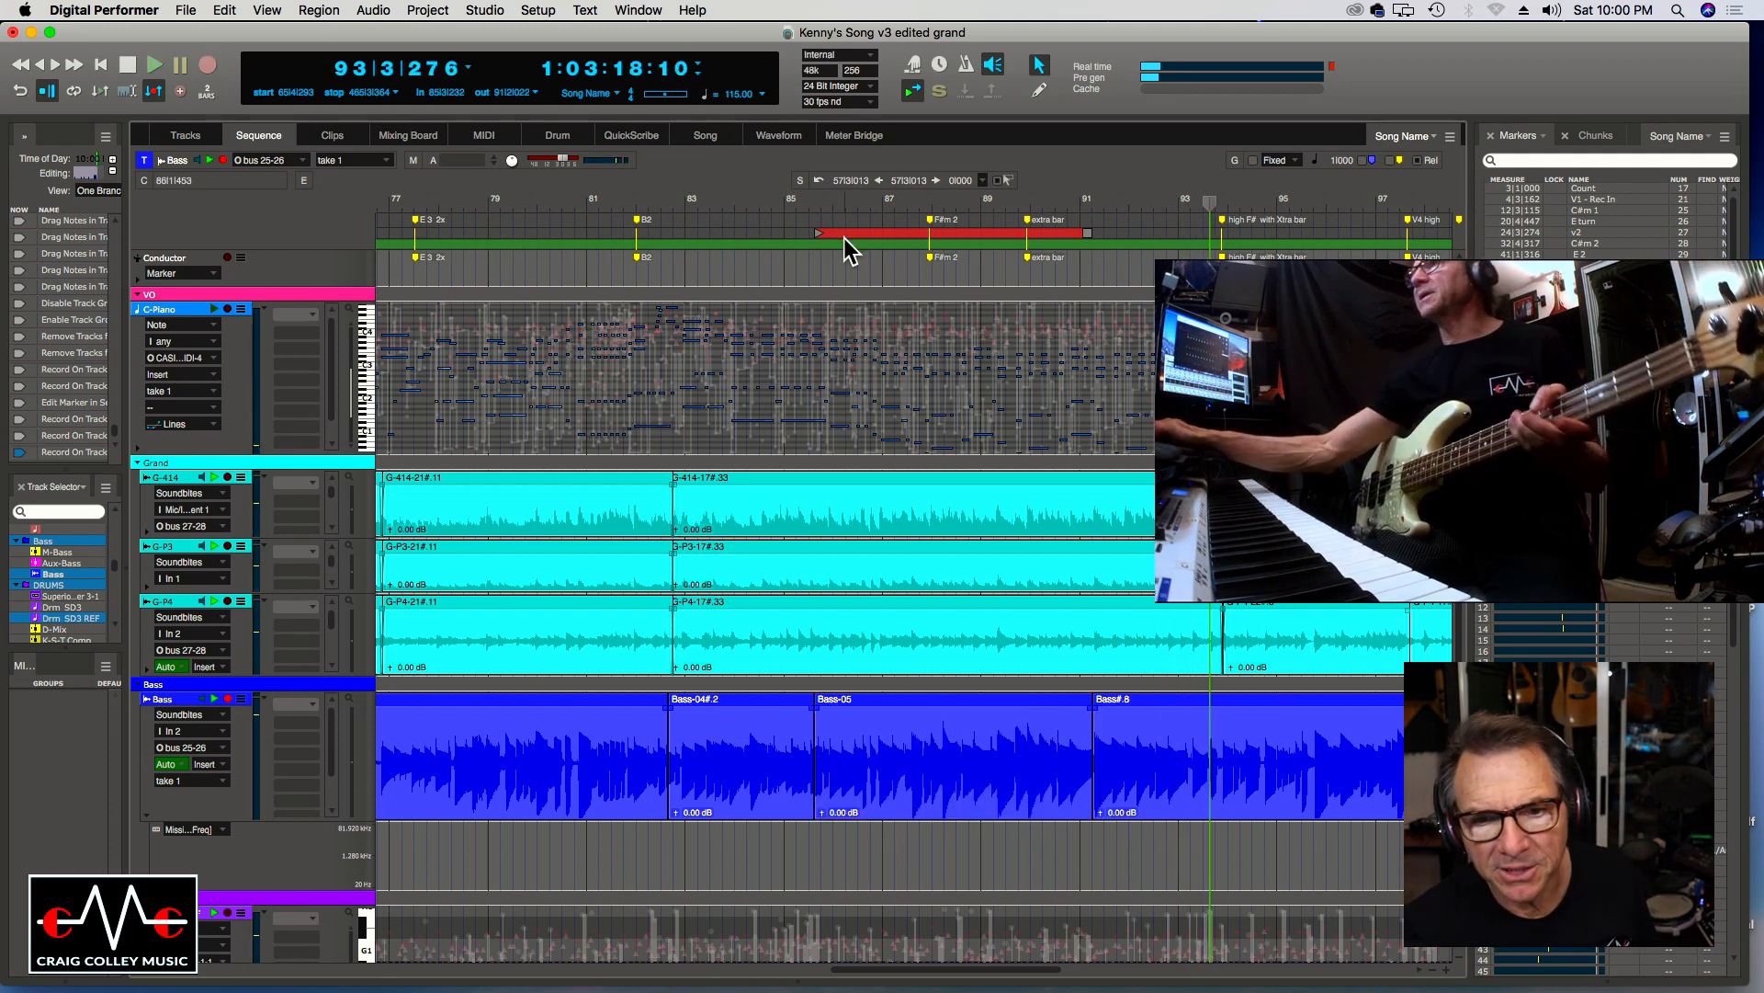
Audition the new bass section from about 85|1 and 86|1, and set the punch-out point to 88|3|197.
left_click(795, 210)
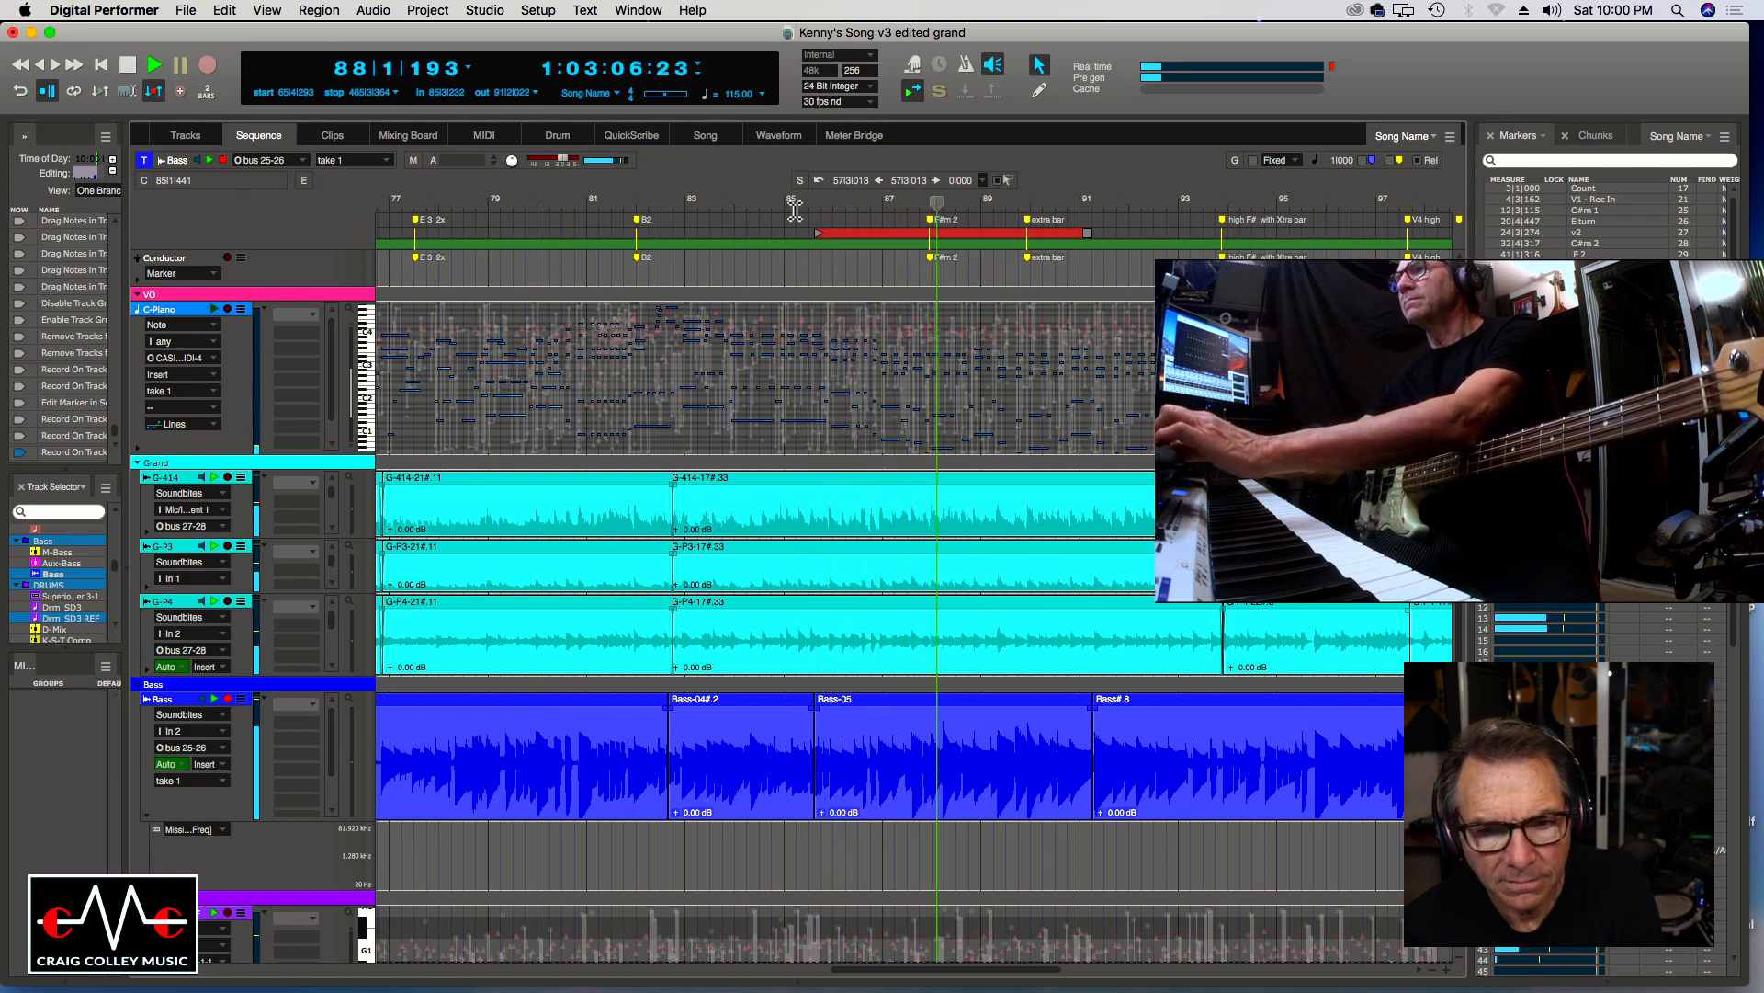
left_click(845, 207)
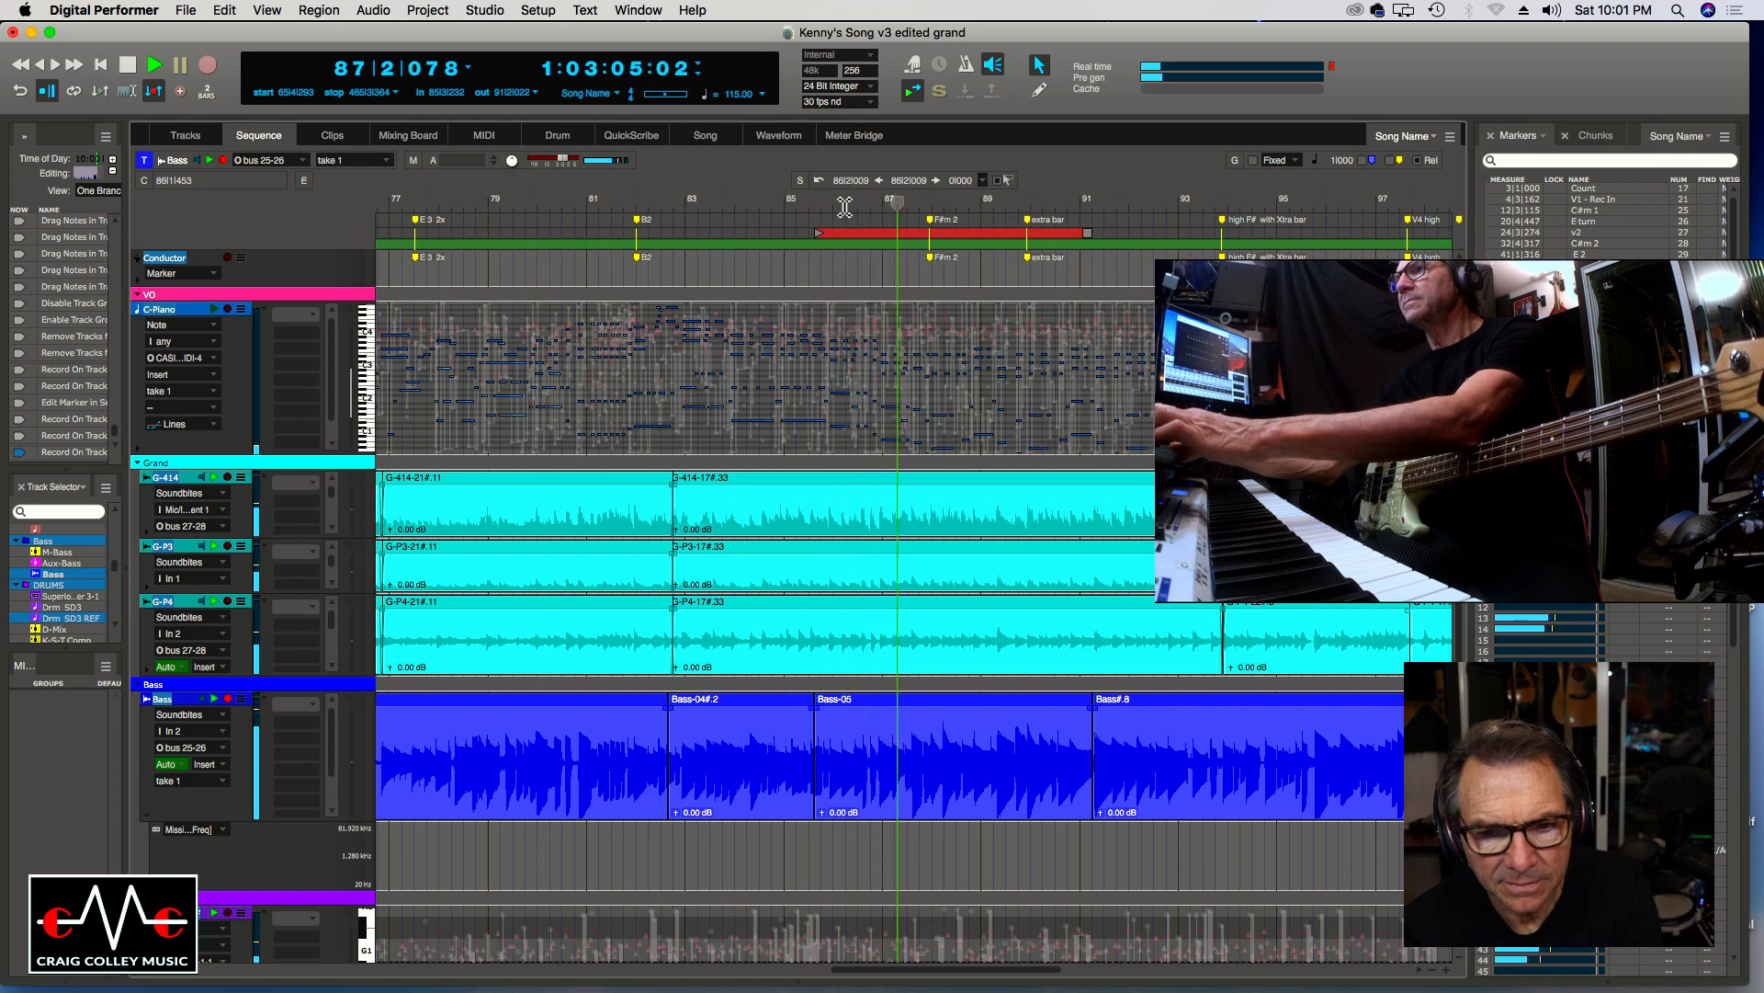
key("space")
key("space")
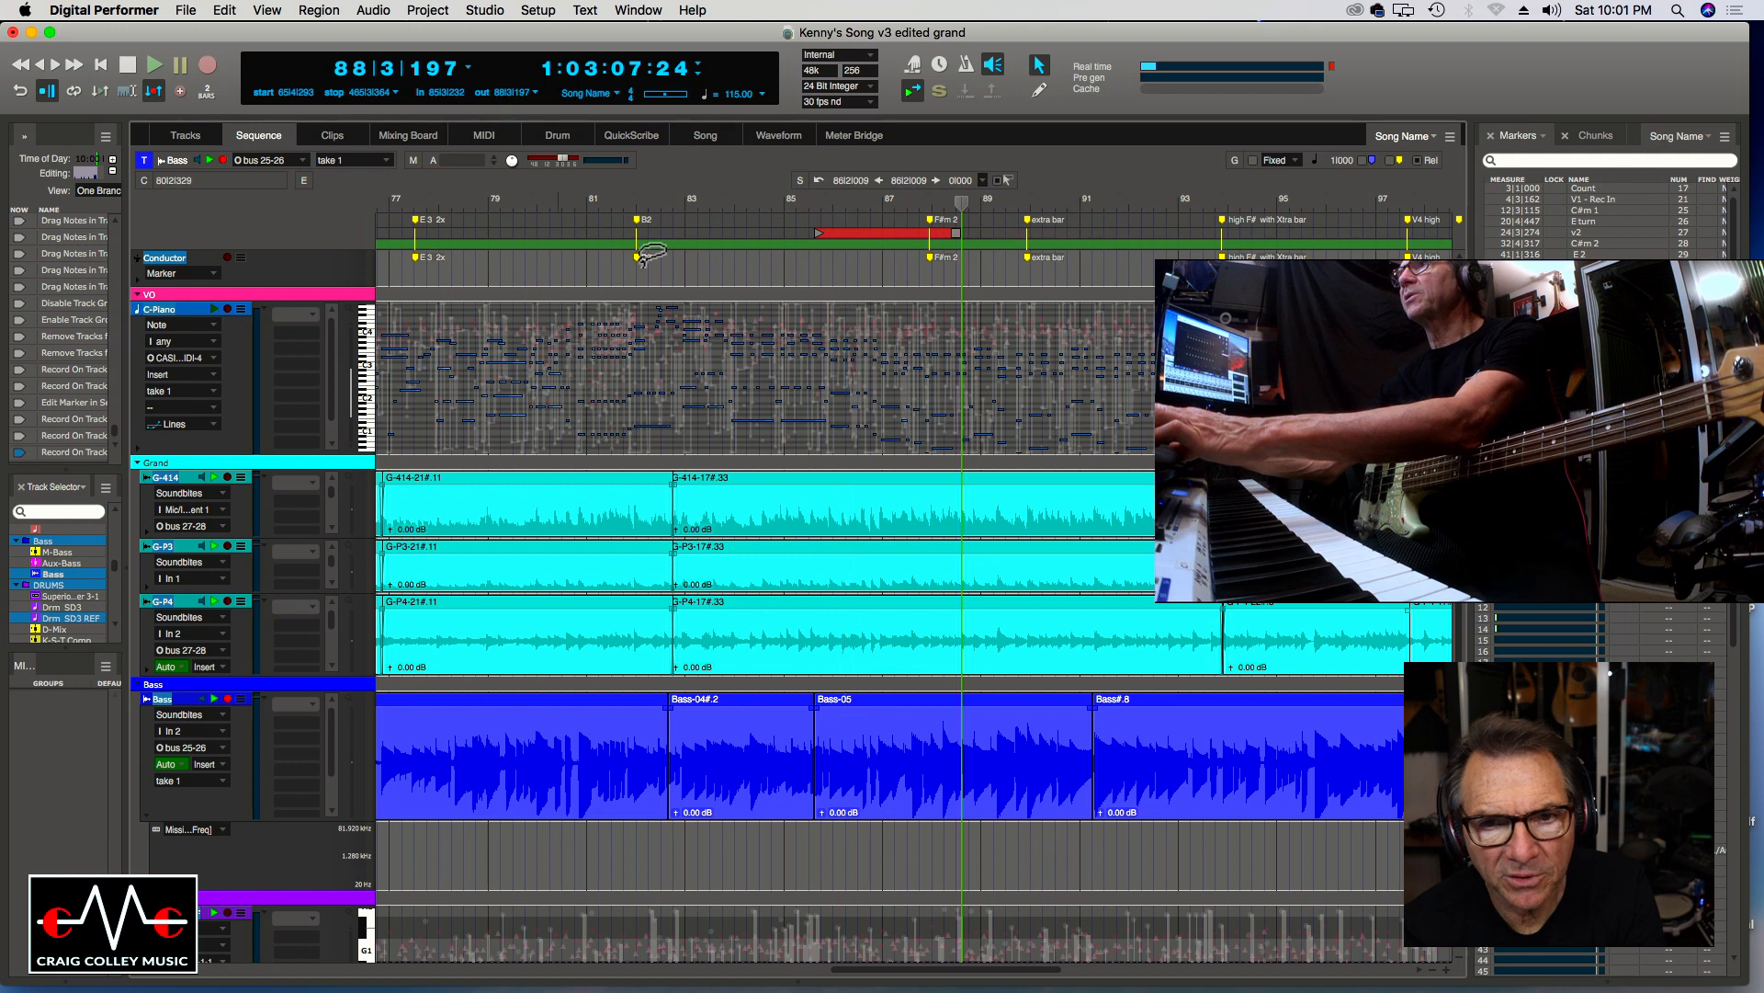
Re-record the bass between about 85|3 and 88|3|197, starting playback at 82|2|138, and audition it from about 84|2 into measure 100.
left_click(652, 204)
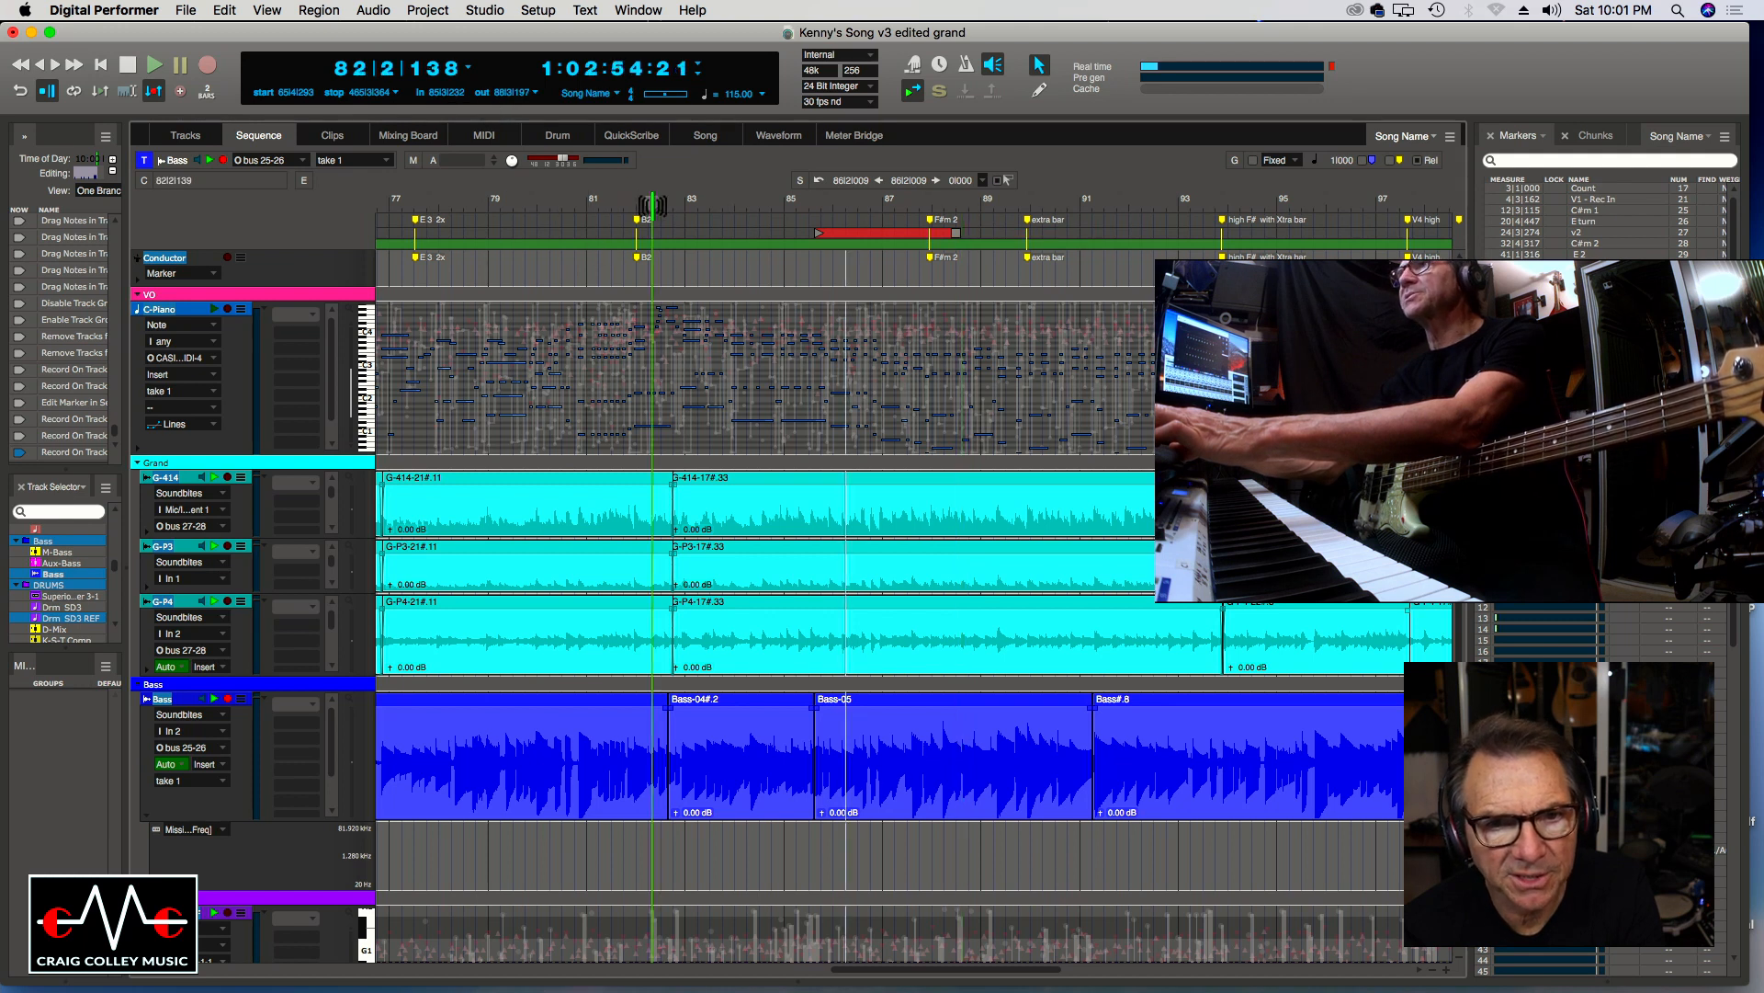
left_click(208, 67)
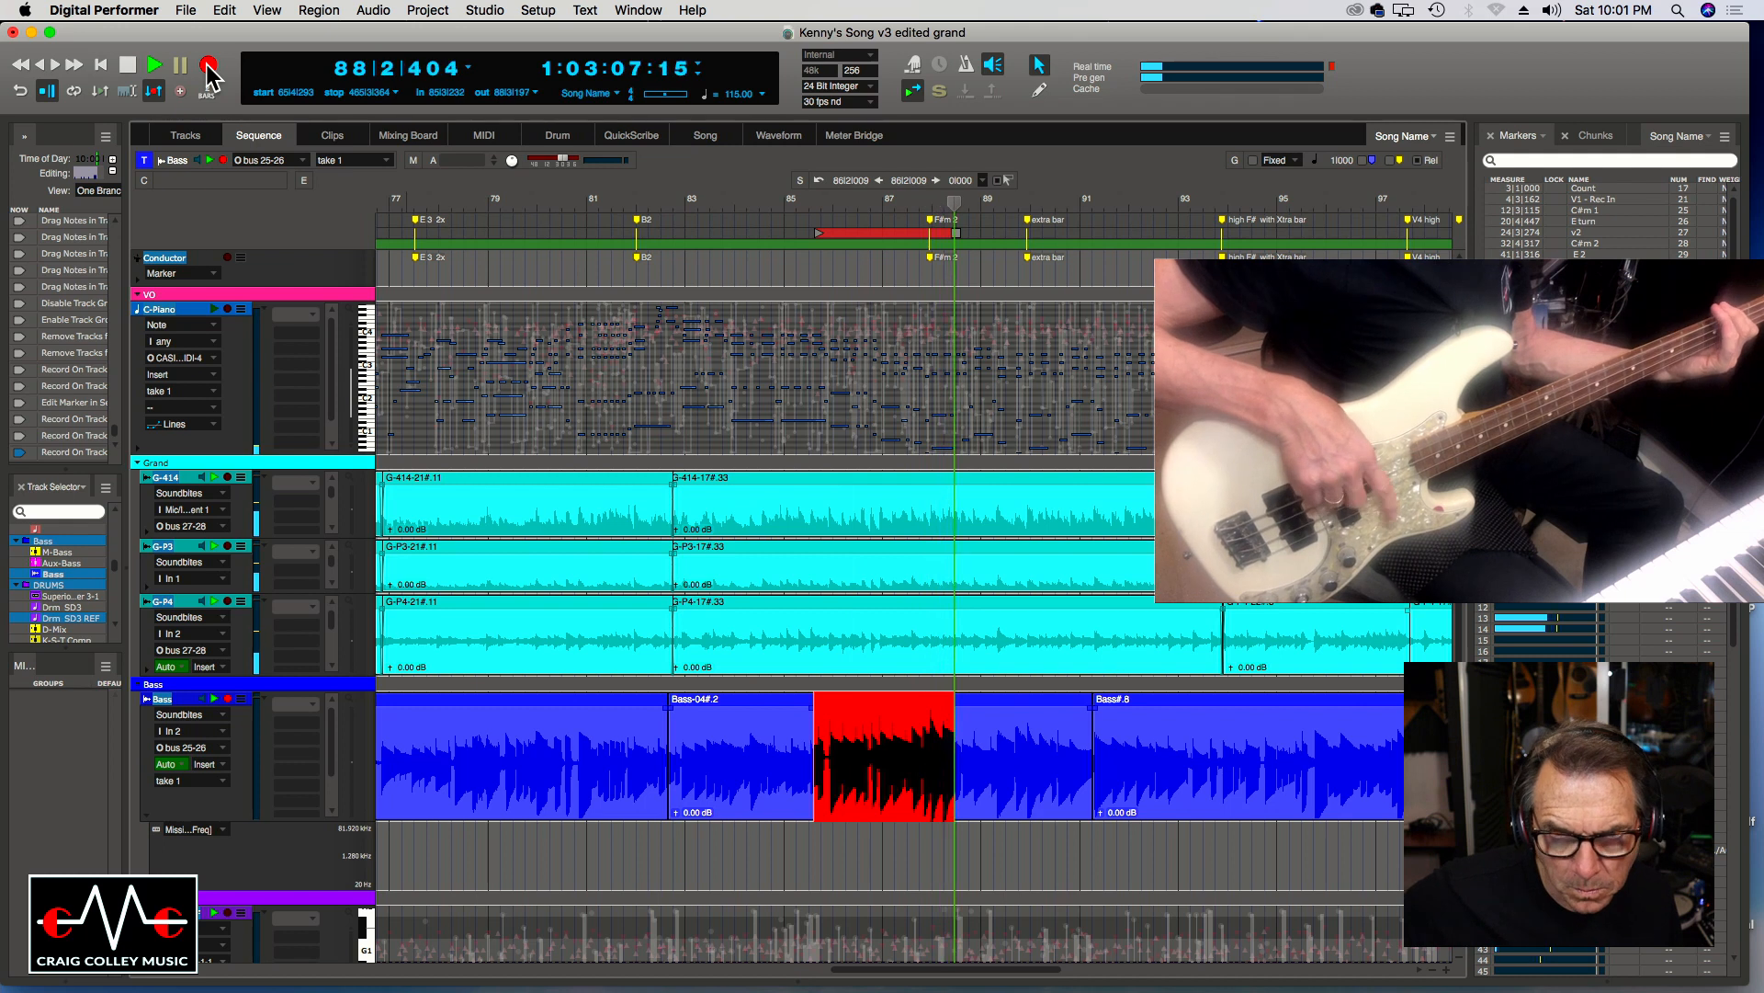
left_click(208, 68)
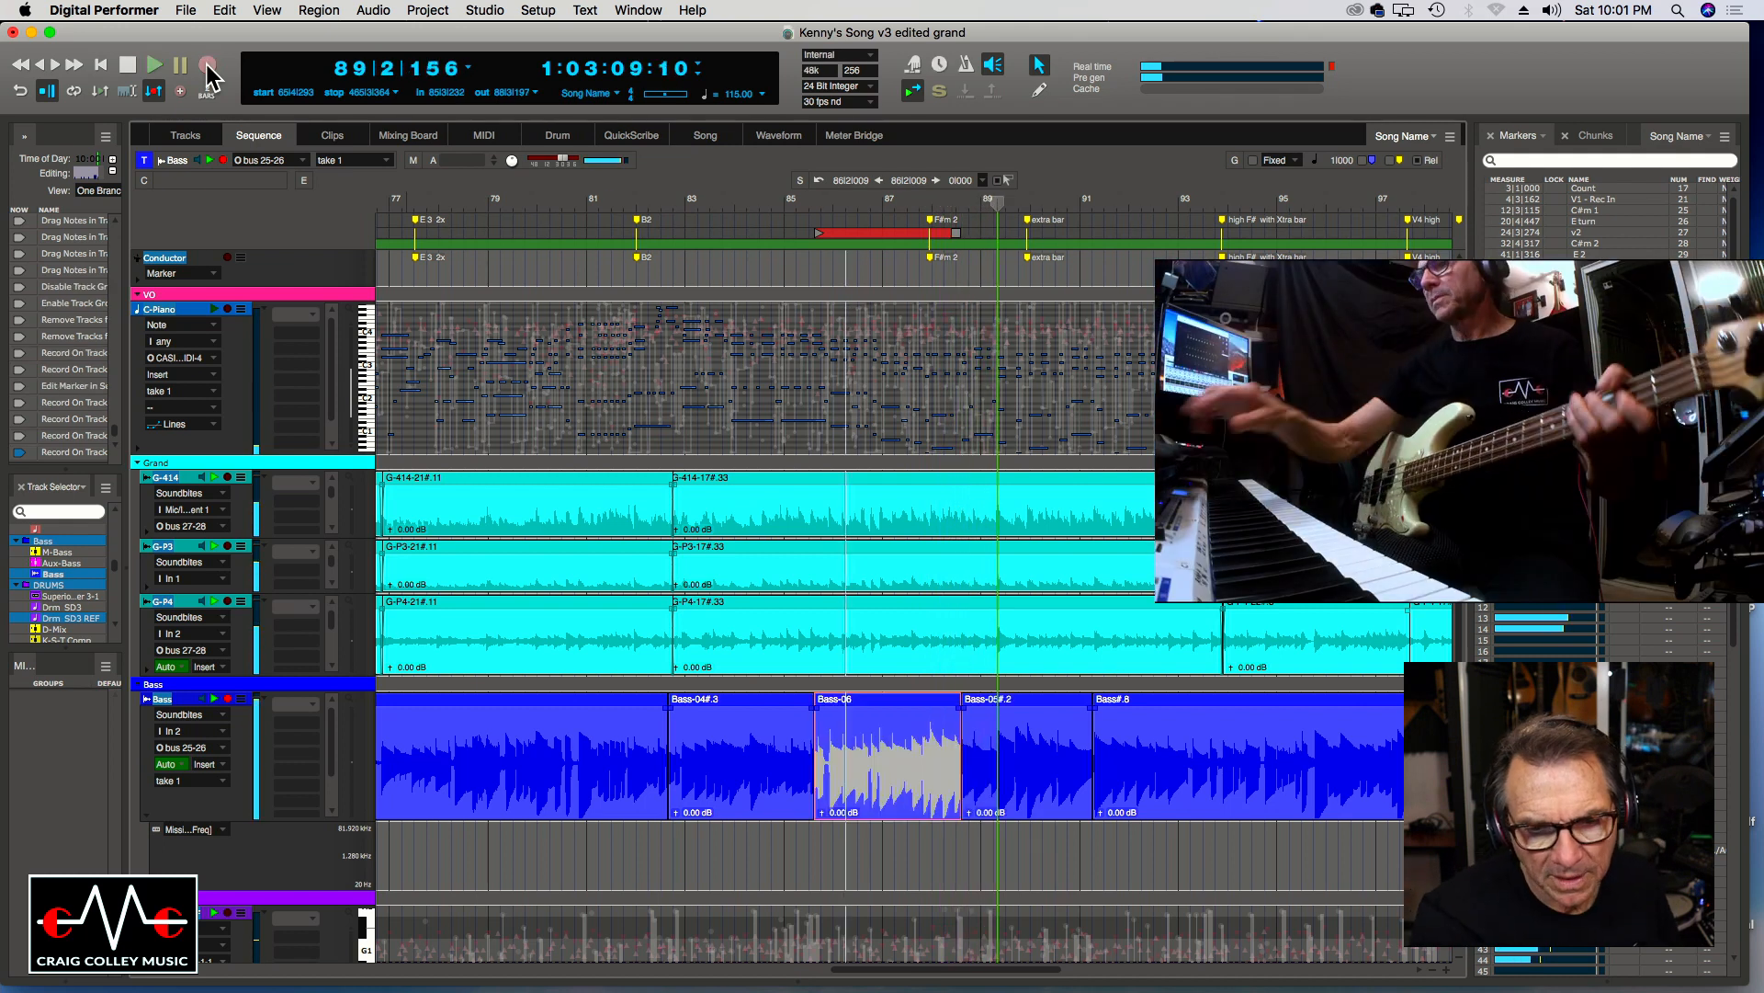
left_click(756, 207)
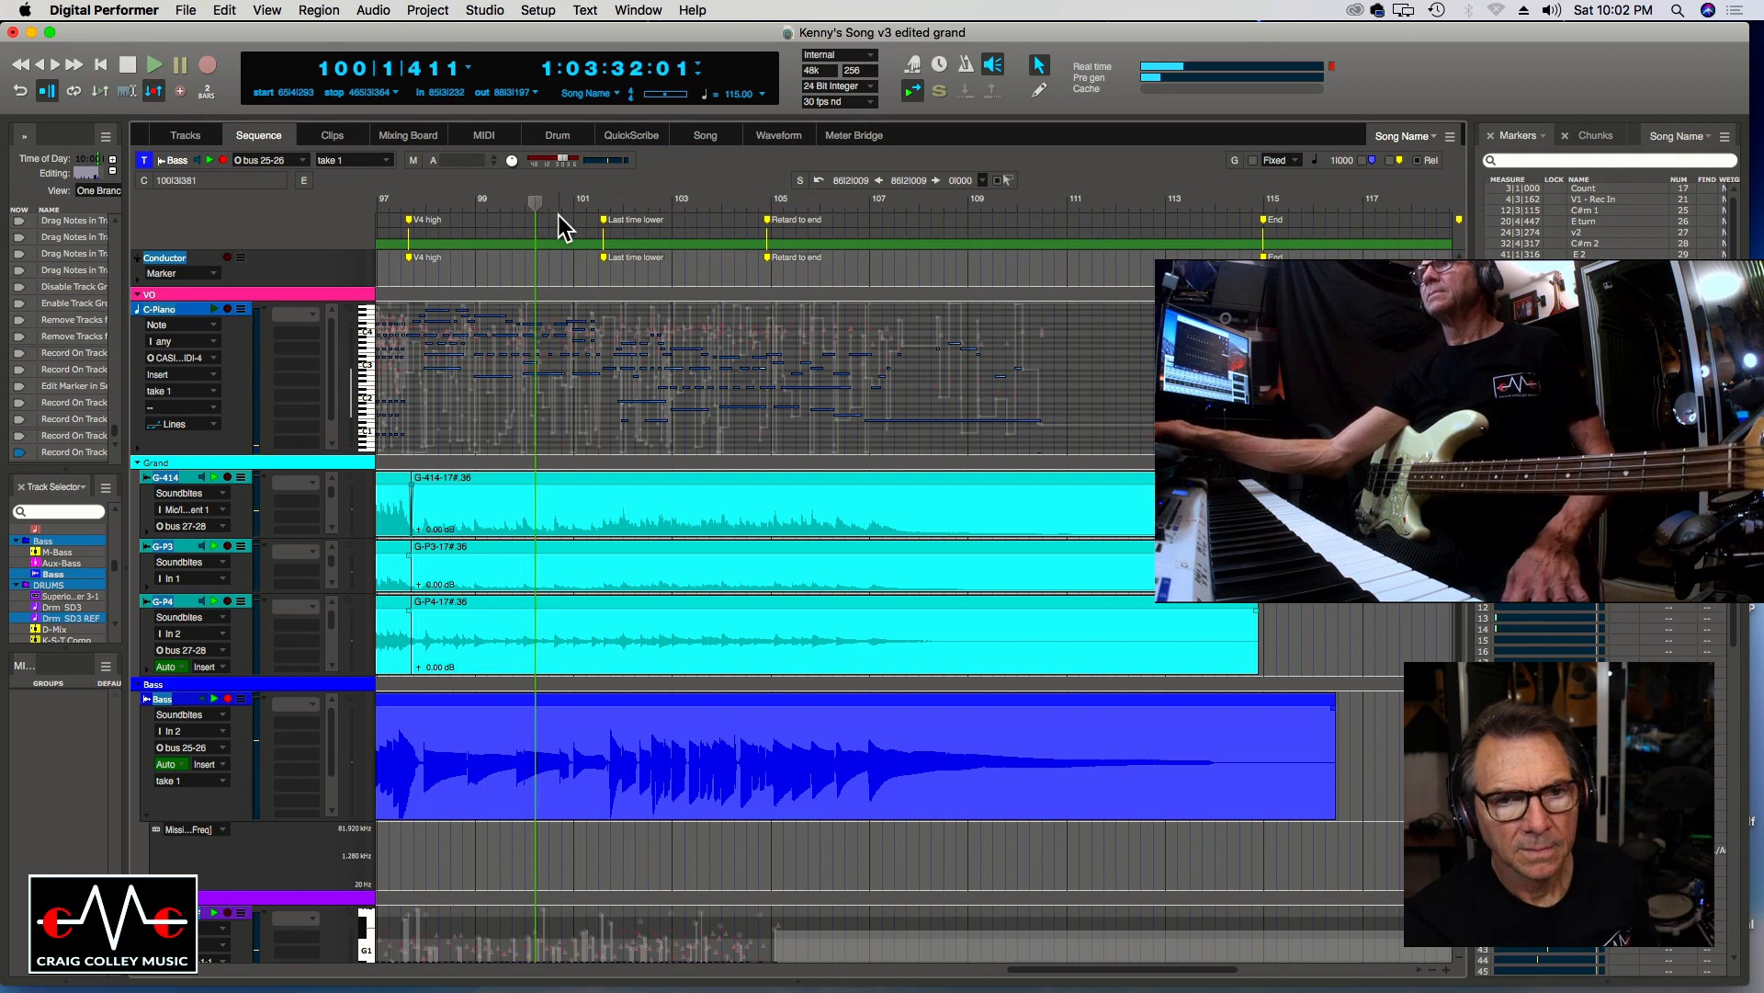
Replay the bass around the V4 high marker from about 96|2 and 97|1, and set the punch-in point to 96|4|174.
left_click_drag(531, 204, 431, 209)
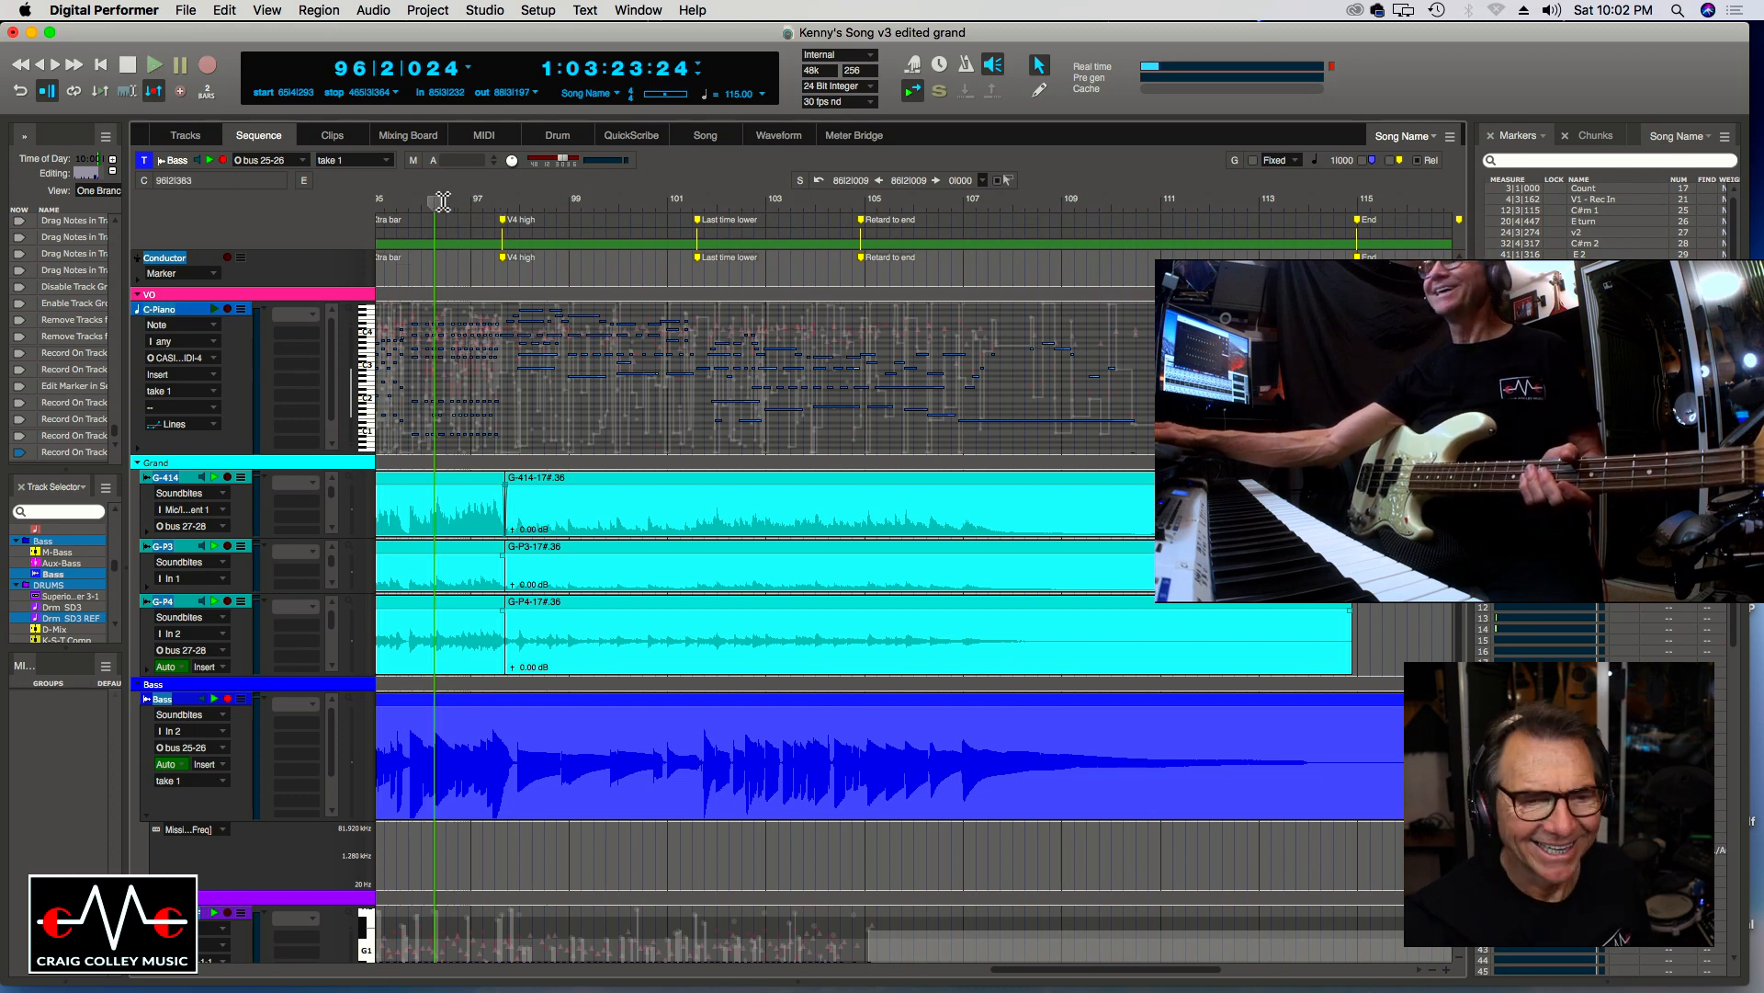
left_click(505, 199)
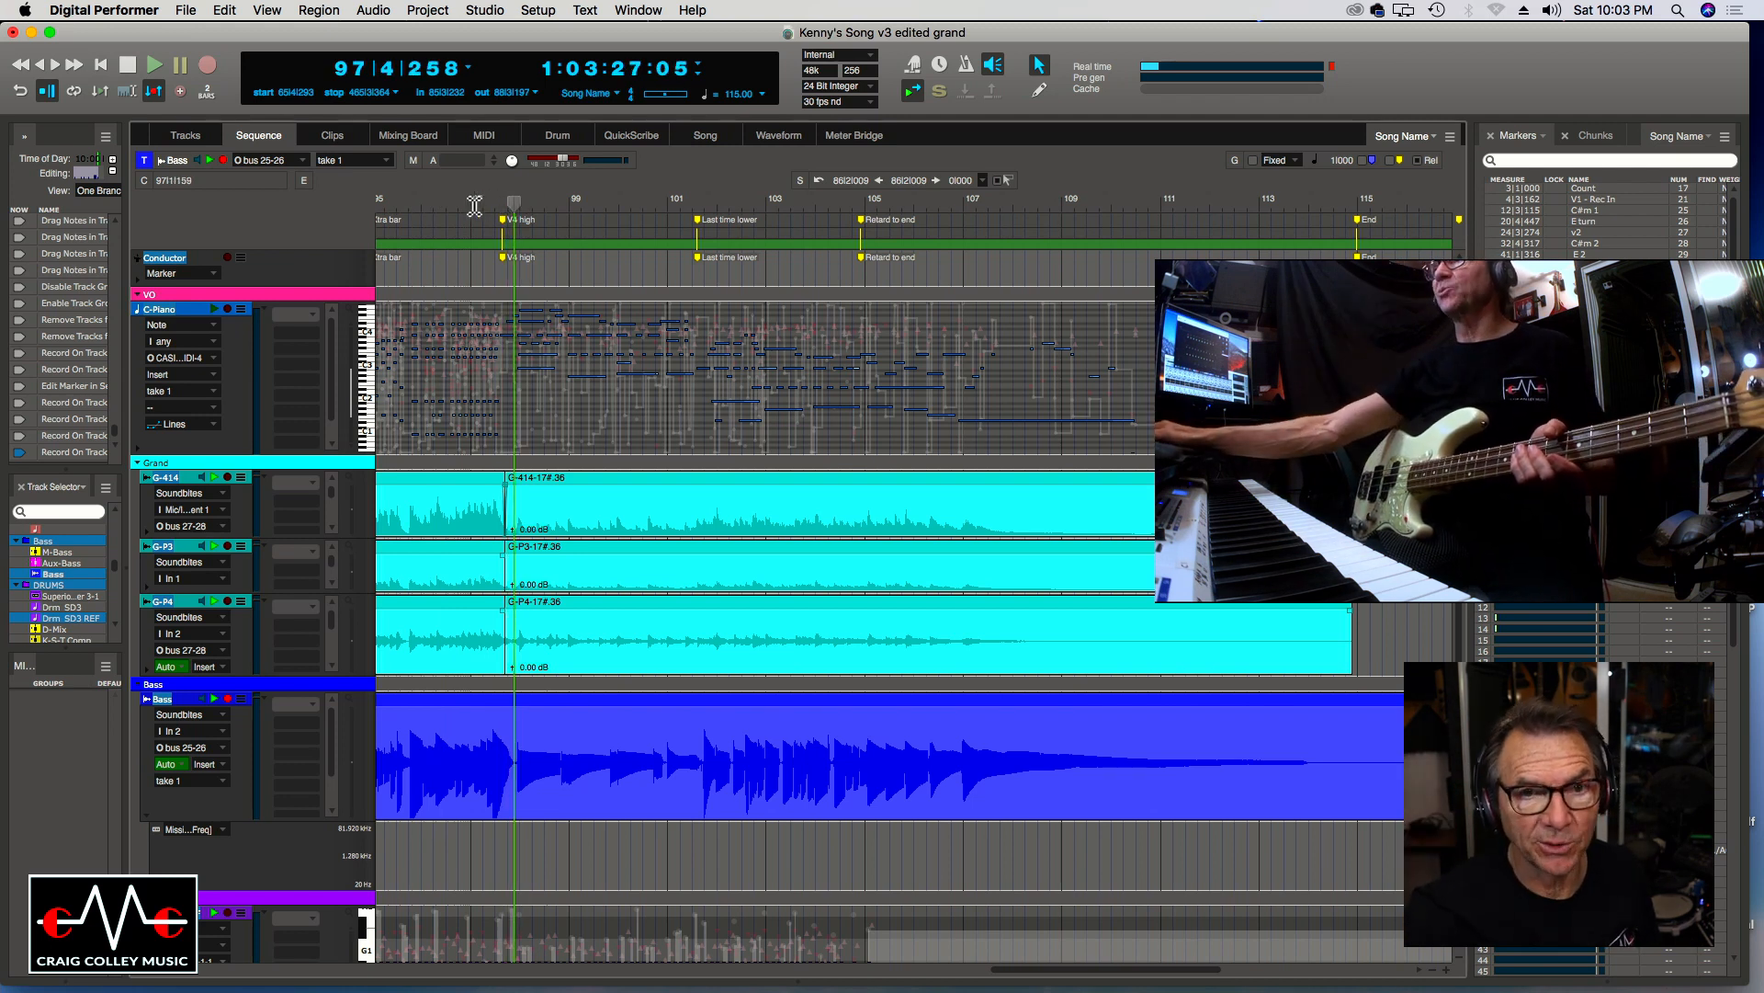
left_click(473, 206)
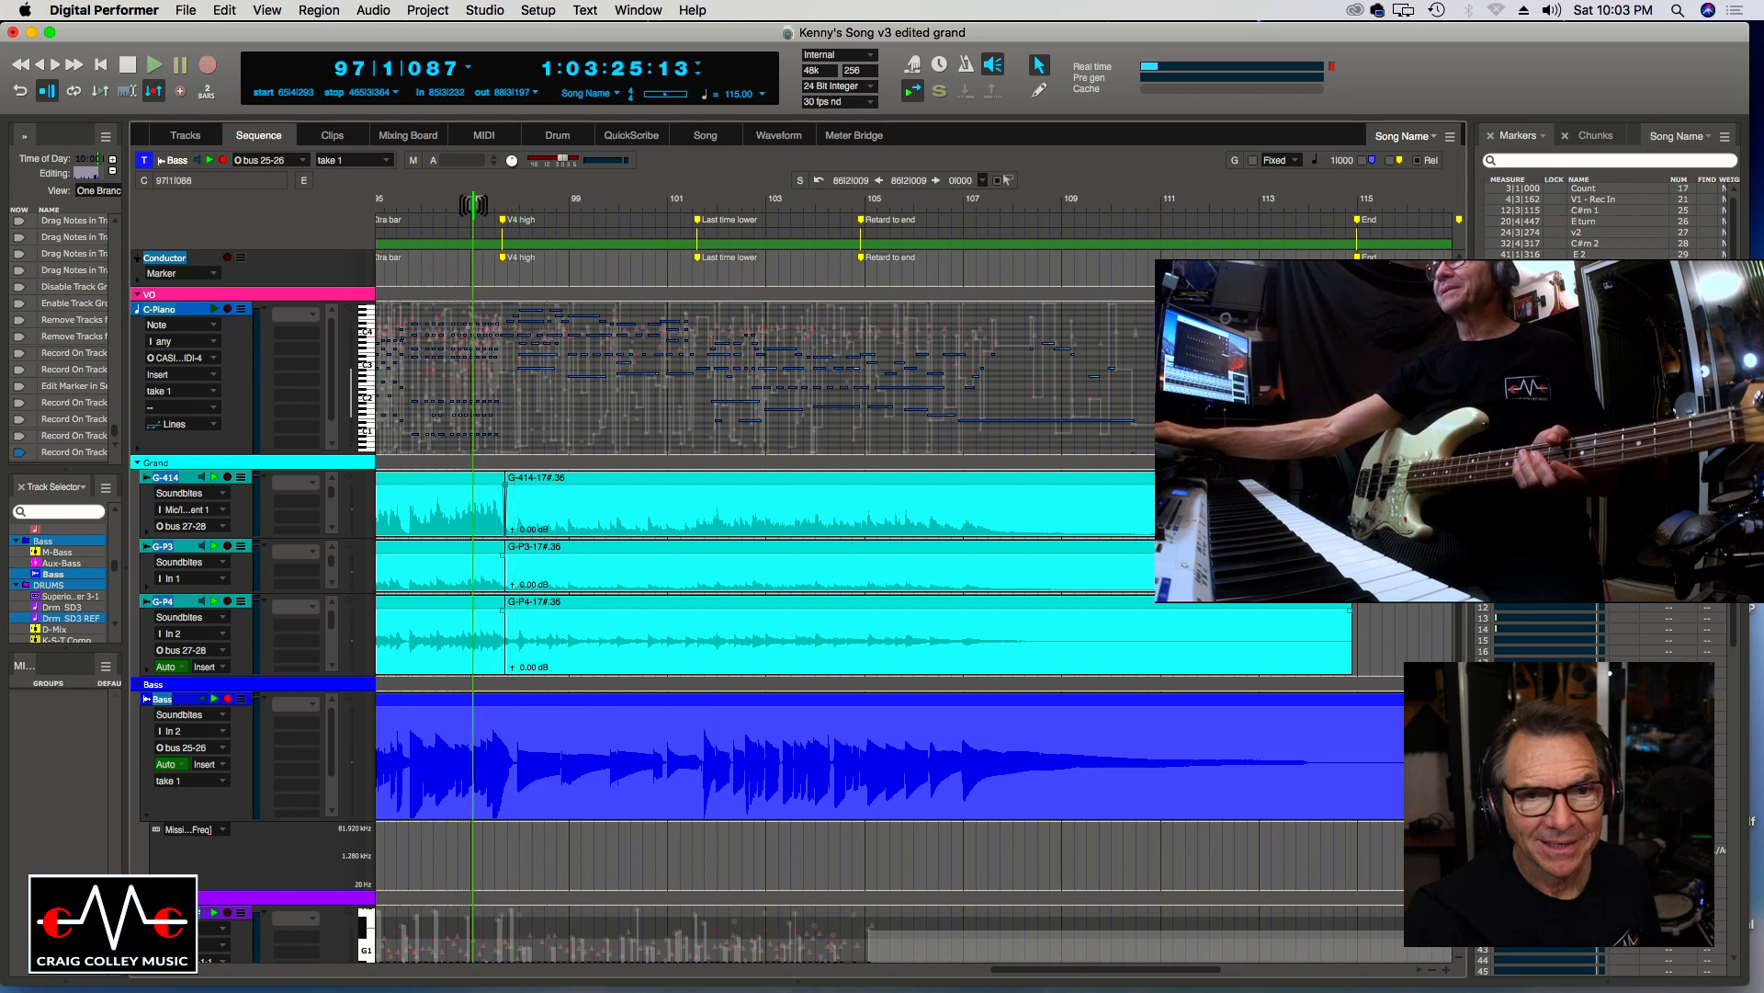
left_click(155, 66)
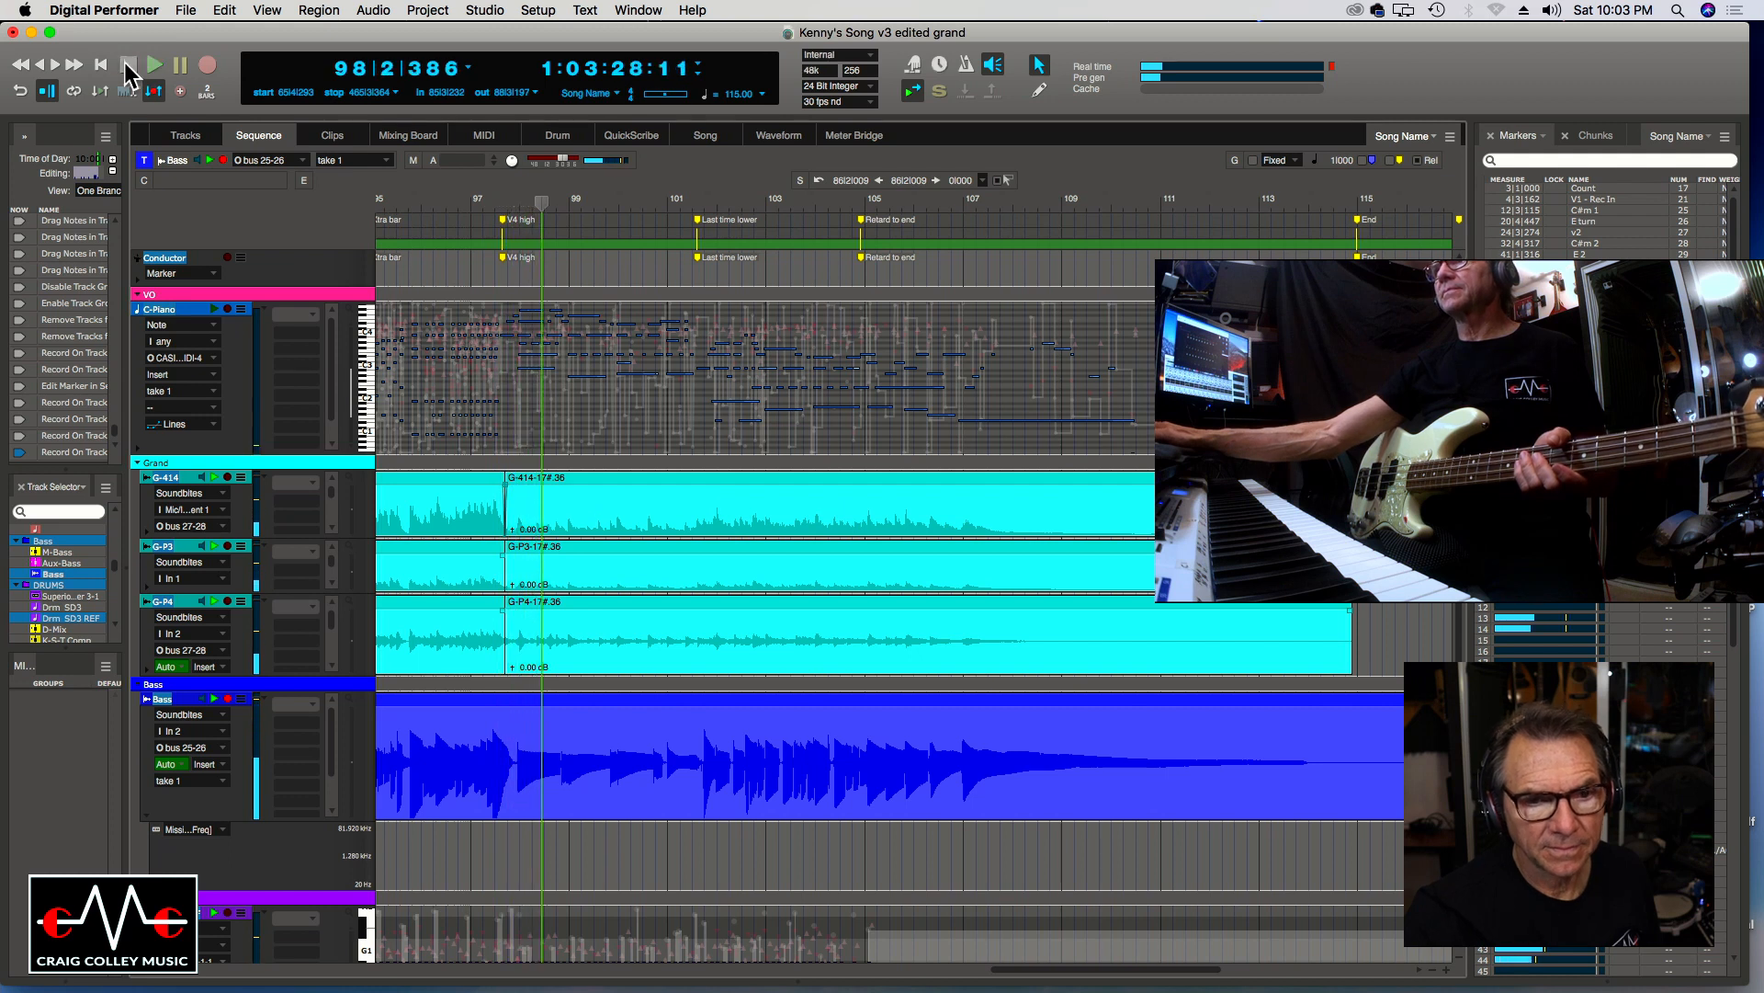
left_click_drag(540, 206, 462, 210)
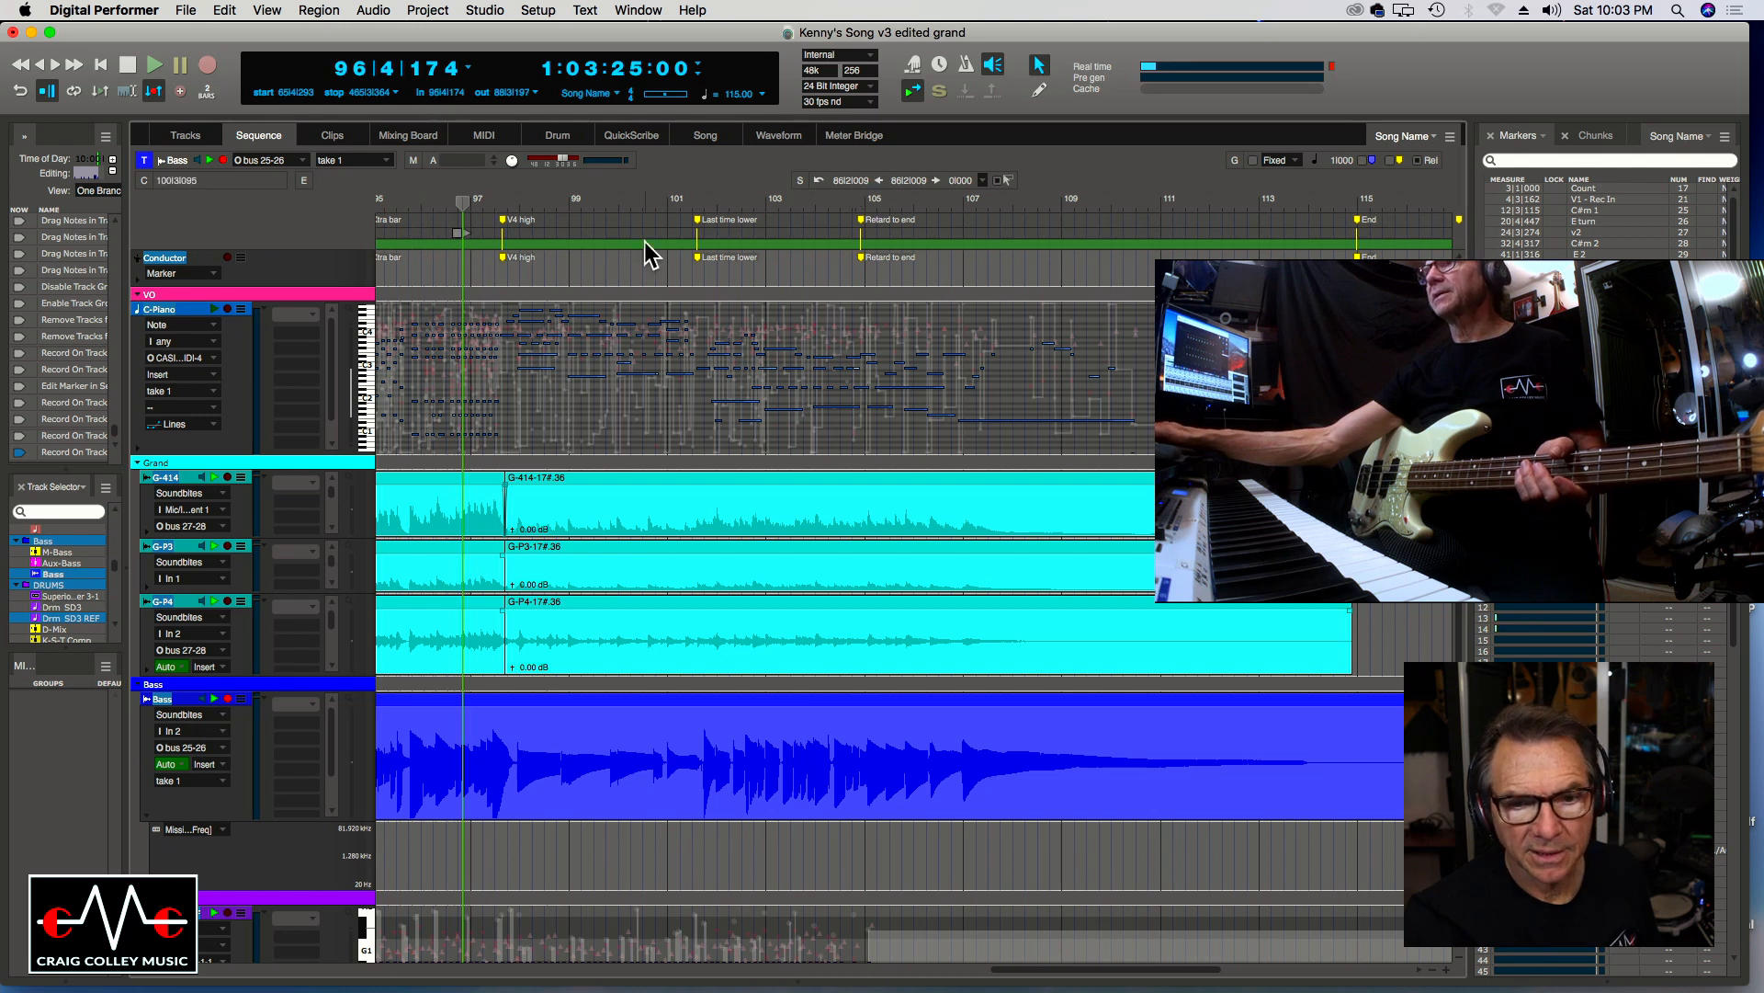
Listen to the song's ending from about 98|1 and again from about 101|1, and return the playback position to 96|2|096.
left_click(529, 202)
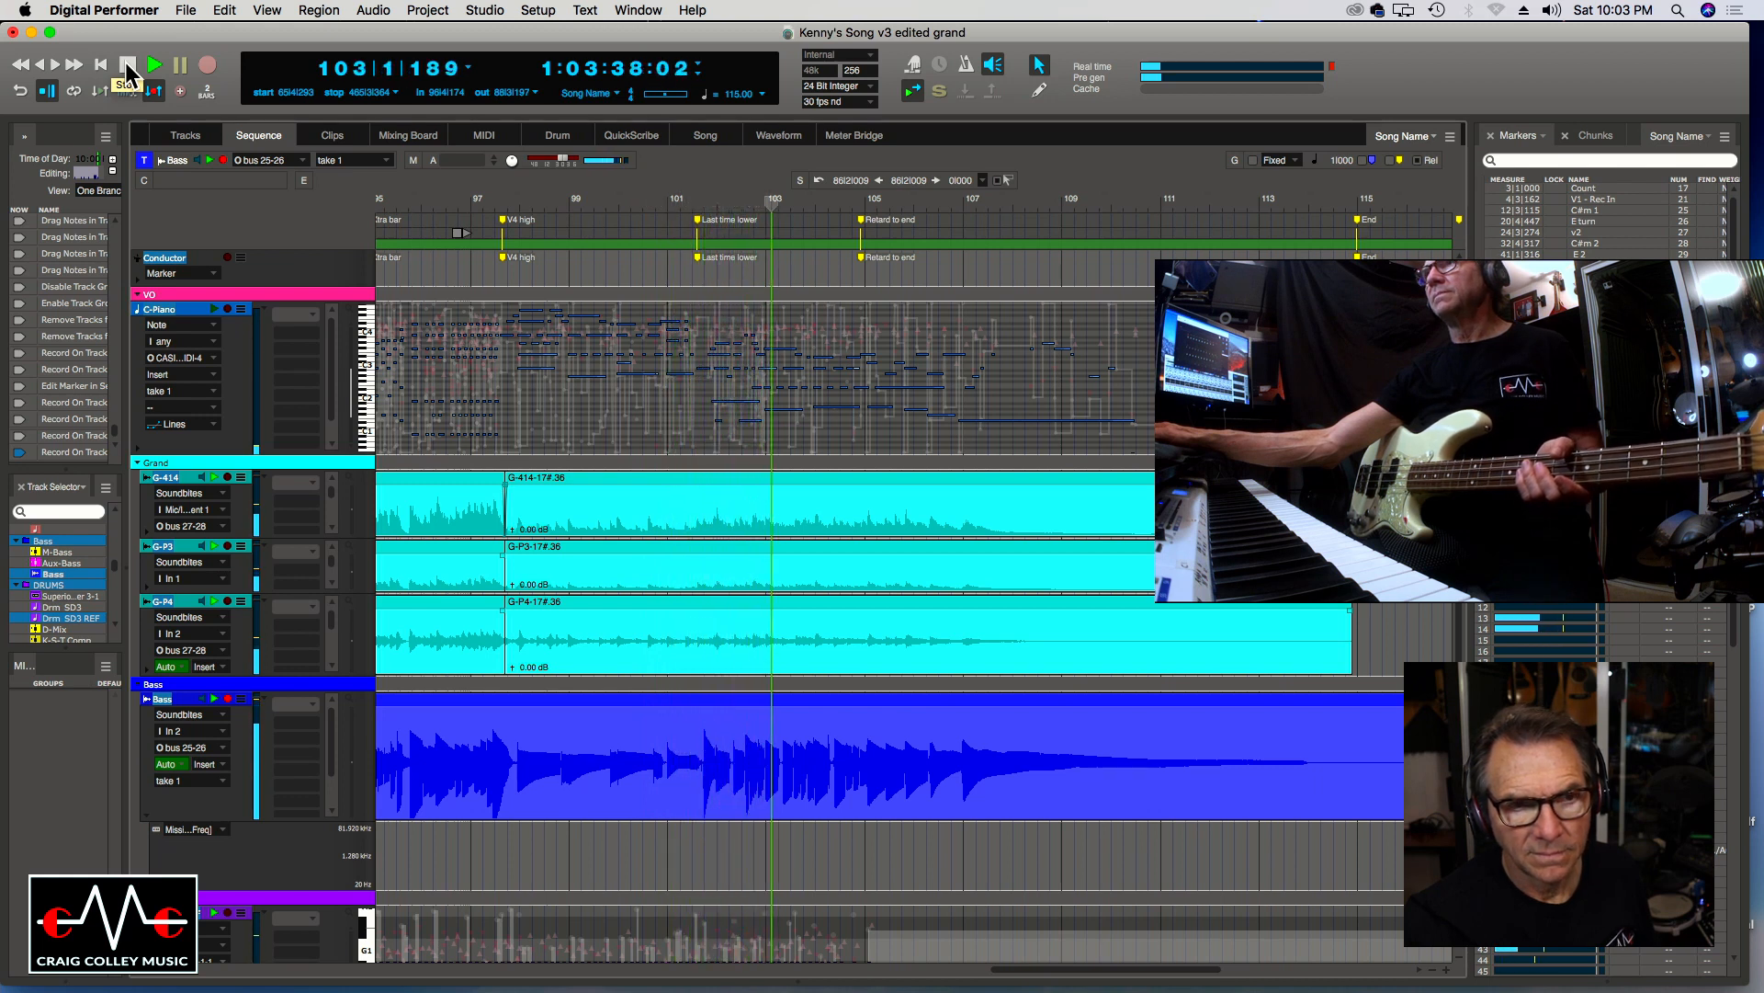
left_click(678, 204)
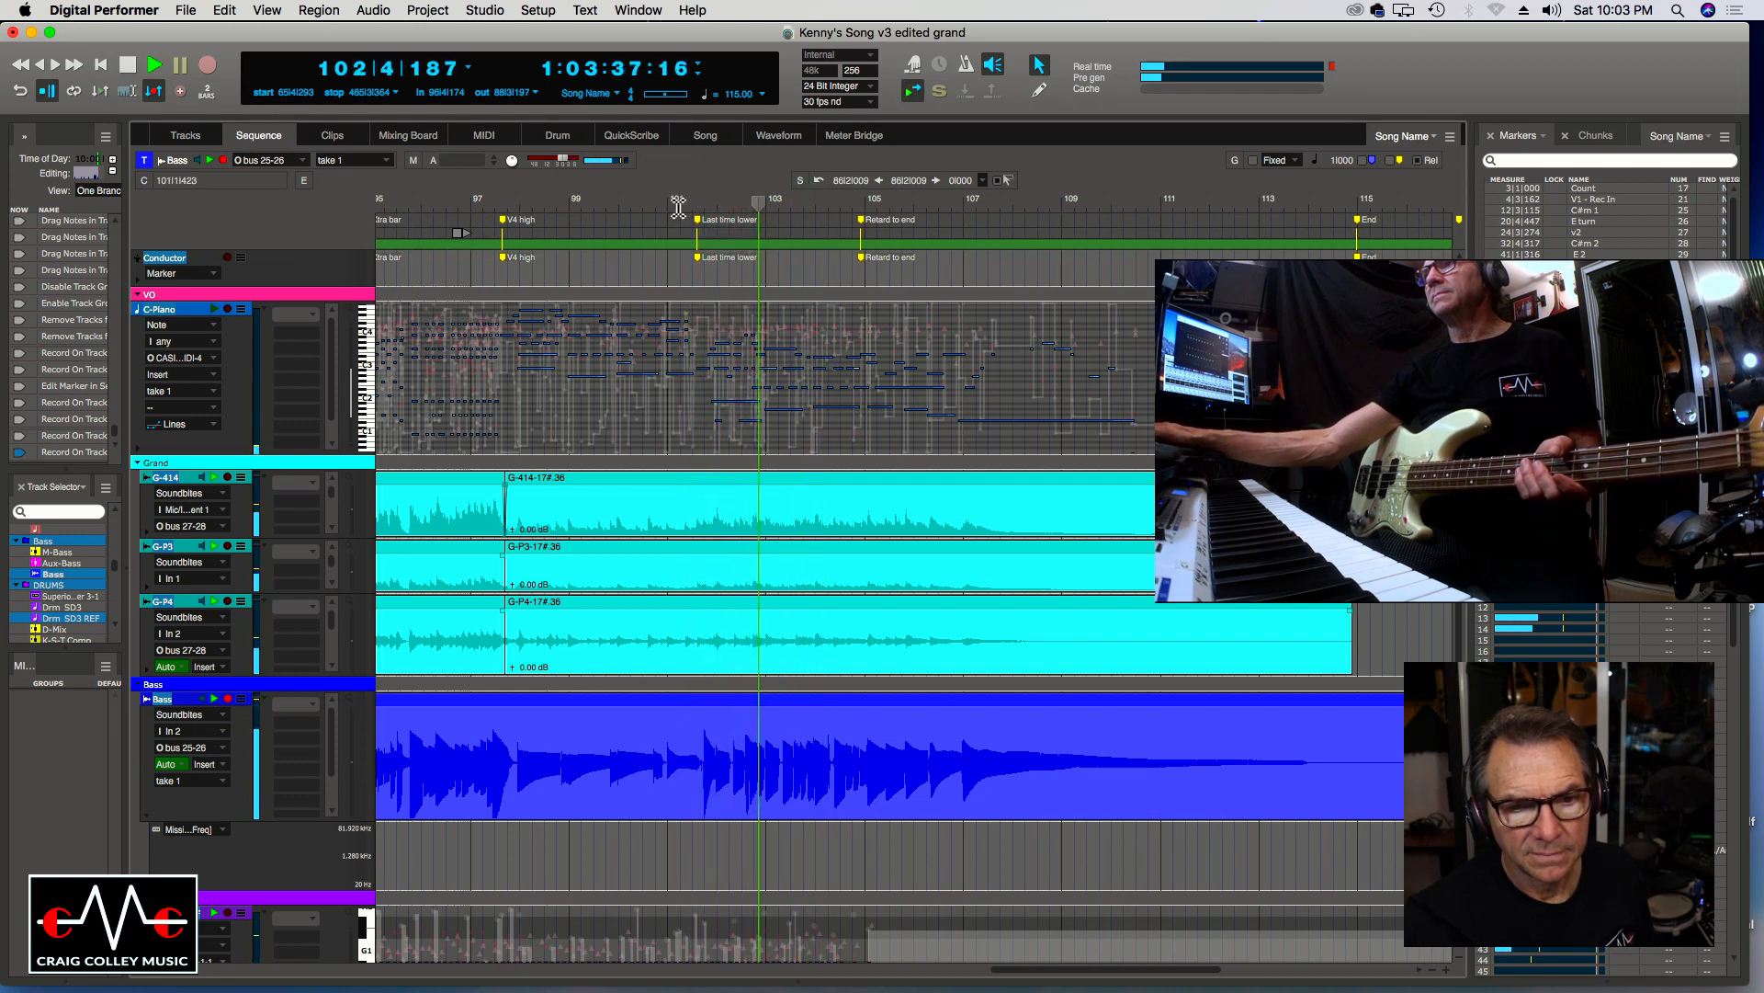
left_click(129, 66)
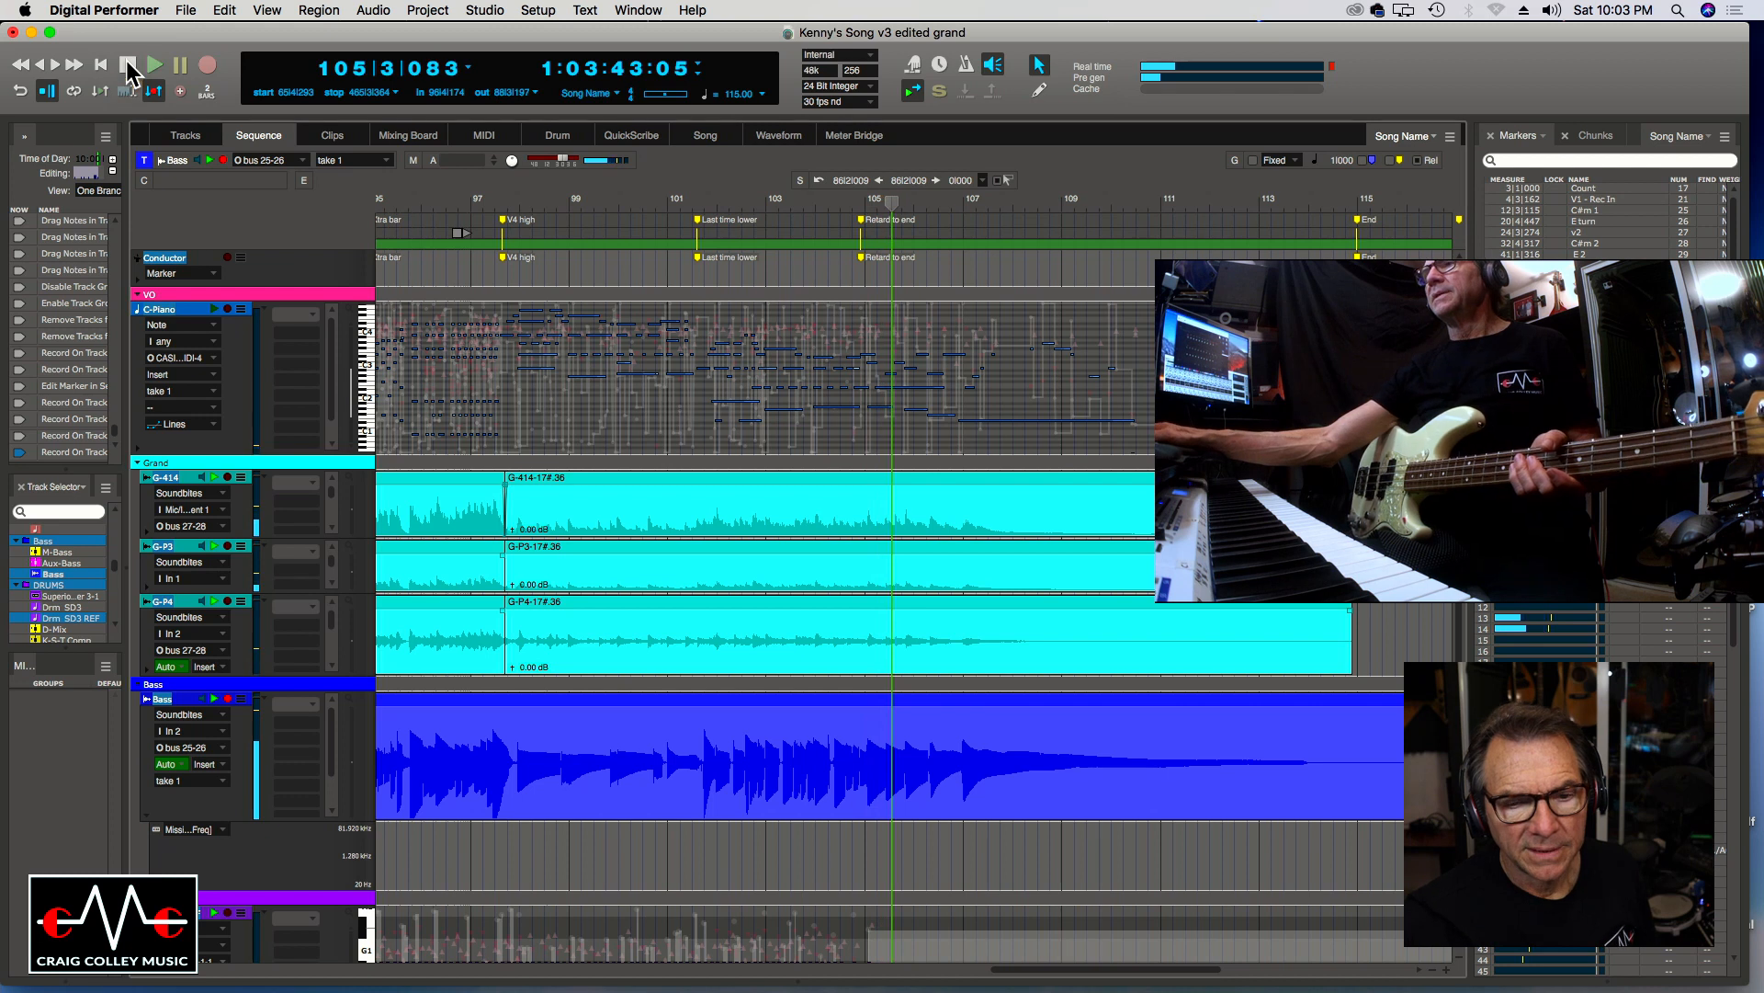
left_click(435, 208)
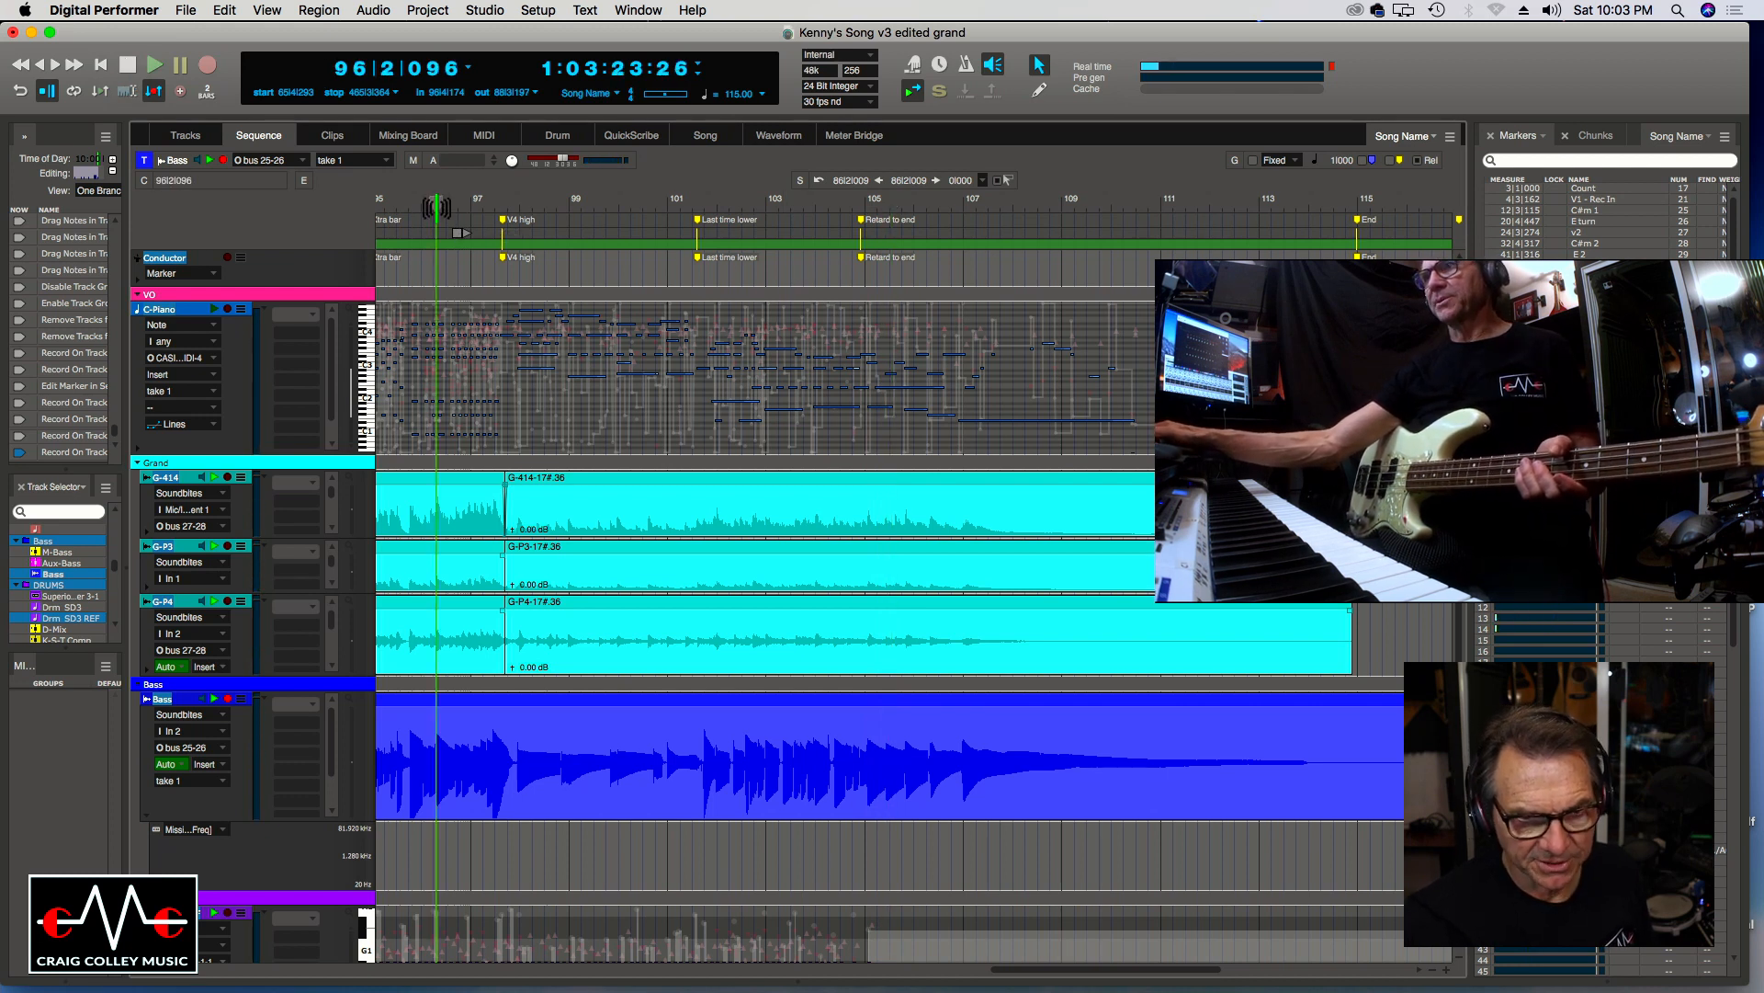
Set the punch-out point to 100|4|366 and re-record the bass from 96|4|174 to there, starting playback at about 93|3.
left_click_drag(436, 208, 666, 218)
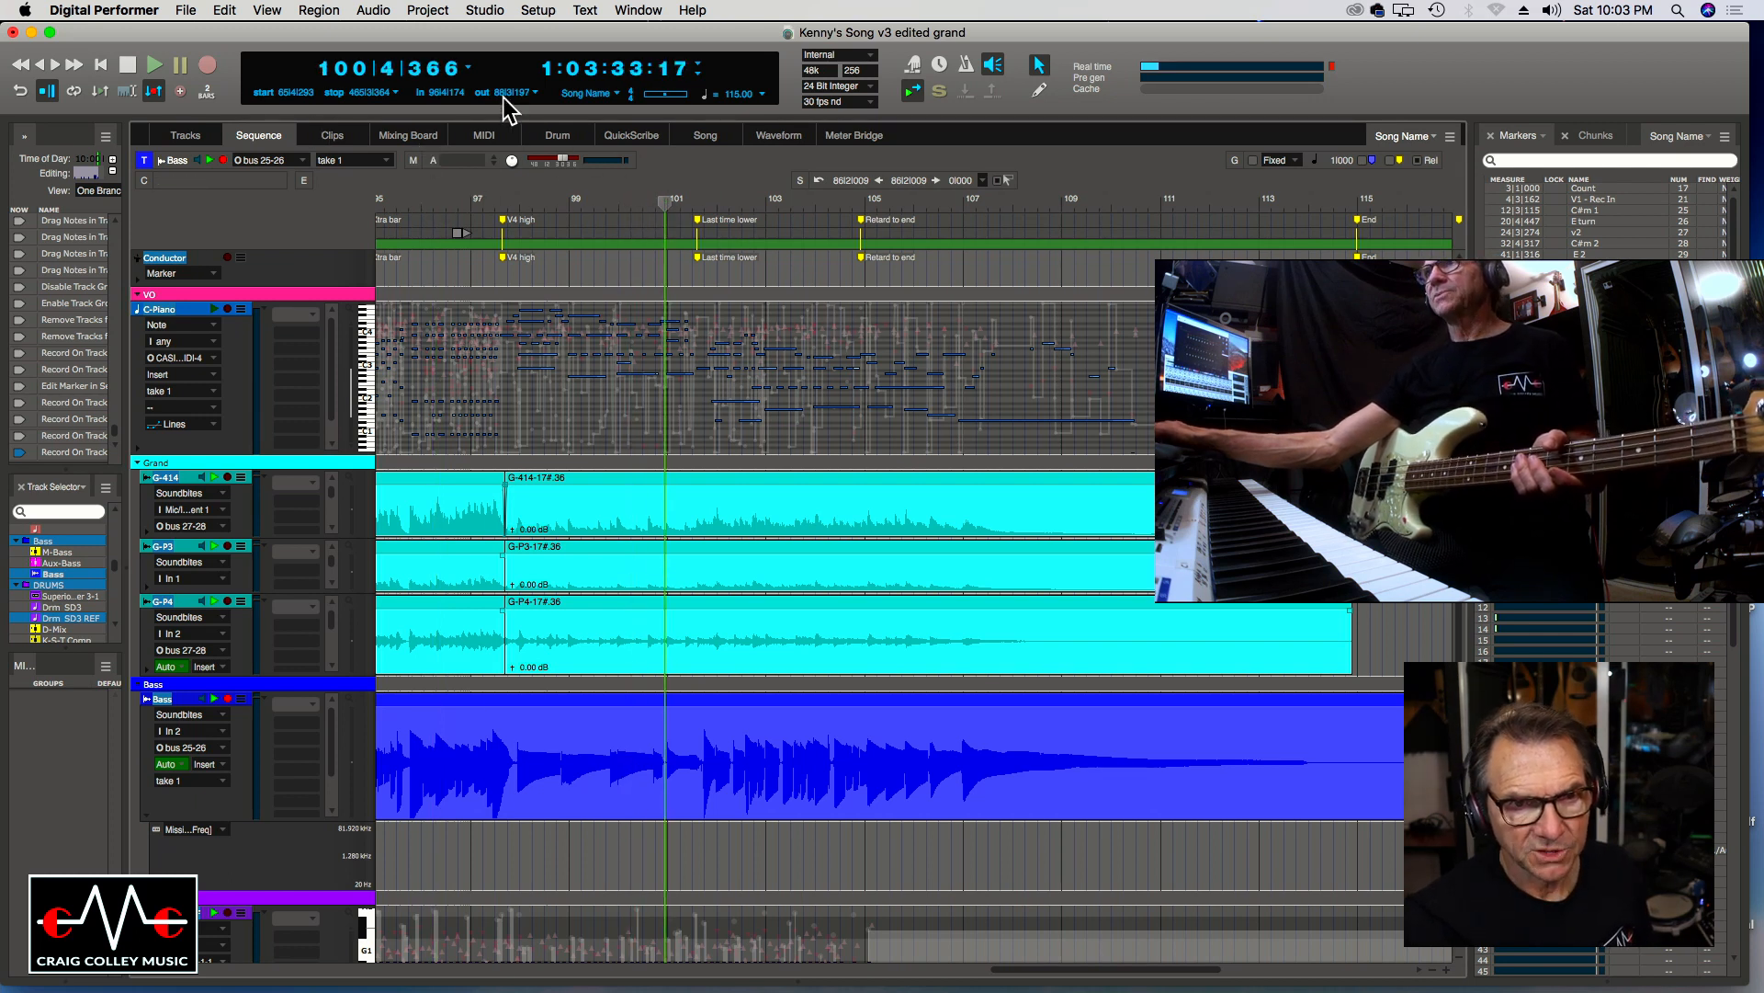
left_click(478, 95)
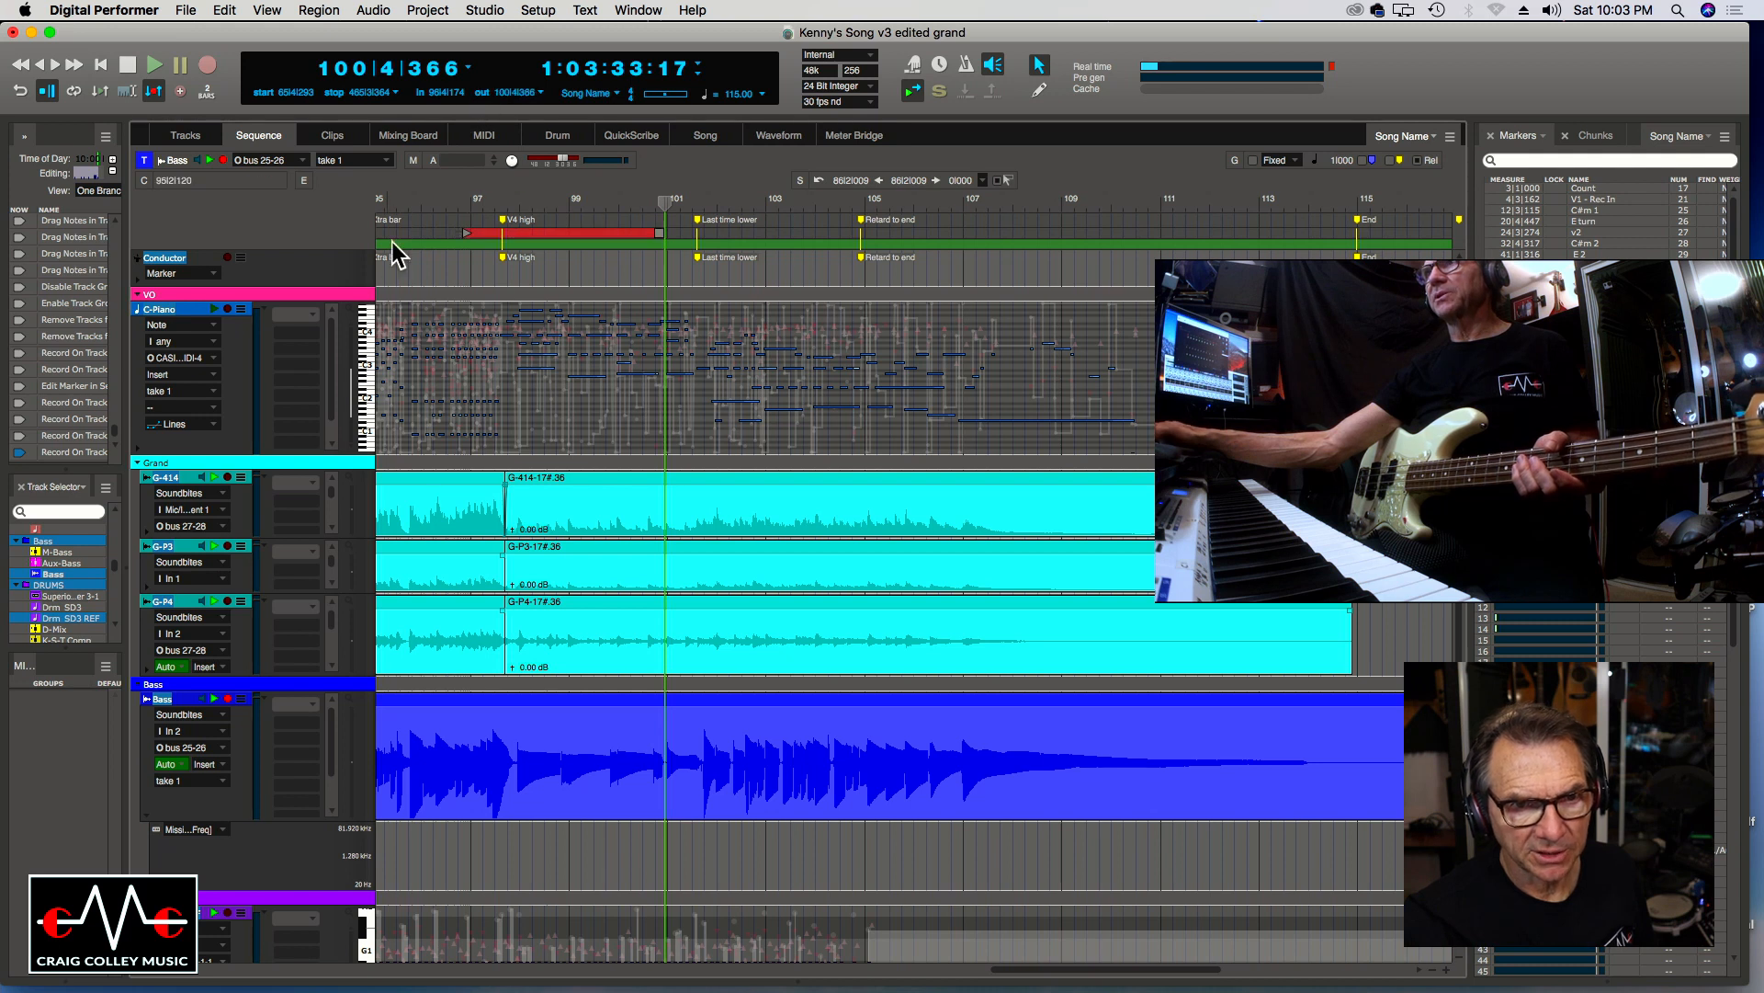
left_click(393, 196)
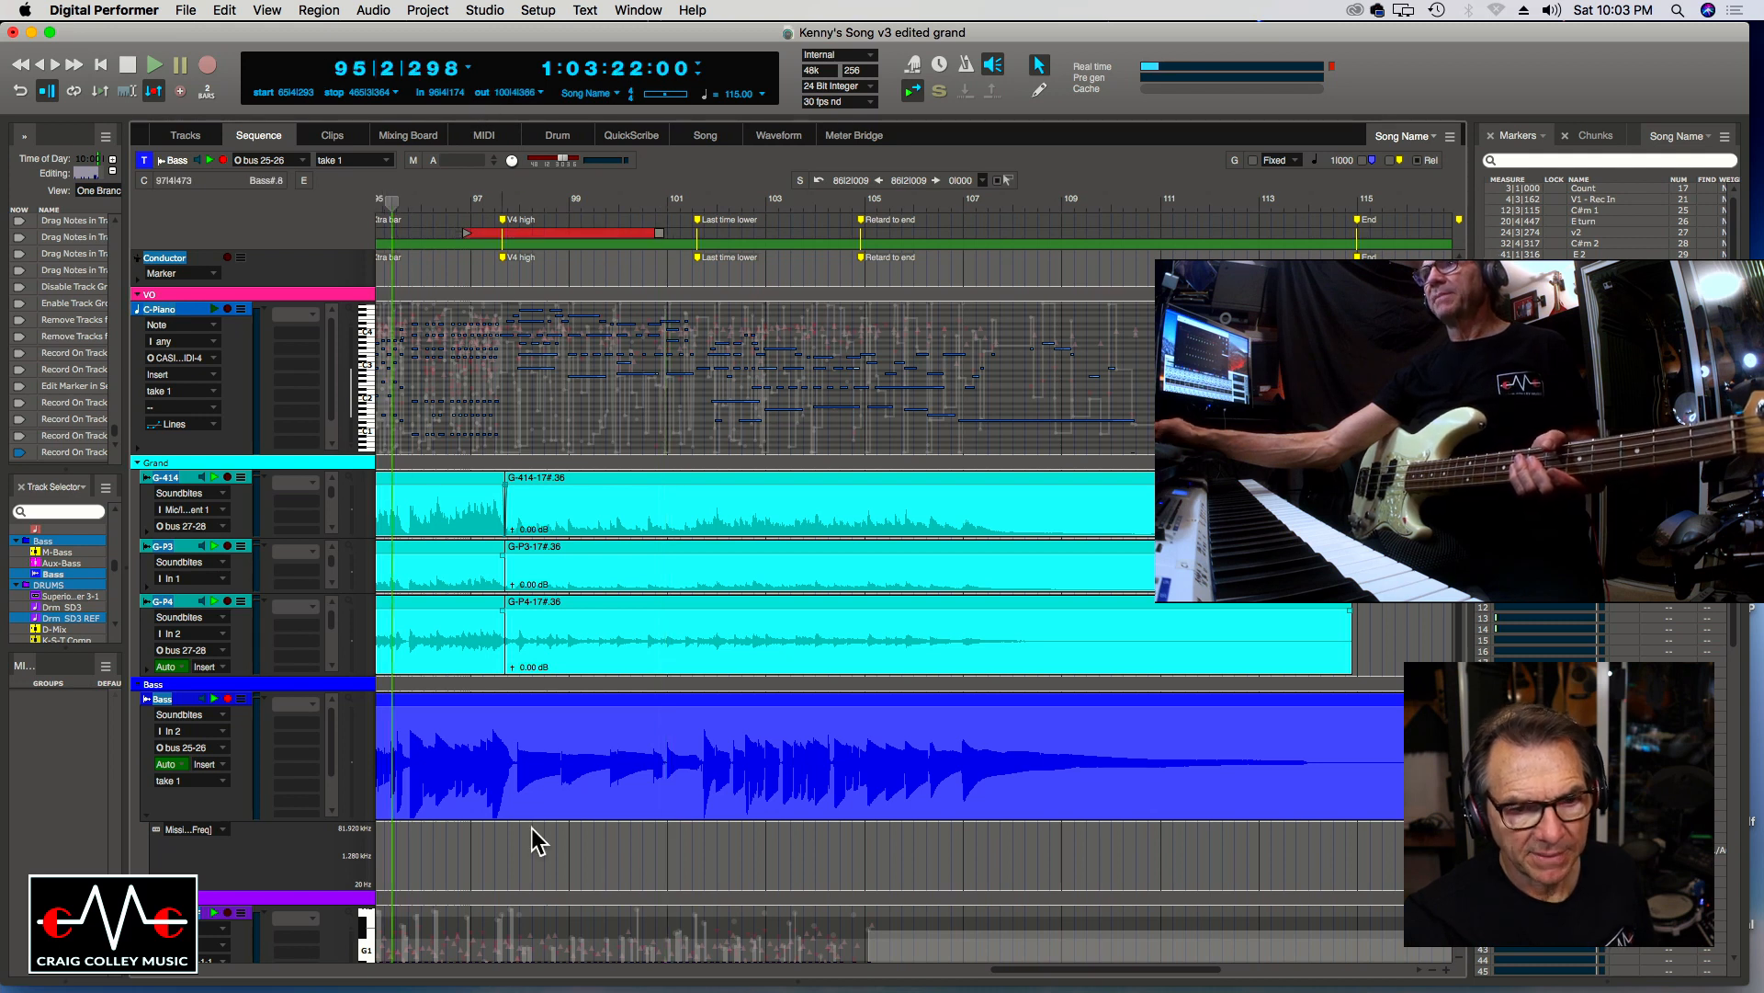
left_click_drag(1020, 974, 969, 973)
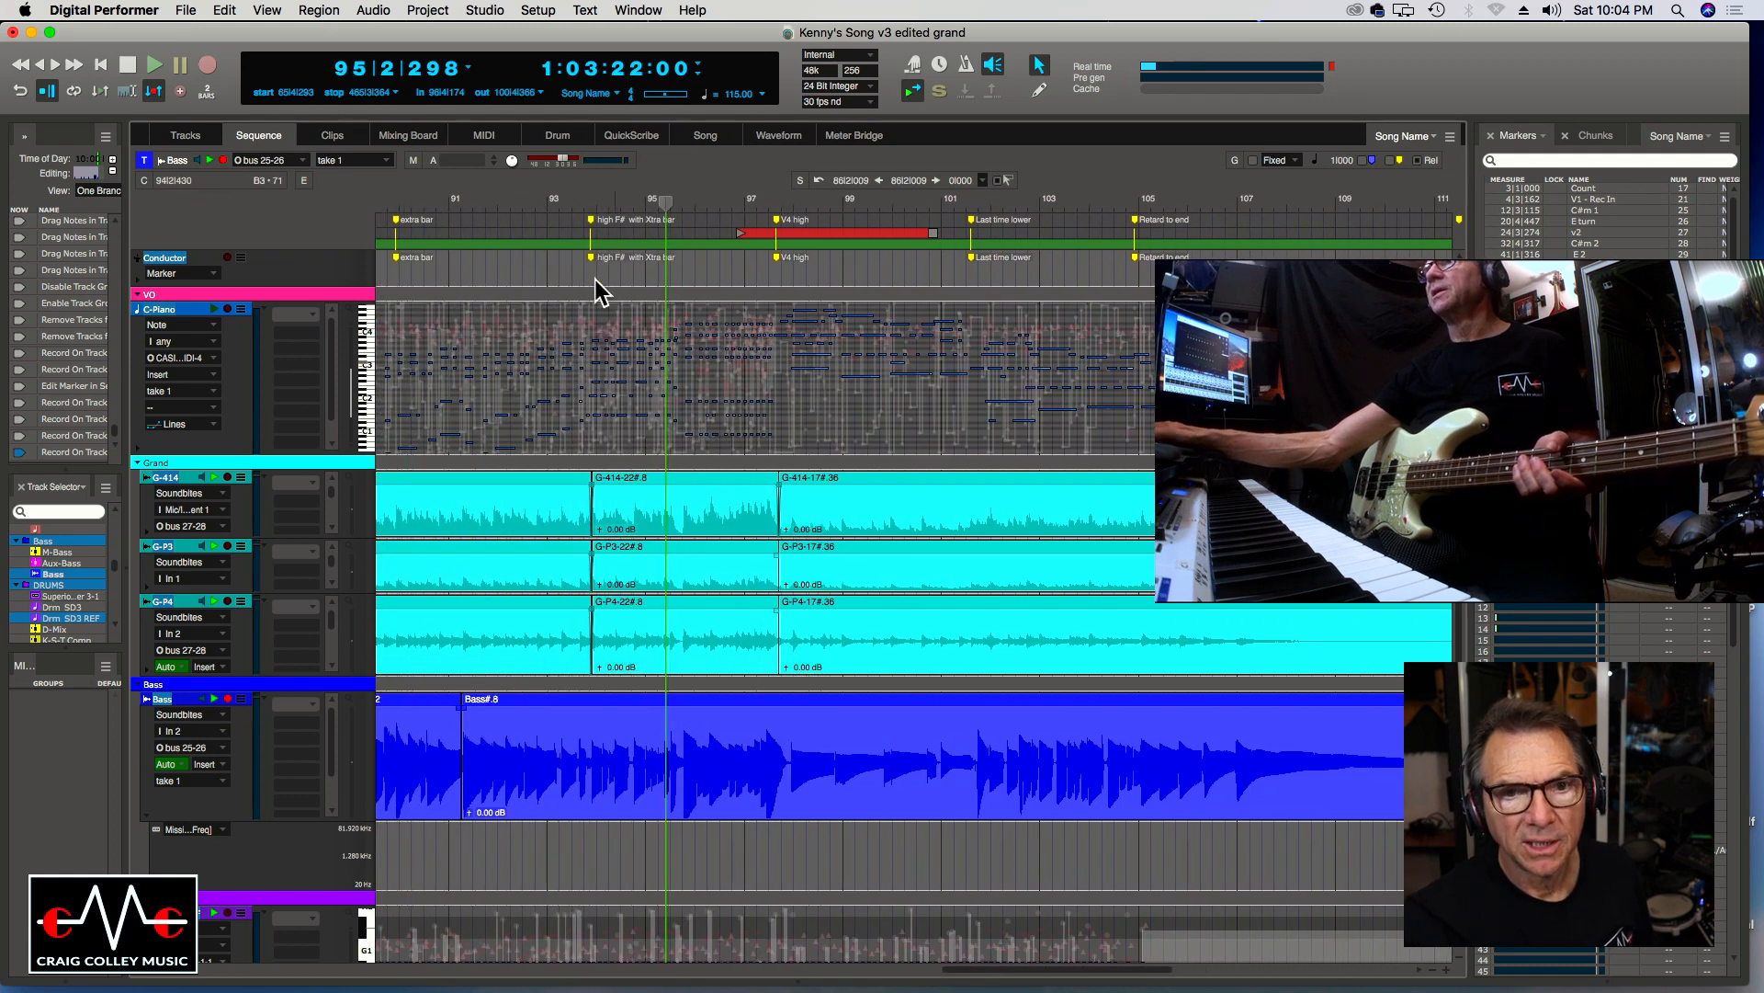
left_click(581, 209)
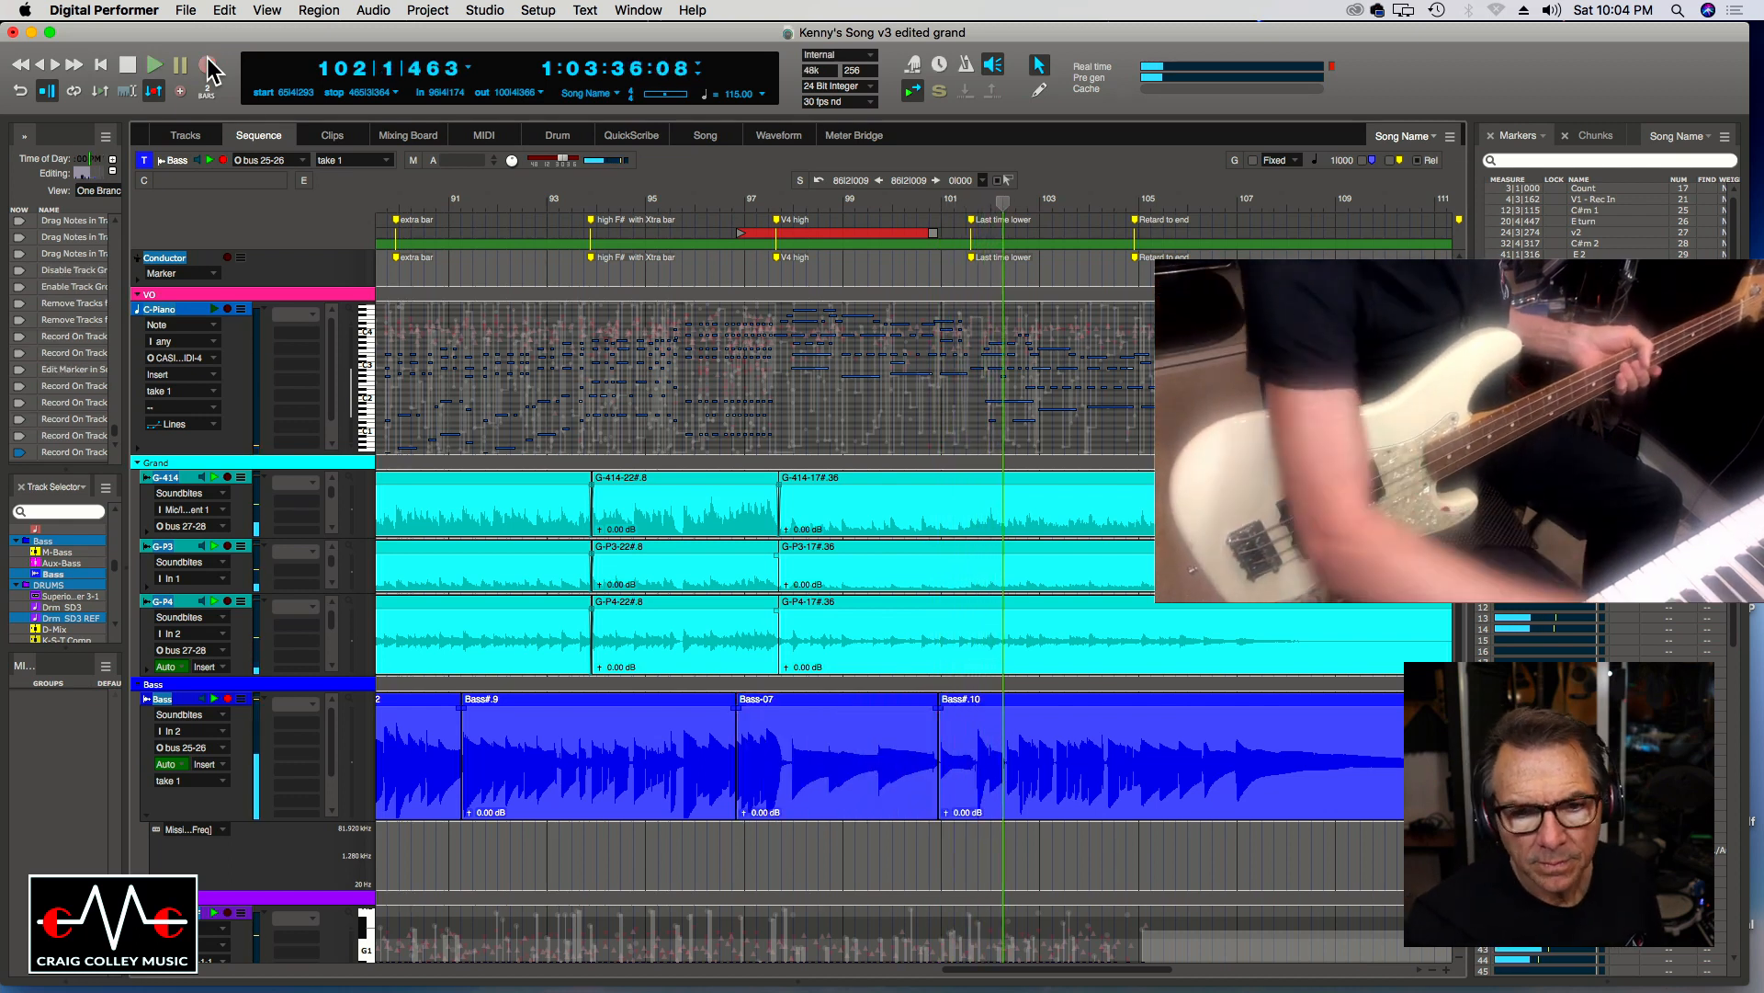
Audition the new bass section from about 95|3 and from 96|4|424 into measure 107.
left_click(674, 211)
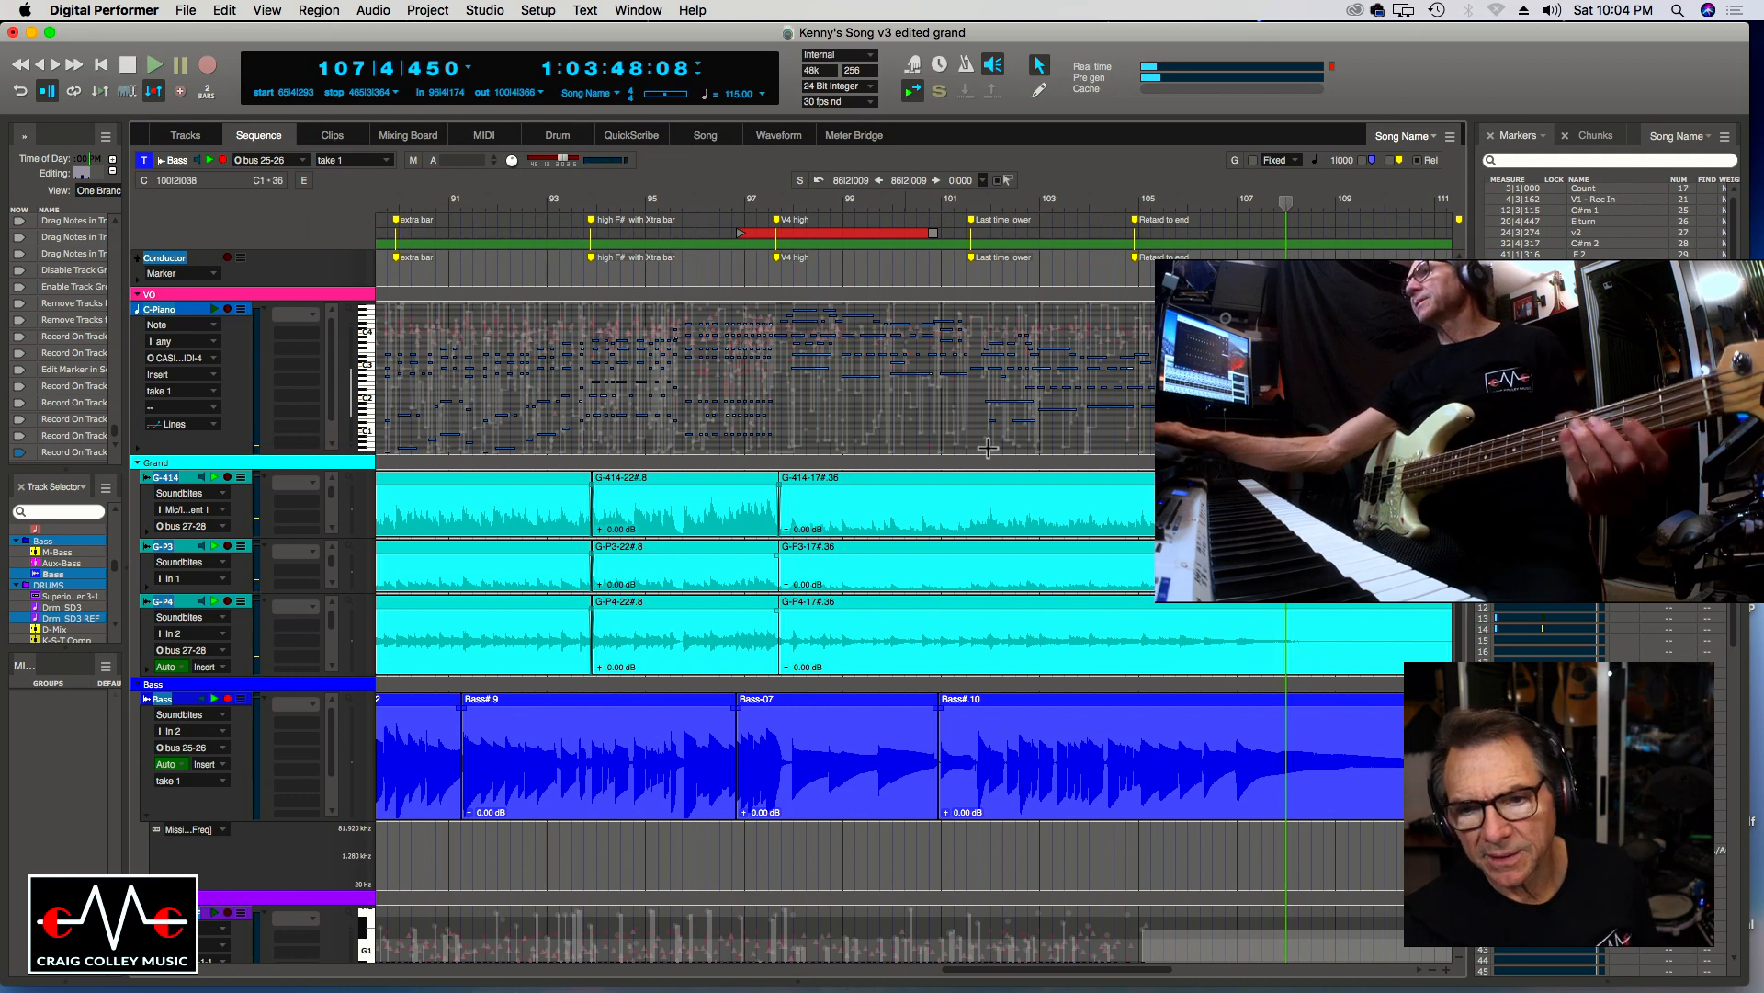
left_click(1020, 200)
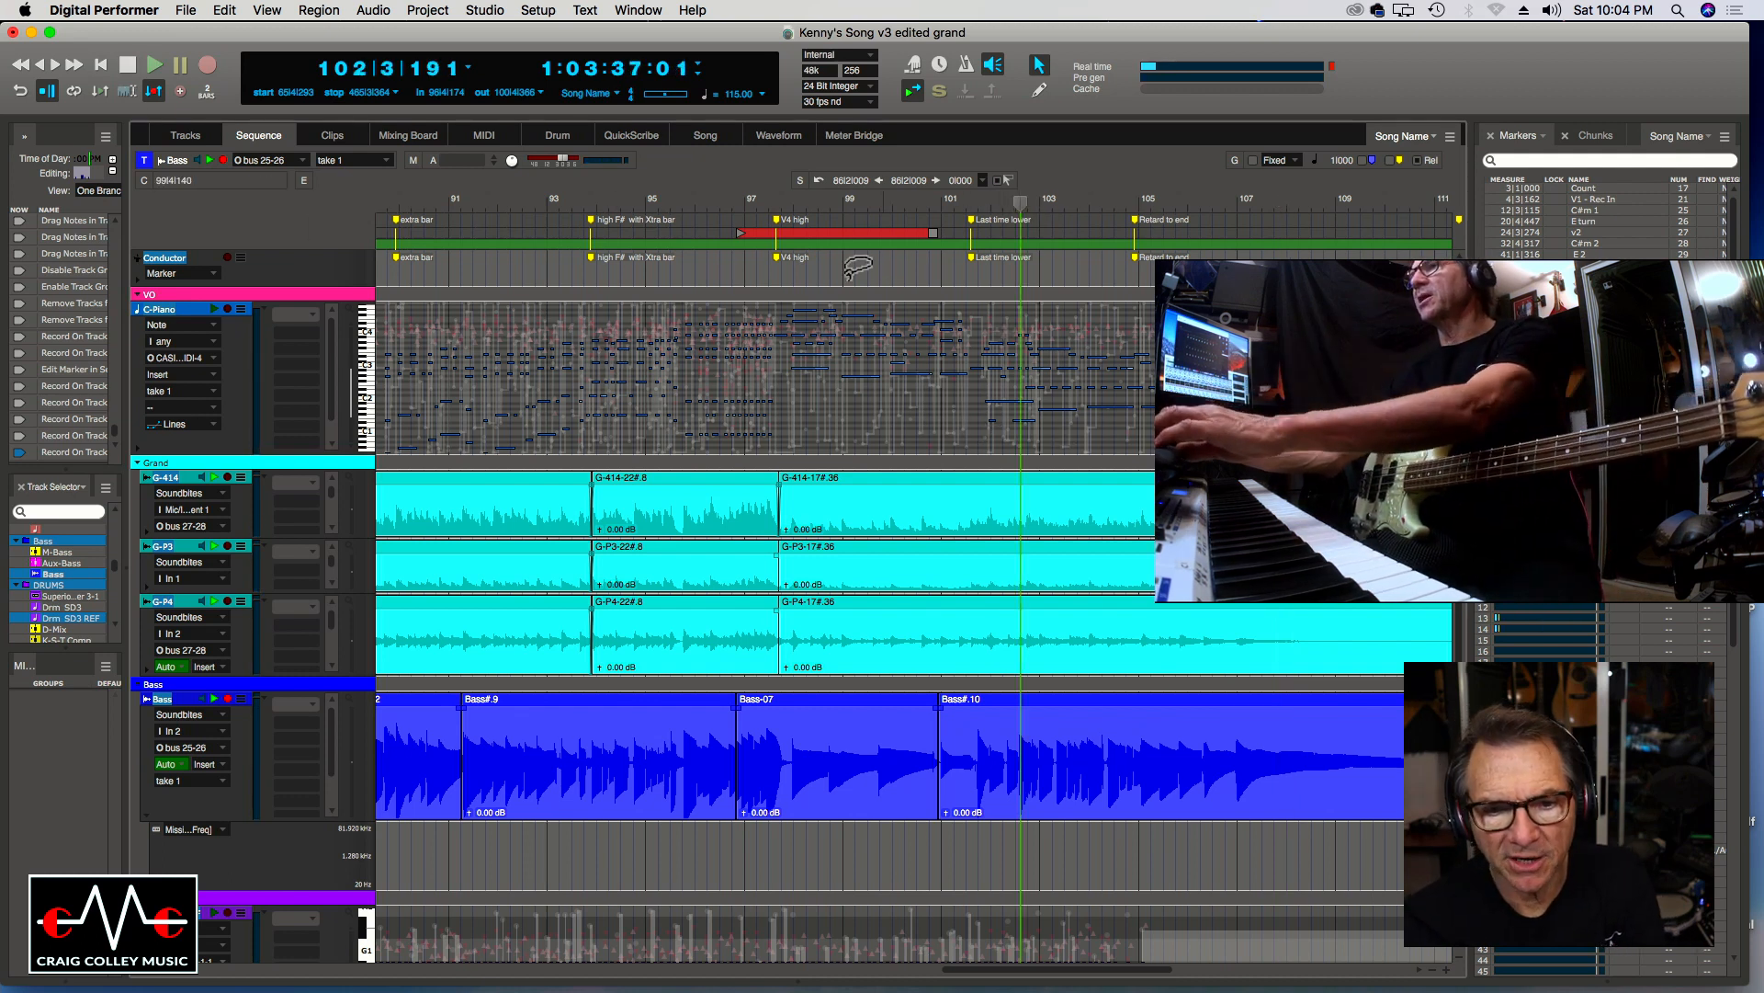
left_click(743, 203)
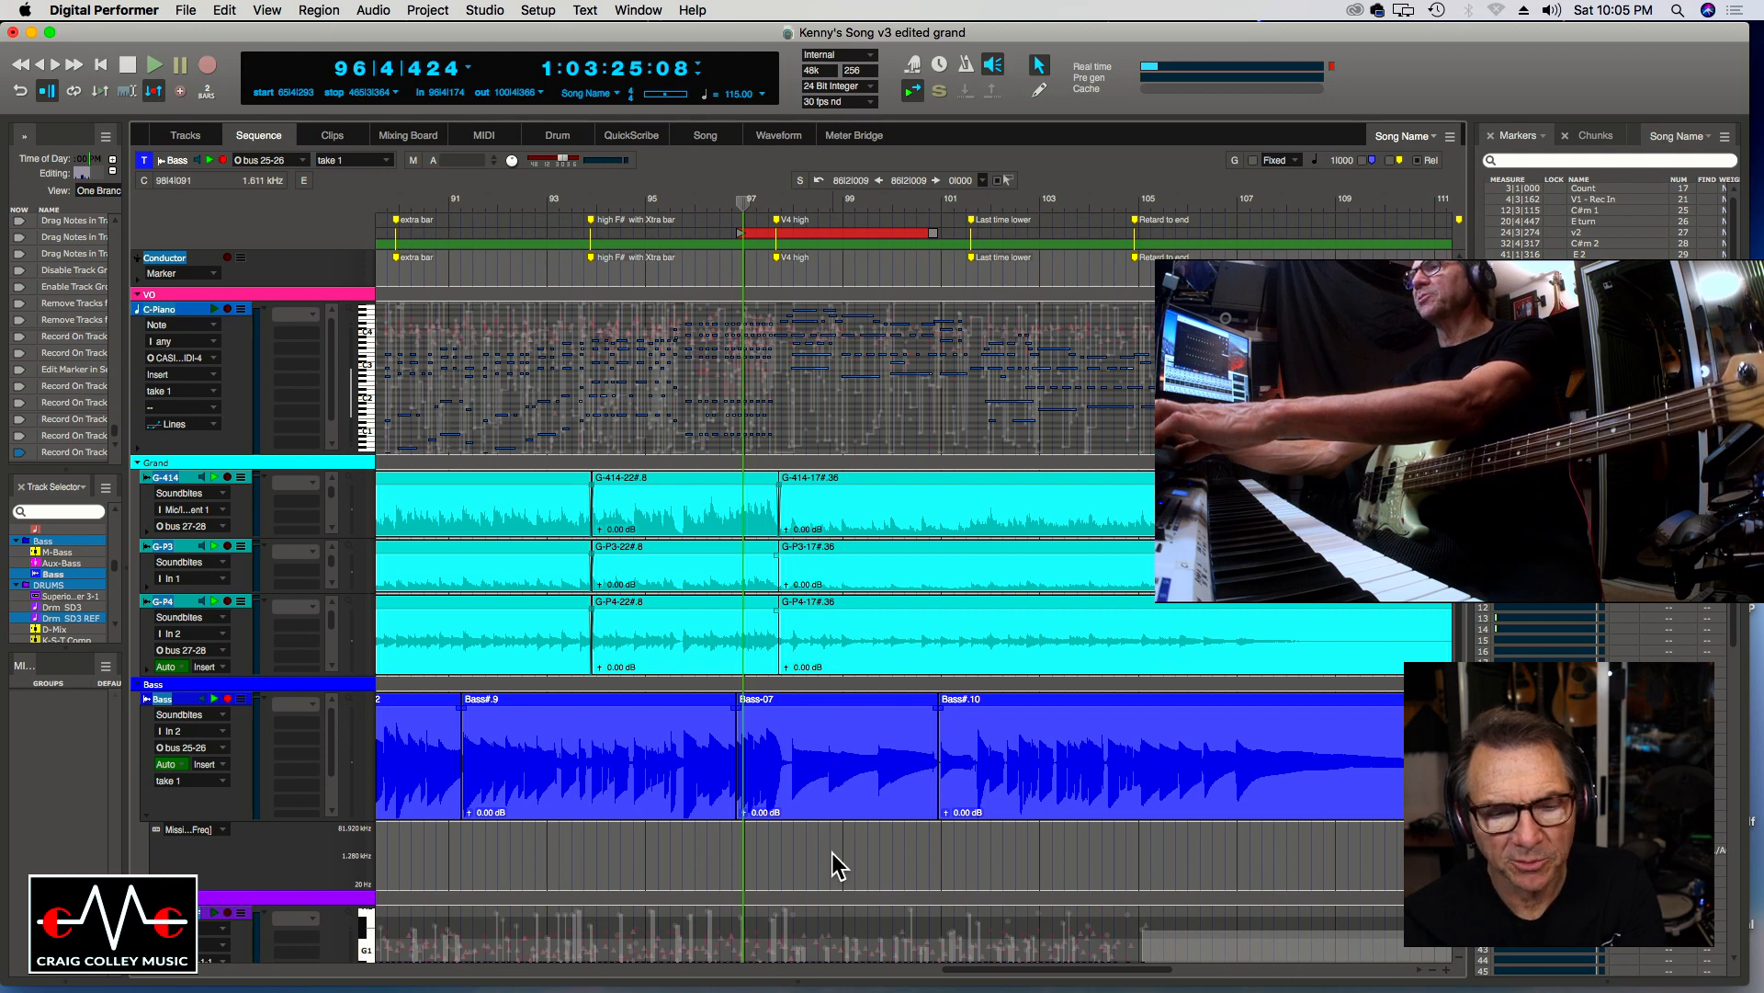
key("space")
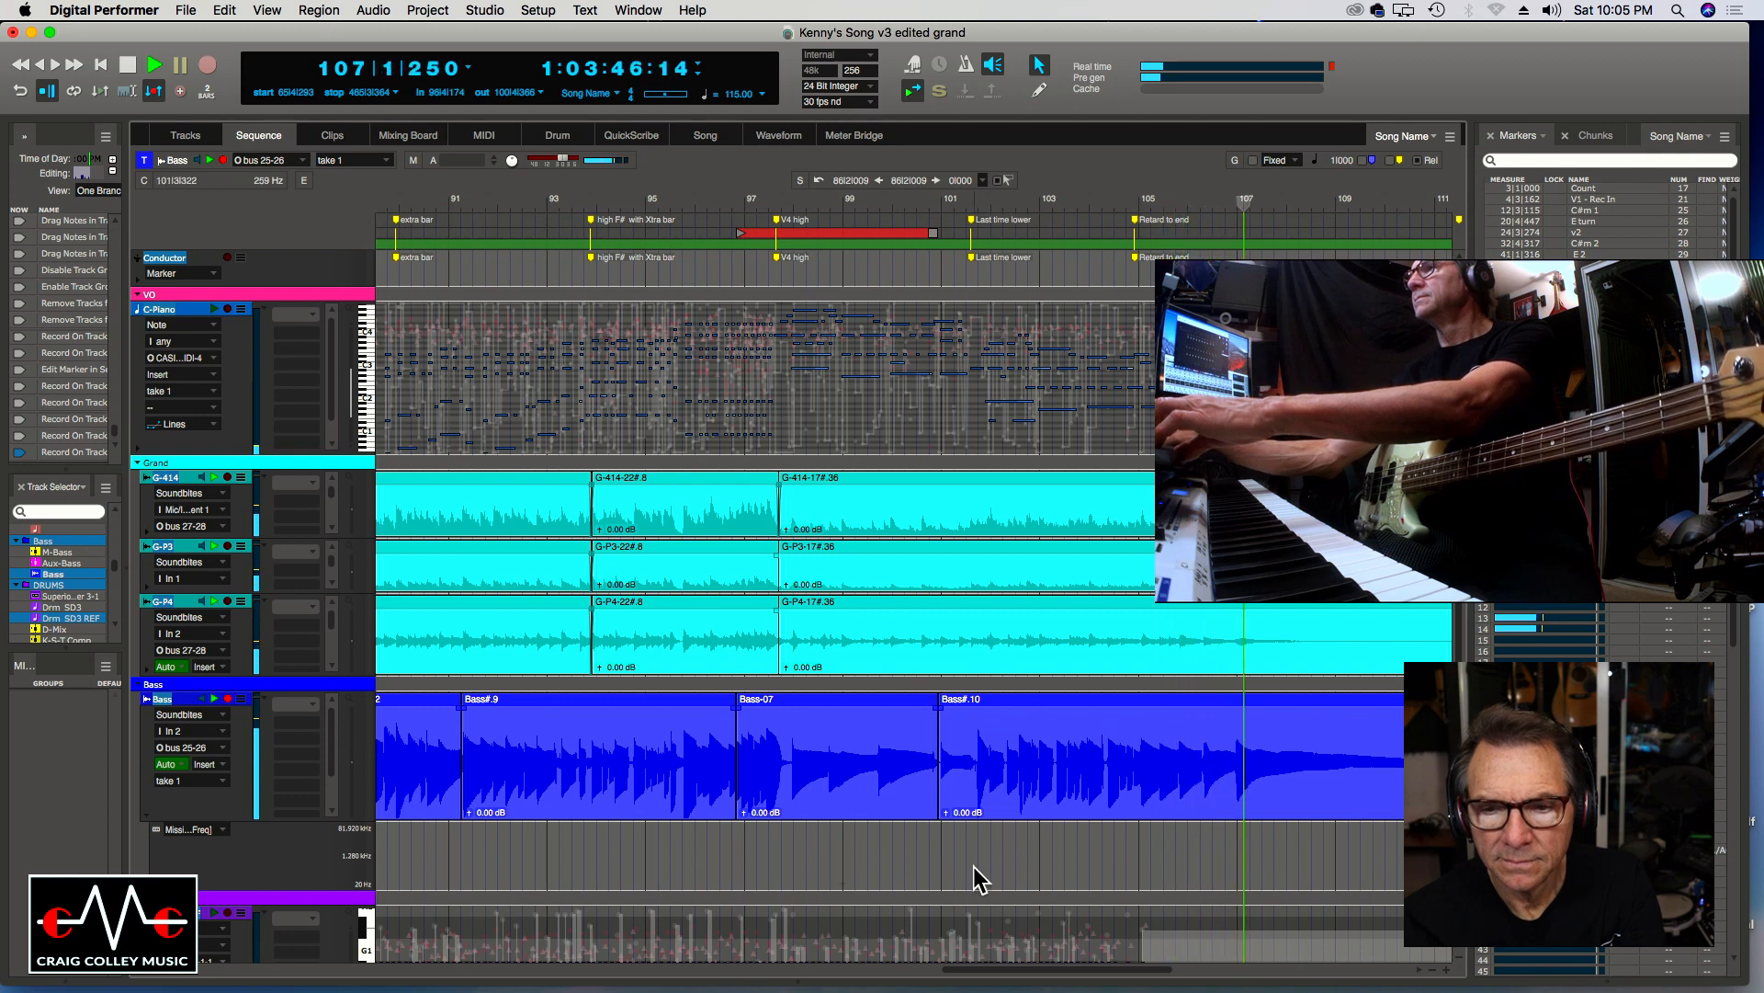
Examine the bass waveform around the Retard to end marker up close and place the playback position at 105|1|092.
left_click(1155, 203)
key("super+Right")
key("super+Right")
key("super+Right")
key("super+Right")
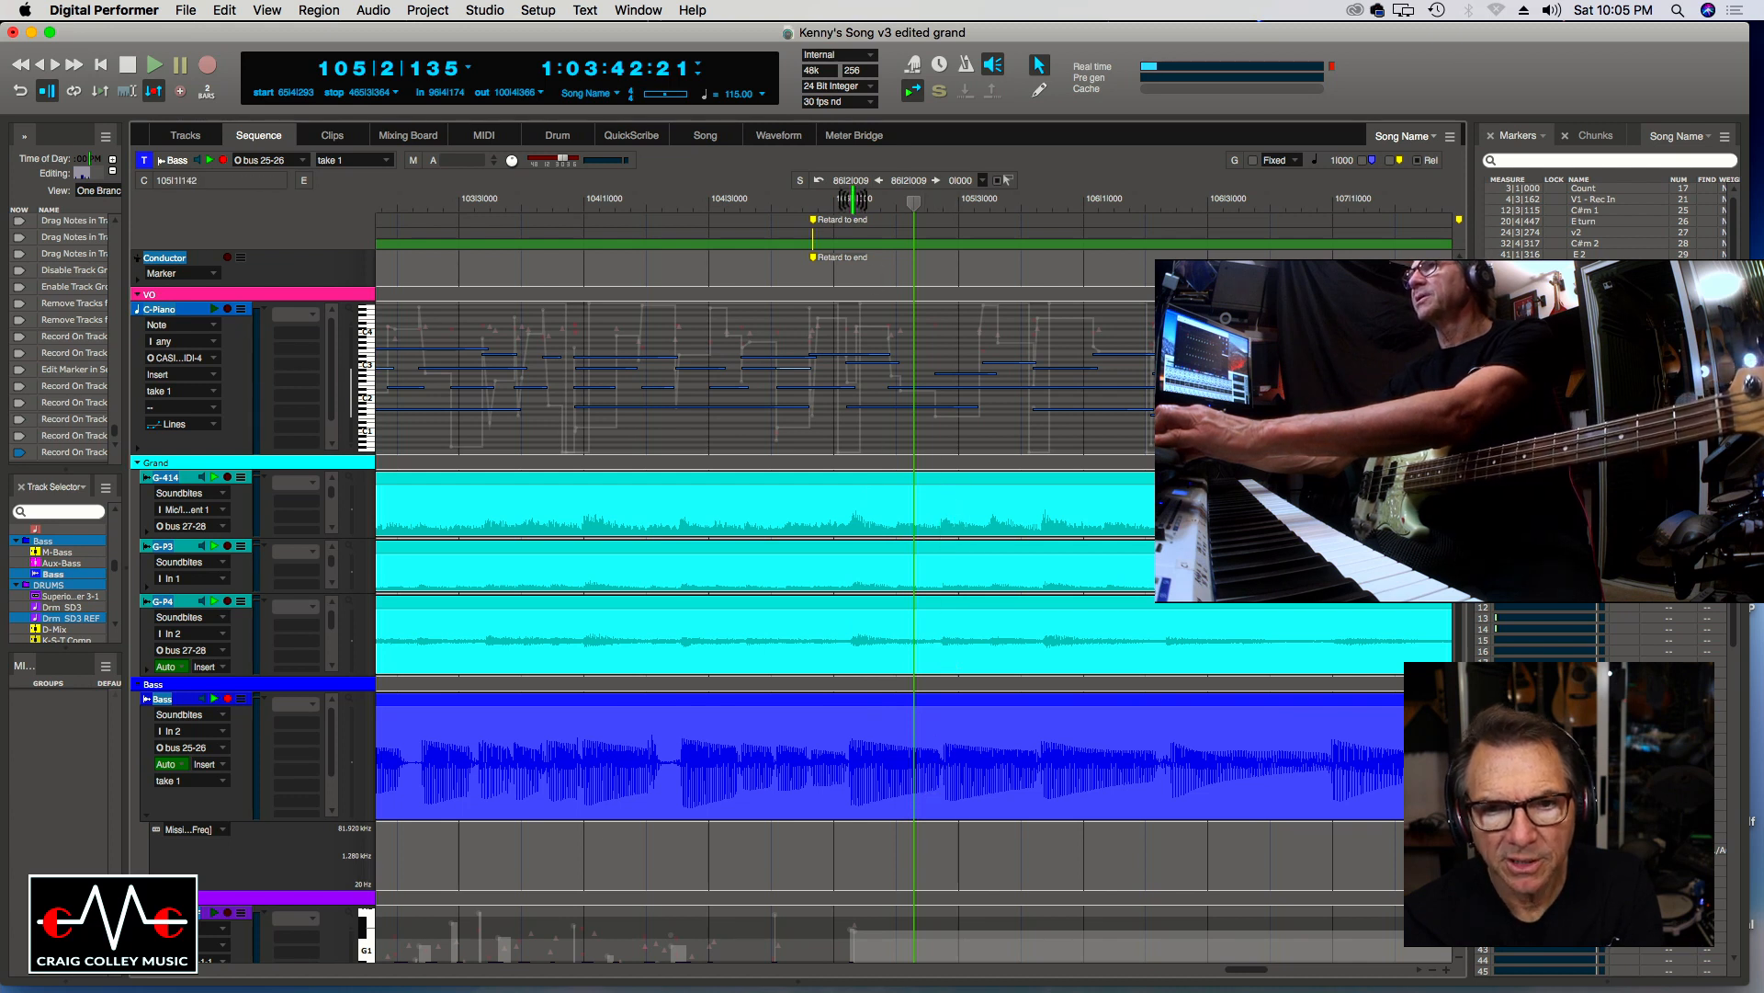
left_click_drag(853, 201, 845, 288)
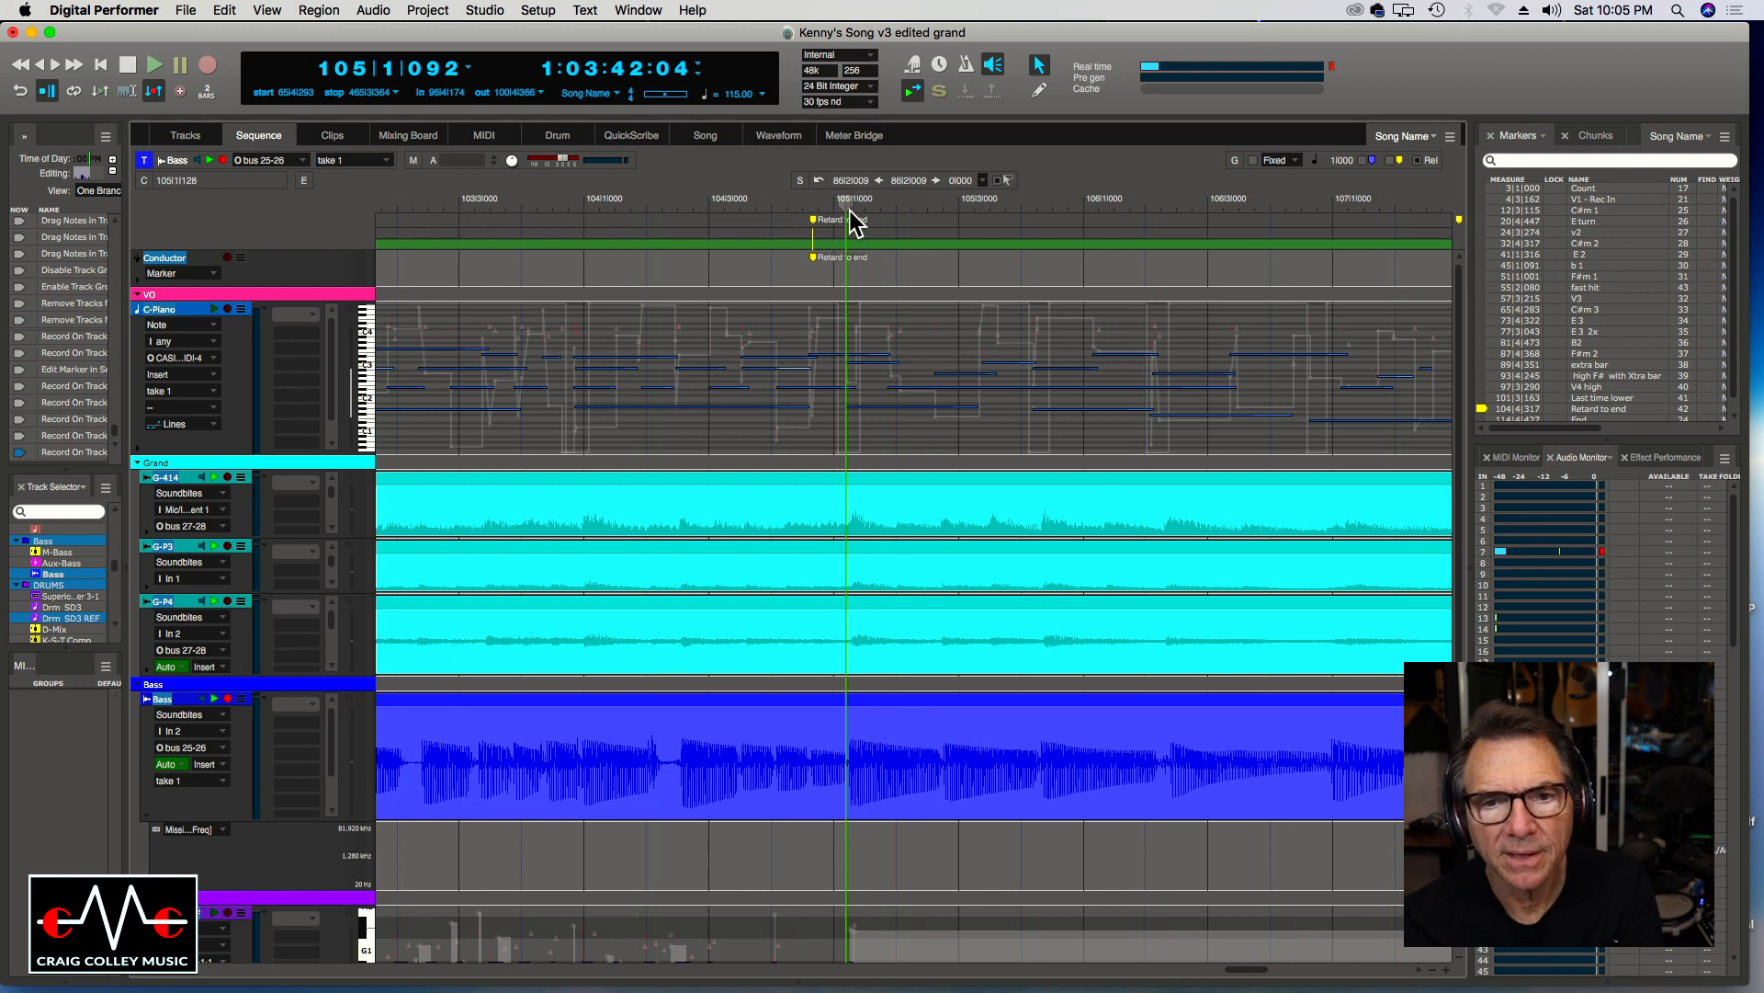
Review the whole bass track from the song's beginning to its end in the overview, with all its punched-in soundbites.
key("super+Left")
key("super+Left")
key("super+Left")
key("super+Left")
key("super+Left")
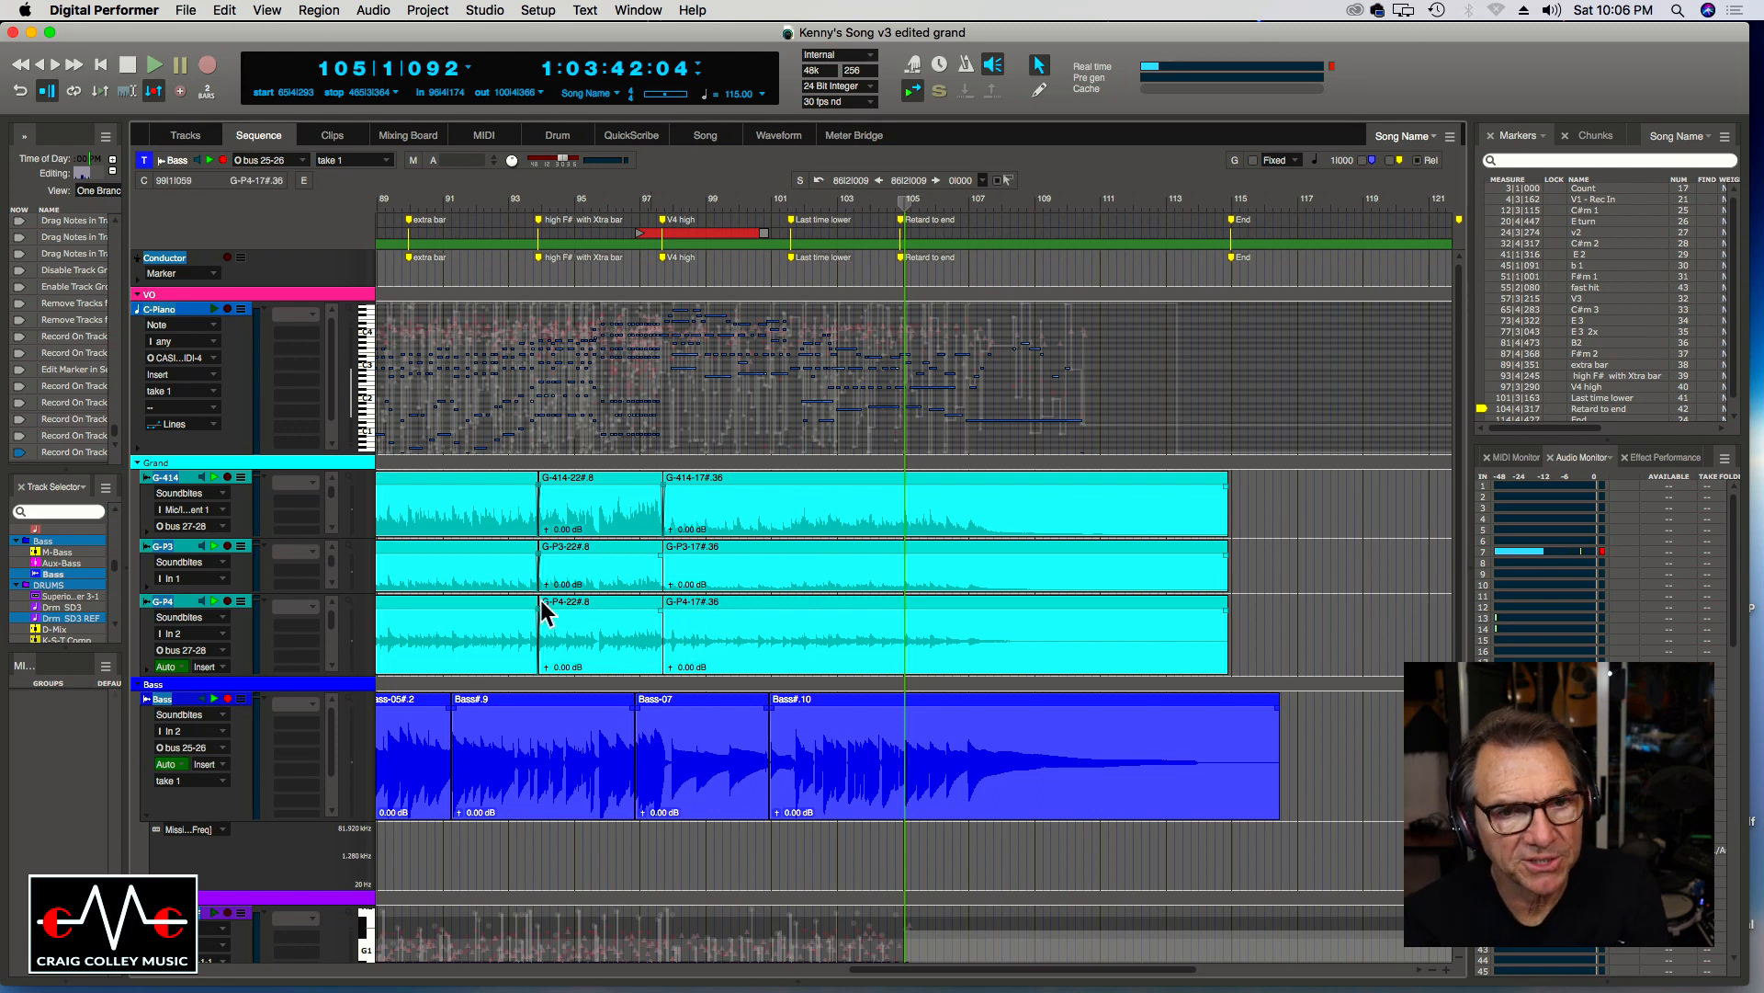
key("super+Left")
key("super+Left")
key("super+Left")
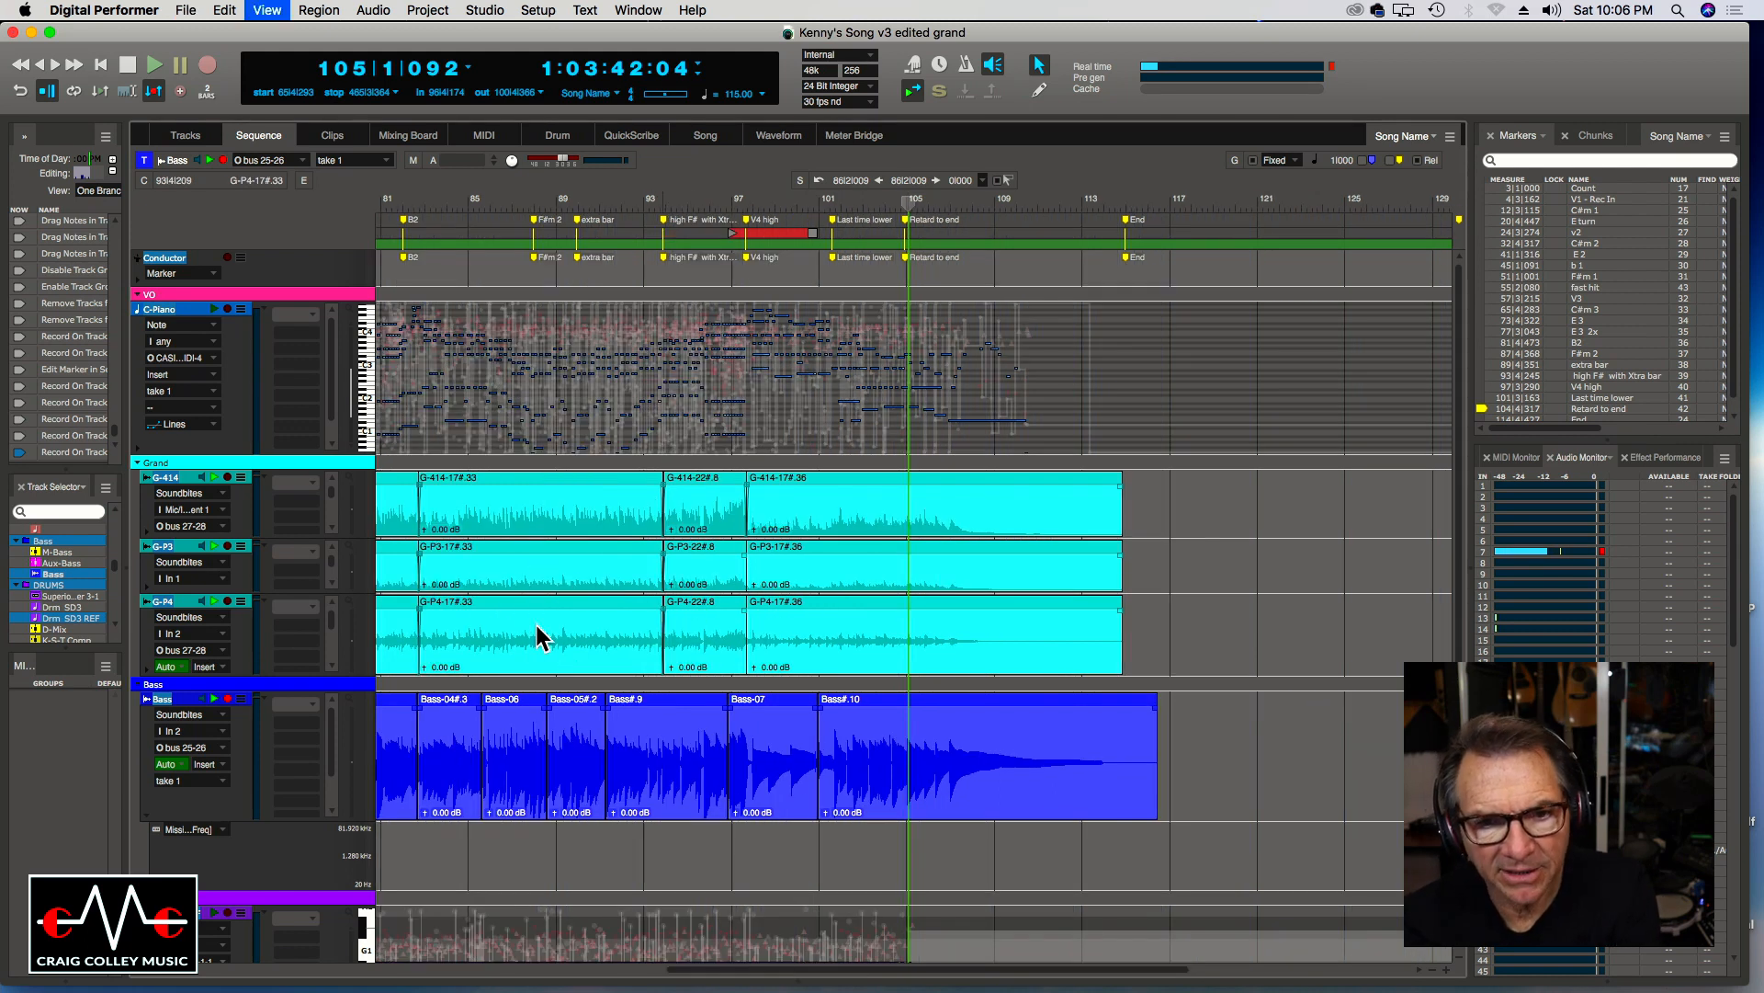
key("super+Left")
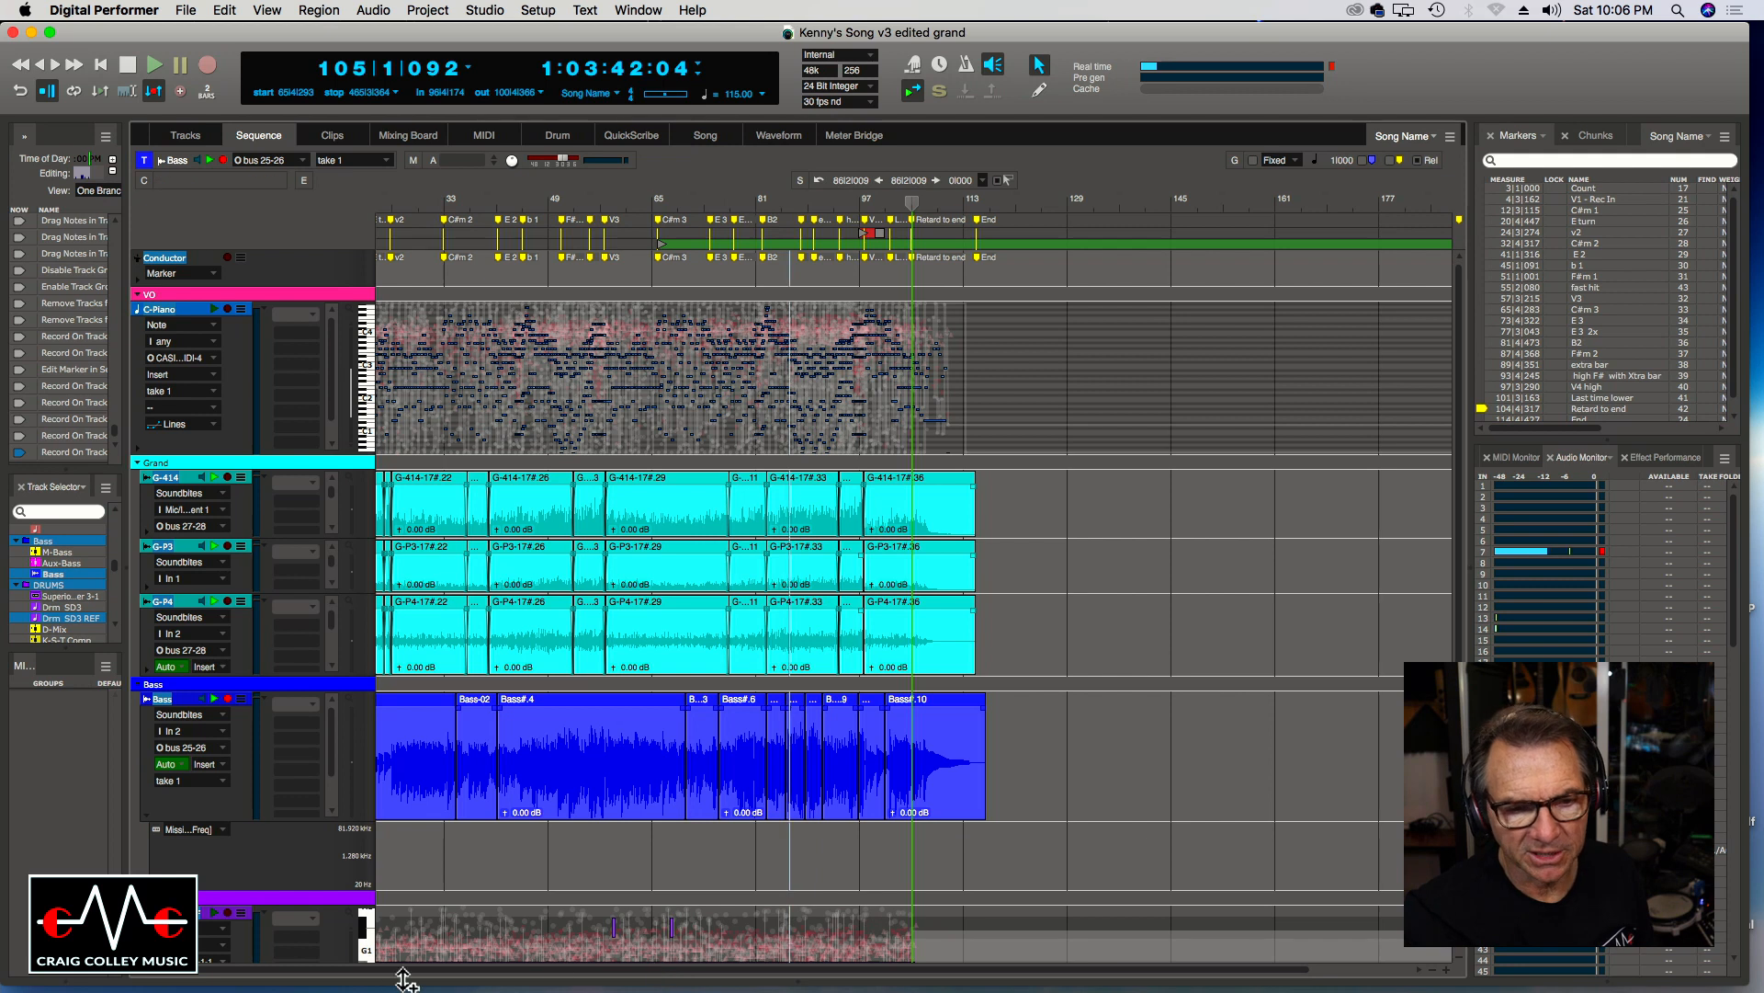
scroll(365, 979, "left", 5)
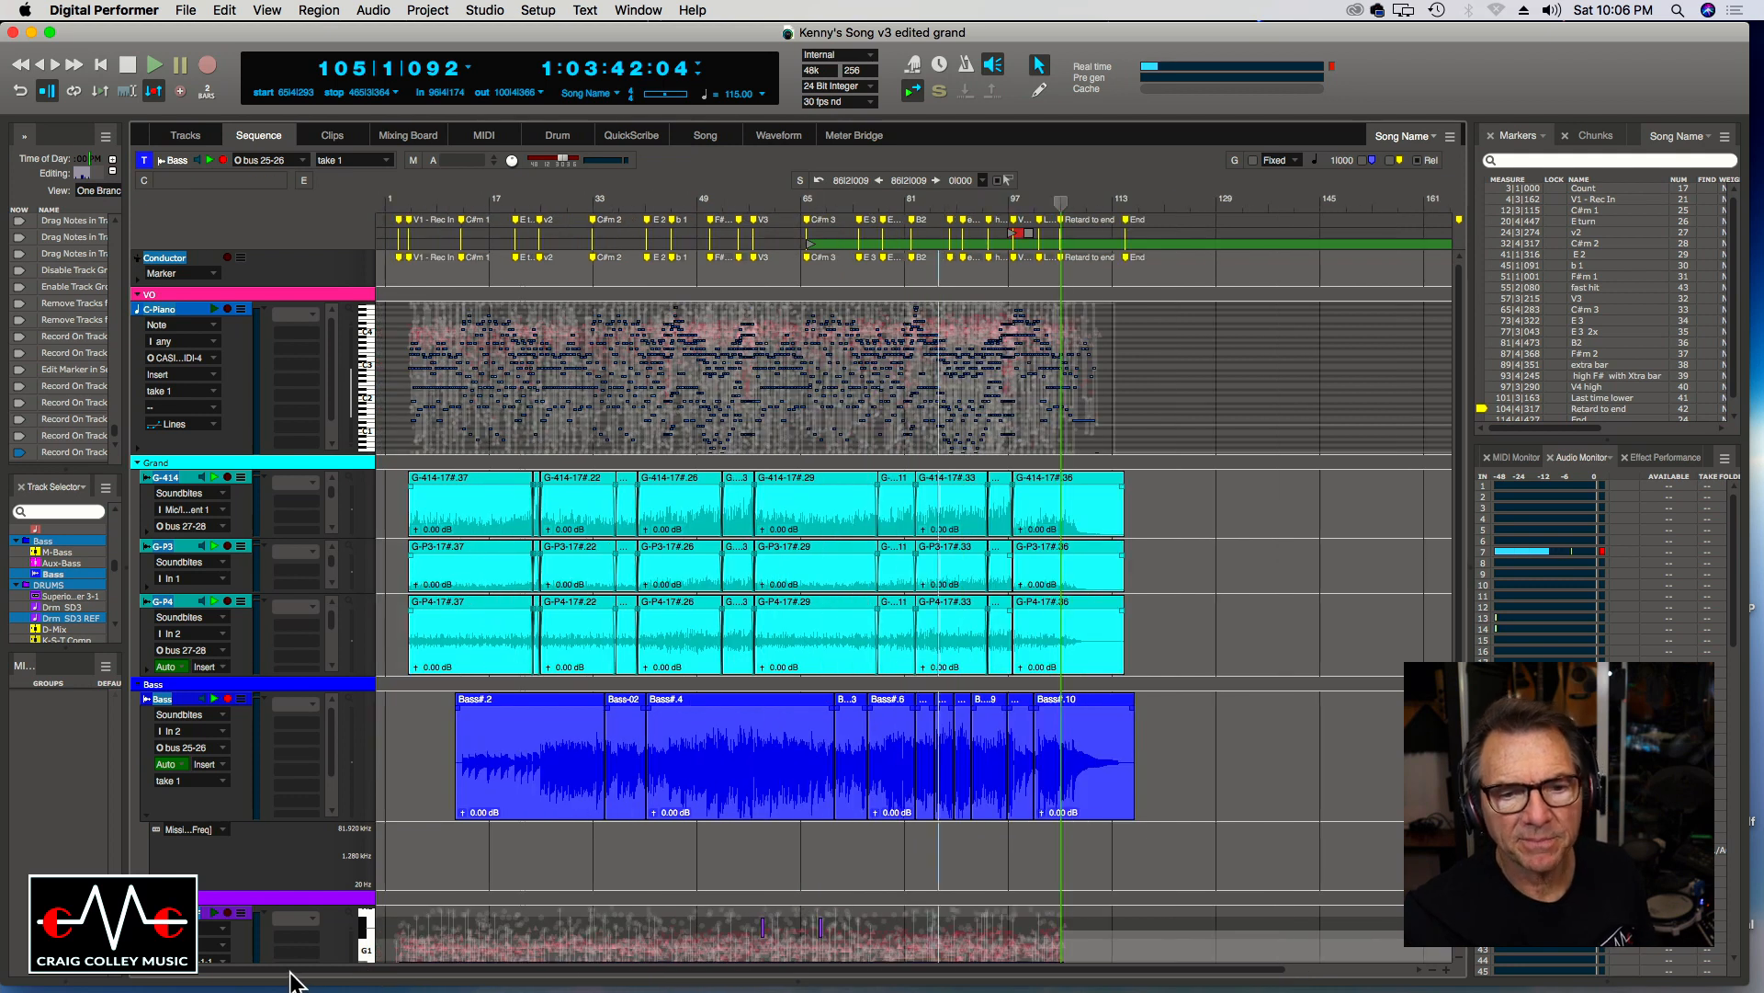